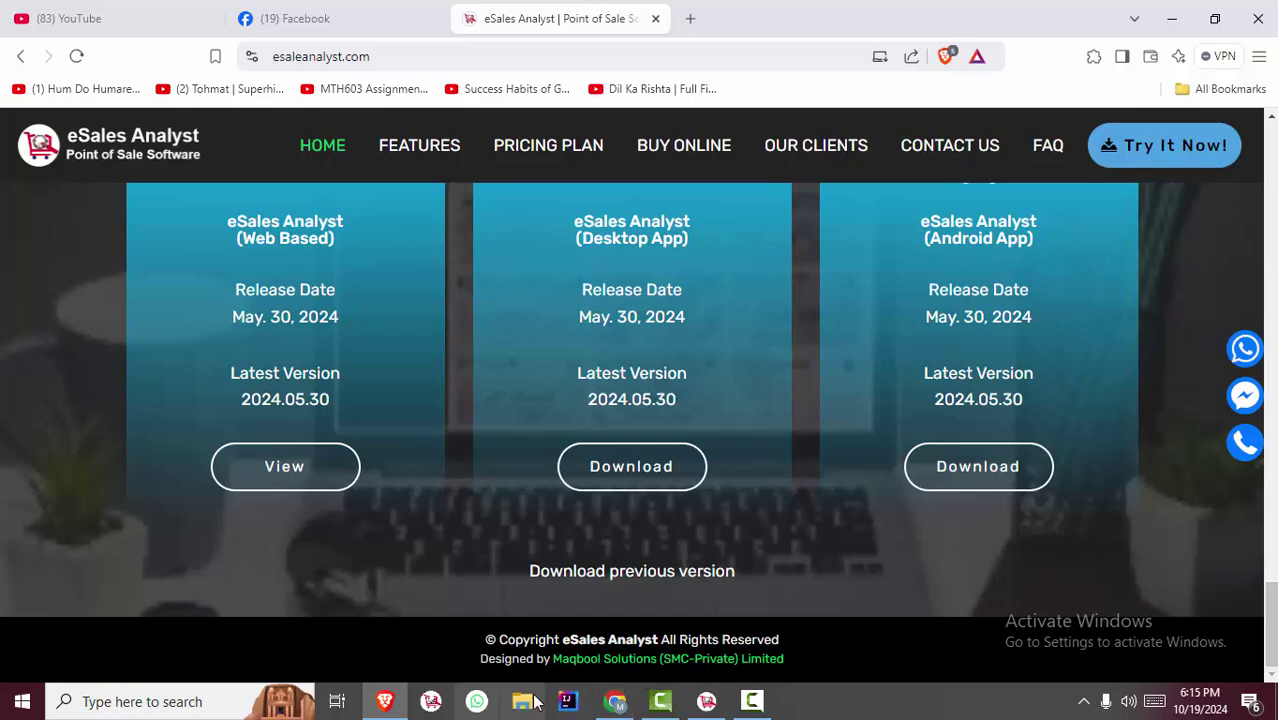
Step: Switch to Chrome and read the eSales Analyst 2024.10.09 release notes through to the Hospital Management System section
{"action": "left_click", "coordinate": [618, 703]}
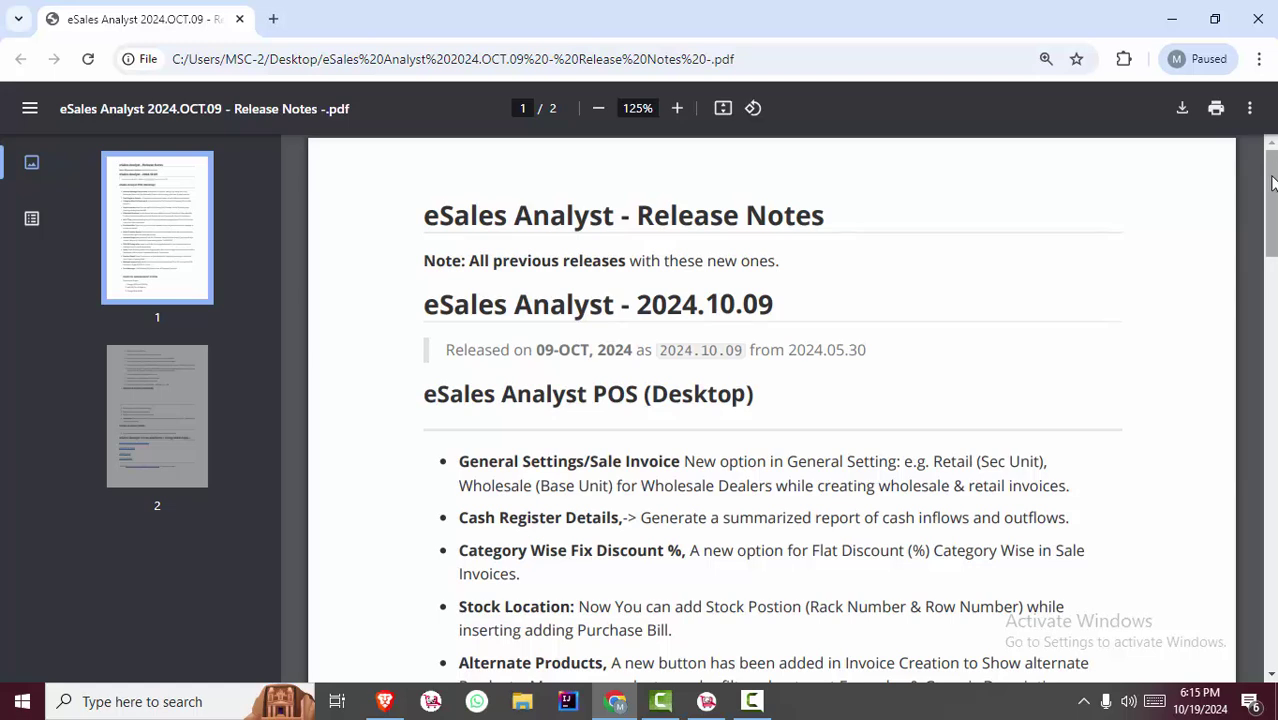
{"action": "left_click_drag", "start_coordinate": [1272, 180], "coordinate": [1272, 213]}
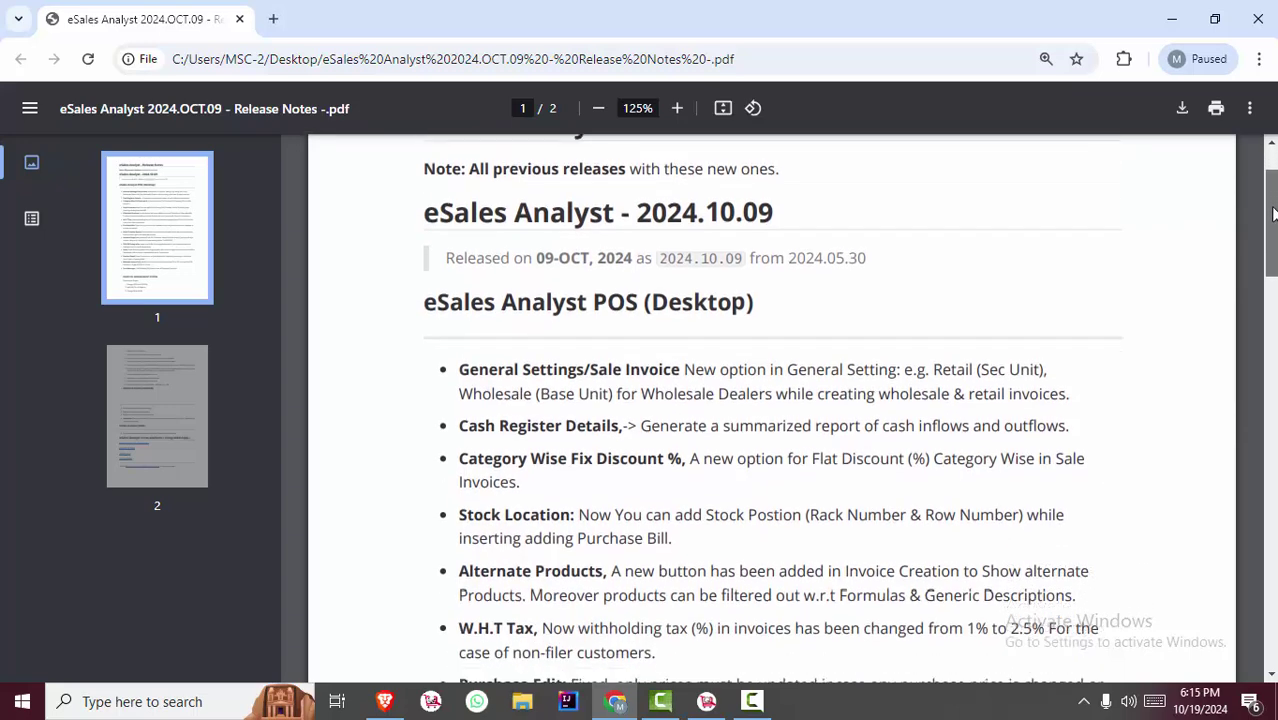
{"action": "scroll", "coordinate": [1273, 213], "scroll_direction": "down", "scroll_amount": 2}
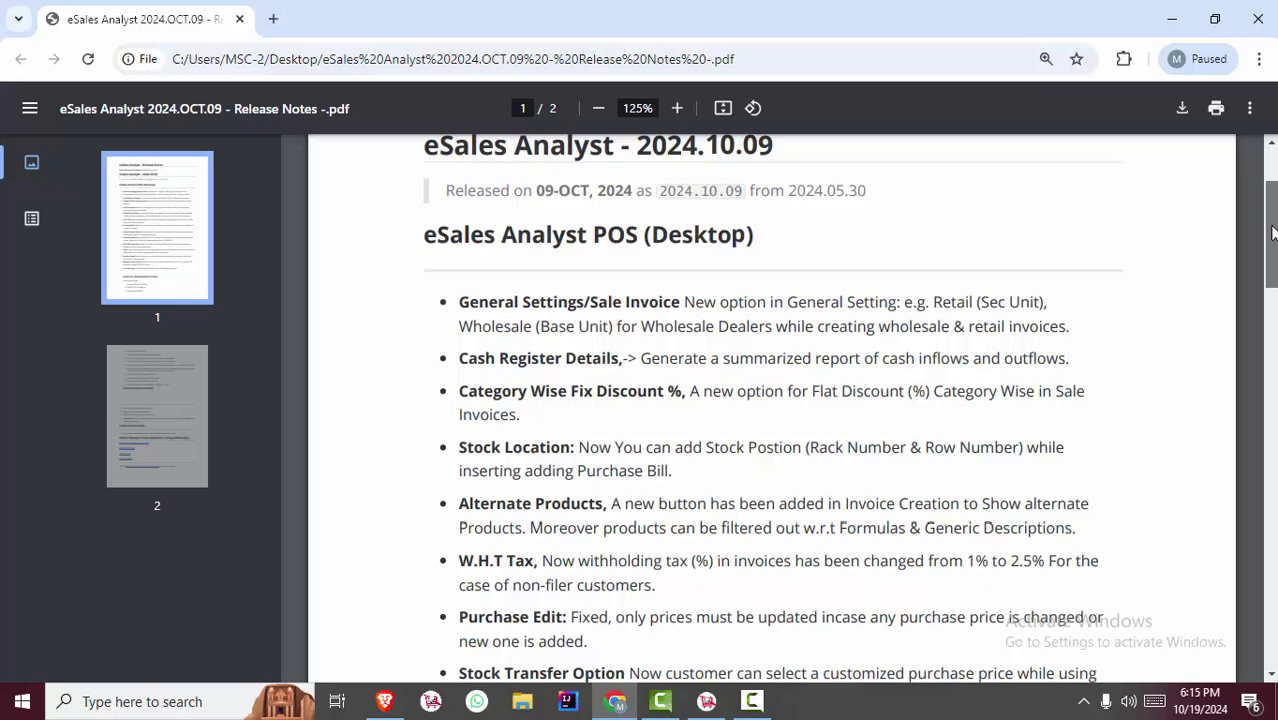
{"action": "left_click_drag", "start_coordinate": [1272, 248], "coordinate": [1272, 291]}
{"action": "scroll", "coordinate": [1272, 291], "scroll_direction": "down", "scroll_amount": 1}
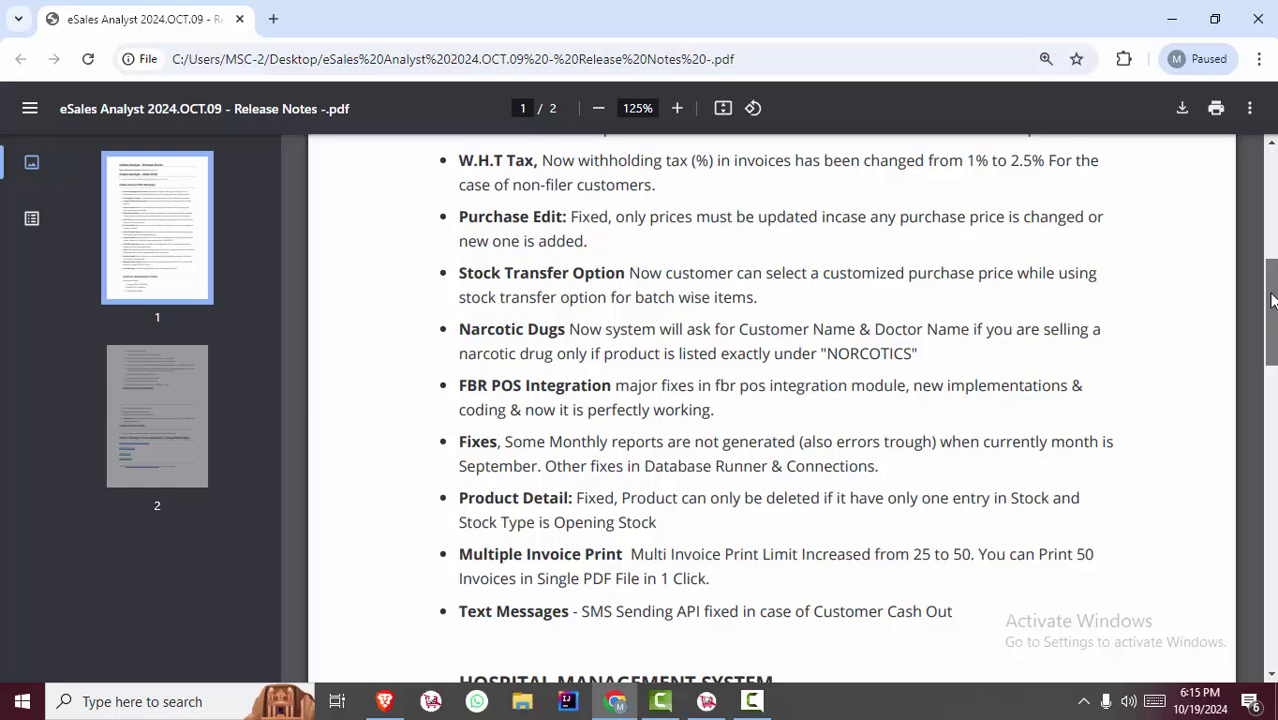
{"action": "left_click_drag", "start_coordinate": [1272, 300], "coordinate": [1270, 380]}
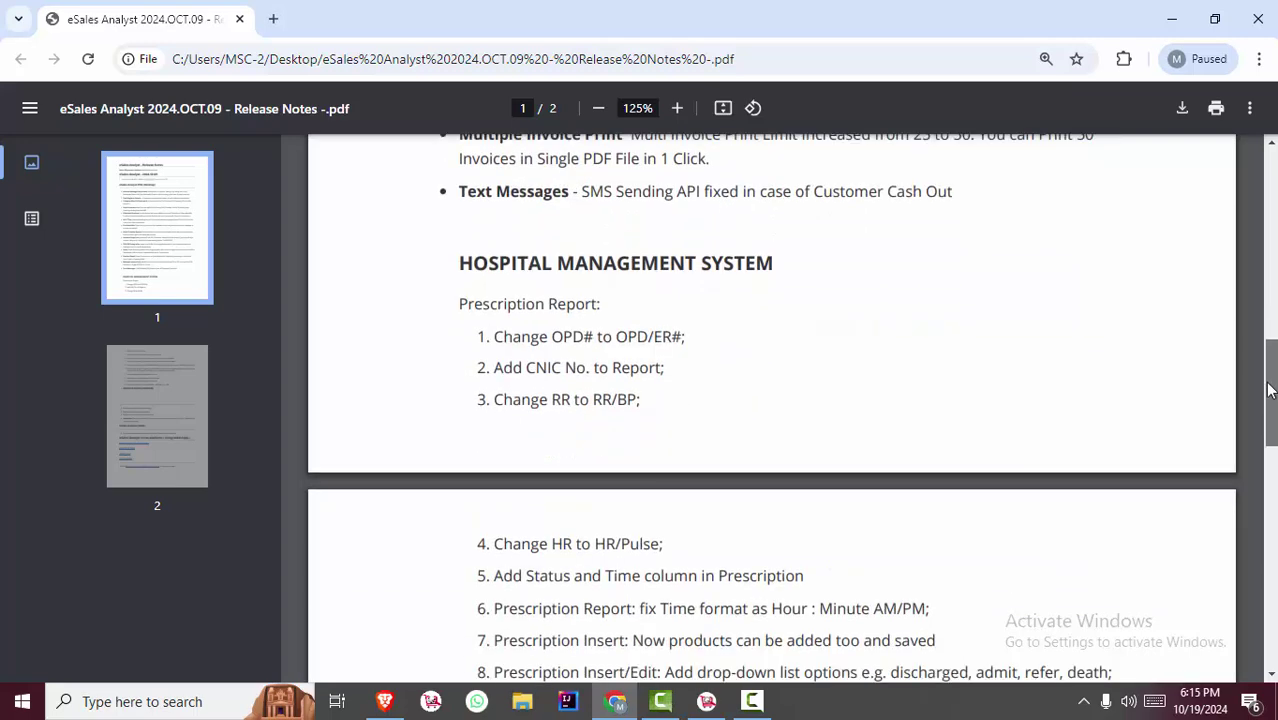
{"action": "left_click_drag", "start_coordinate": [1267, 383], "coordinate": [400, 700]}
Step: Switch to Brave, open the eSales Analyst YouTube channel from the account profile and look through its home page
{"action": "left_click", "coordinate": [398, 702]}
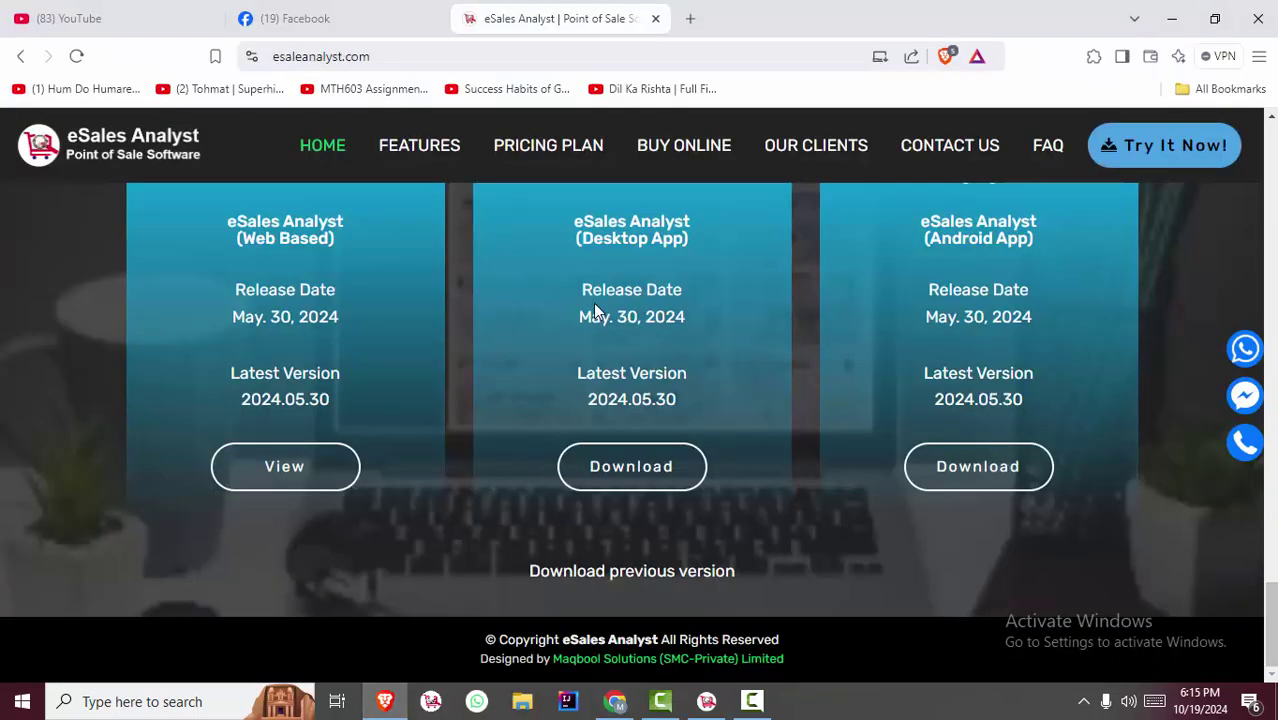
{"action": "left_click", "coordinate": [105, 10]}
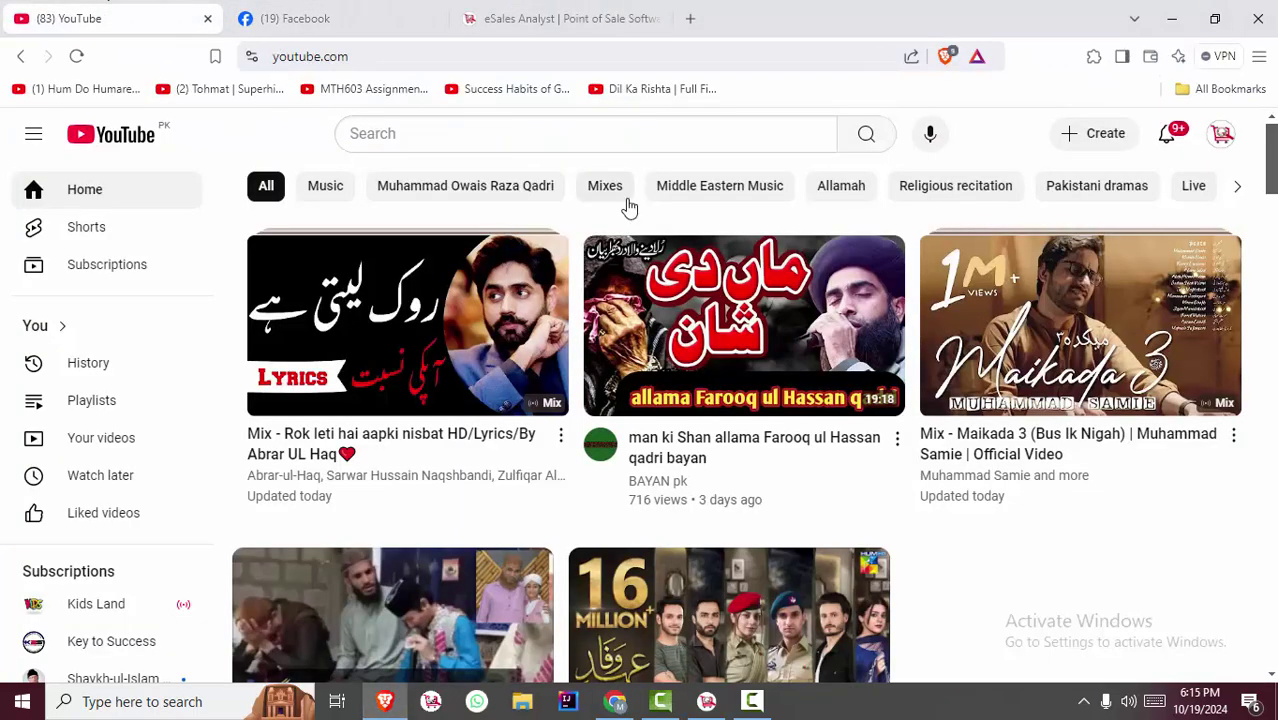
{"action": "left_click", "coordinate": [1222, 134]}
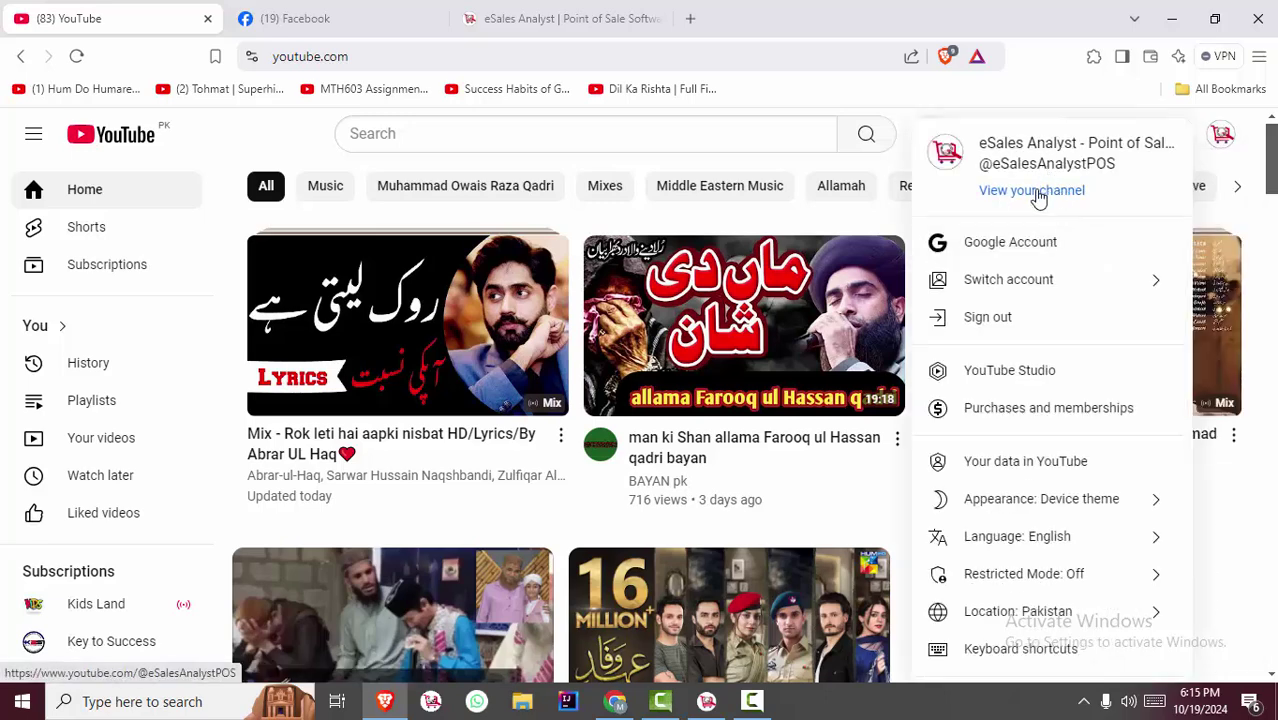
{"action": "left_click", "coordinate": [1037, 192]}
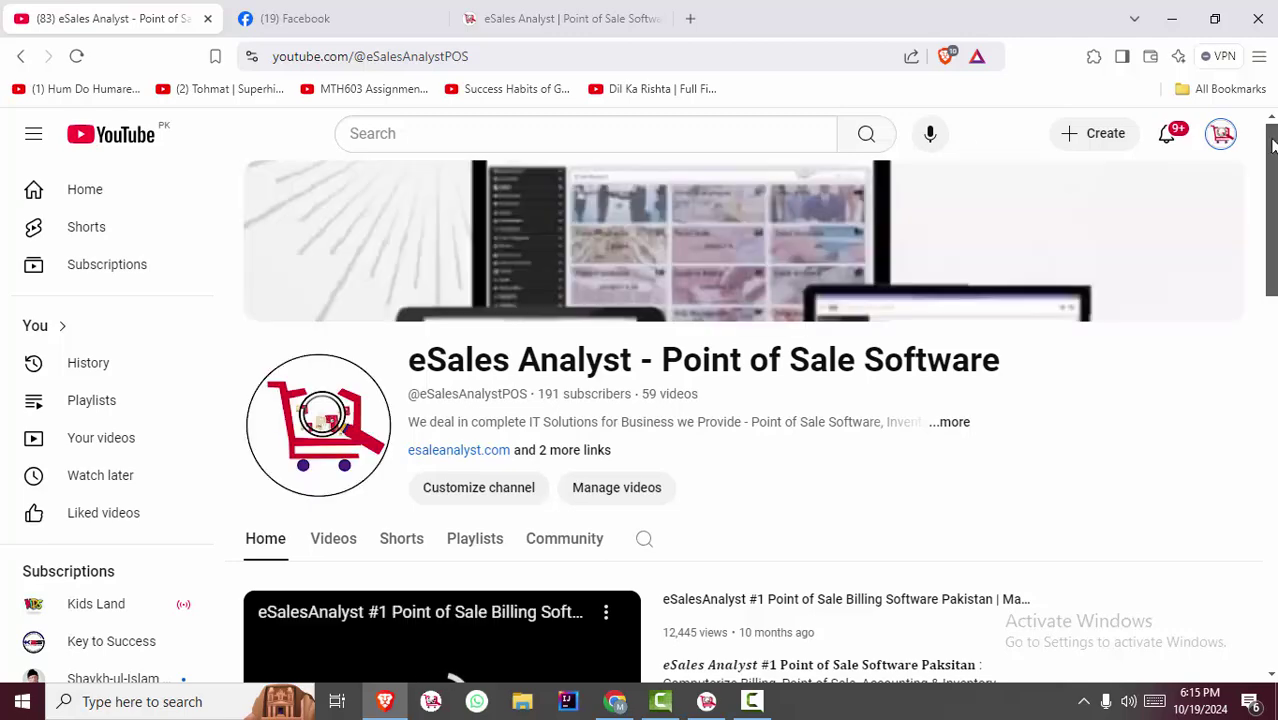
{"action": "left_click_drag", "start_coordinate": [1272, 145], "coordinate": [1272, 220]}
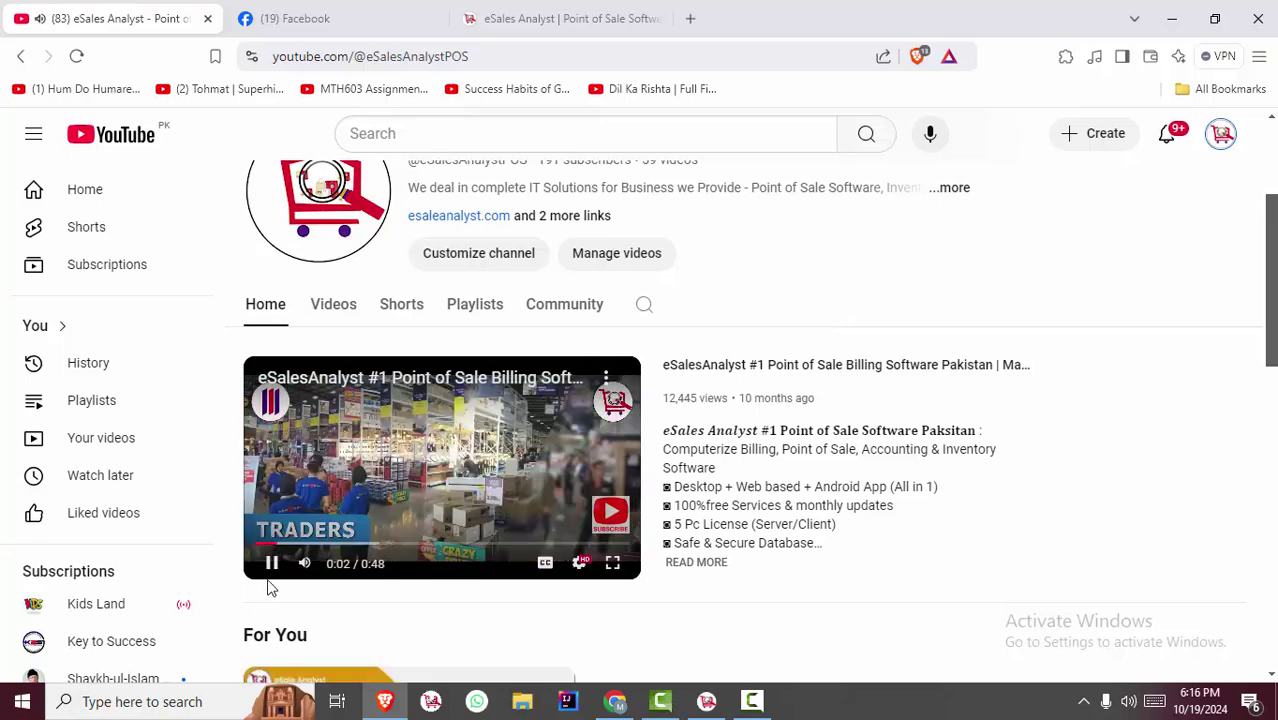
{"action": "left_click_drag", "start_coordinate": [1270, 280], "coordinate": [1274, 320]}
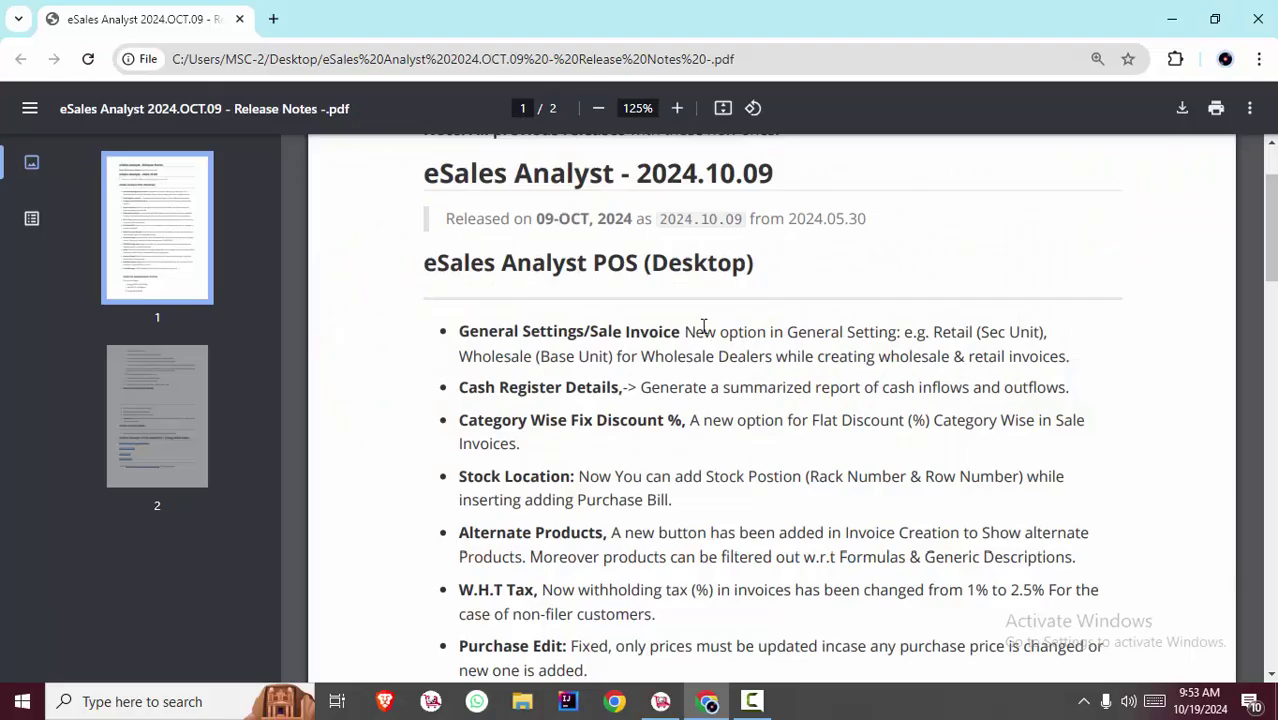
Step: Switch to eSales Analyst and save the default billing UOM as Retail (Sec Unit), Wholesale (Base Unit)
{"action": "left_click_drag", "start_coordinate": [685, 333], "coordinate": [1073, 356]}
{"action": "left_click", "coordinate": [660, 701]}
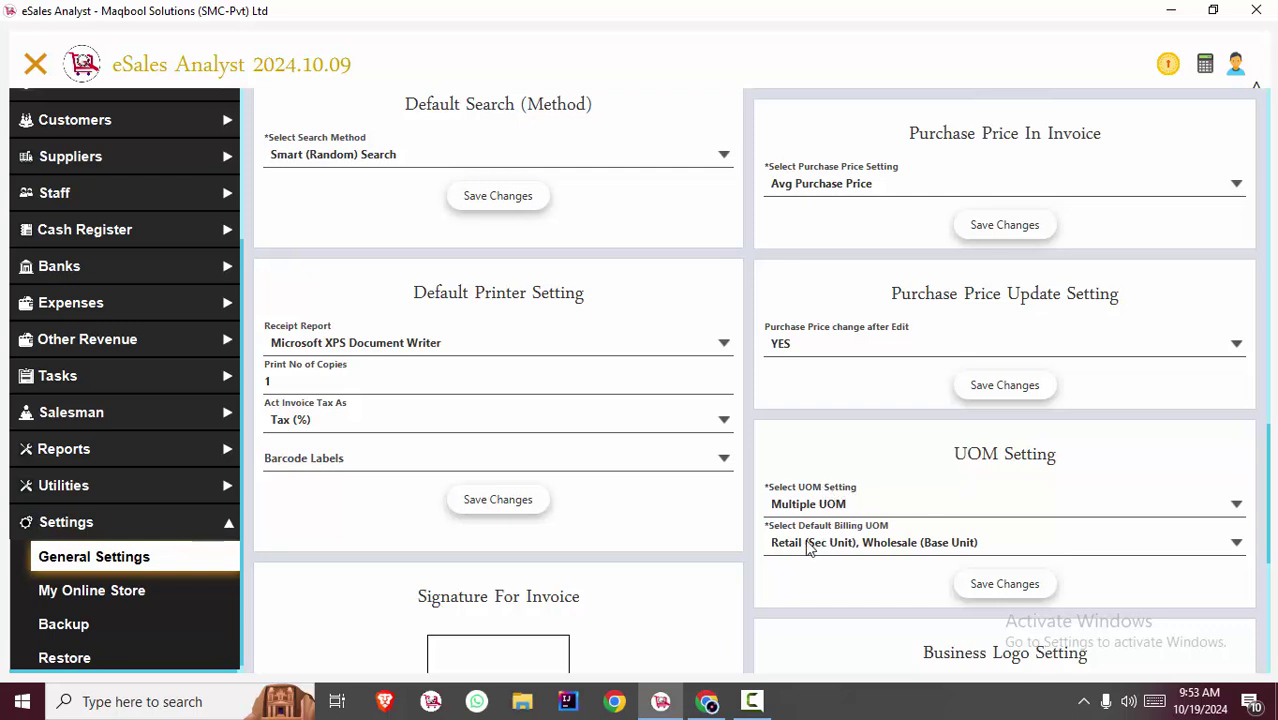
{"action": "left_click", "coordinate": [841, 541]}
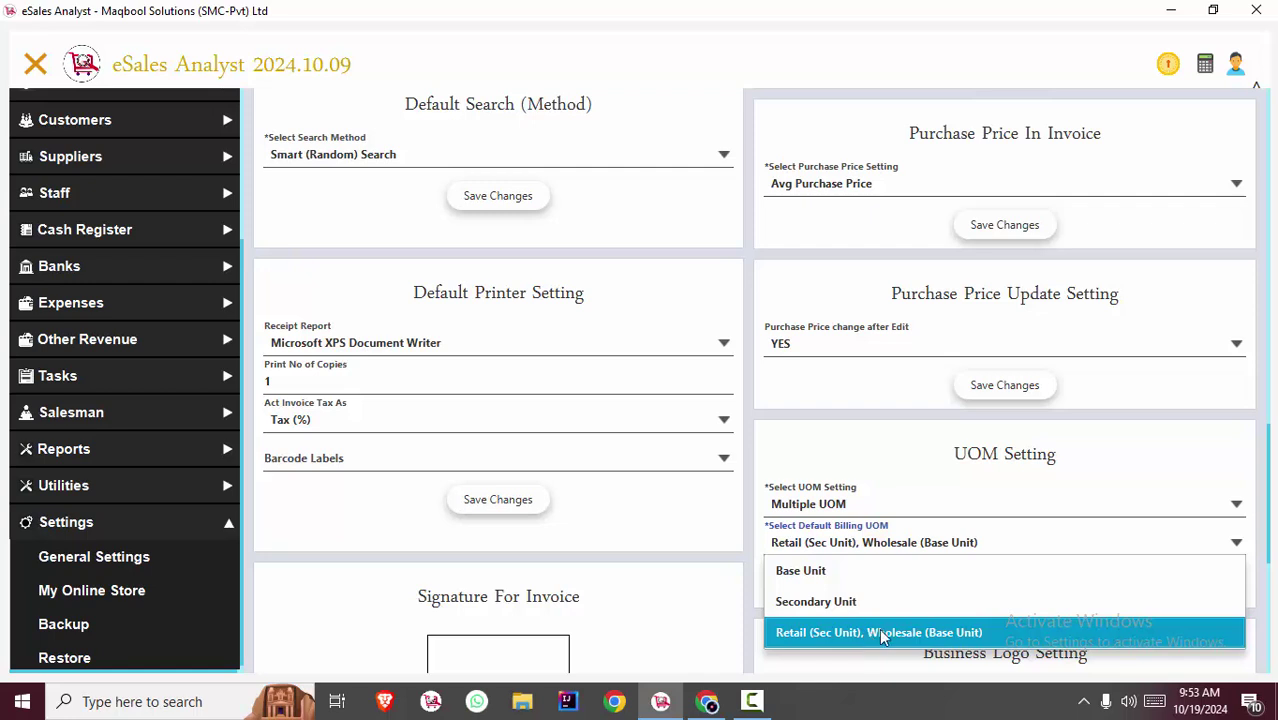
{"action": "left_click", "coordinate": [1005, 636]}
{"action": "left_click", "coordinate": [1004, 584]}
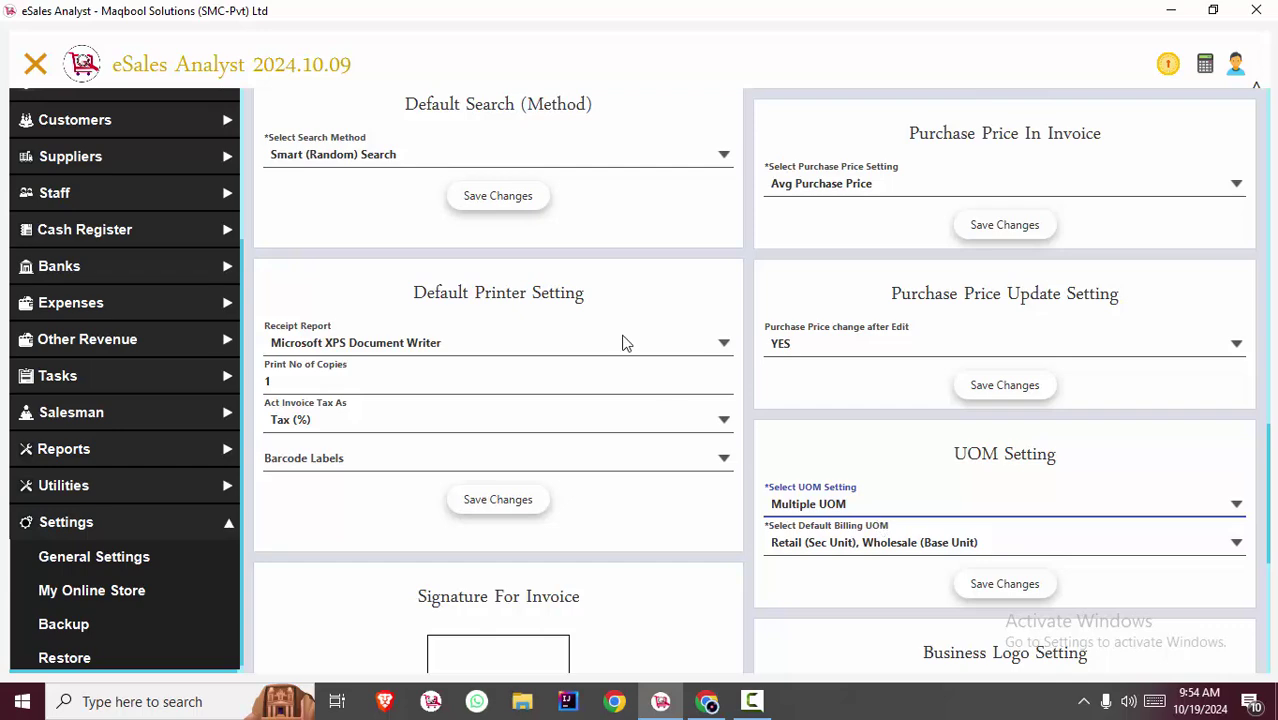
Step: Open a new sales invoice and set its invoice type to Whole Sale
{"action": "key", "text": "F1"}
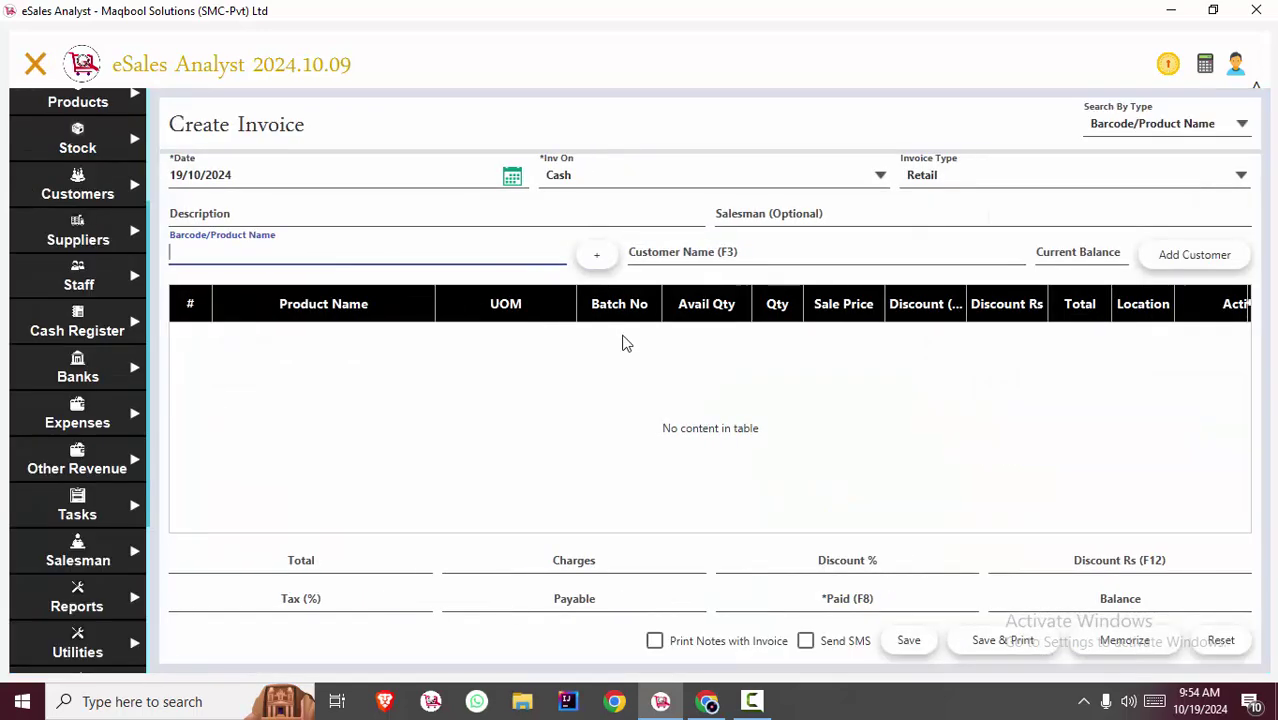
{"action": "left_click", "coordinate": [976, 172]}
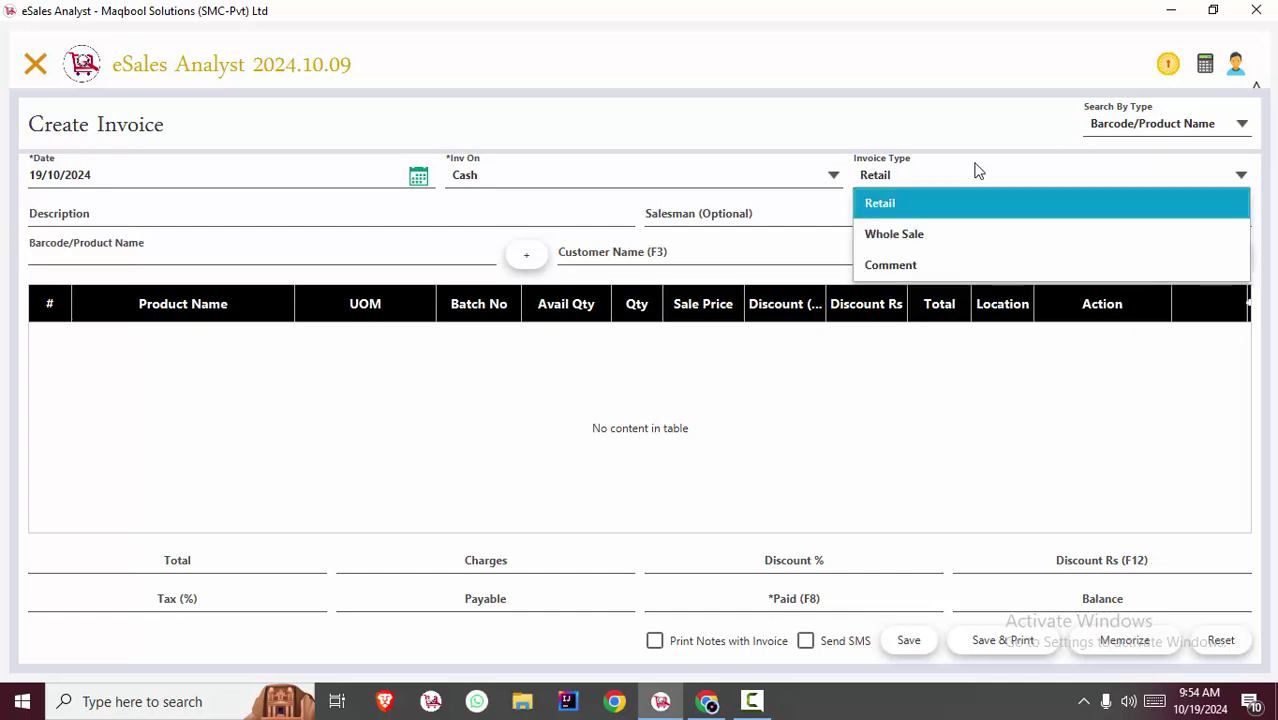
{"action": "left_click", "coordinate": [912, 226]}
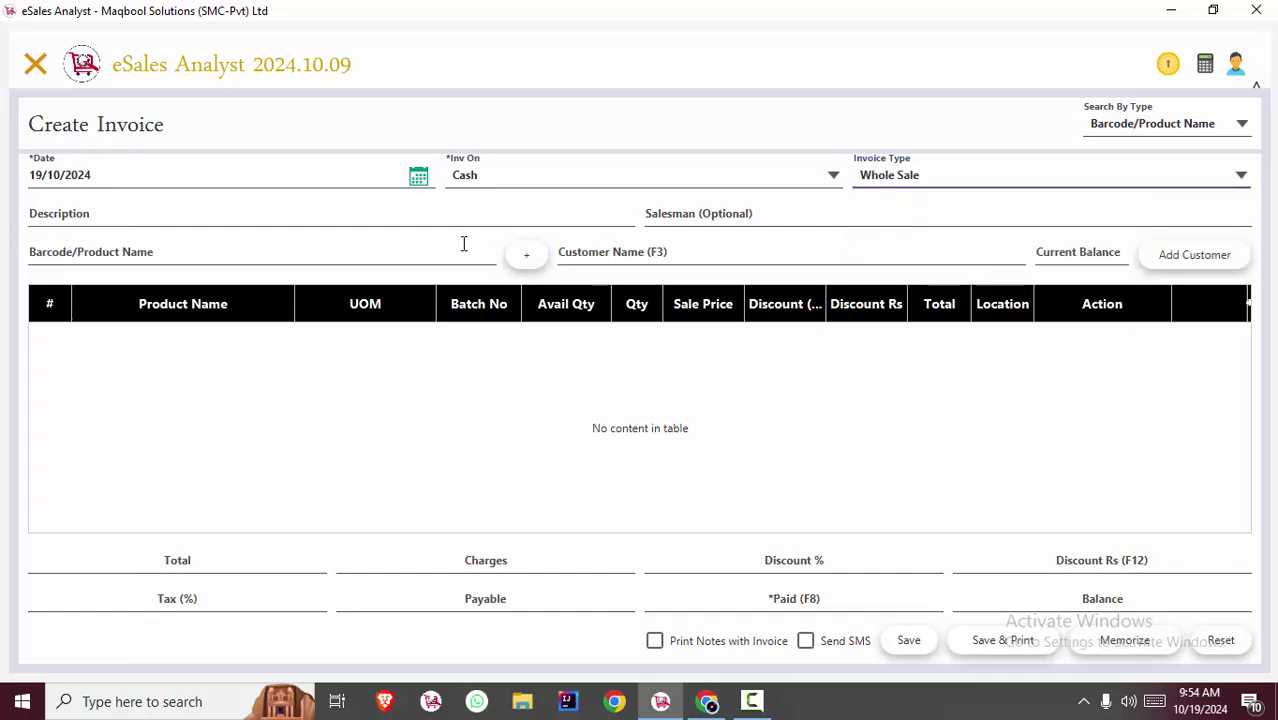
Step: Add PANADOL TAB 500MG, 200S to the wholesale invoice with Pack as its unit of measure
{"action": "left_click", "coordinate": [394, 251]}
{"action": "type", "text": "PANA"}
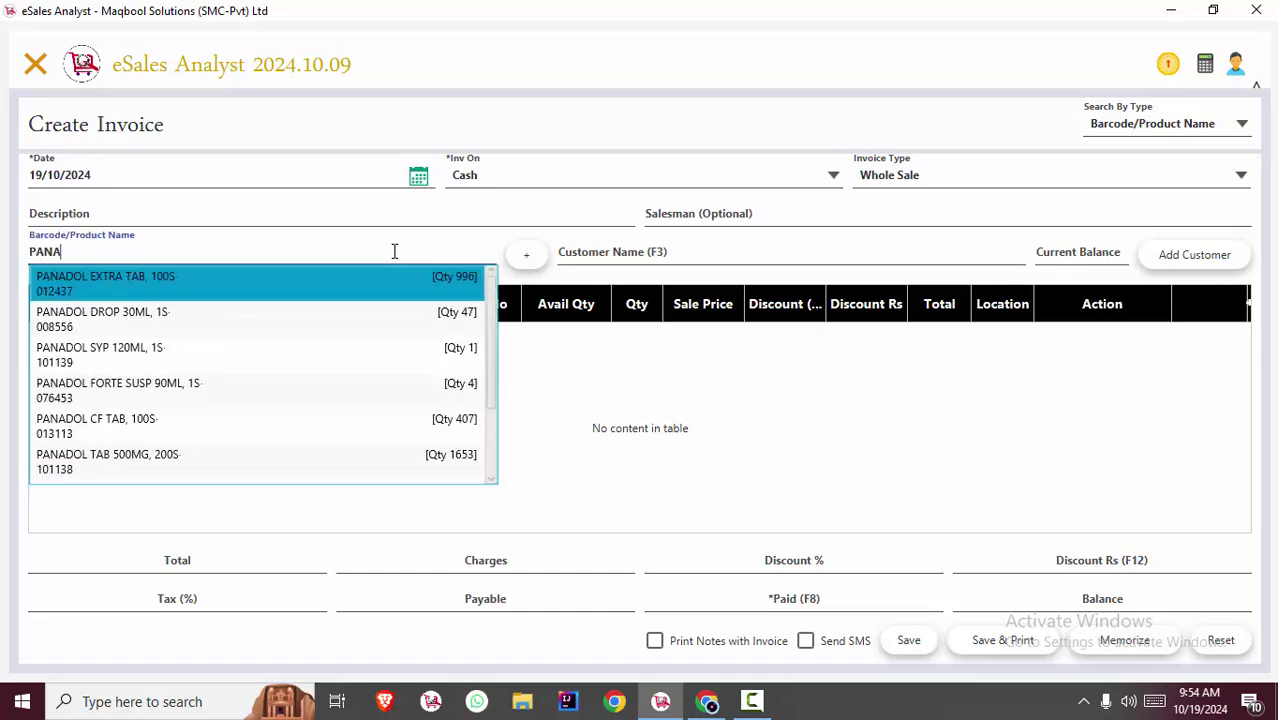
{"action": "type", "text": "DOL T"}
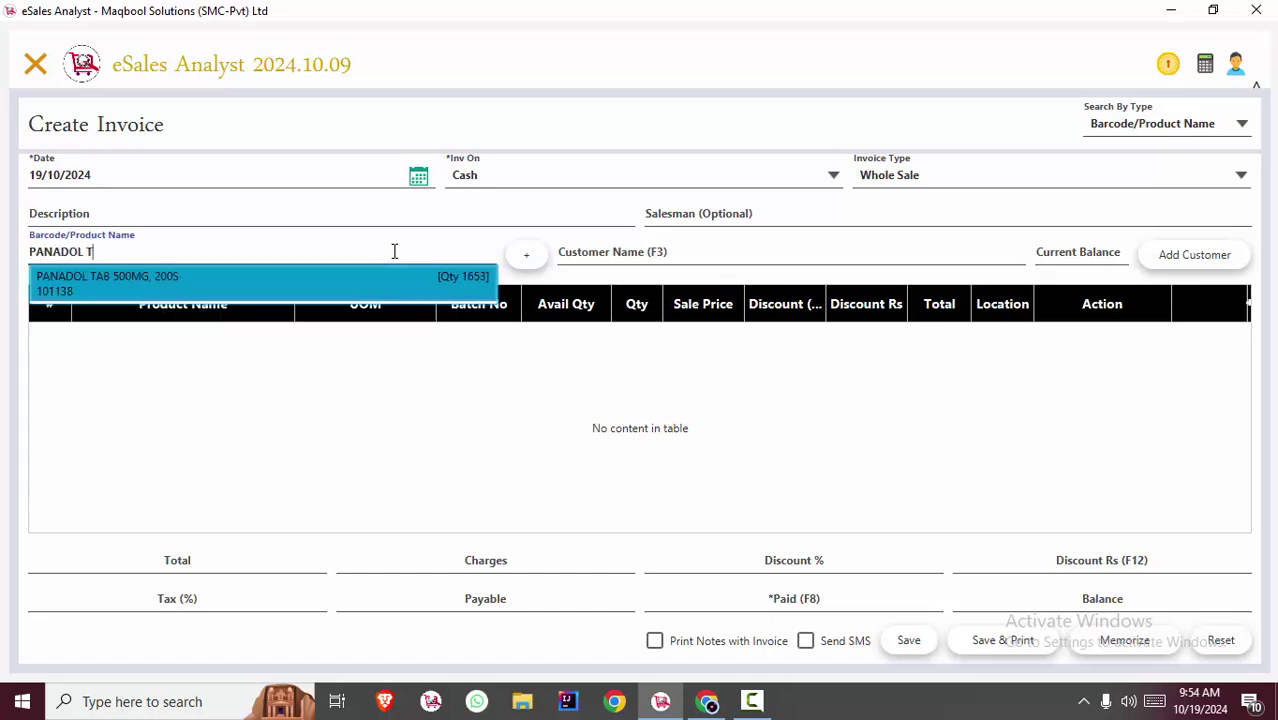
{"action": "key", "text": "Return"}
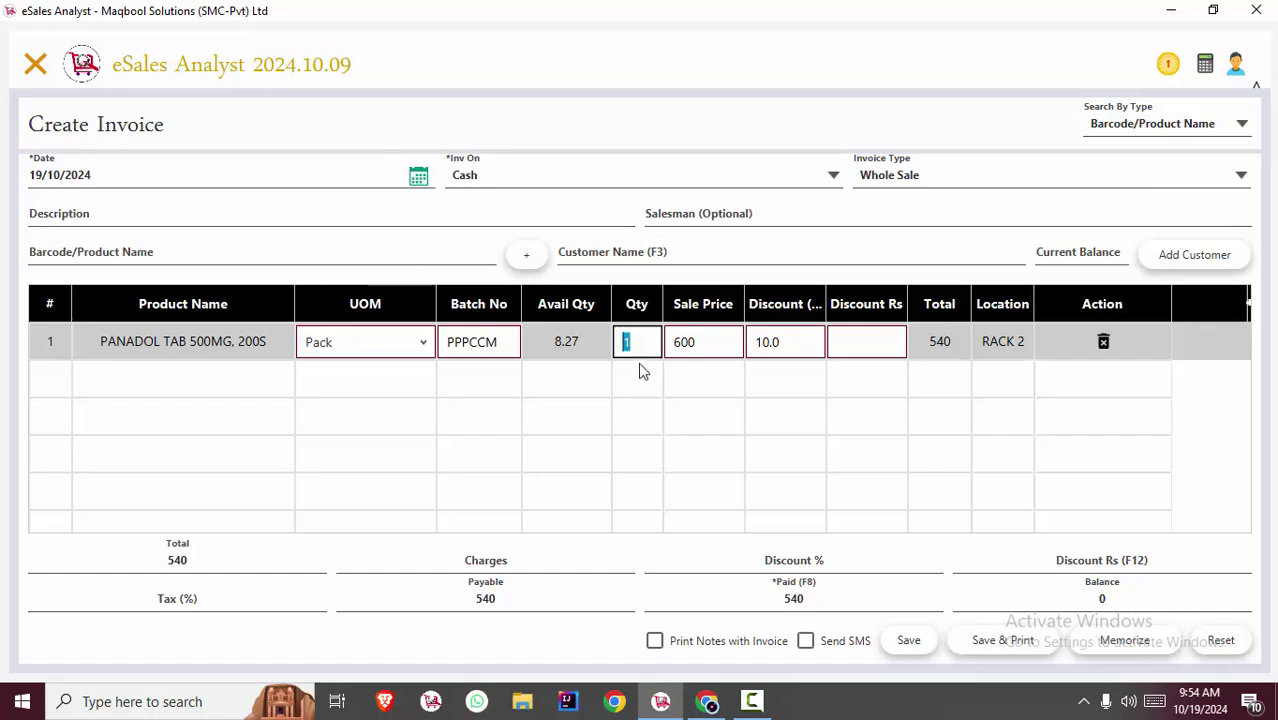
{"action": "left_click", "coordinate": [713, 341]}
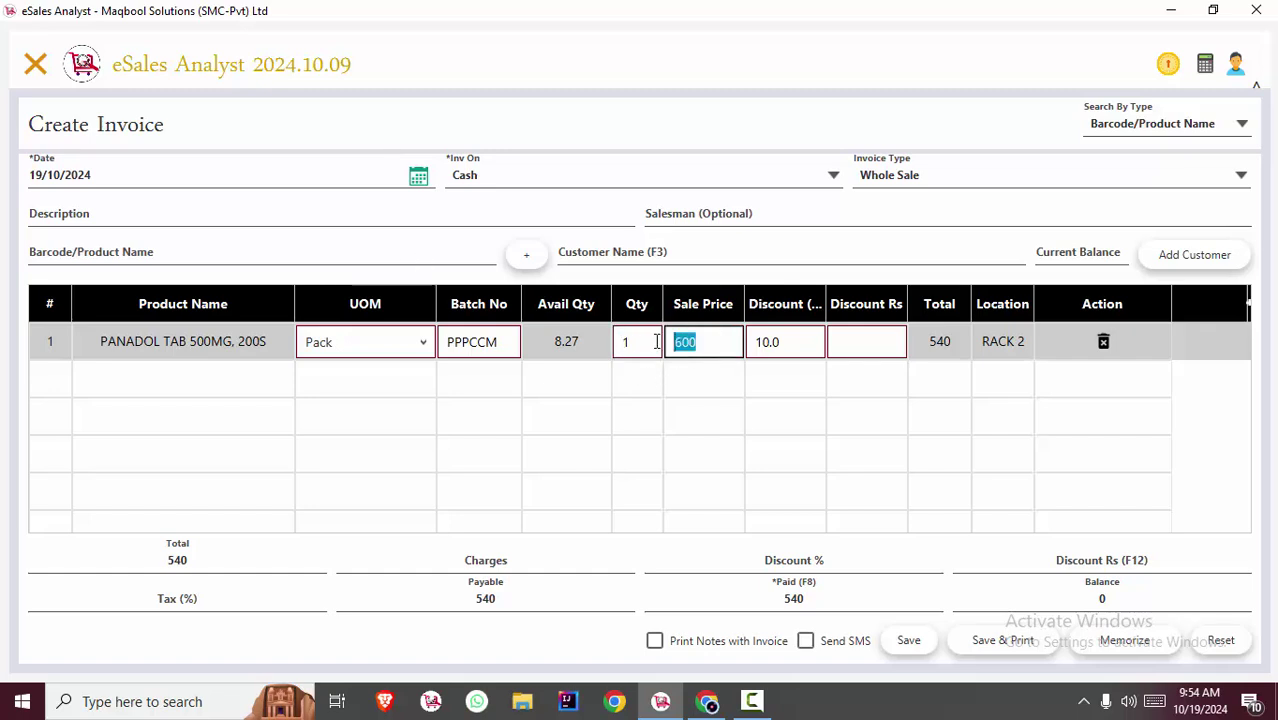
{"action": "left_click", "coordinate": [372, 344]}
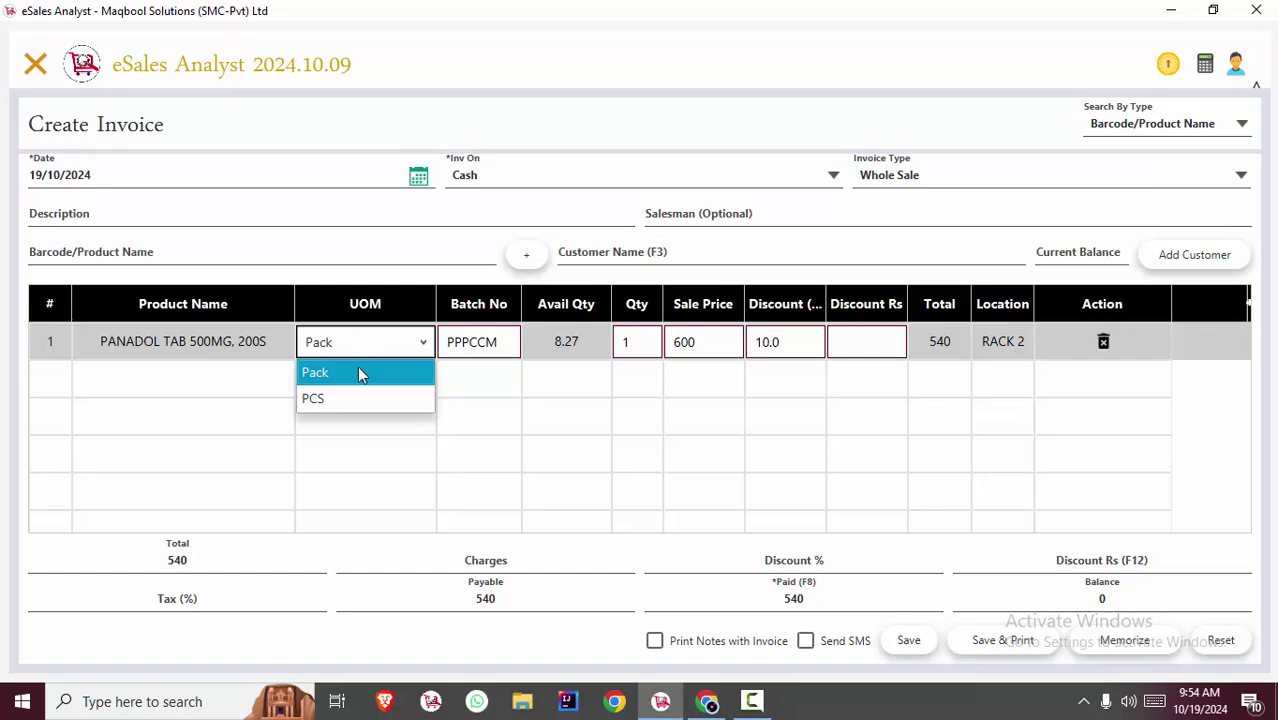
{"action": "left_click", "coordinate": [360, 372]}
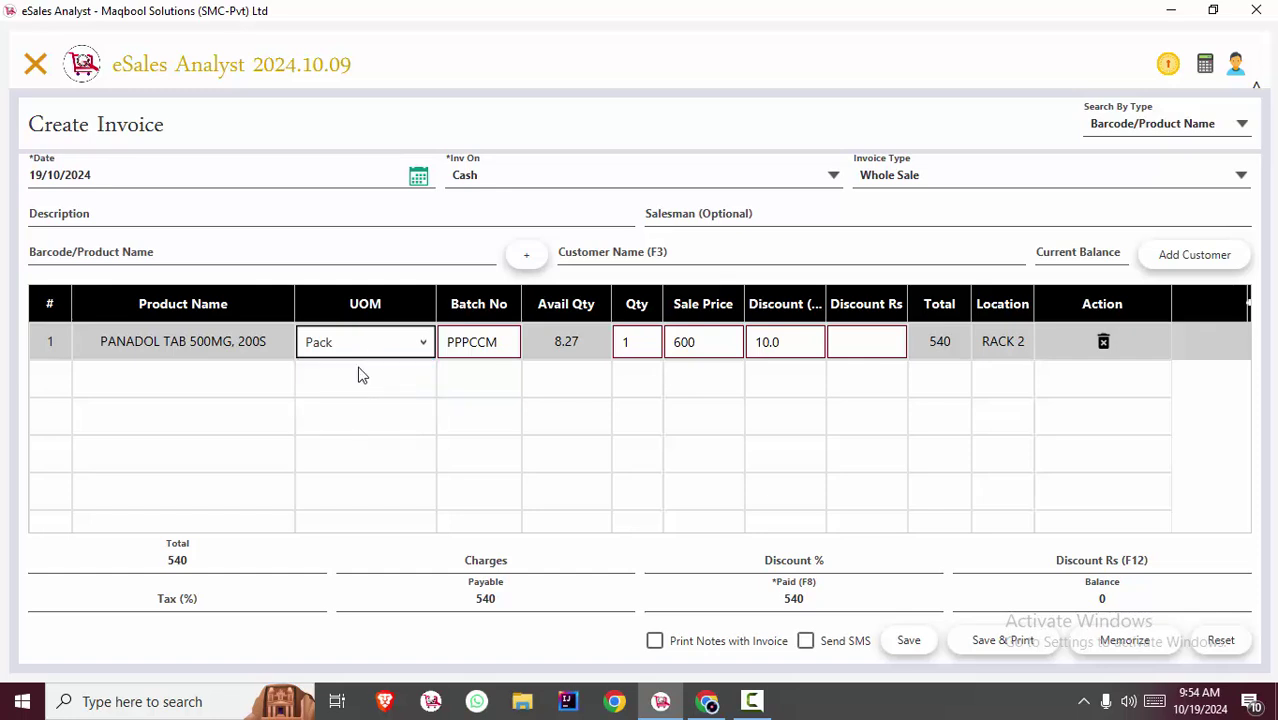
Step: Add the products KHAL and COKE 250ML to the wholesale invoice
{"action": "left_click", "coordinate": [251, 254]}
{"action": "type", "text": "KHAL"}
{"action": "key", "text": "Down"}
{"action": "key", "text": "Down"}
{"action": "key", "text": "Down"}
{"action": "key", "text": "Down"}
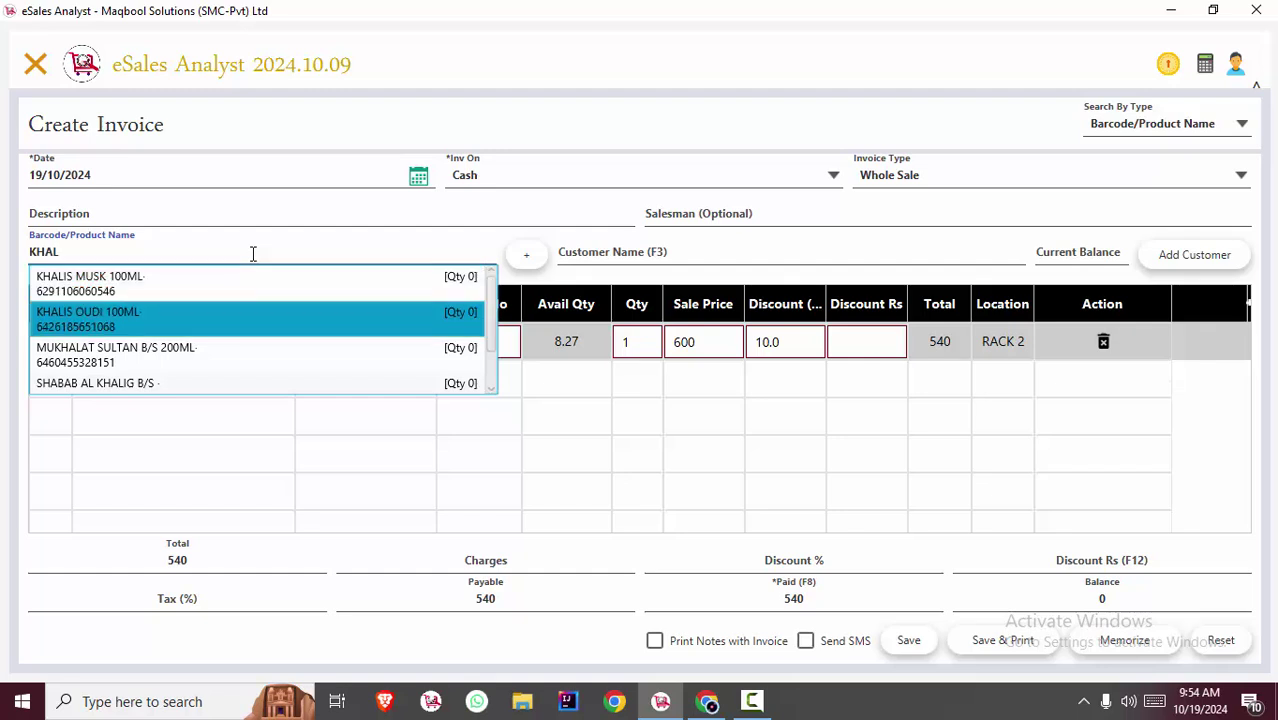
{"action": "key", "text": "Return"}
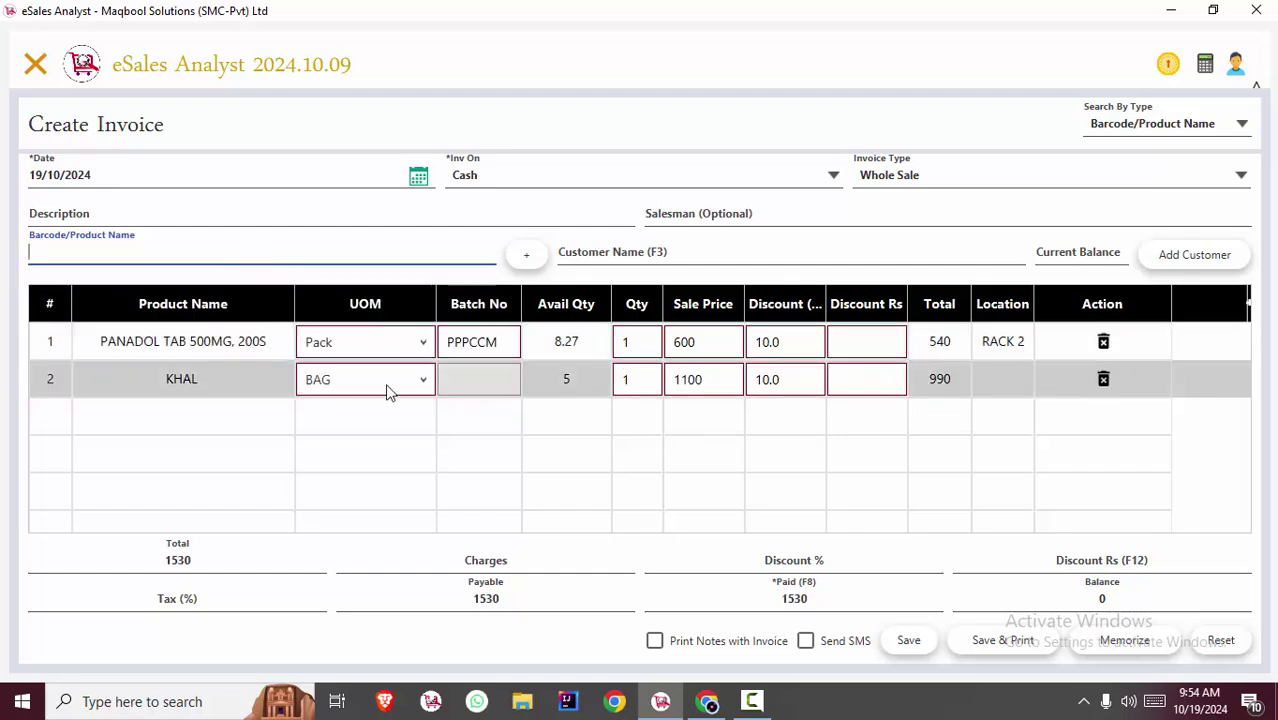
{"action": "type", "text": "COKE"}
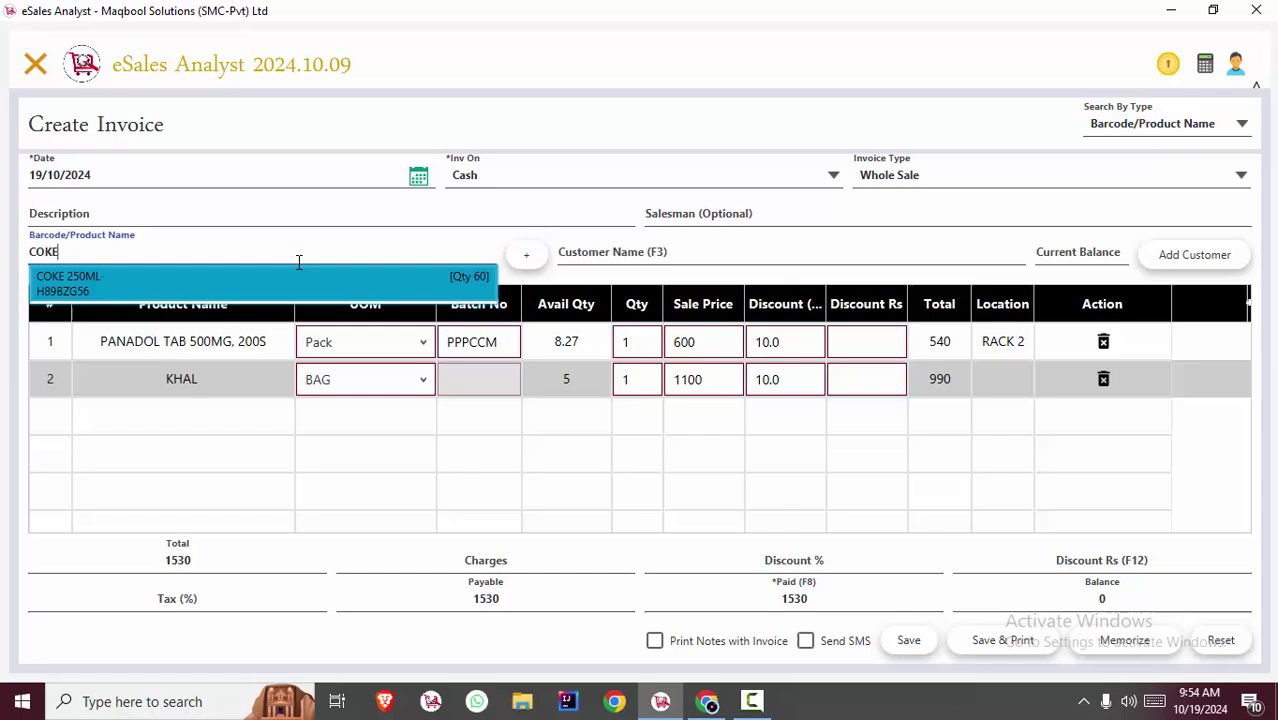
{"action": "key", "text": "Return"}
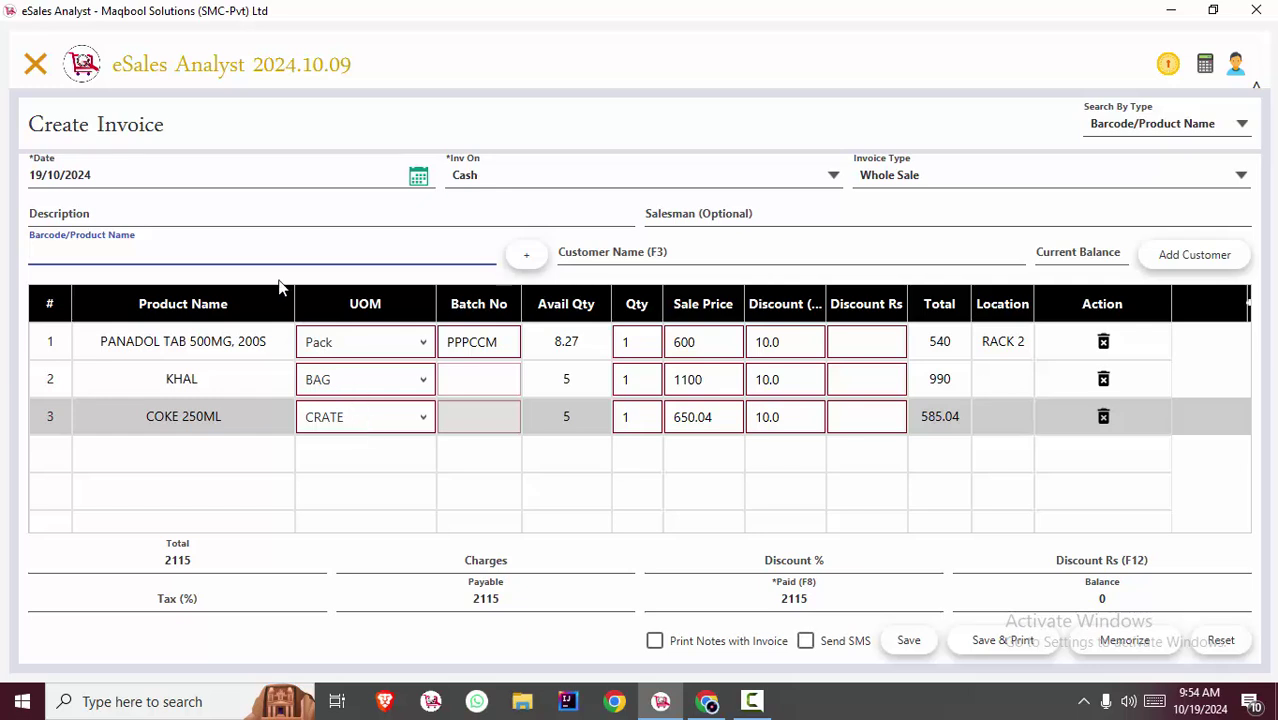
Step: Reset the invoice to a blank Retail one and add PANADOL EXTRA TAB, 100S
{"action": "key", "text": "F5"}
{"action": "left_click", "coordinate": [920, 180]}
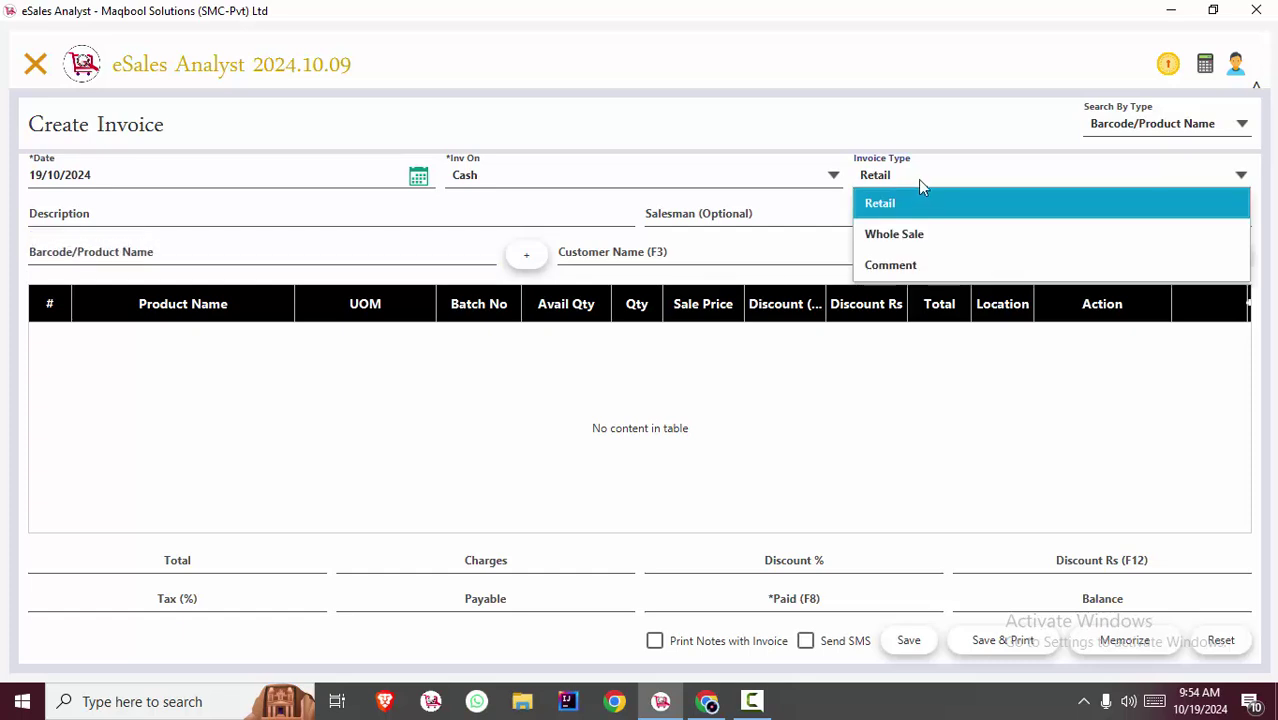
{"action": "left_click", "coordinate": [316, 254]}
{"action": "type", "text": "PANADOL"}
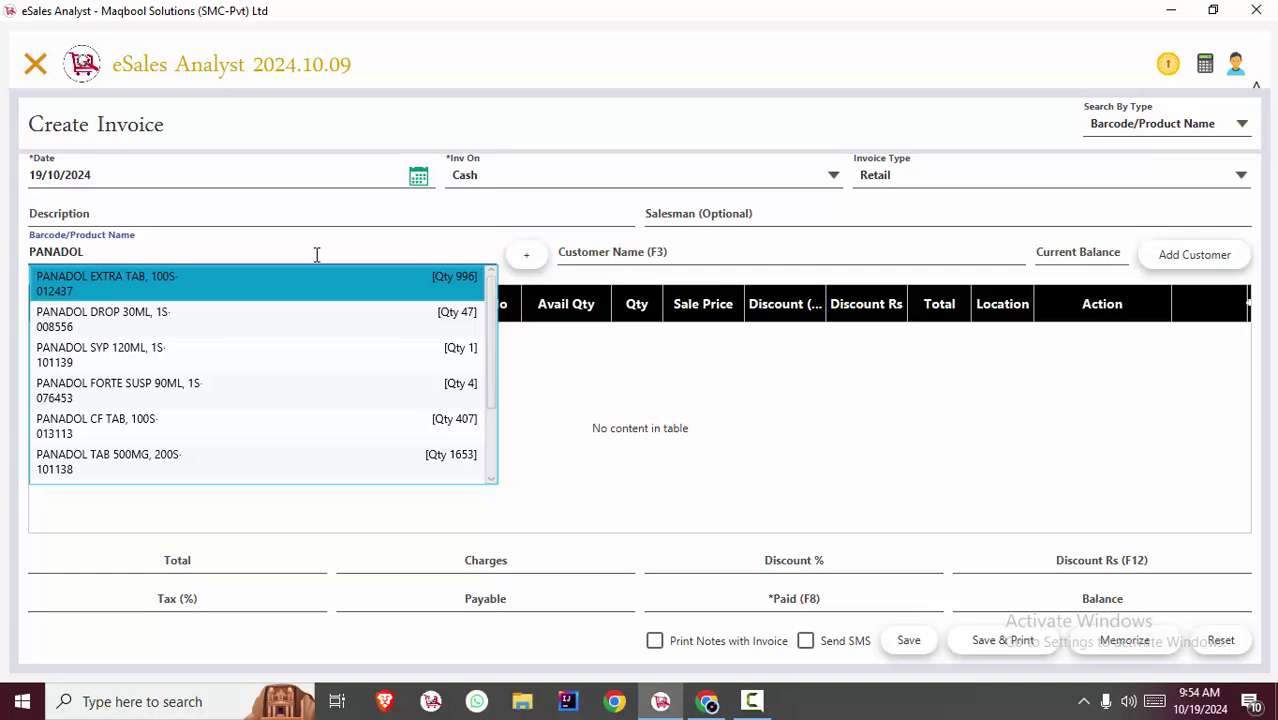
{"action": "key", "text": "Return"}
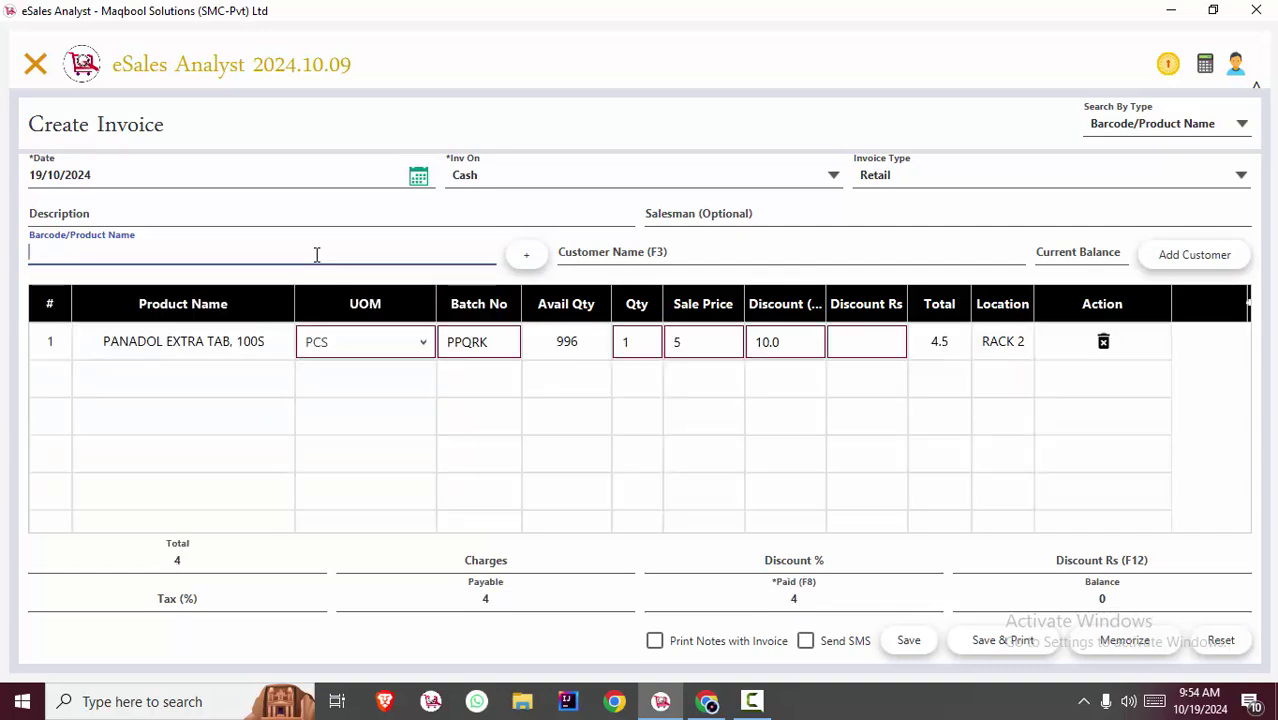
Step: Add PANADOL TAB 500MG, 200S to the retail invoice with the default quantity of 1
{"action": "type", "text": "PANADOL T"}
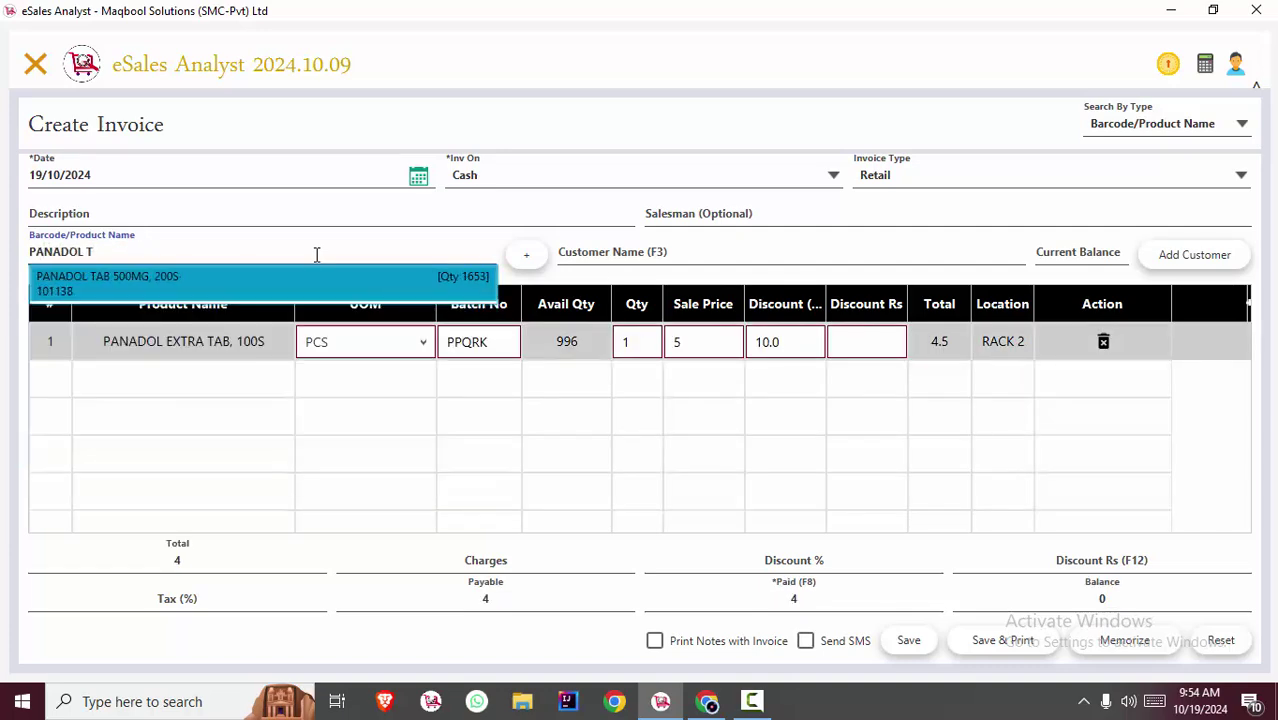
{"action": "key", "text": "Return"}
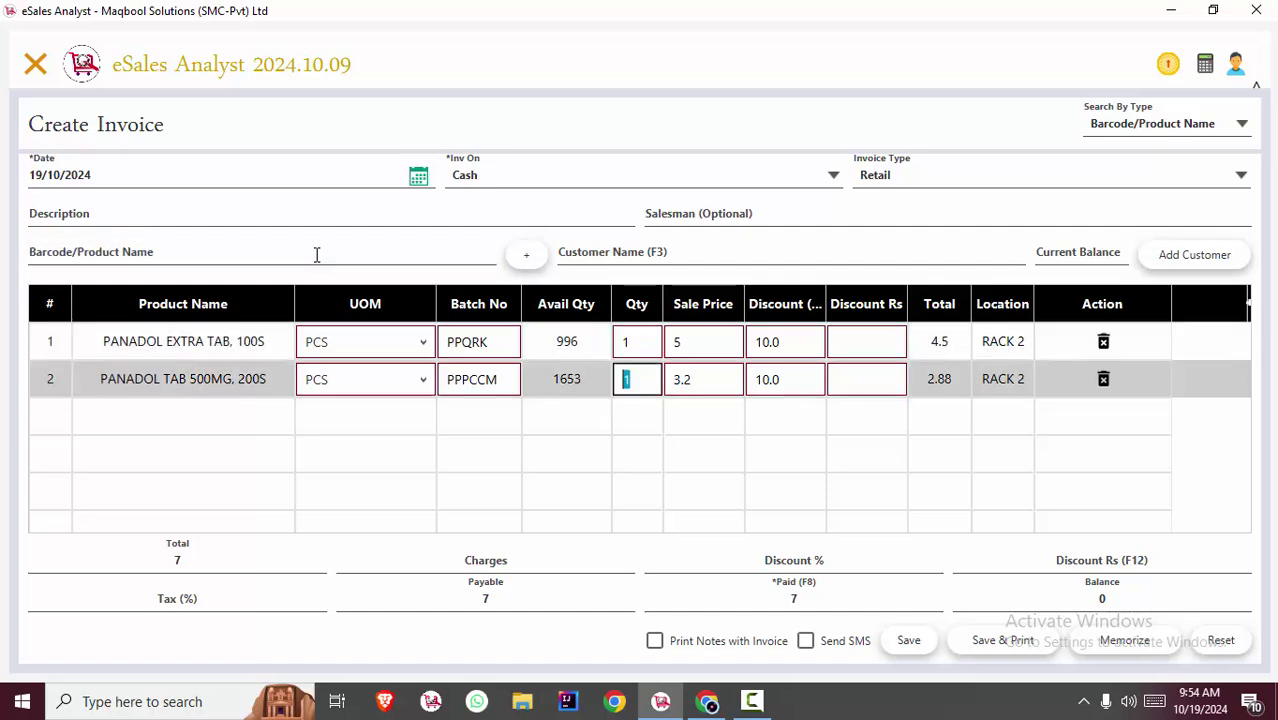
{"action": "key", "text": "Return"}
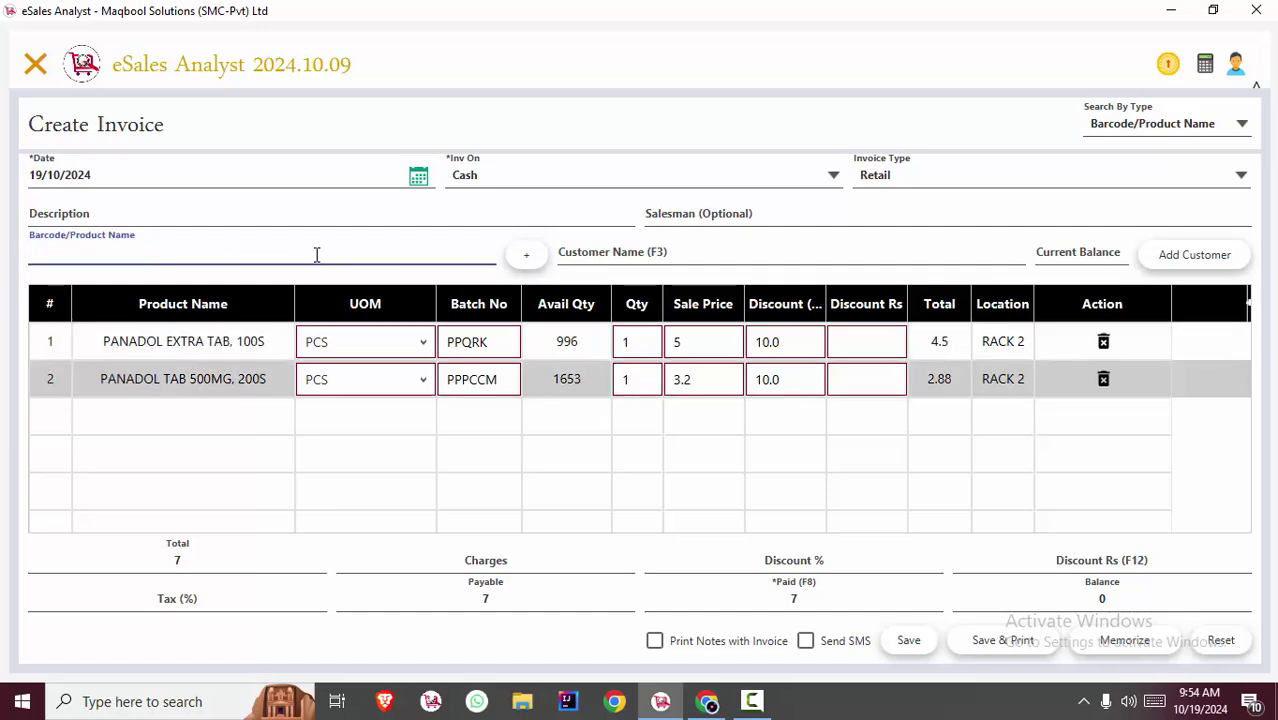
Step: Switch to the release notes in Chrome and read the Cash Register Details entry
{"action": "left_click", "coordinate": [707, 701]}
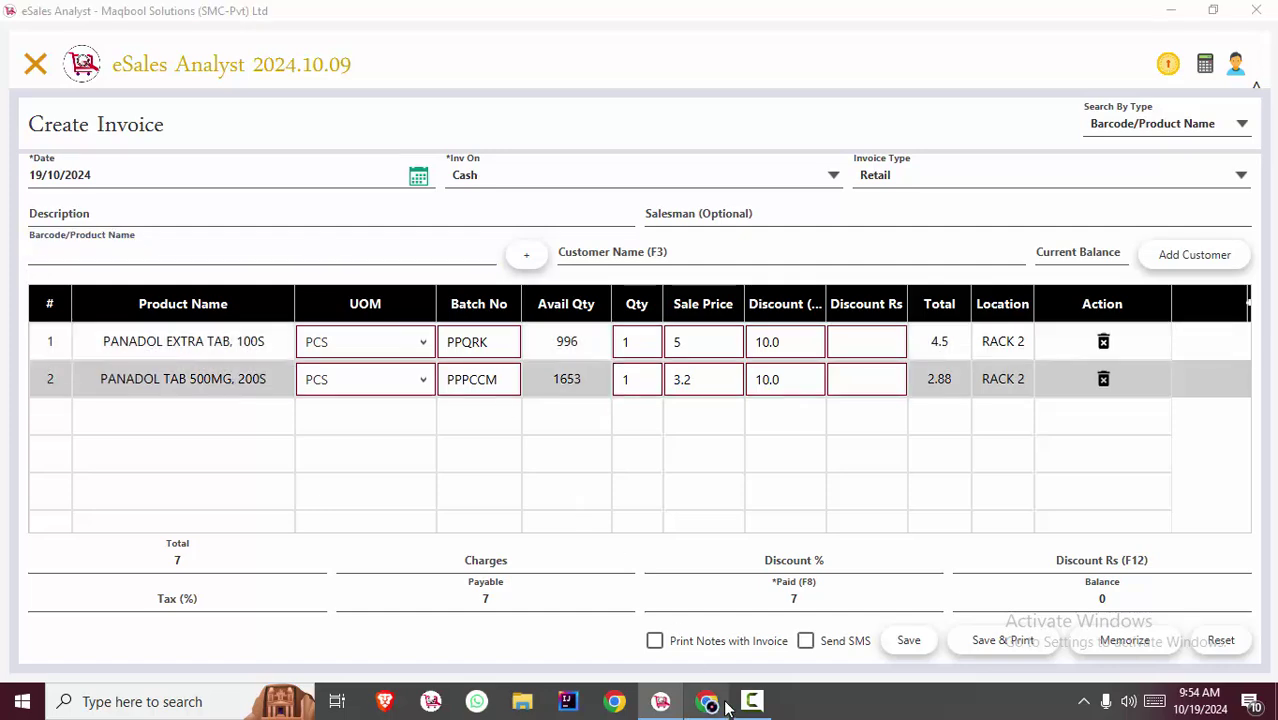
{"action": "left_click", "coordinate": [548, 388]}
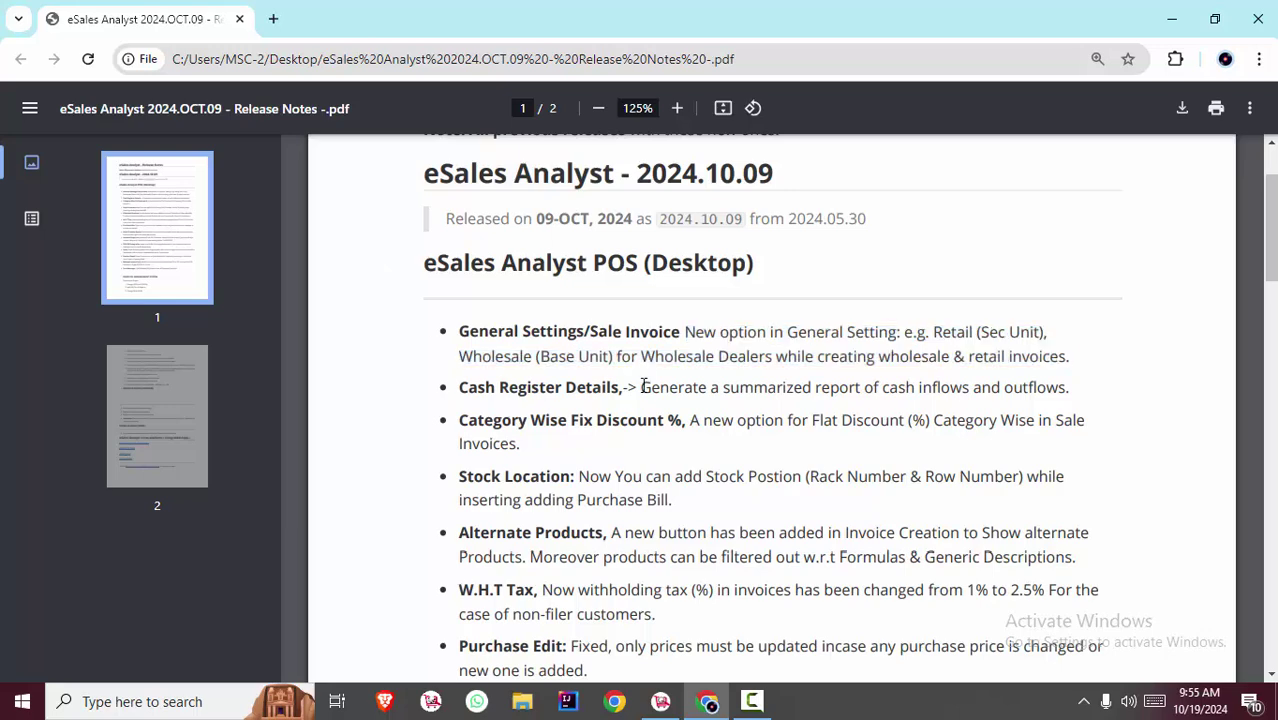
Step: Highlight the Cash Register Details description, then switch to eSales Analyst and filter the cash details to Monthly records
{"action": "left_click_drag", "start_coordinate": [643, 387], "coordinate": [1080, 385]}
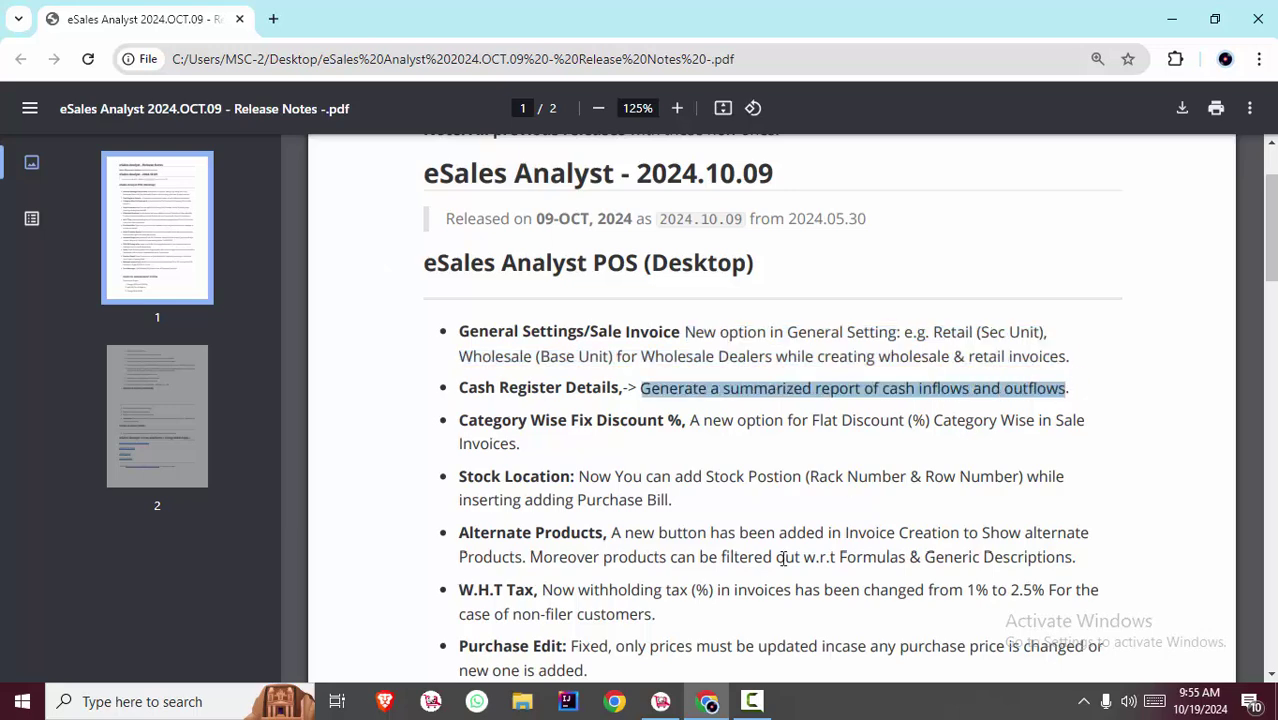
{"action": "left_click", "coordinate": [661, 701]}
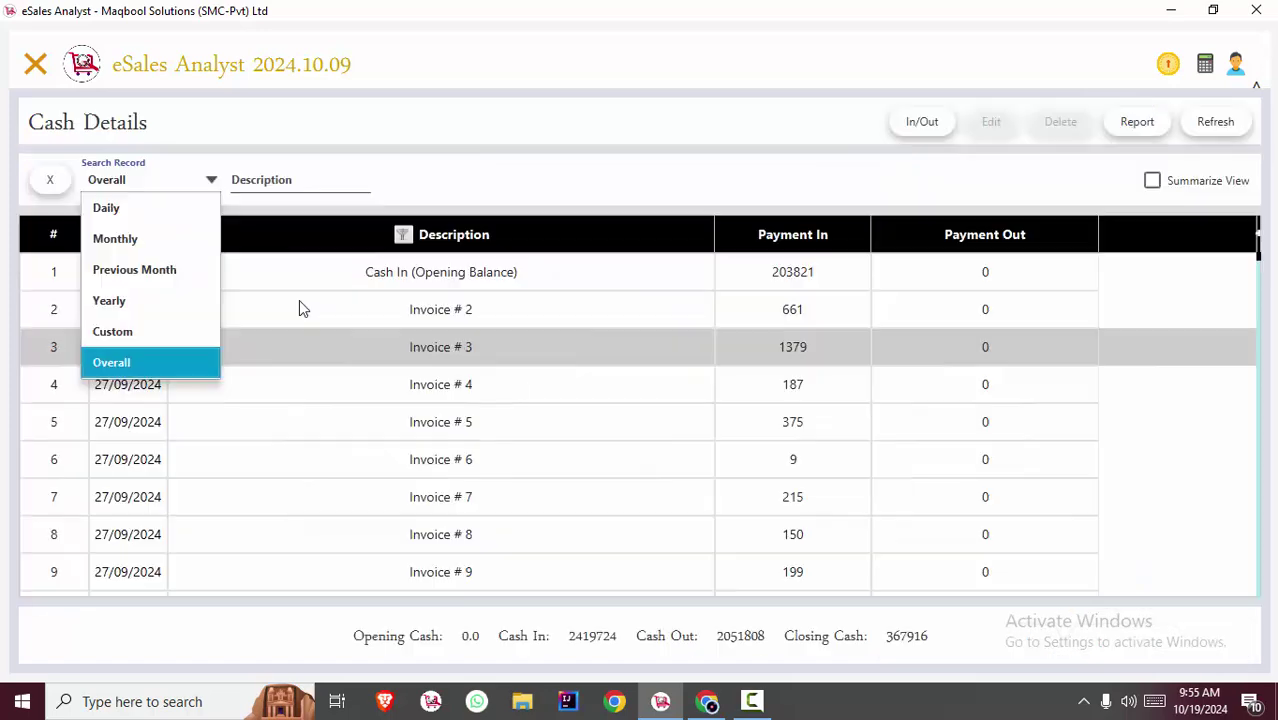
{"action": "left_click", "coordinate": [148, 178]}
{"action": "left_click", "coordinate": [163, 245]}
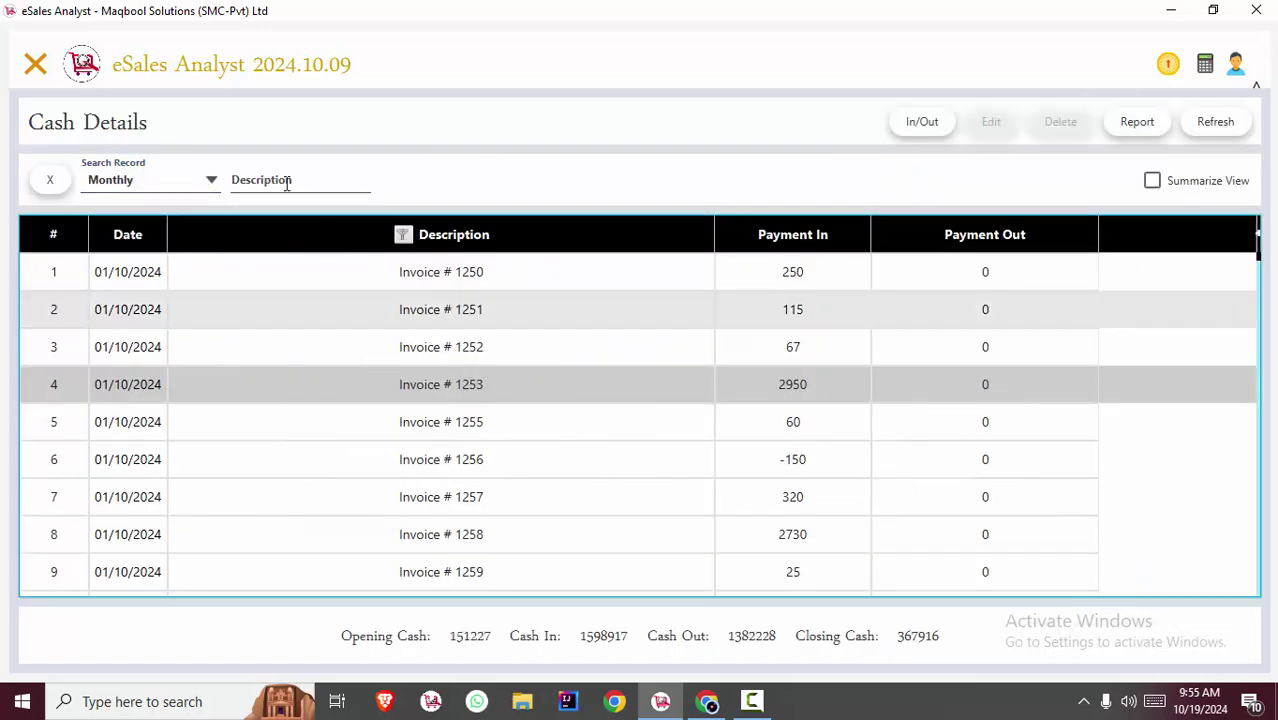
{"action": "left_click", "coordinate": [422, 343]}
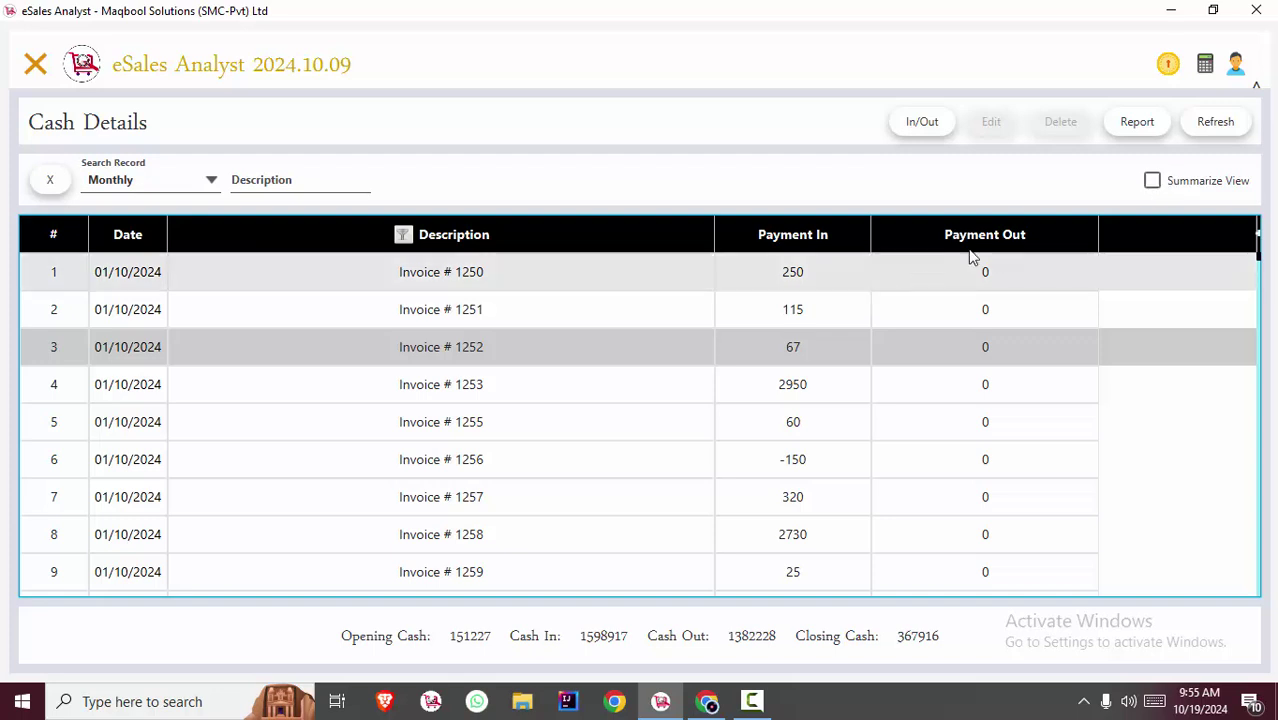
Step: Turn on the summarized view of the monthly cash details and go through its entries from Cash In to Supplier Adjustment
{"action": "left_click", "coordinate": [1154, 181]}
{"action": "left_click", "coordinate": [907, 325]}
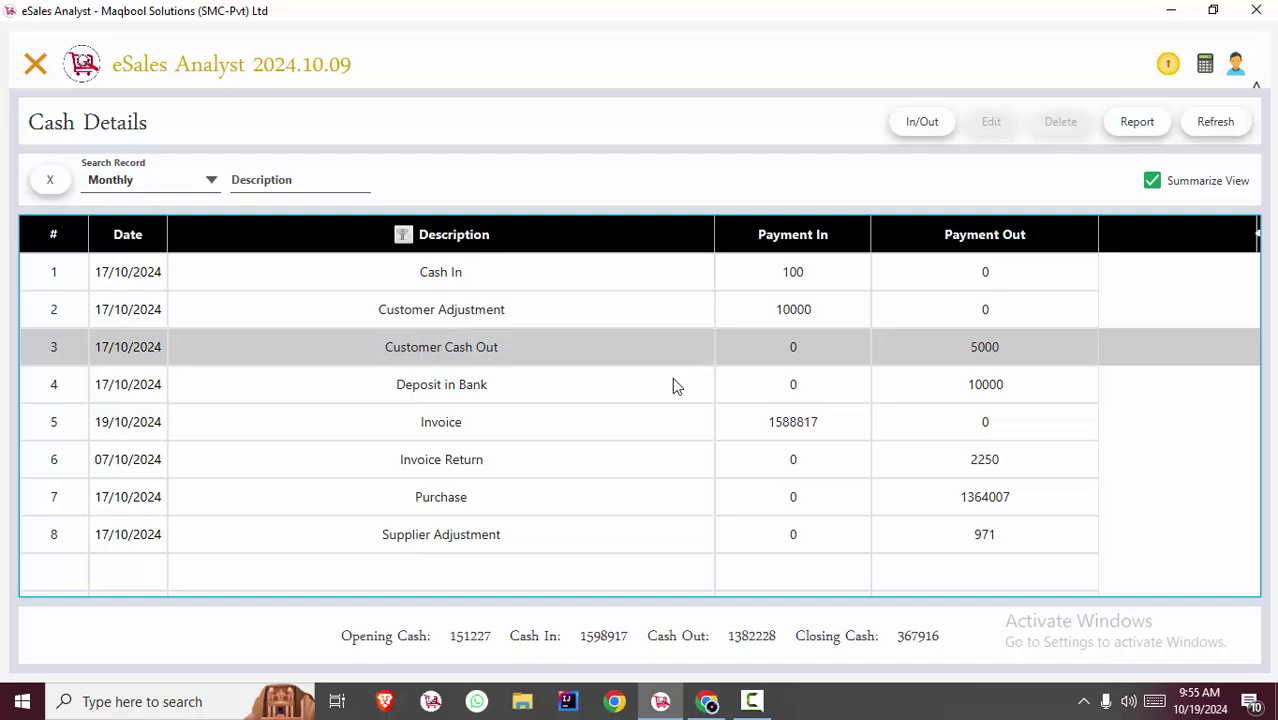
{"action": "left_click", "coordinate": [652, 422]}
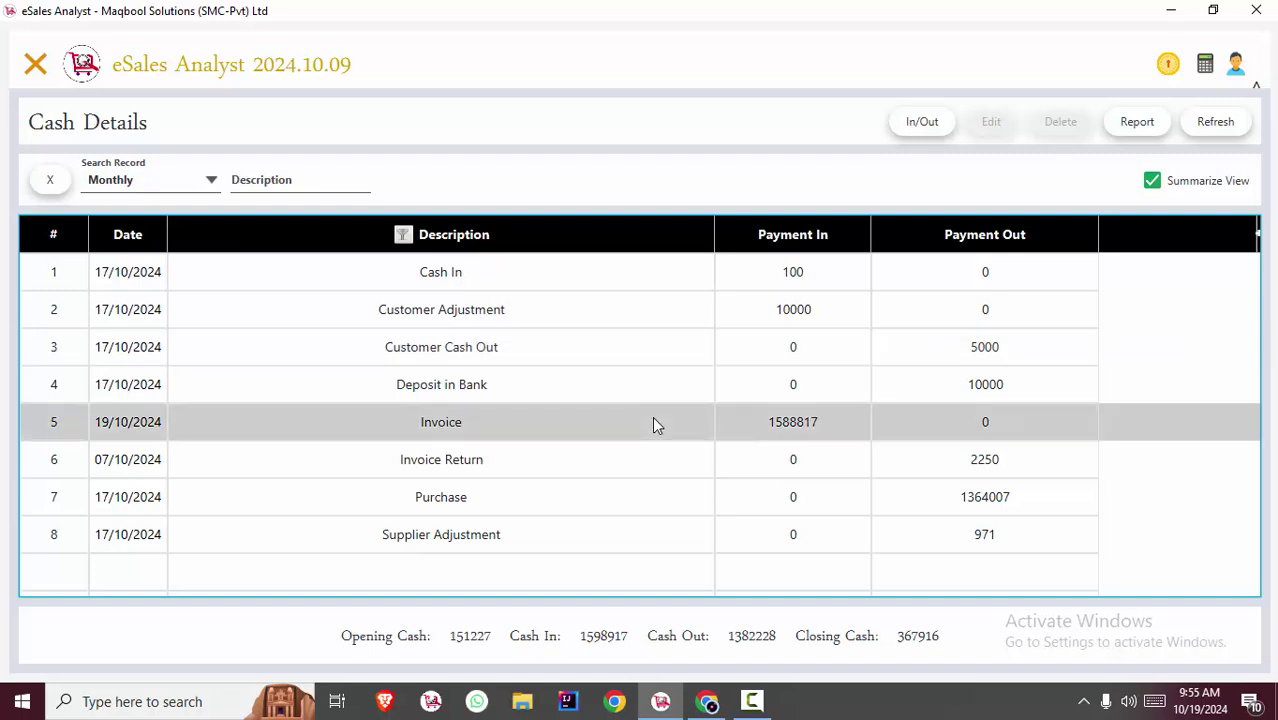
{"action": "left_click", "coordinate": [497, 286]}
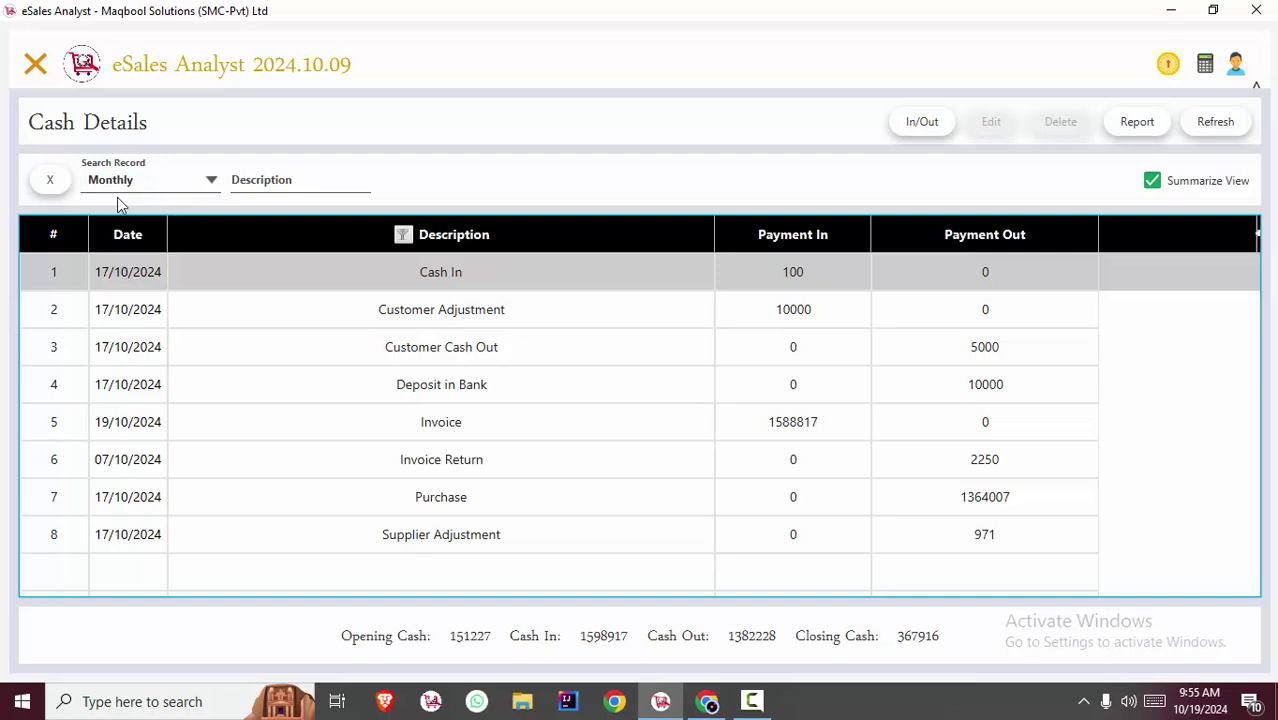
{"action": "left_click", "coordinate": [422, 314]}
{"action": "left_click", "coordinate": [511, 342]}
{"action": "left_click", "coordinate": [520, 386]}
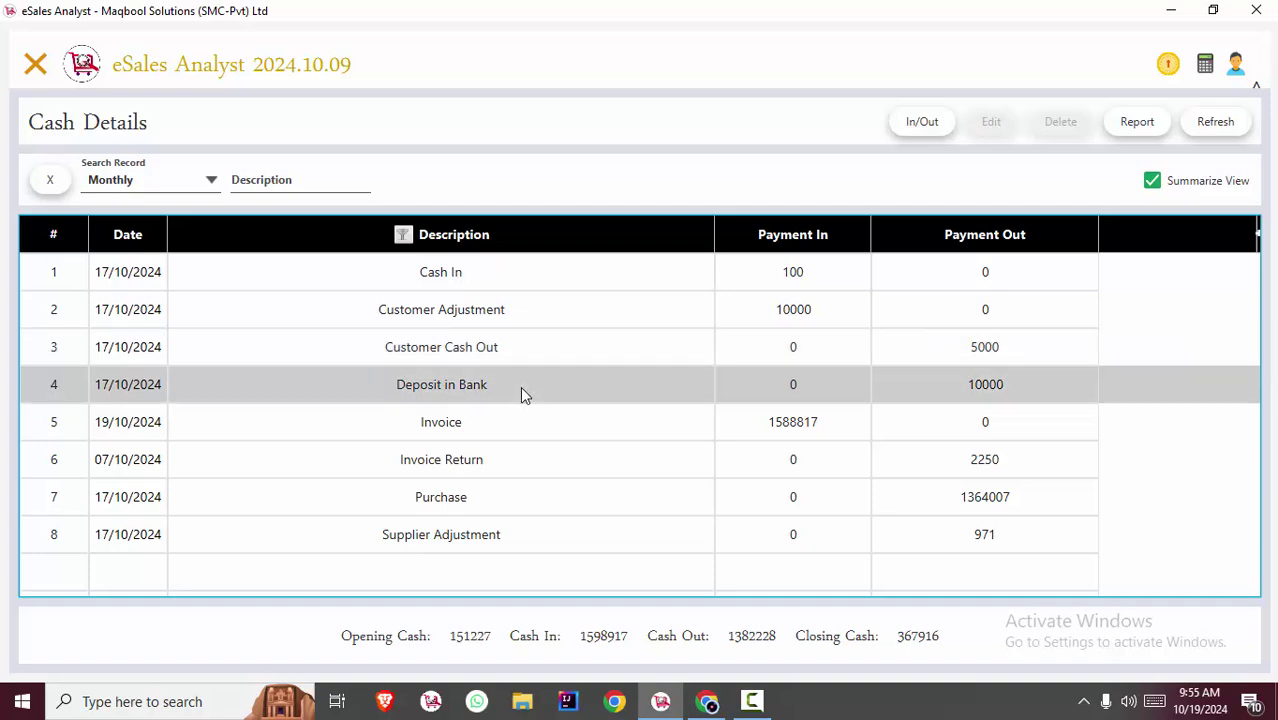
{"action": "left_click", "coordinate": [525, 411]}
{"action": "left_click", "coordinate": [544, 459]}
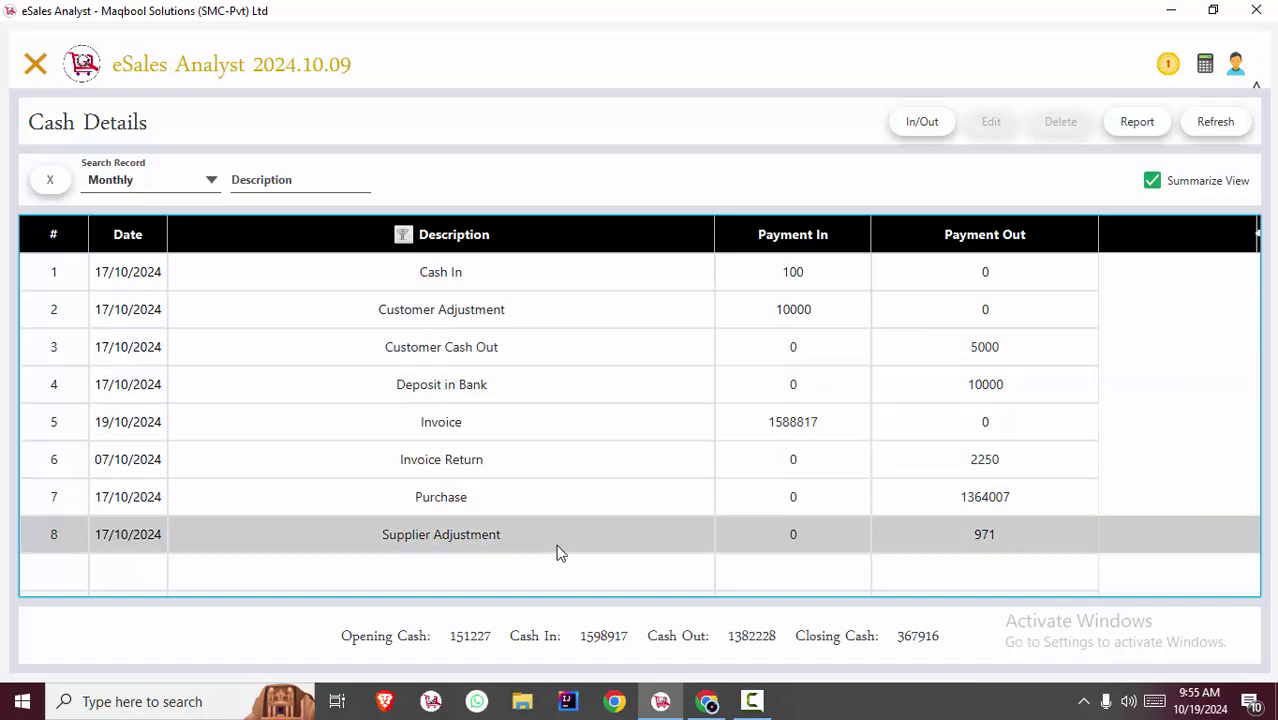
Step: Generate the summarized monthly Cash Register Detail report, review its table at 116% zoom, and close it
{"action": "left_click", "coordinate": [1122, 127]}
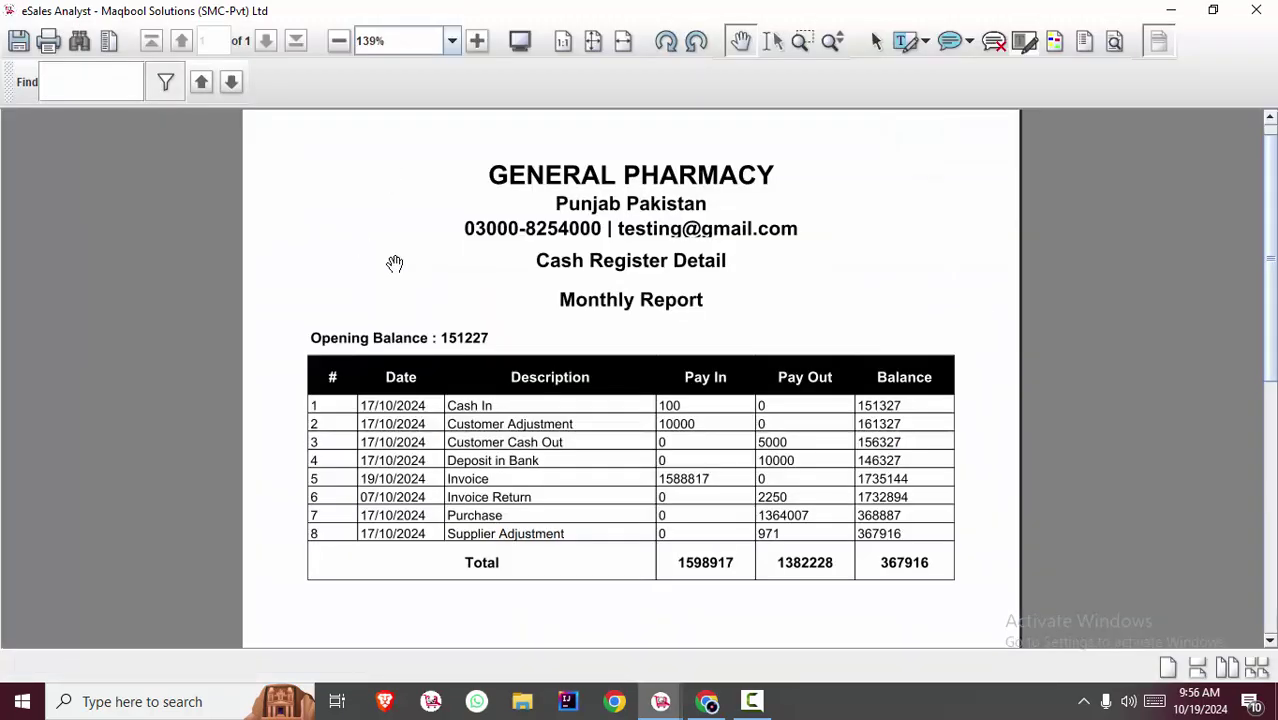
{"action": "left_click", "coordinate": [339, 42]}
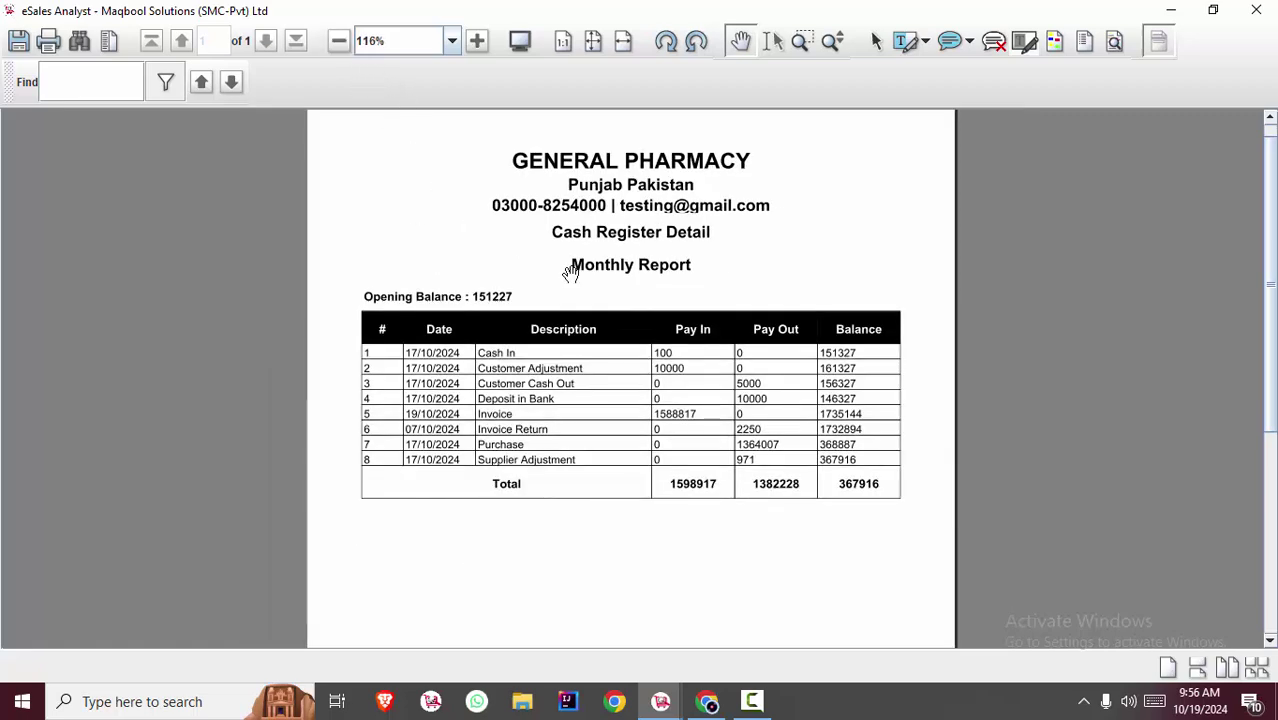
{"action": "scroll", "coordinate": [563, 398], "scroll_direction": "down", "scroll_amount": 1}
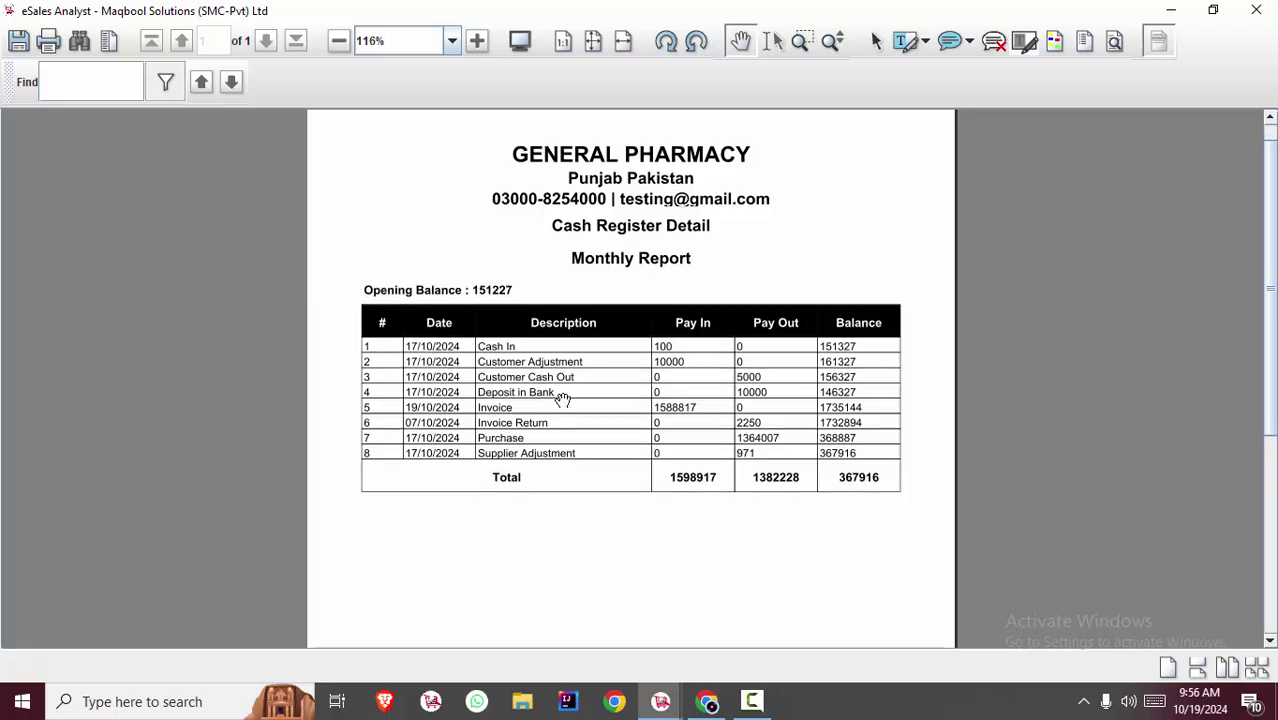
{"action": "left_click_drag", "start_coordinate": [563, 398], "coordinate": [573, 316]}
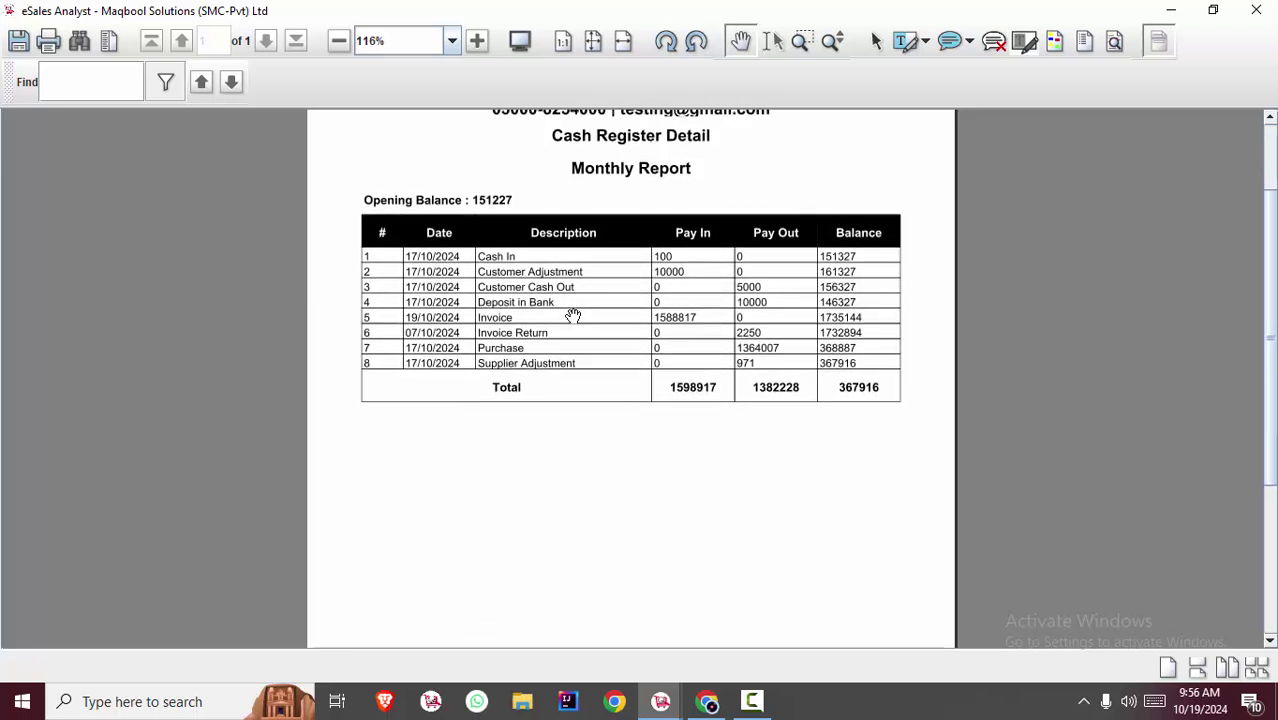
{"action": "left_click", "coordinate": [1257, 12]}
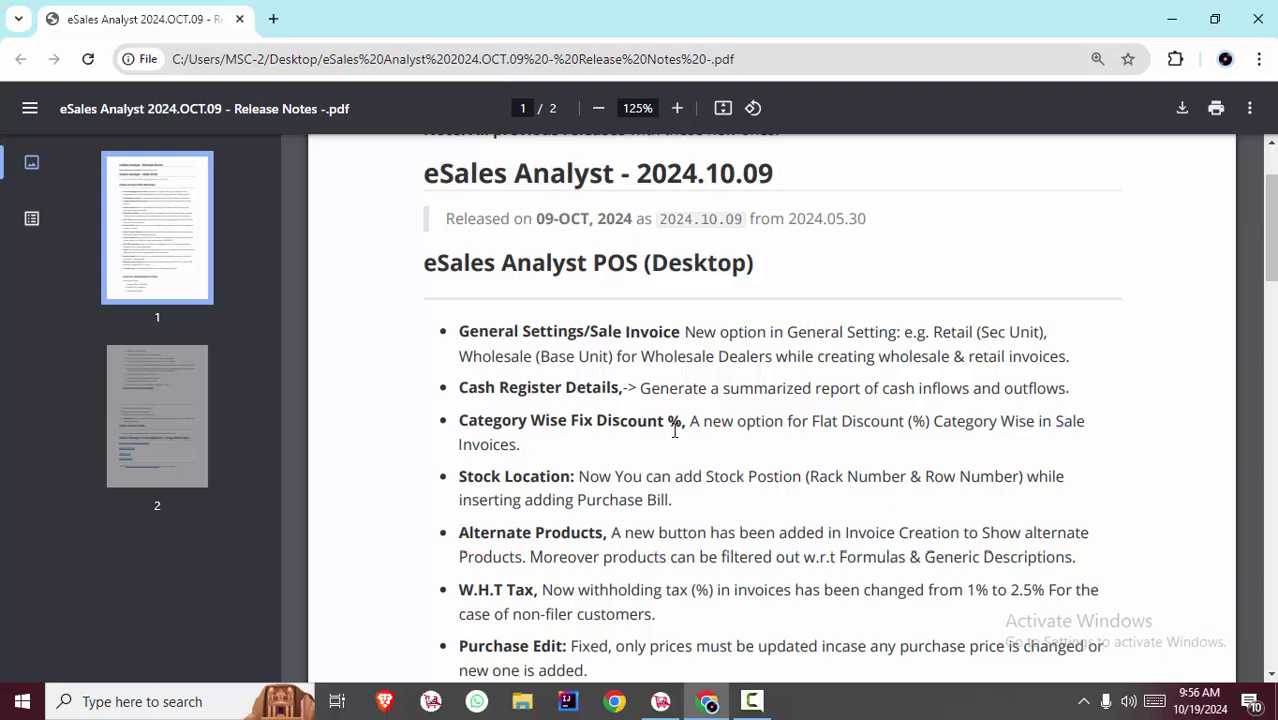
Step: Highlight the Category Wise Fix Discount % release note, then switch to eSales Analyst and inspect the flat discounts in the product categories list
{"action": "left_click_drag", "start_coordinate": [694, 423], "coordinate": [530, 447]}
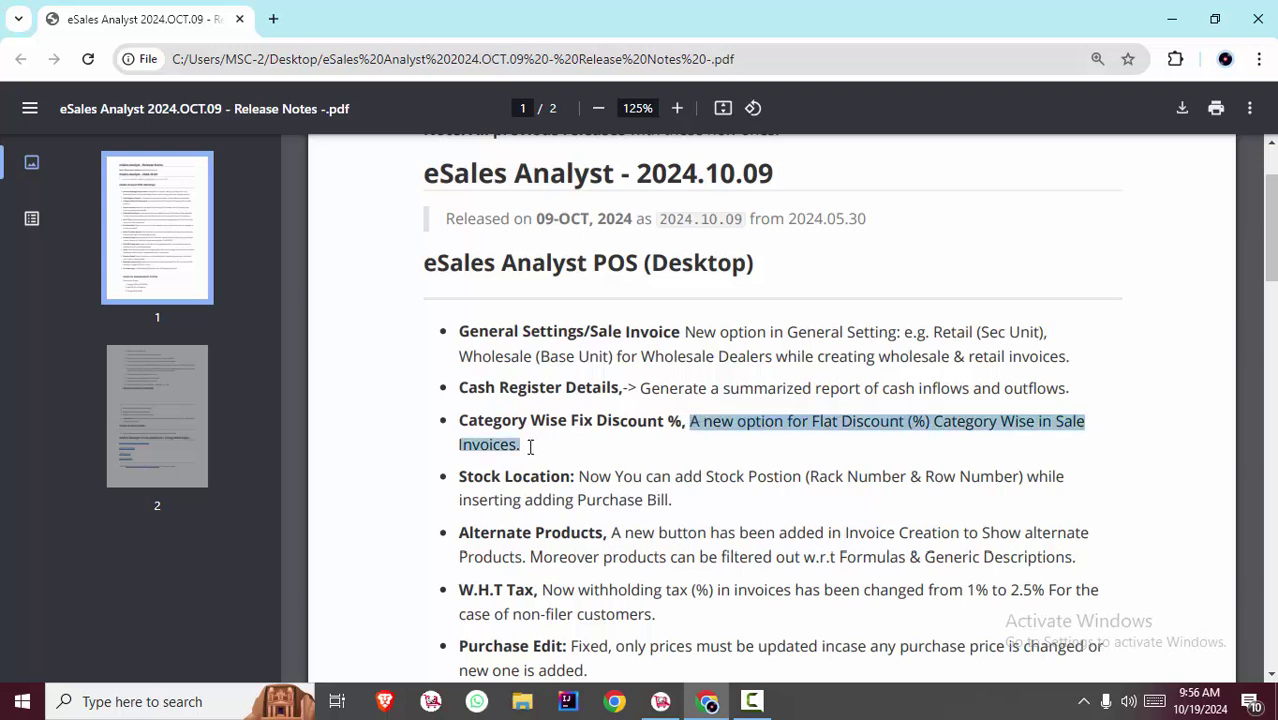
{"action": "left_click", "coordinate": [660, 701]}
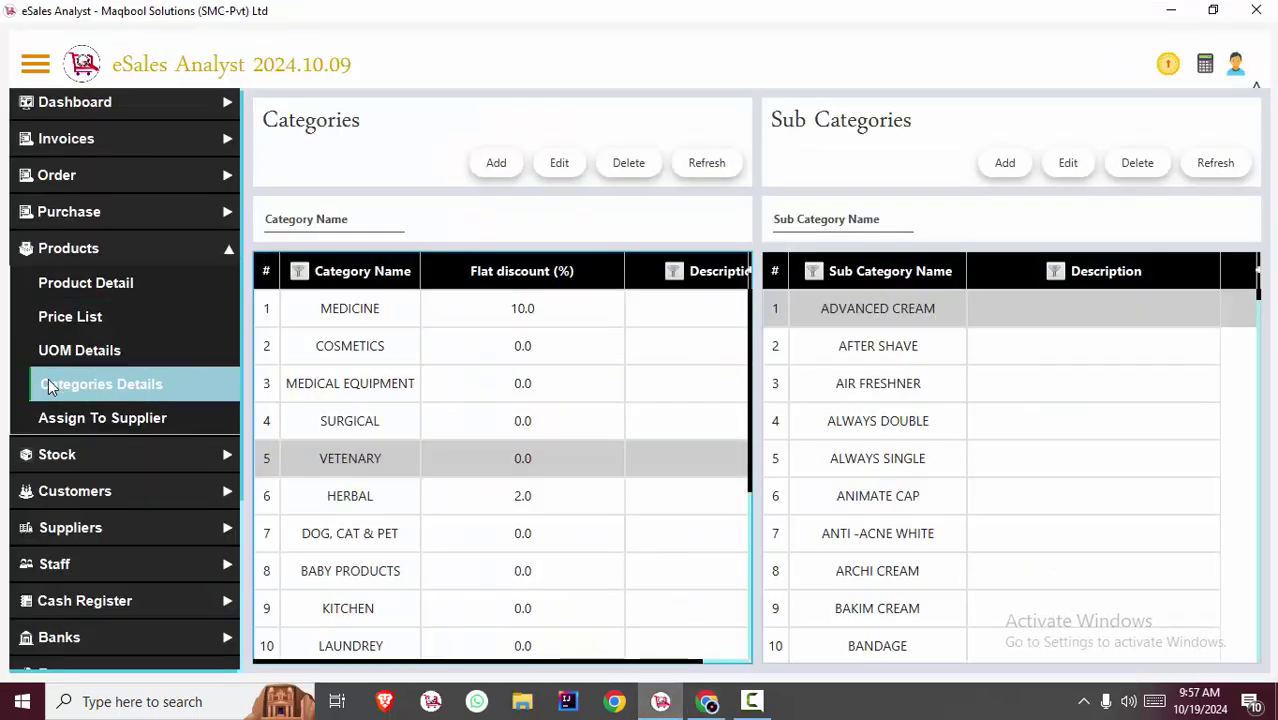
{"action": "left_click", "coordinate": [100, 386]}
{"action": "left_click", "coordinate": [575, 340]}
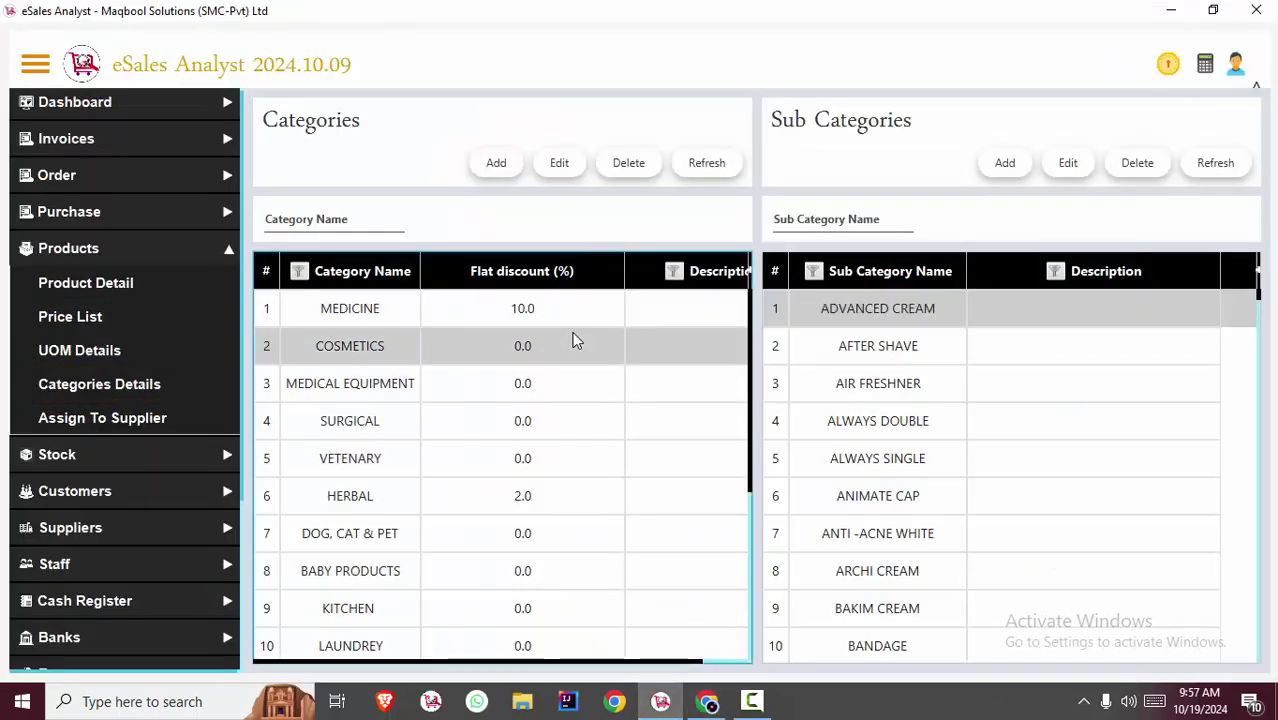
{"action": "left_click", "coordinate": [494, 317]}
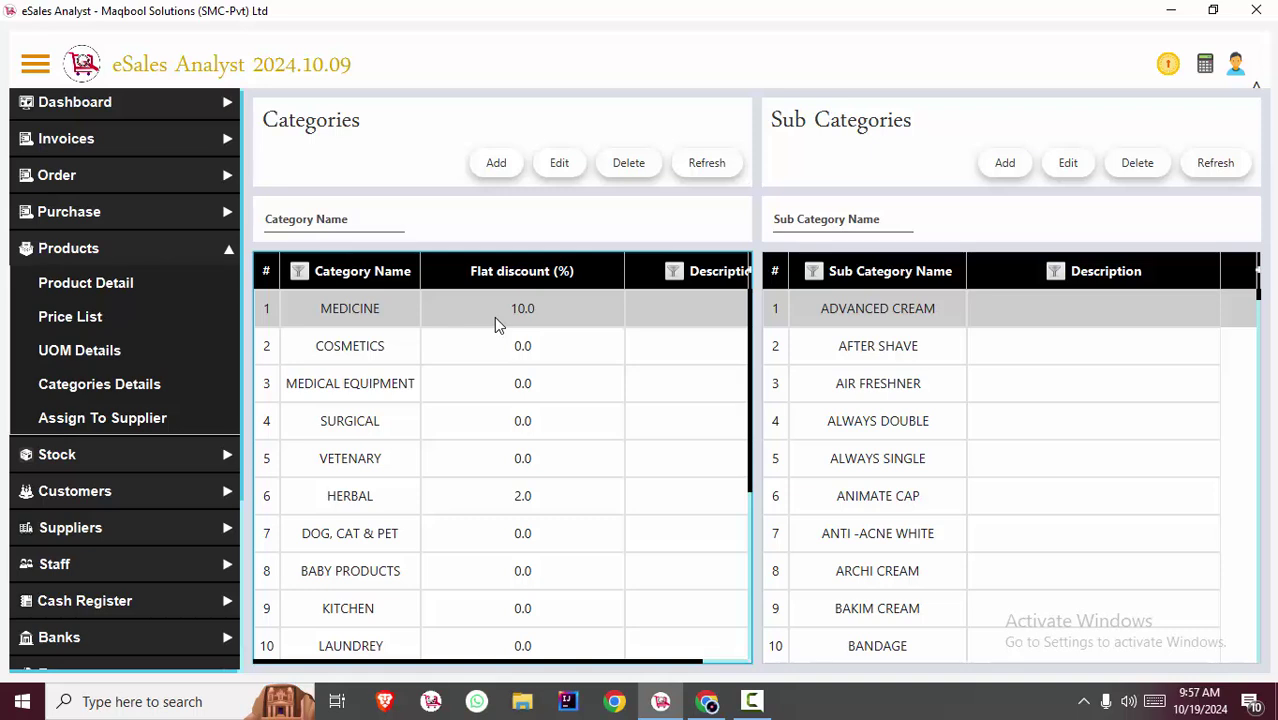
{"action": "left_click", "coordinate": [422, 421]}
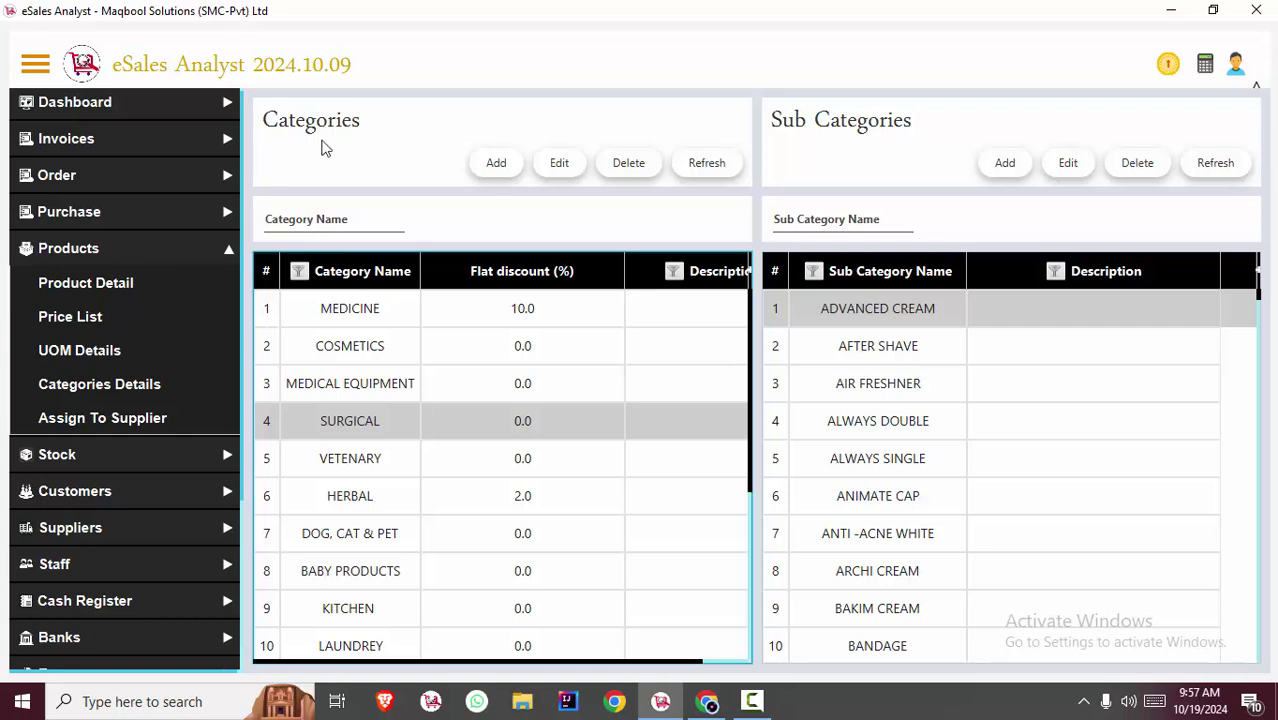
Step: Set the VETENARY category's flat discount to 10% and save the change
{"action": "left_click", "coordinate": [385, 456]}
{"action": "left_click", "coordinate": [570, 164]}
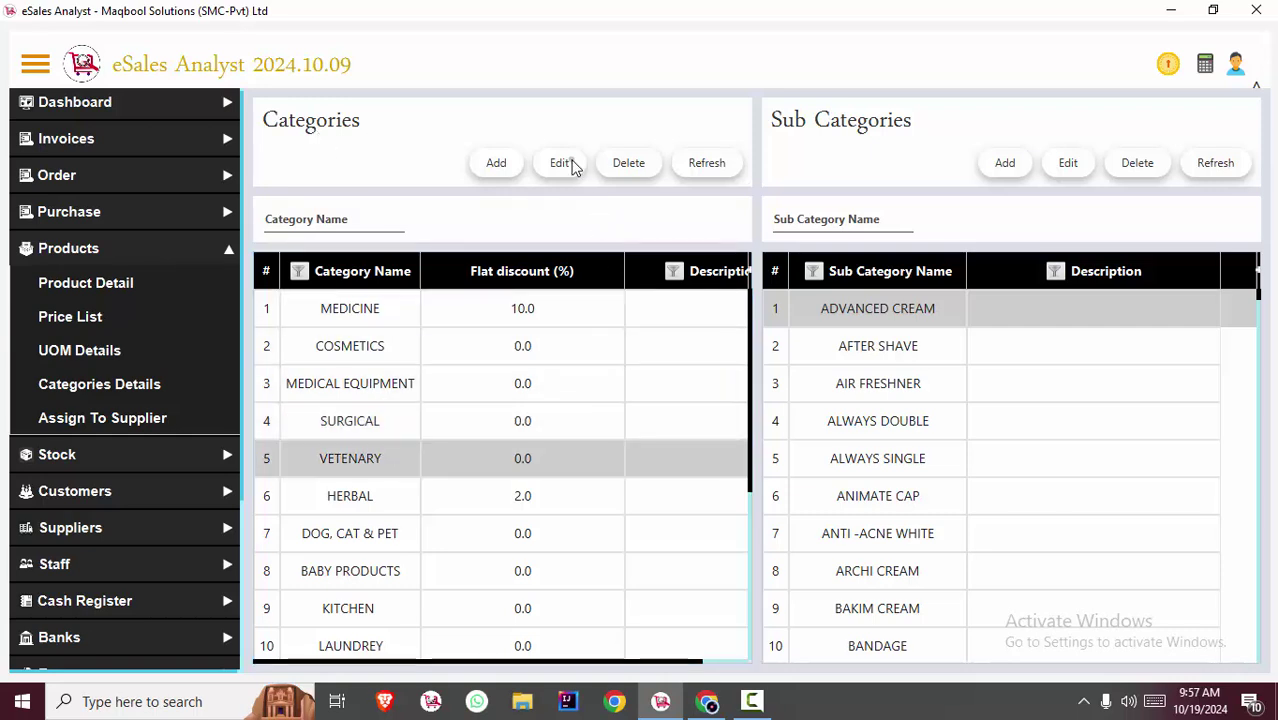
{"action": "key", "text": "Tab"}
{"action": "type", "text": "1"}
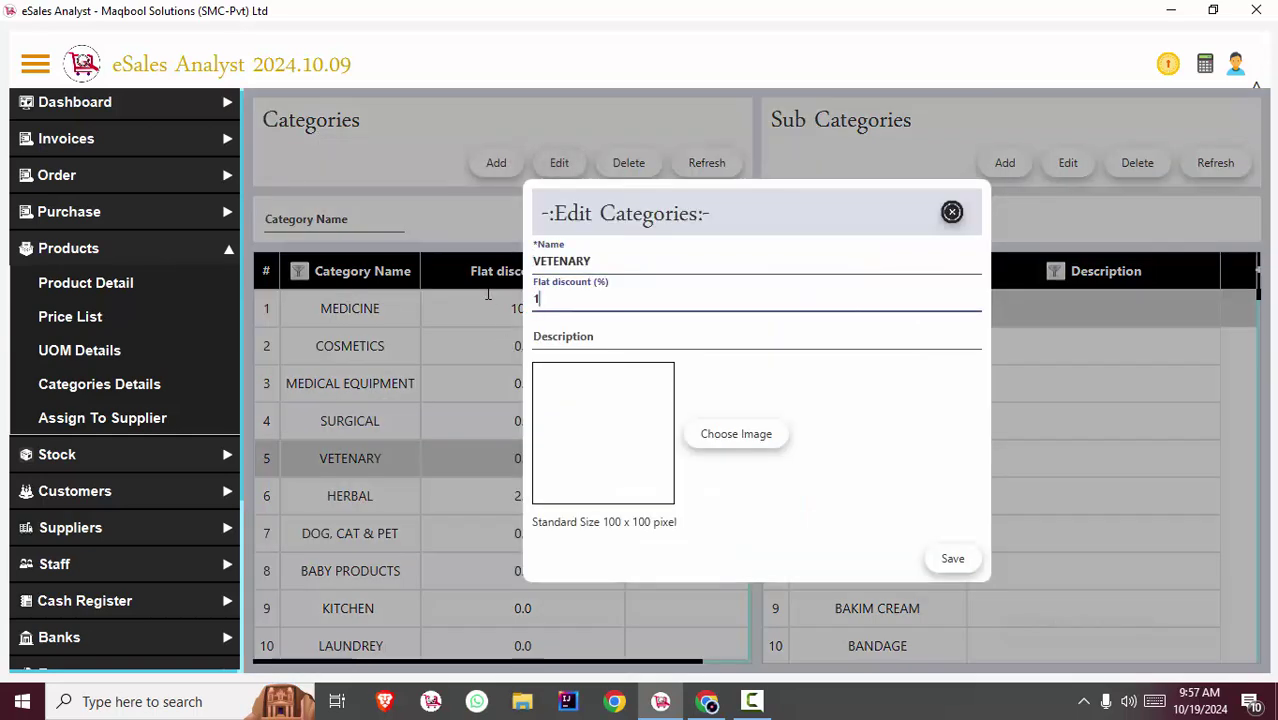
{"action": "type", "text": "0"}
{"action": "left_click", "coordinate": [950, 563]}
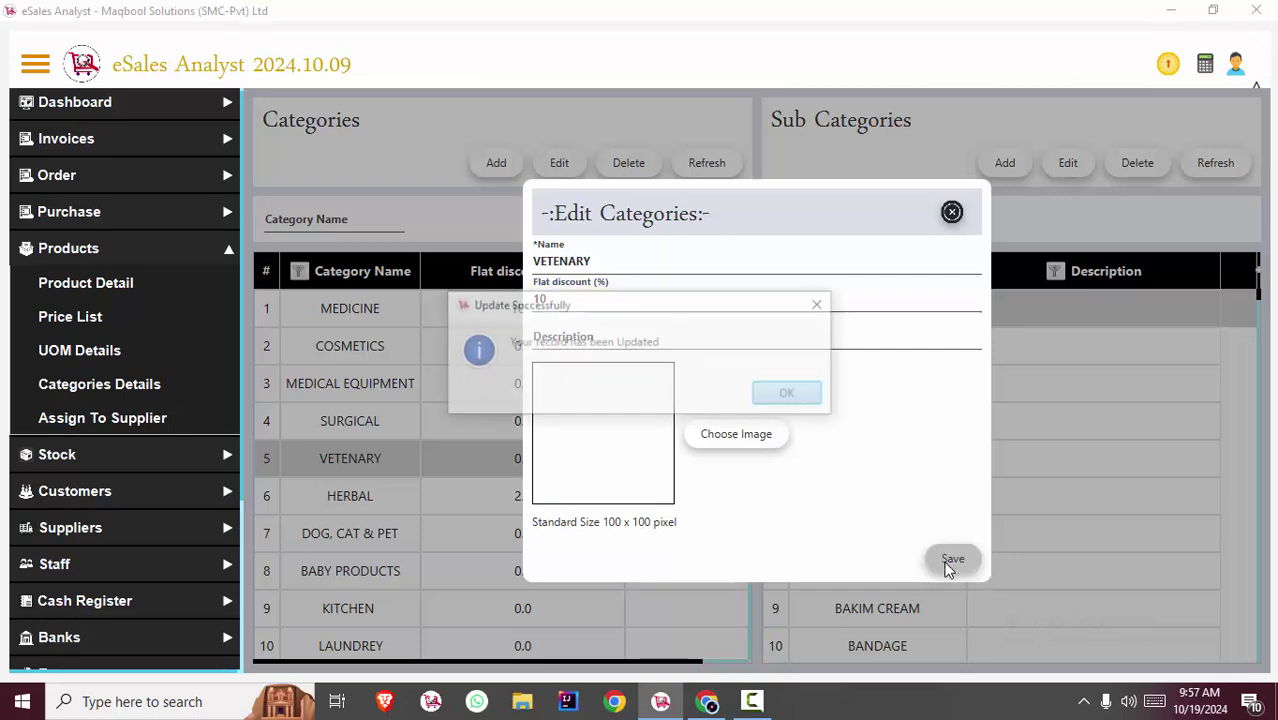
{"action": "key", "text": "Return"}
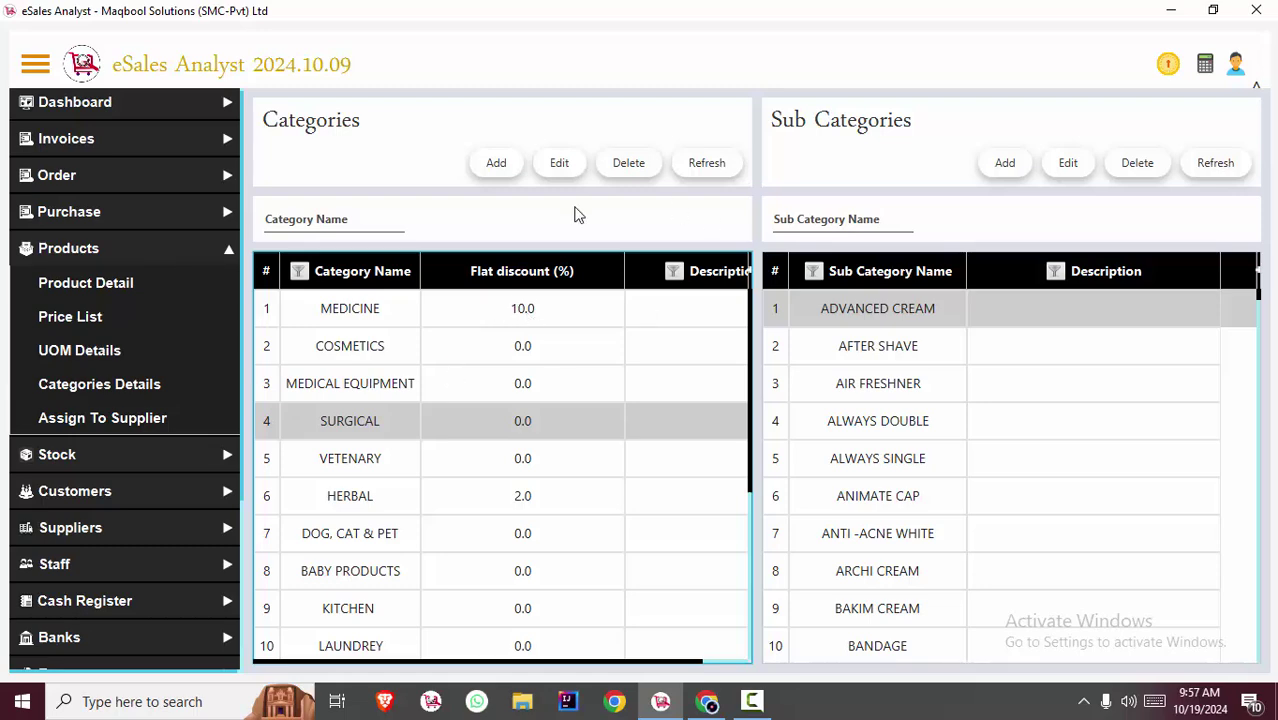
Step: Start a new retail invoice and add PANADOL TAB 500MG, 200S to it
{"action": "key", "text": "F1"}
{"action": "type", "text": "PANAD"}
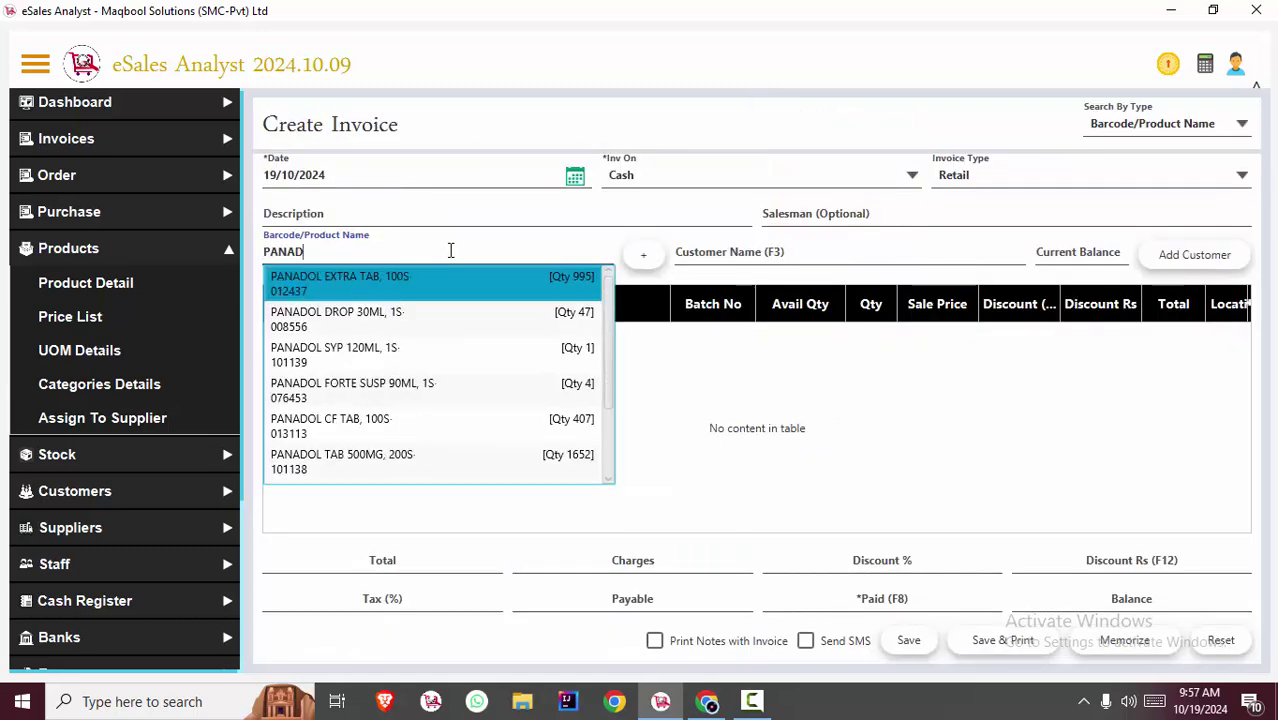
{"action": "type", "text": "OL T"}
{"action": "key", "text": "Return"}
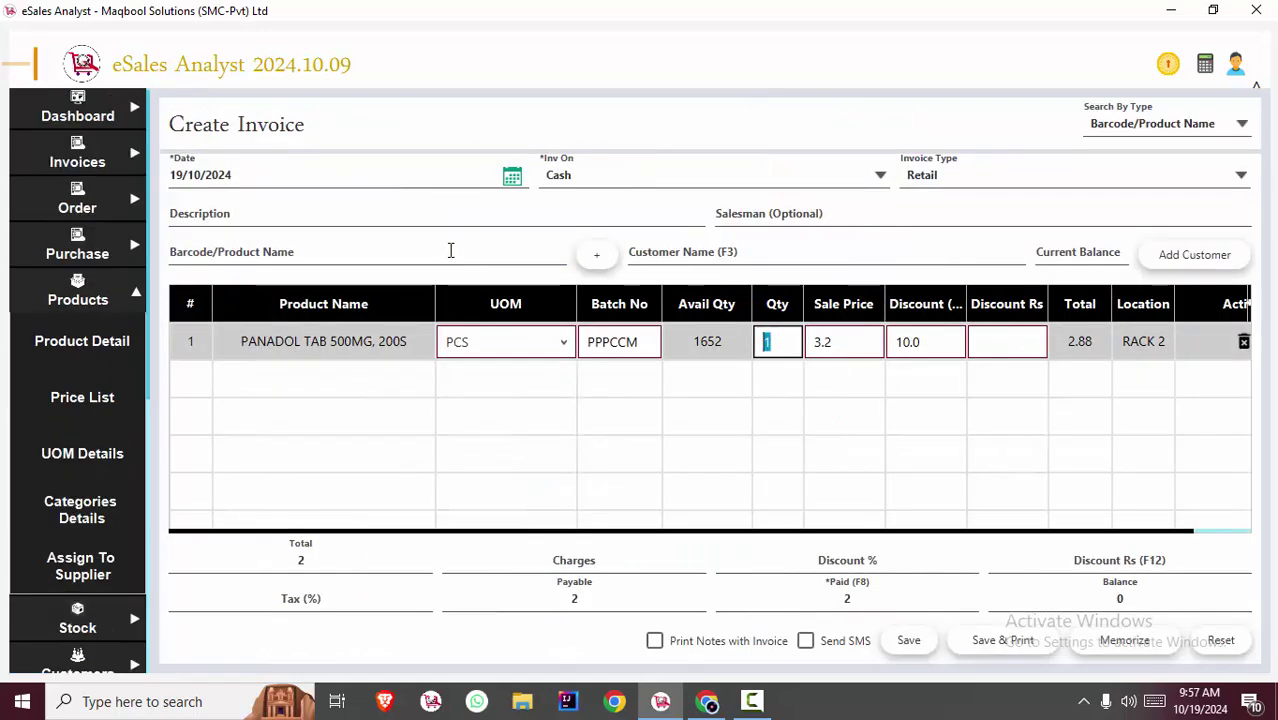
Step: Check the PANADOL TAB line's percentage discount and widen the invoice table's Discount (%) column
{"action": "left_click", "coordinate": [926, 347]}
{"action": "left_click_drag", "start_coordinate": [926, 347], "coordinate": [852, 343]}
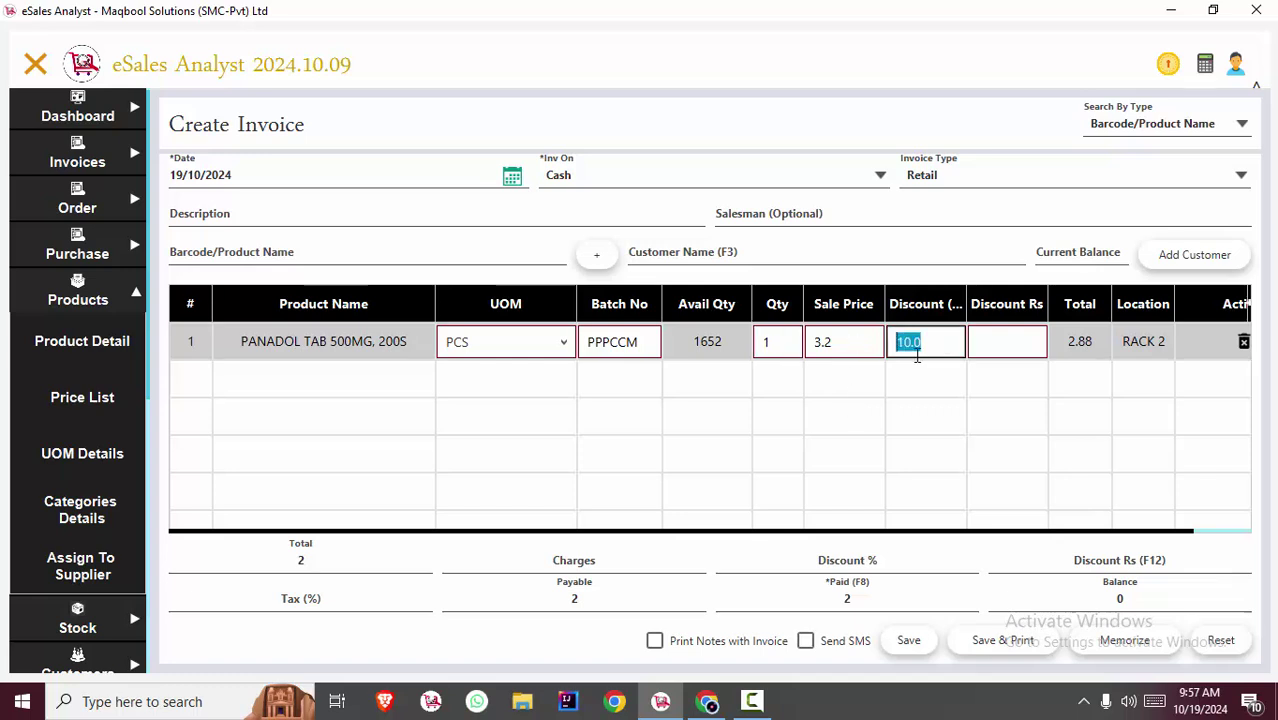
{"action": "left_click", "coordinate": [922, 351]}
{"action": "left_click_drag", "start_coordinate": [968, 323], "coordinate": [996, 323]}
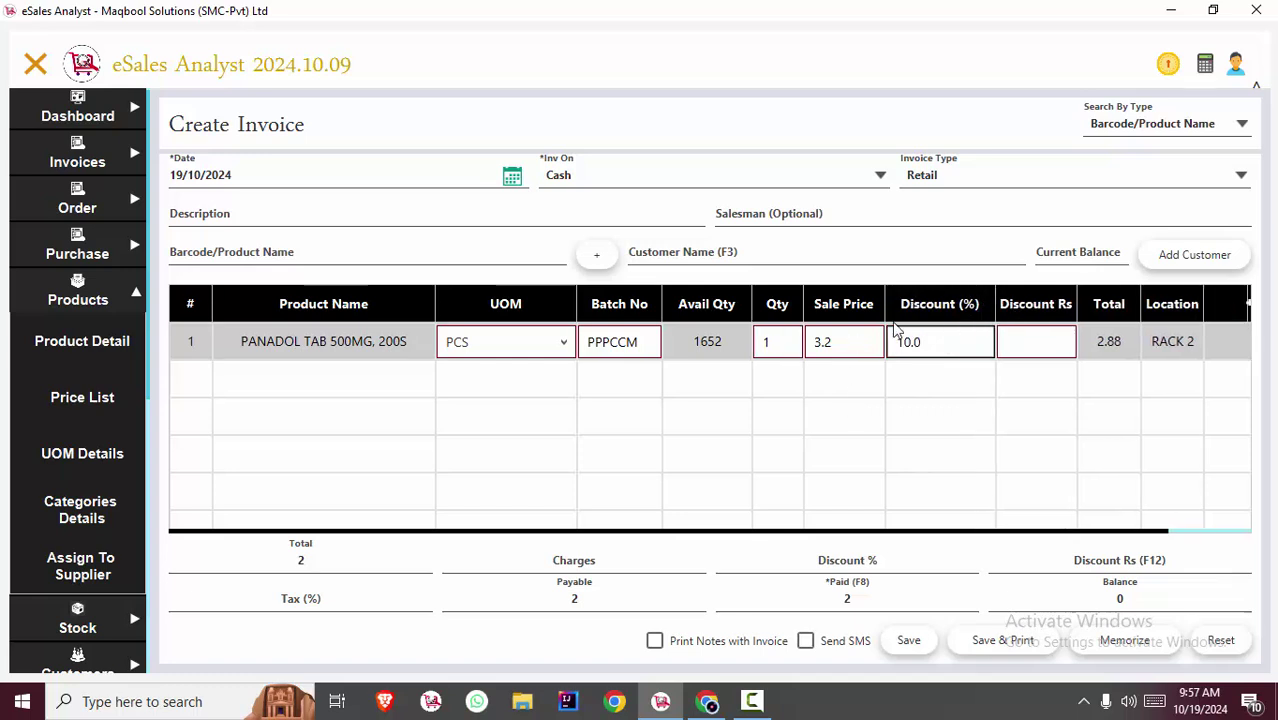
Step: Add SANDAL BEAUTY CREAM, 1S and SANDAL BEAUTY SOAP to the retail invoice
{"action": "left_click", "coordinate": [430, 256]}
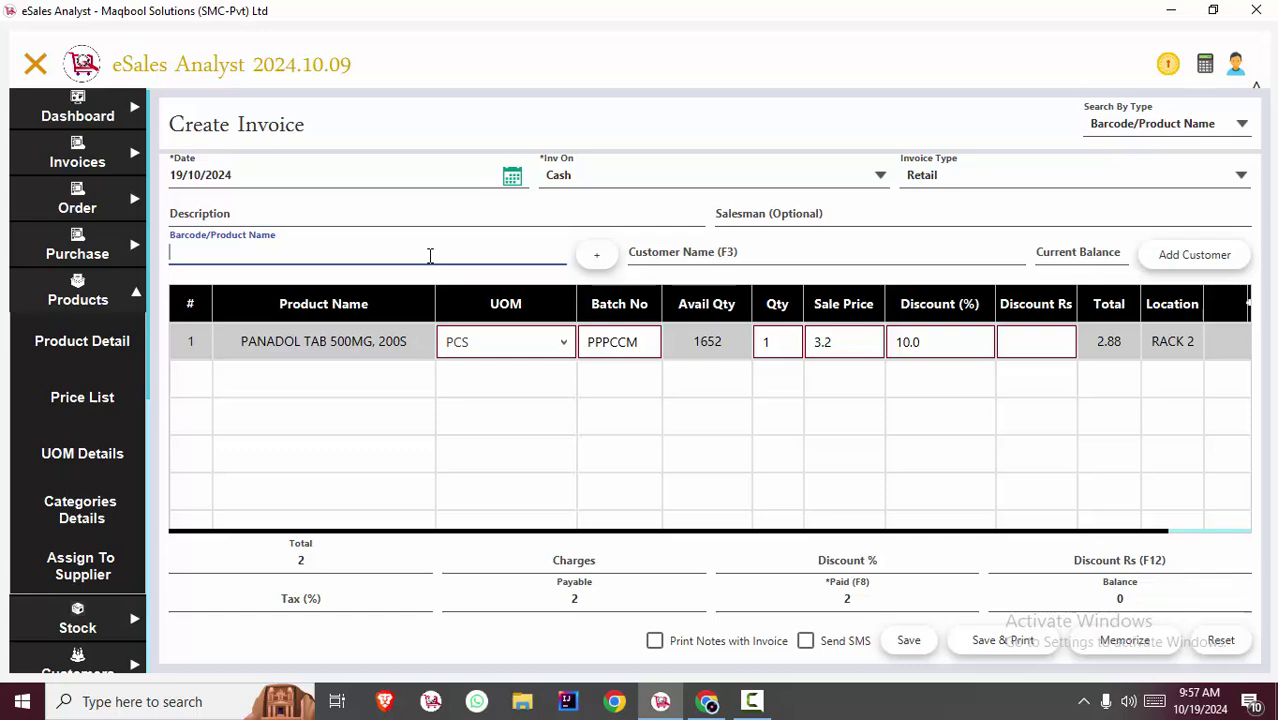
{"action": "type", "text": "SANDAL"}
{"action": "key", "text": "Return"}
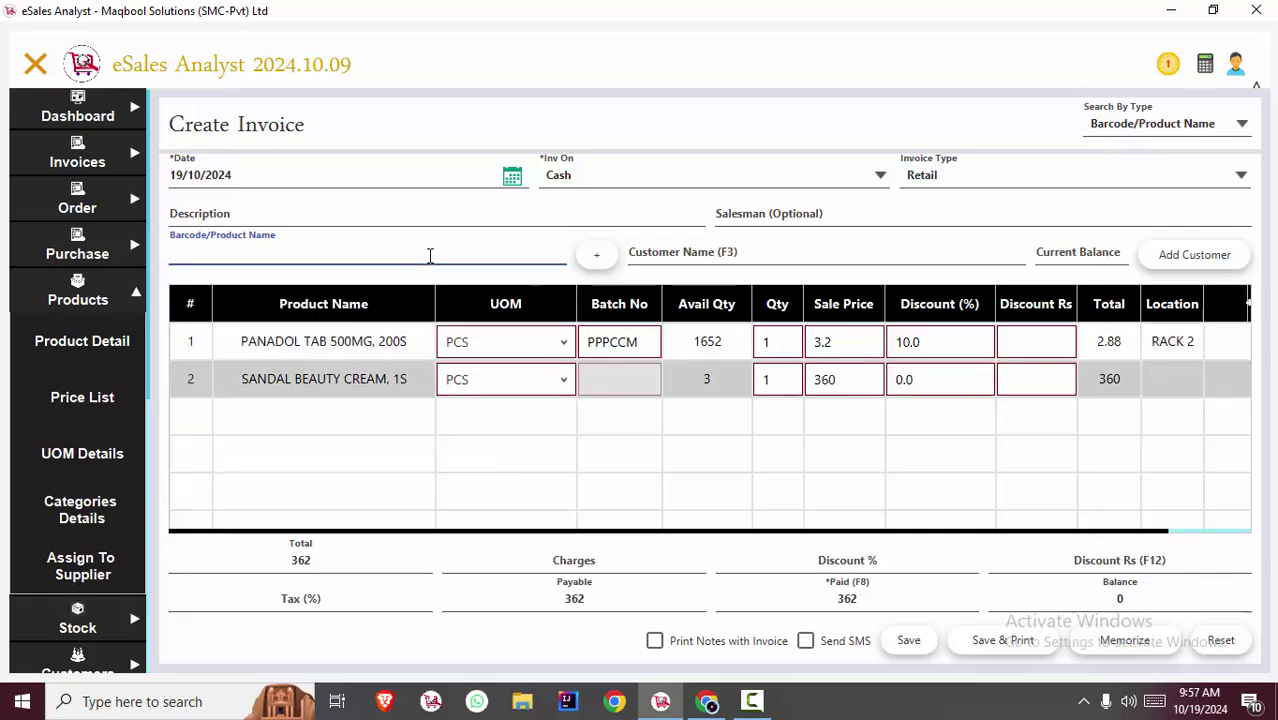
{"action": "left_click", "coordinate": [430, 256]}
{"action": "type", "text": "SANDA"}
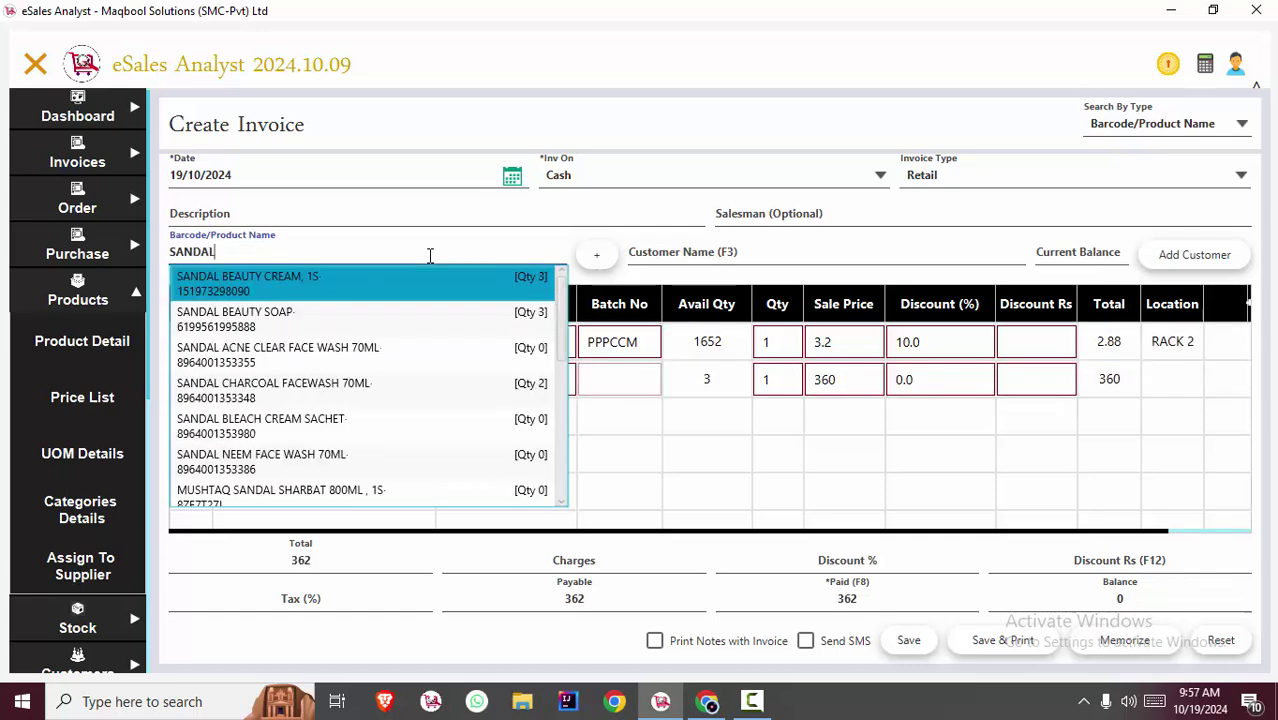
{"action": "type", "text": "L"}
{"action": "key", "text": "Down"}
{"action": "key", "text": "Return"}
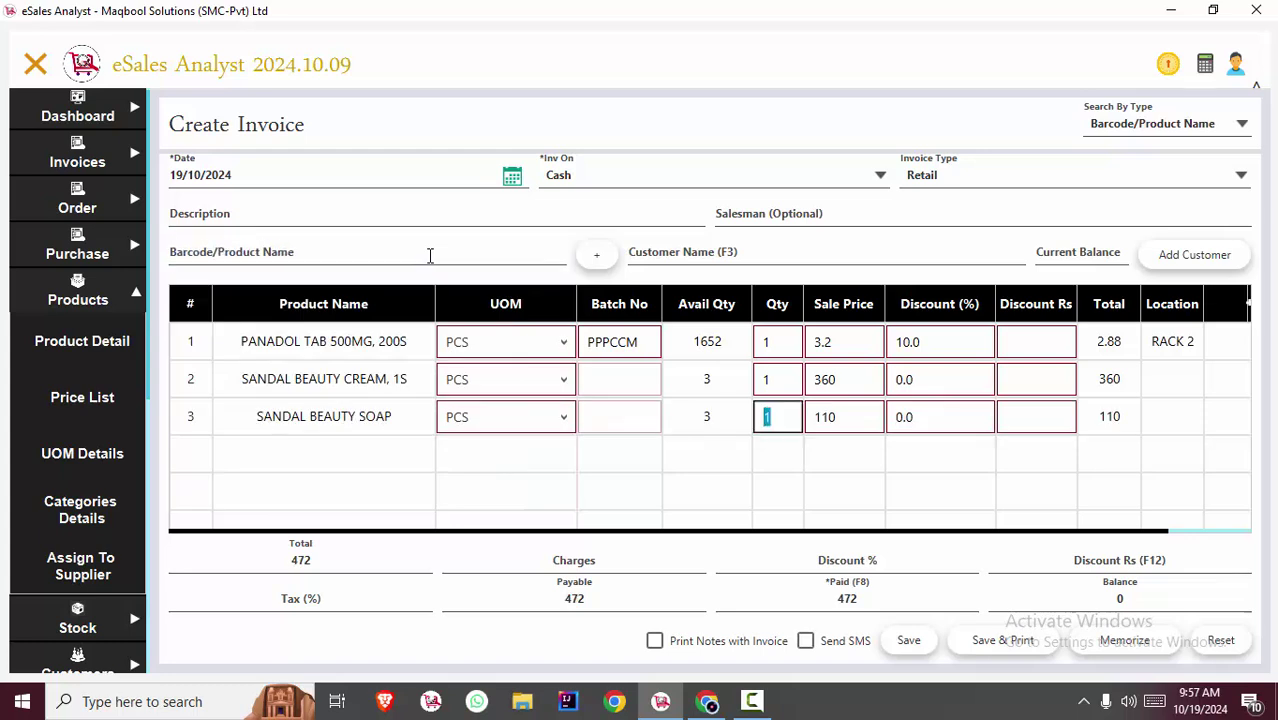
{"action": "left_click", "coordinate": [430, 256]}
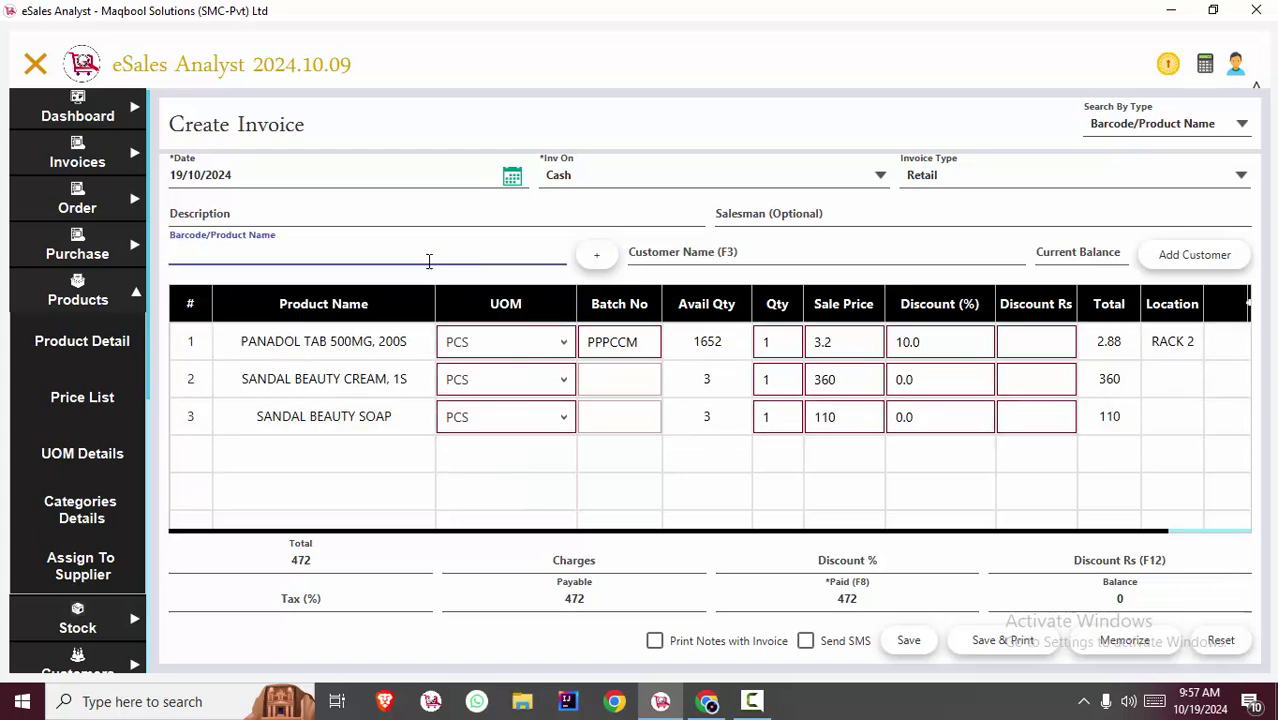
Step: Compare the percentage discount on the PANADOL TAB line with the SANDAL product lines
{"action": "left_click", "coordinate": [930, 380]}
{"action": "left_click_drag", "start_coordinate": [942, 338], "coordinate": [868, 344]}
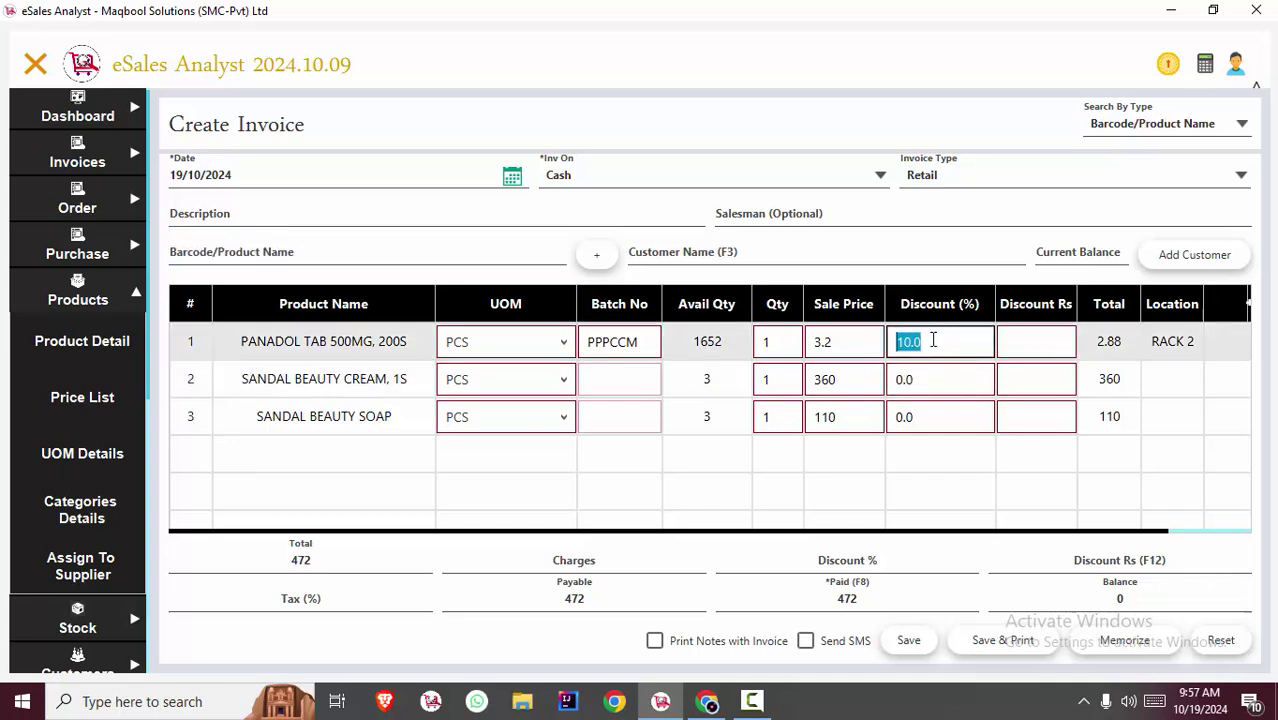
{"action": "left_click", "coordinate": [954, 338]}
{"action": "left_click_drag", "start_coordinate": [954, 338], "coordinate": [888, 344]}
{"action": "left_click", "coordinate": [950, 342]}
{"action": "left_click", "coordinate": [932, 346]}
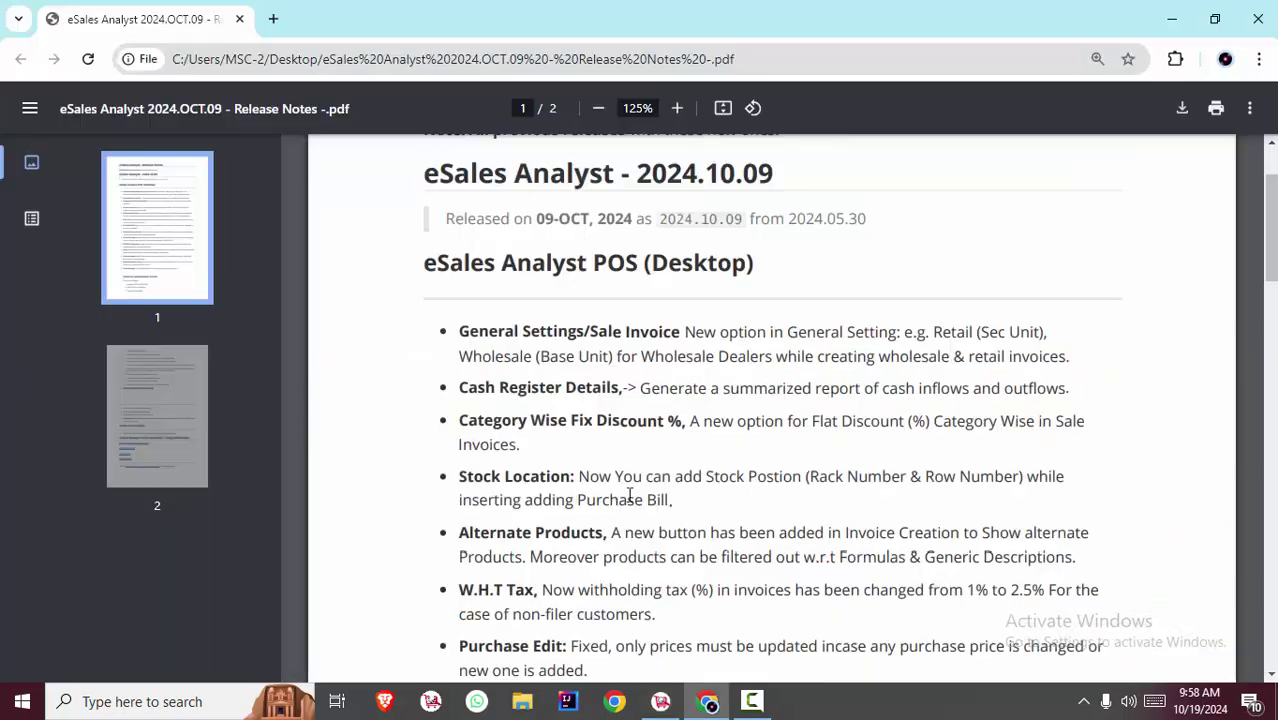
Step: Switch to the release notes in Chrome and highlight the Stock Location description to read it
{"action": "left_click_drag", "start_coordinate": [674, 500], "coordinate": [584, 480]}
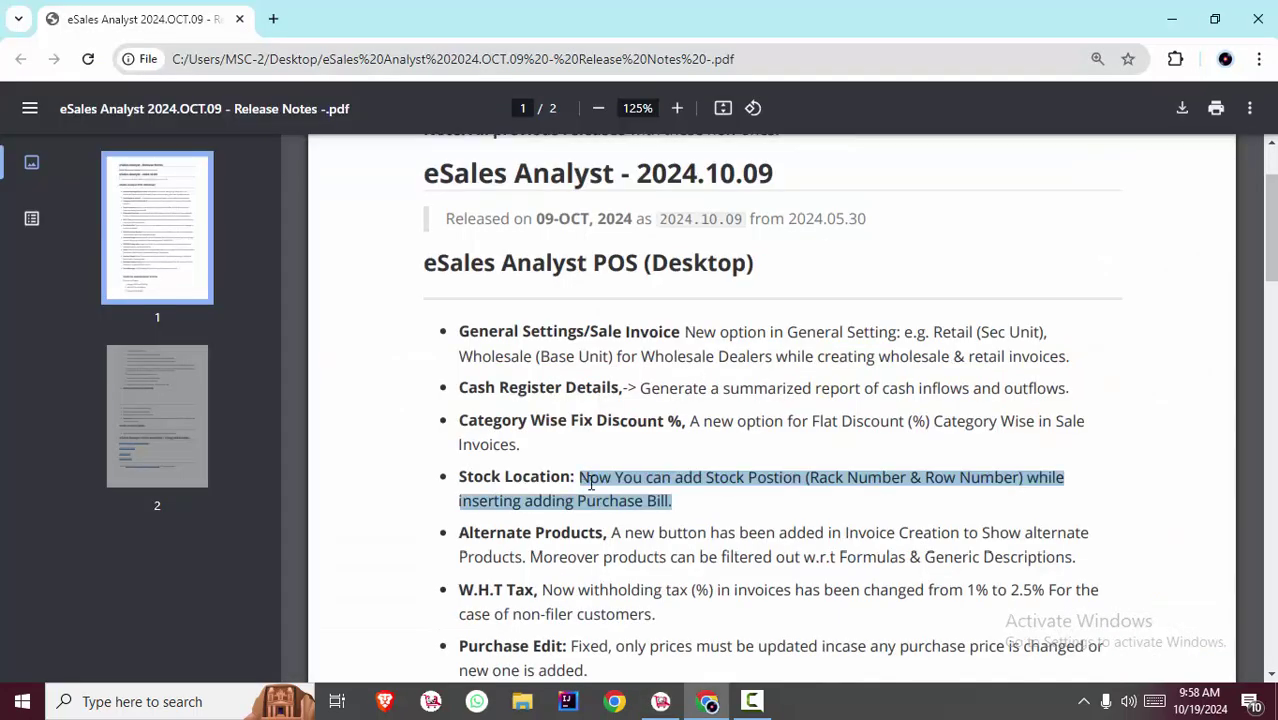
Step: Switch to eSales Analyst, filter the purchase records to Monthly and open the 17/10/2024 ZEESHAN ENTERPRISES CHK purchase for editing
{"action": "left_click", "coordinate": [660, 701]}
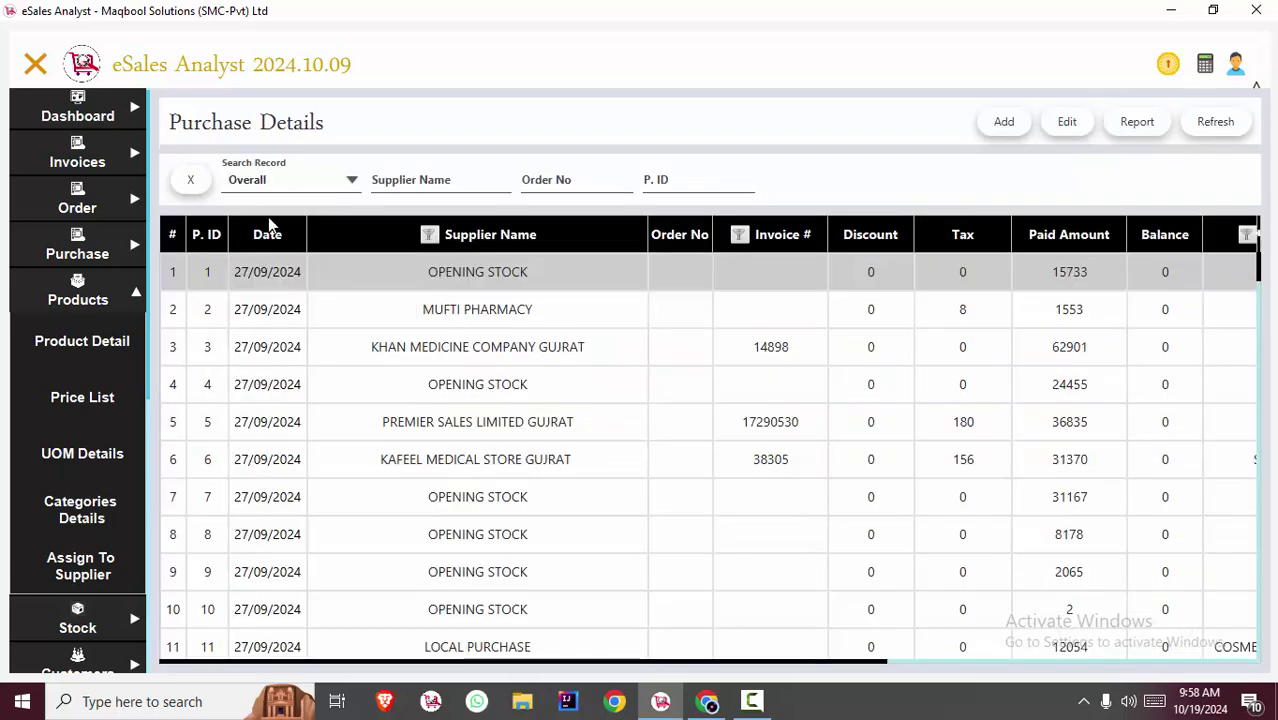
{"action": "left_click", "coordinate": [265, 182]}
{"action": "left_click", "coordinate": [250, 237]}
{"action": "left_click", "coordinate": [1023, 369]}
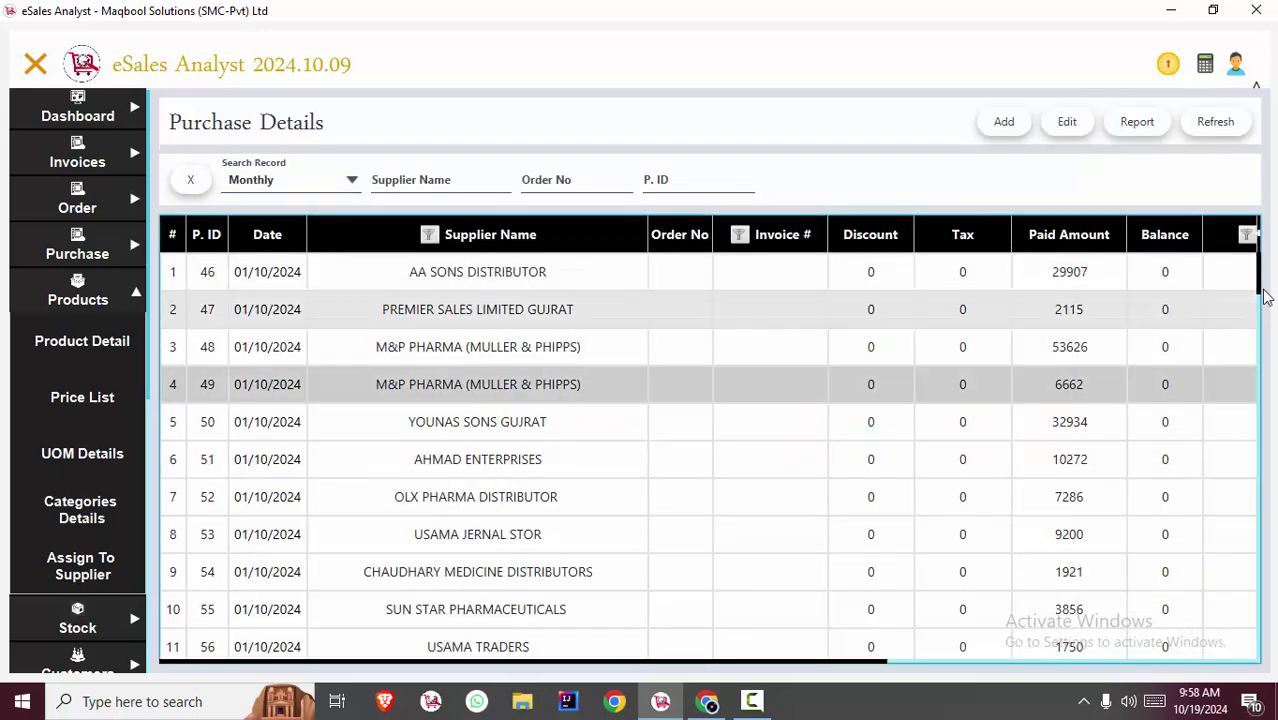
{"action": "left_click_drag", "start_coordinate": [1258, 286], "coordinate": [1252, 652]}
{"action": "left_click", "coordinate": [1178, 645]}
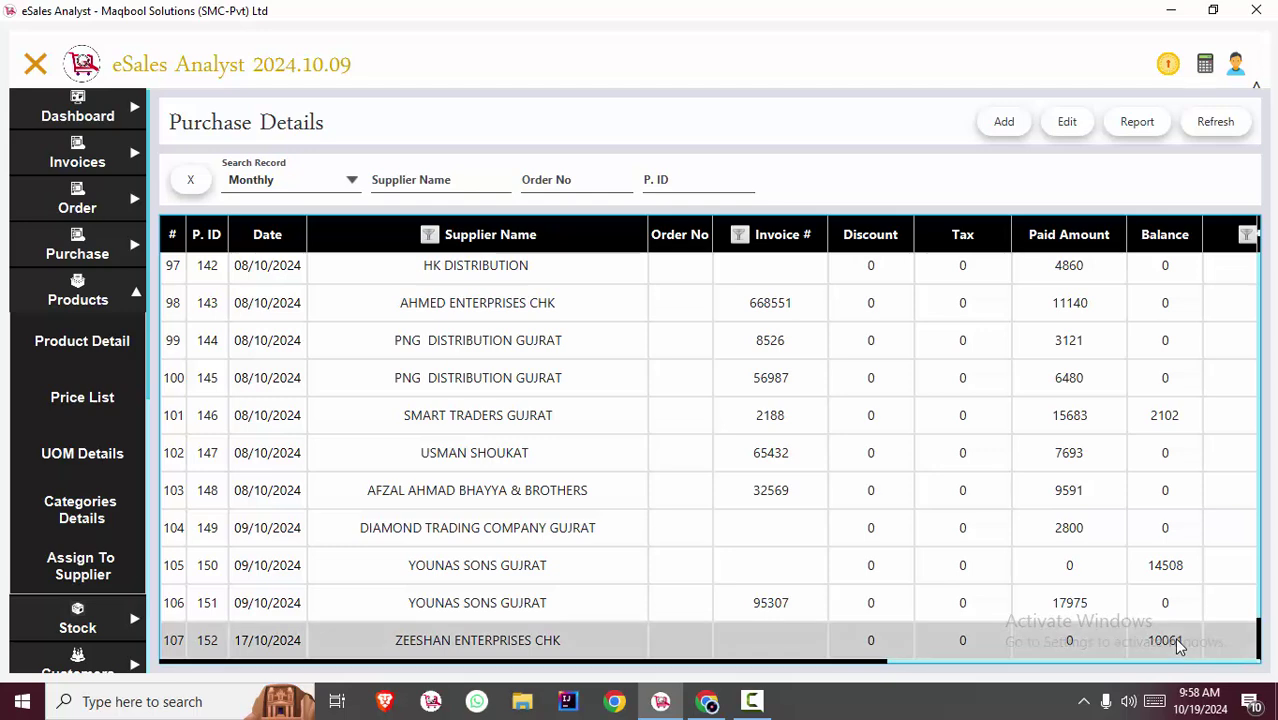
{"action": "left_click", "coordinate": [1068, 122]}
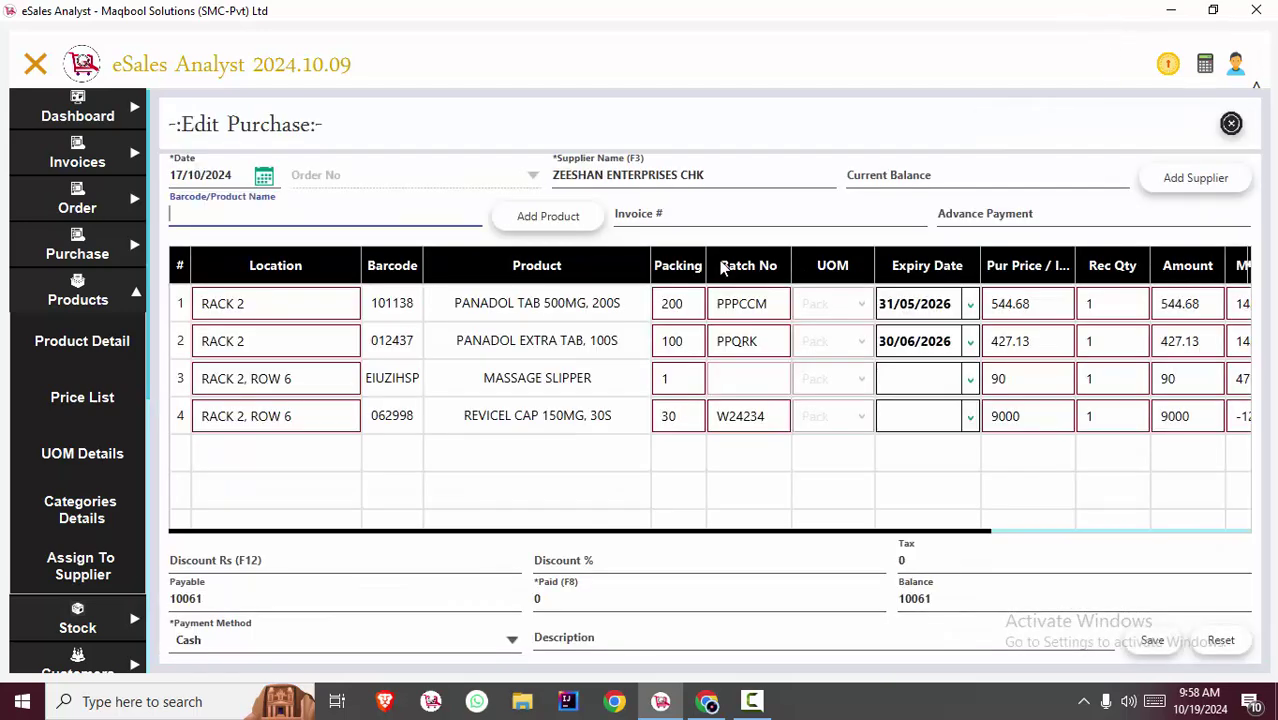
Step: Set the stock location of PANADOL EXTRA TAB, 100S in the purchase to "RACK 3, LOCATION"
{"action": "left_click", "coordinate": [571, 417]}
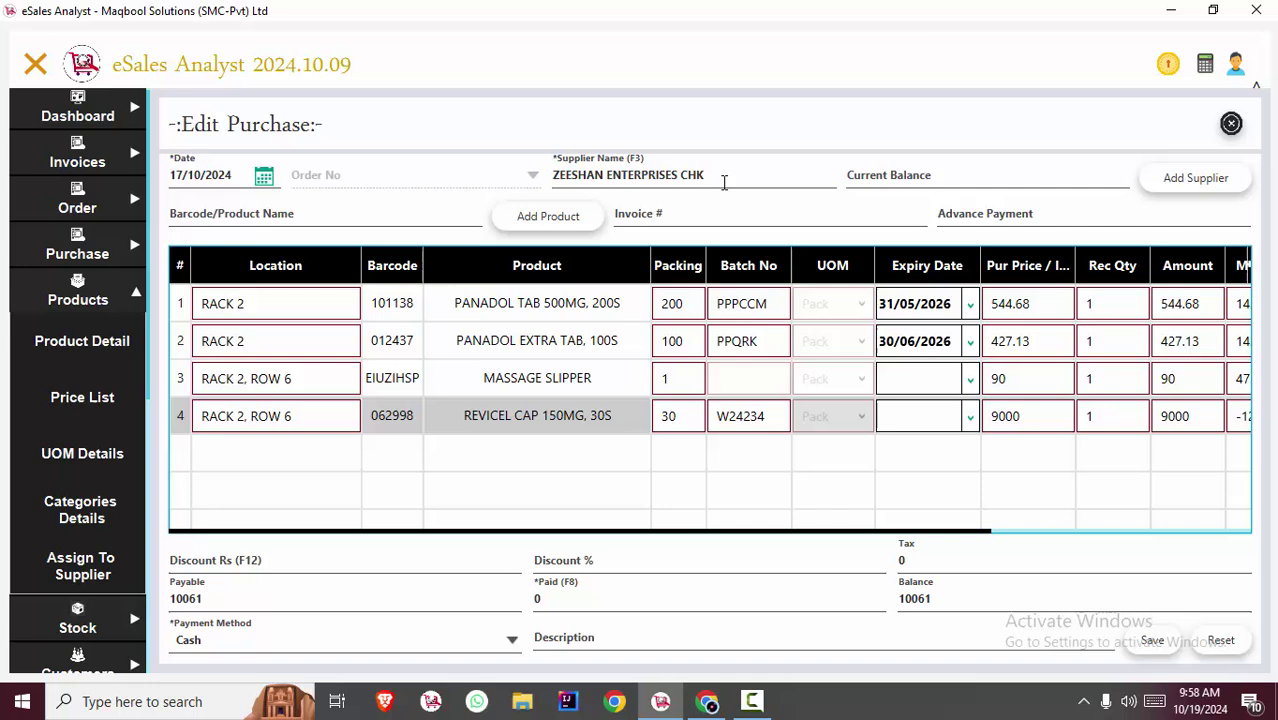
{"action": "left_click", "coordinate": [264, 340]}
{"action": "left_click_drag", "start_coordinate": [264, 340], "coordinate": [185, 334]}
{"action": "left_click", "coordinate": [264, 337]}
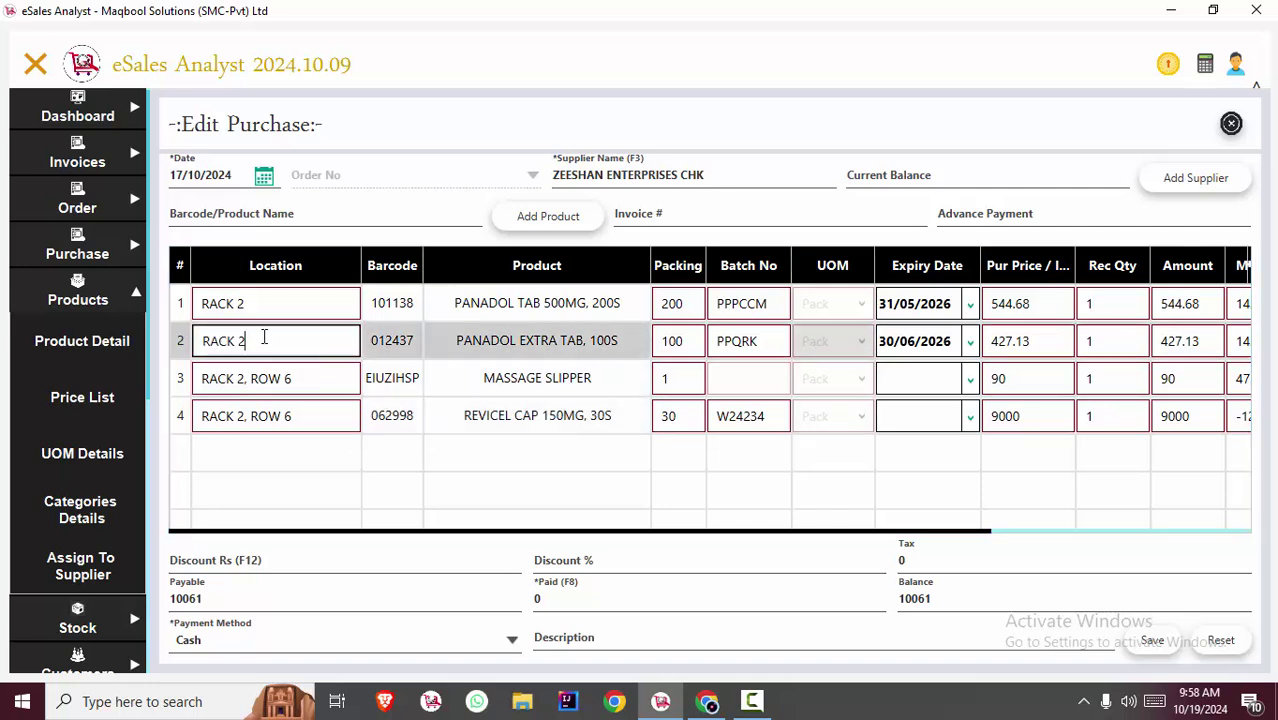
{"action": "mouse_move", "coordinate": [278, 338]}
{"action": "left_mouse_down"}
{"action": "mouse_move", "coordinate": [196, 336]}
{"action": "mouse_move", "coordinate": [277, 345]}
{"action": "left_mouse_up"}
{"action": "type", "text": "RACK 3"}
{"action": "key", "text": "BackSpace"}
{"action": "type", "text": "RAC"}
{"action": "type", "text": "ATION"}
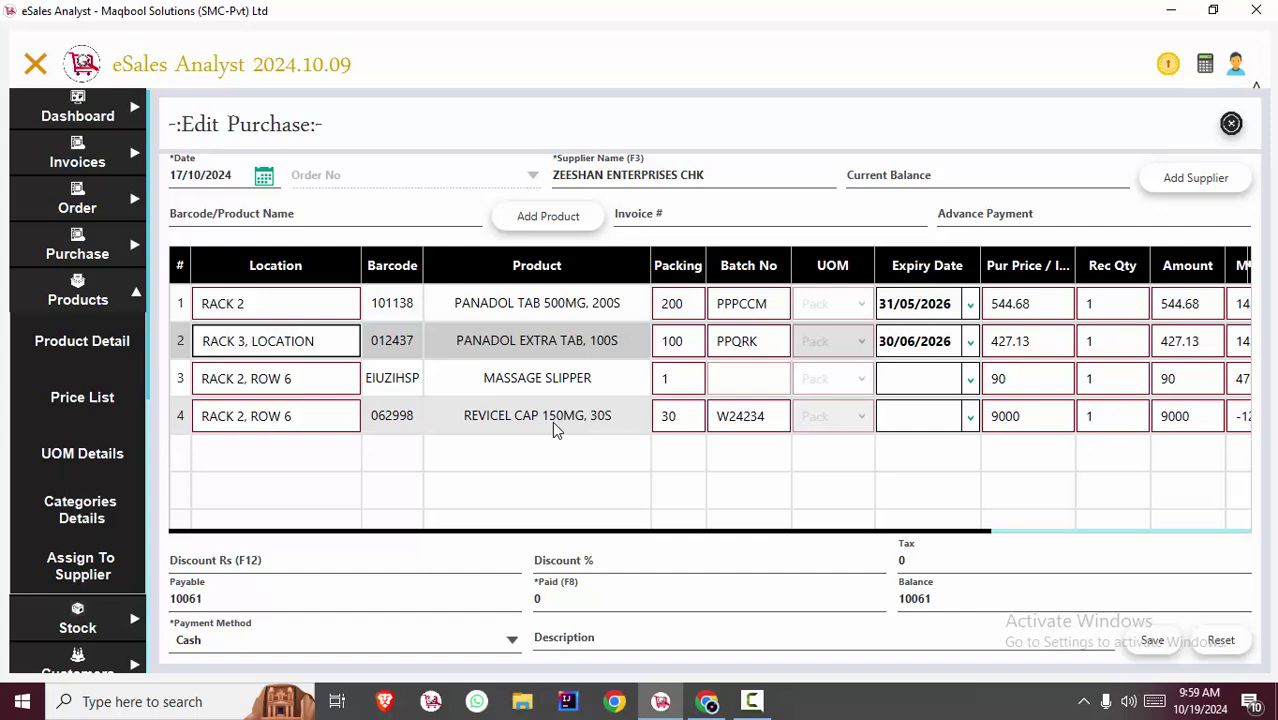
Step: Start a new retail invoice, add PANADOL TAB 500MG, 200S and check the line's Location
{"action": "key", "text": "F1"}
{"action": "type", "text": "ANADOL TA"}
{"action": "key", "text": "Return"}
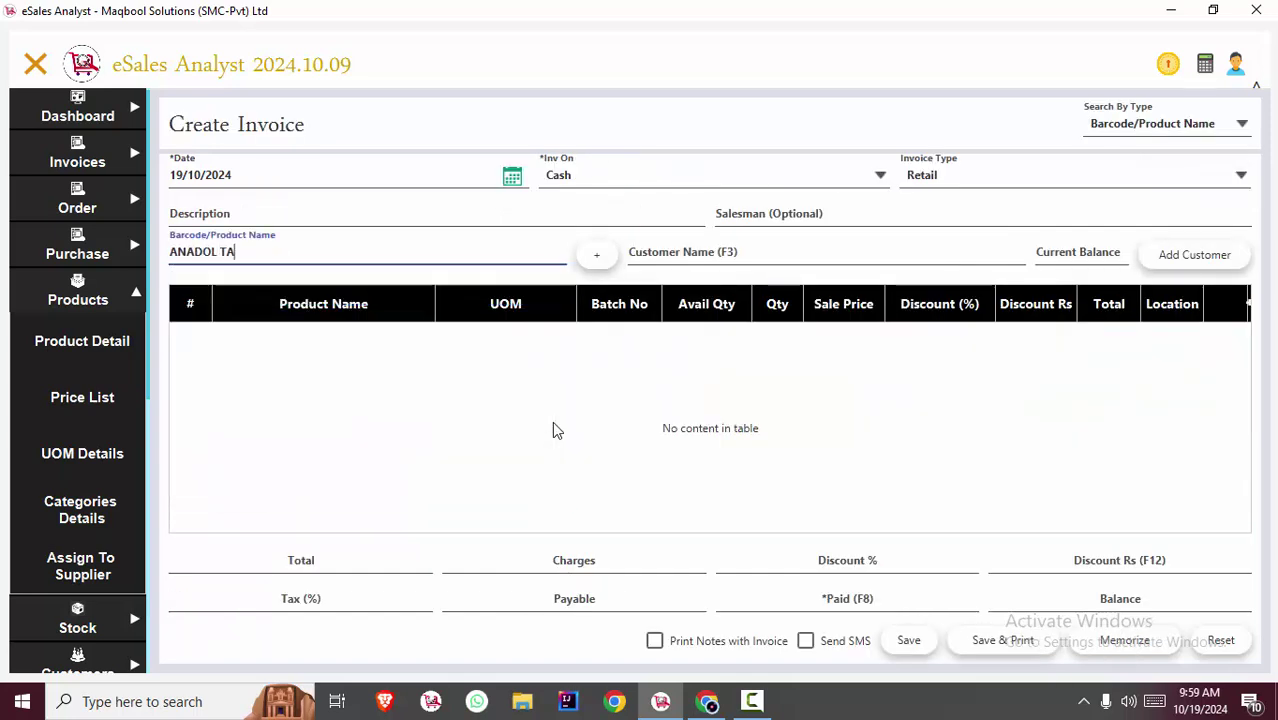
{"action": "left_click", "coordinate": [1188, 352]}
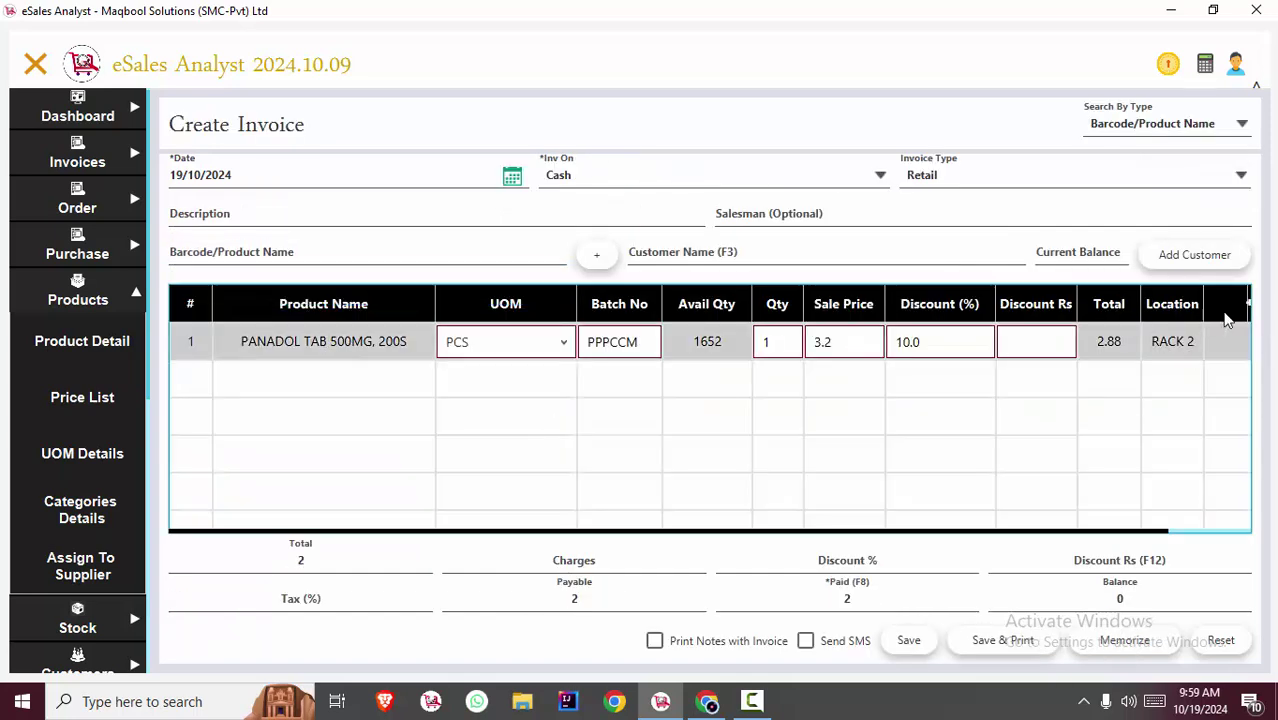
{"action": "left_click", "coordinate": [1248, 306]}
{"action": "left_click", "coordinate": [1040, 448]}
Step: Switch to the release notes in Chrome, highlight the Alternate Products description to read it, and return to eSales Analyst
{"action": "left_click_drag", "start_coordinate": [1077, 220], "coordinate": [612, 195]}
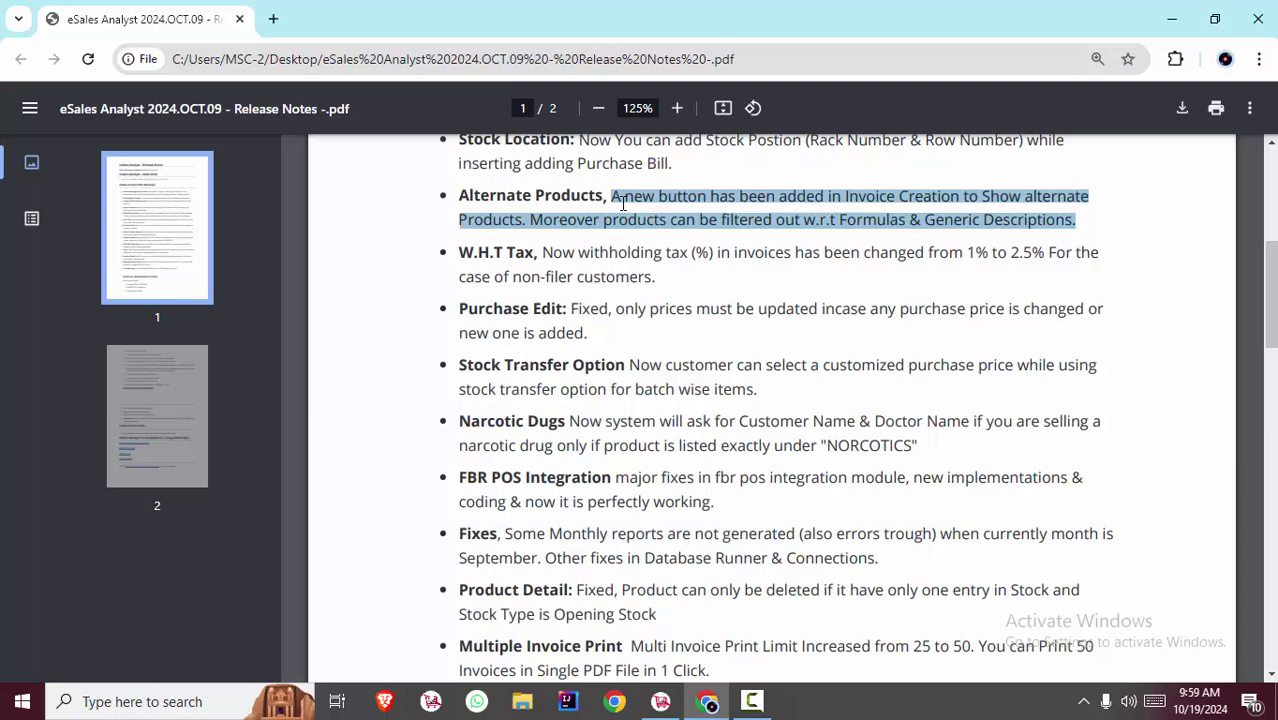
{"action": "left_click", "coordinate": [622, 203]}
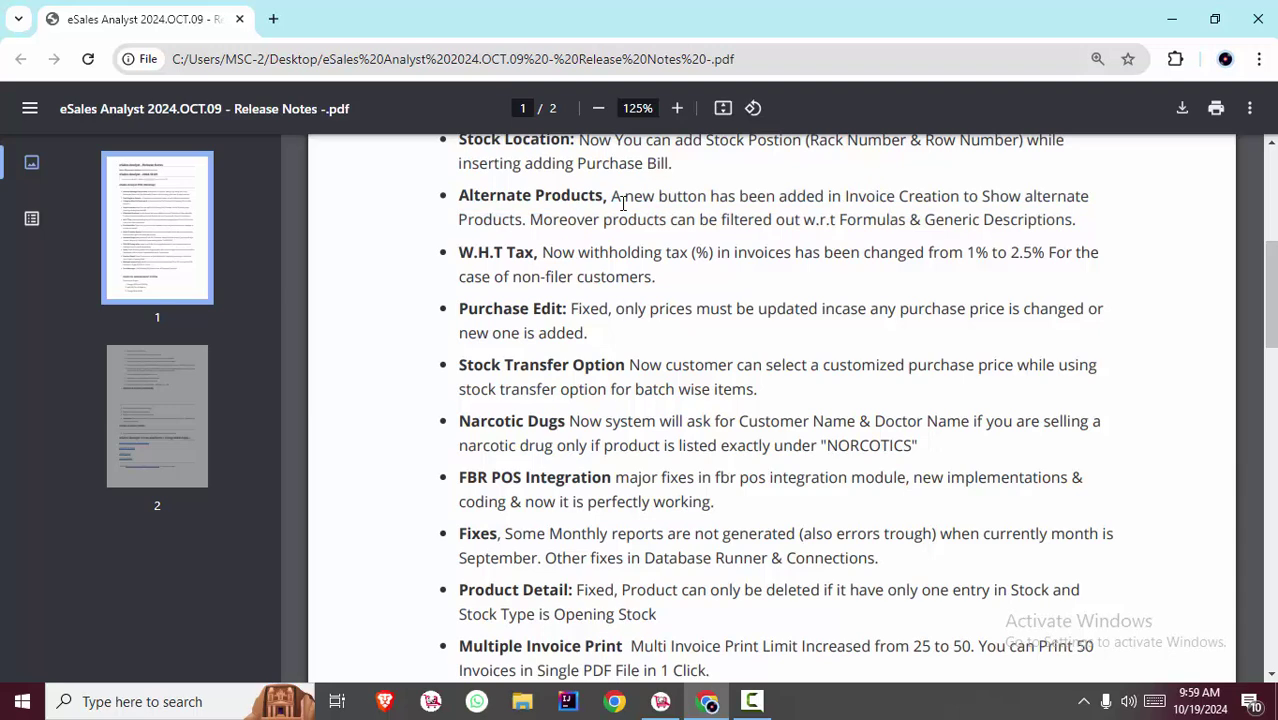
{"action": "left_click", "coordinate": [660, 701]}
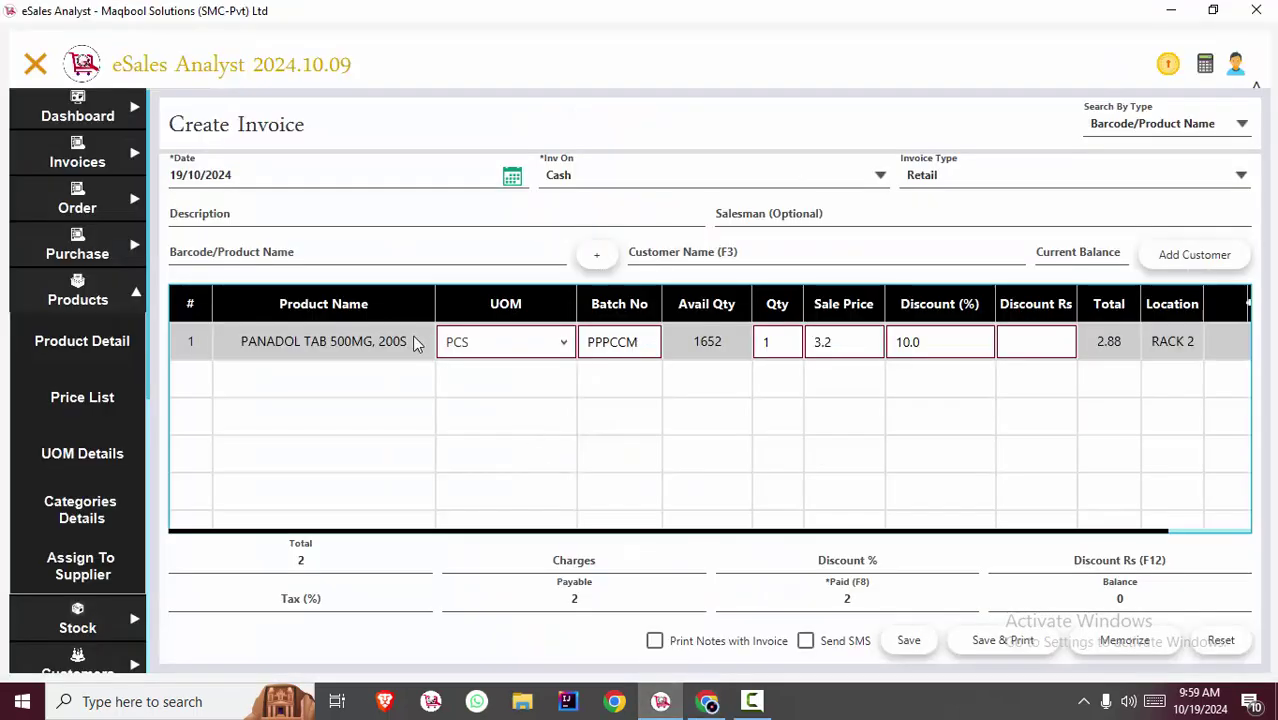
Step: Reset the invoice and open ZELIUM TAB 10MG, 50S from the product details to examine its Description field
{"action": "key", "text": "F5"}
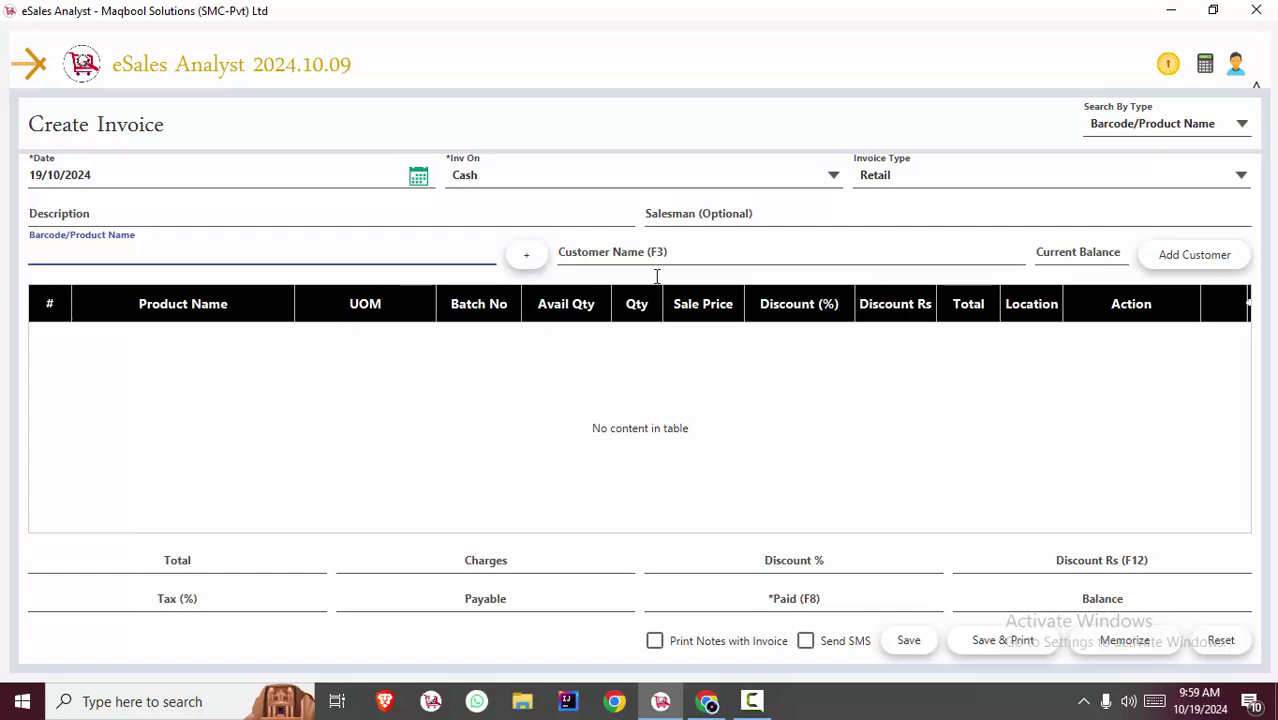
{"action": "key", "text": "ctrl+p"}
{"action": "left_click", "coordinate": [991, 121]}
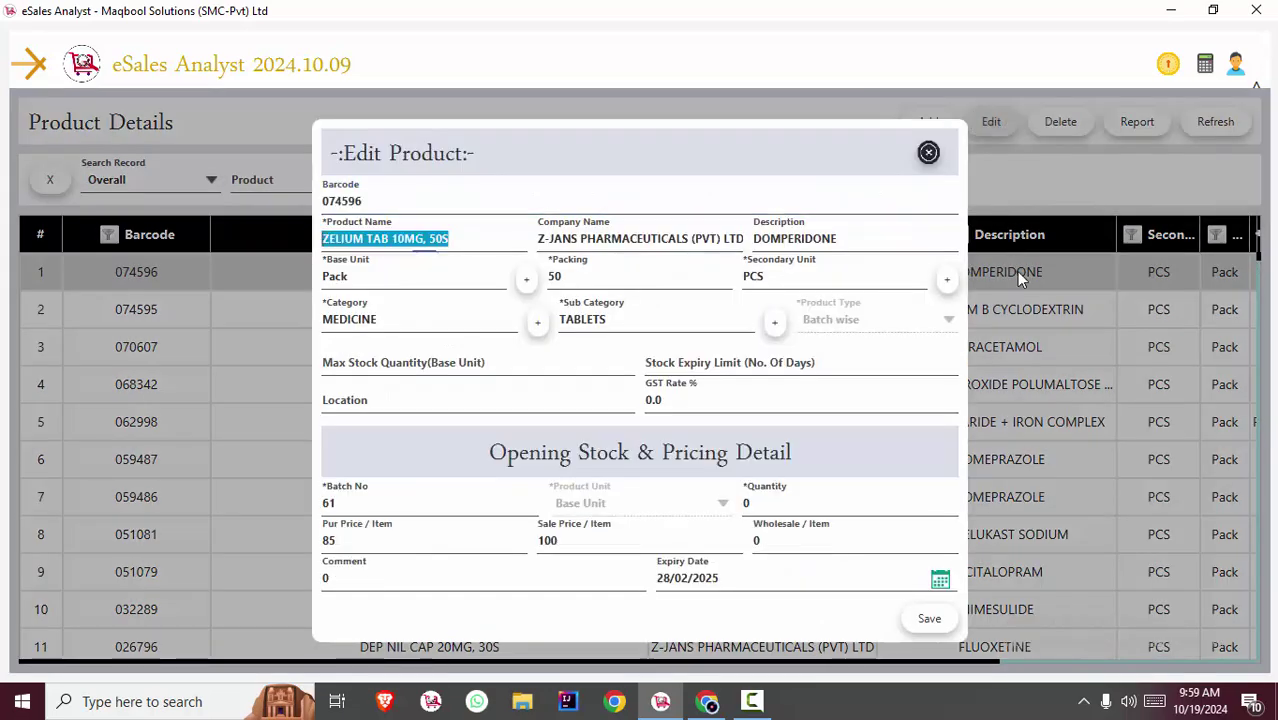
{"action": "left_click", "coordinate": [840, 238]}
{"action": "left_click_drag", "start_coordinate": [771, 230], "coordinate": [702, 229]}
{"action": "left_click", "coordinate": [870, 239]}
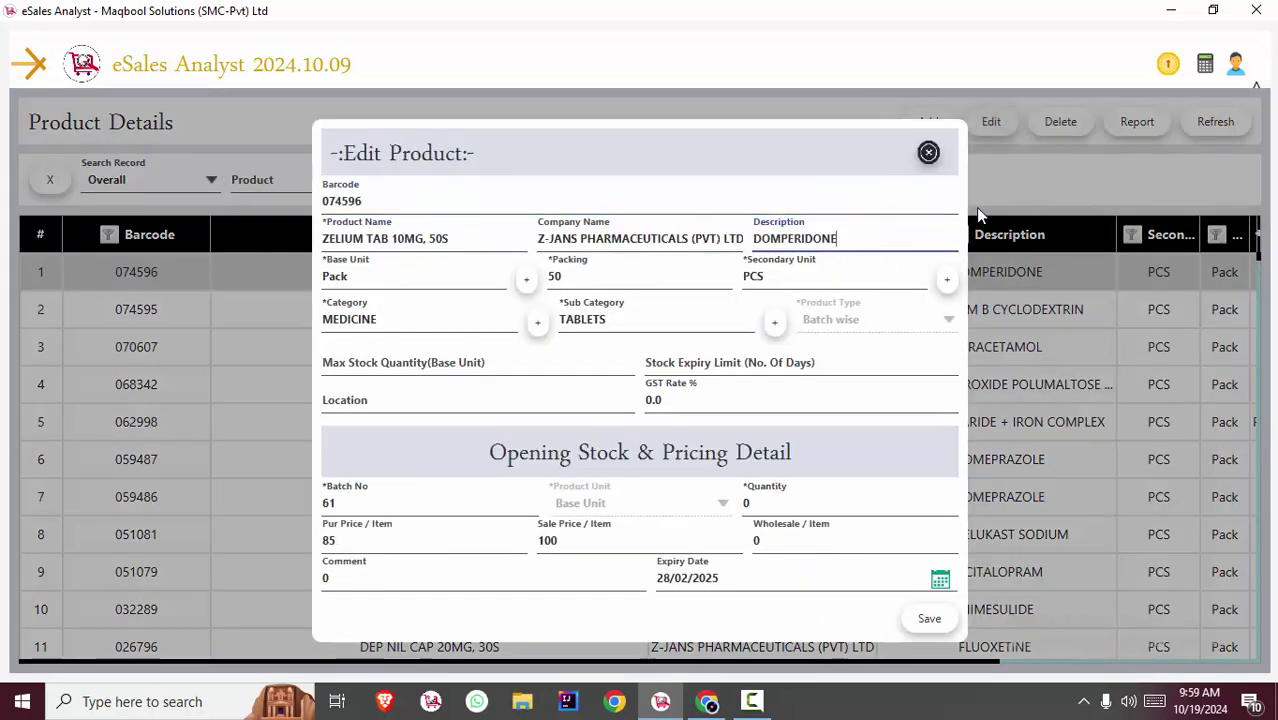
{"action": "left_click", "coordinate": [975, 208]}
{"action": "left_click_drag", "start_coordinate": [932, 225], "coordinate": [700, 216]}
{"action": "left_click", "coordinate": [882, 238]}
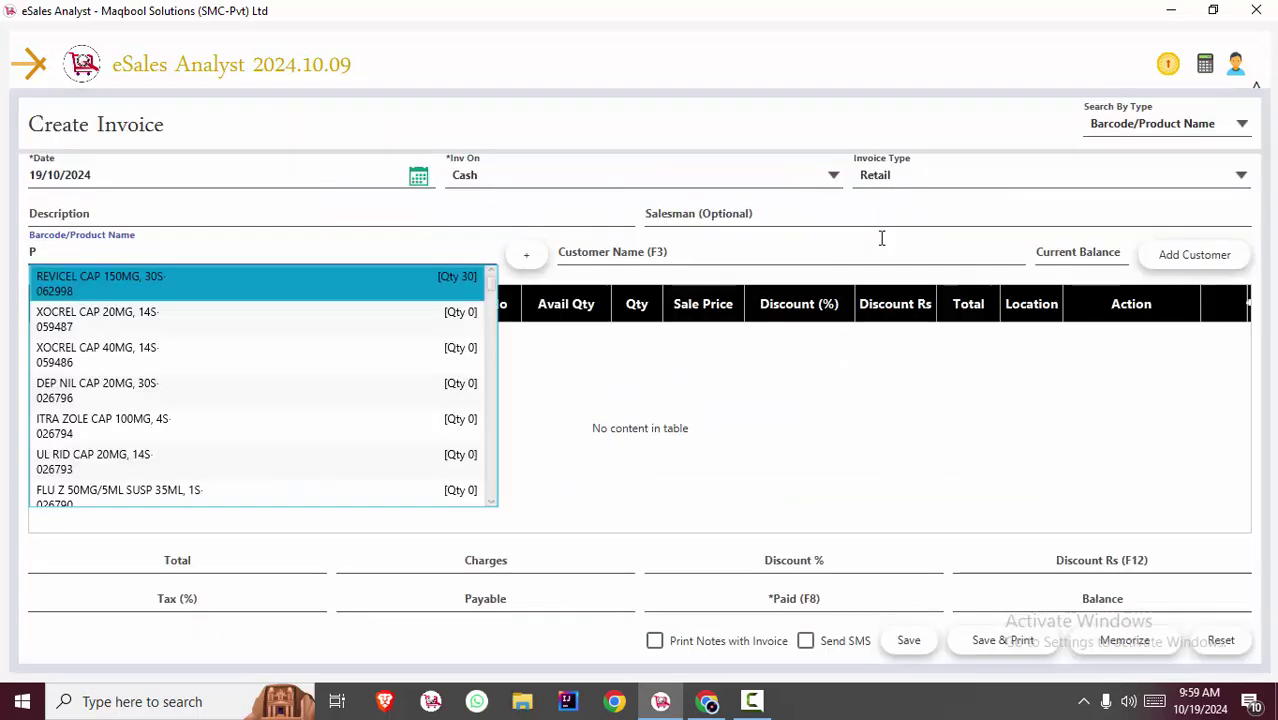
{"action": "key", "text": "BackSpace"}
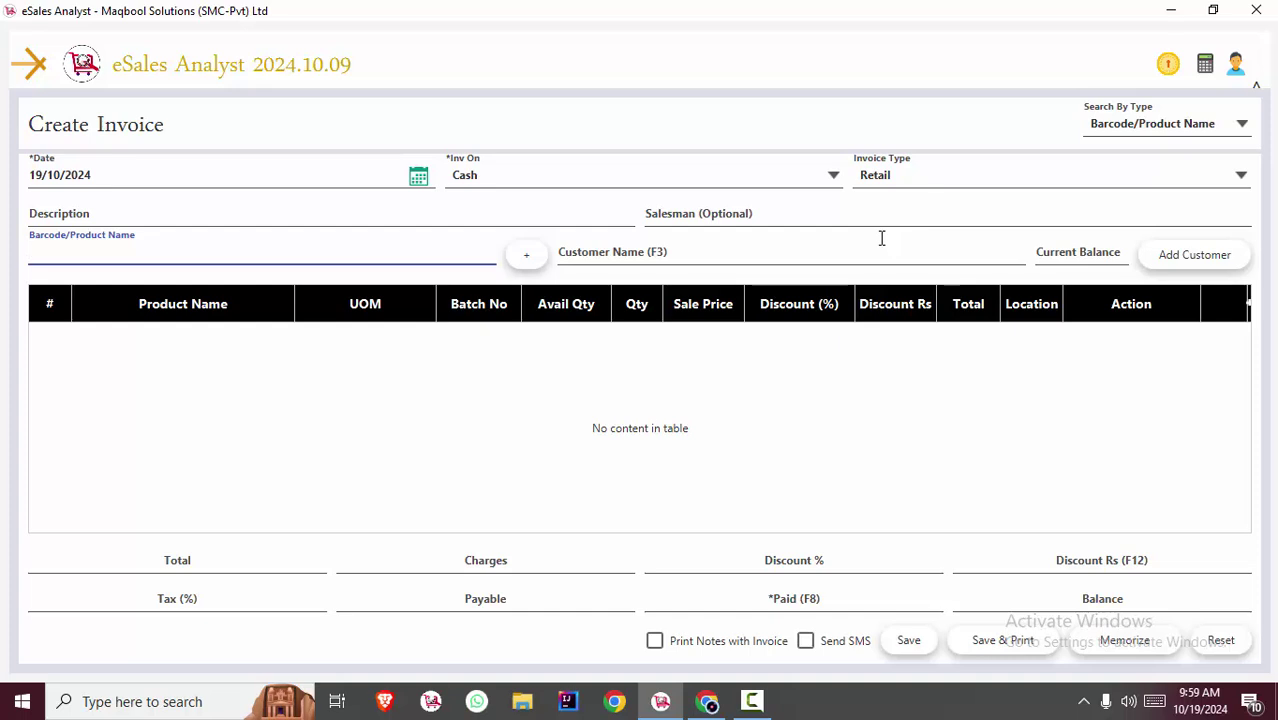
{"action": "type", "text": "PANADO"}
{"action": "key", "text": "BackSpace"}
{"action": "key", "text": "BackSpace"}
{"action": "key", "text": "BackSpace"}
{"action": "key", "text": "BackSpace"}
{"action": "key", "text": "BackSpace"}
{"action": "key", "text": "BackSpace"}
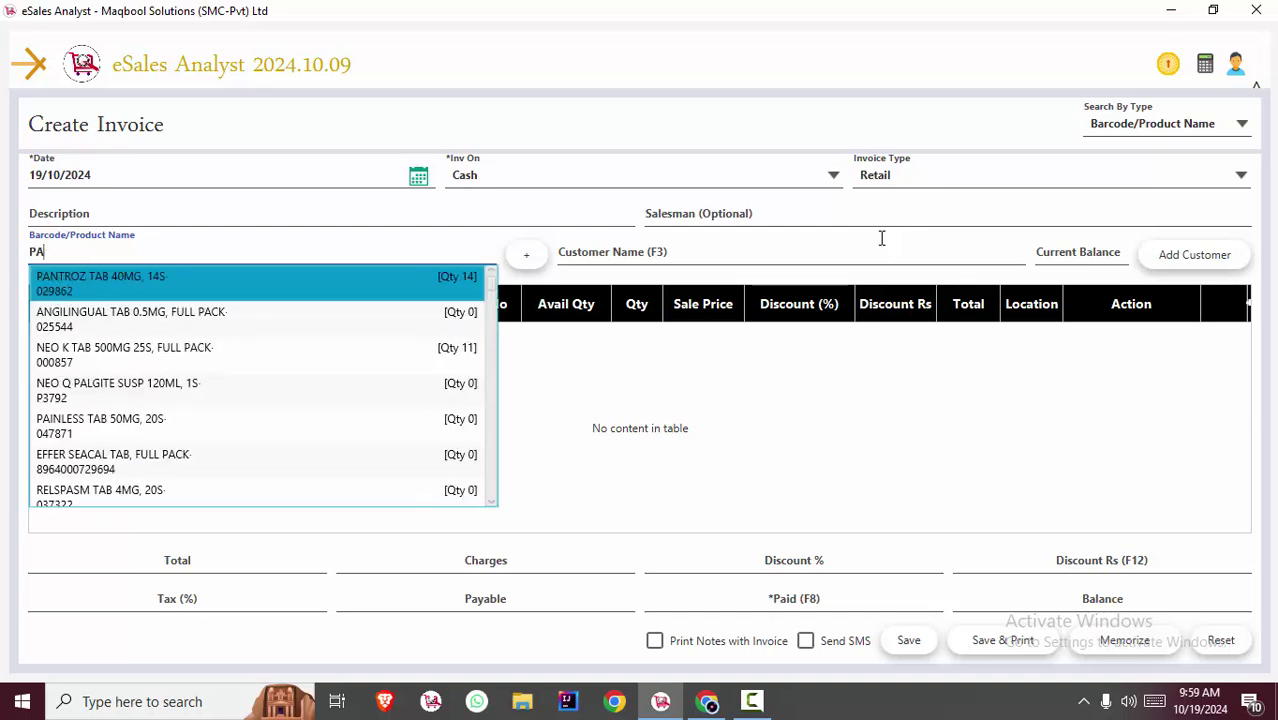
Step: Open the alternative product selection from the invoice, search for alternatives to PANADOL TAB 500MG, 200S and highlight the applied description filter
{"action": "left_click", "coordinate": [525, 256]}
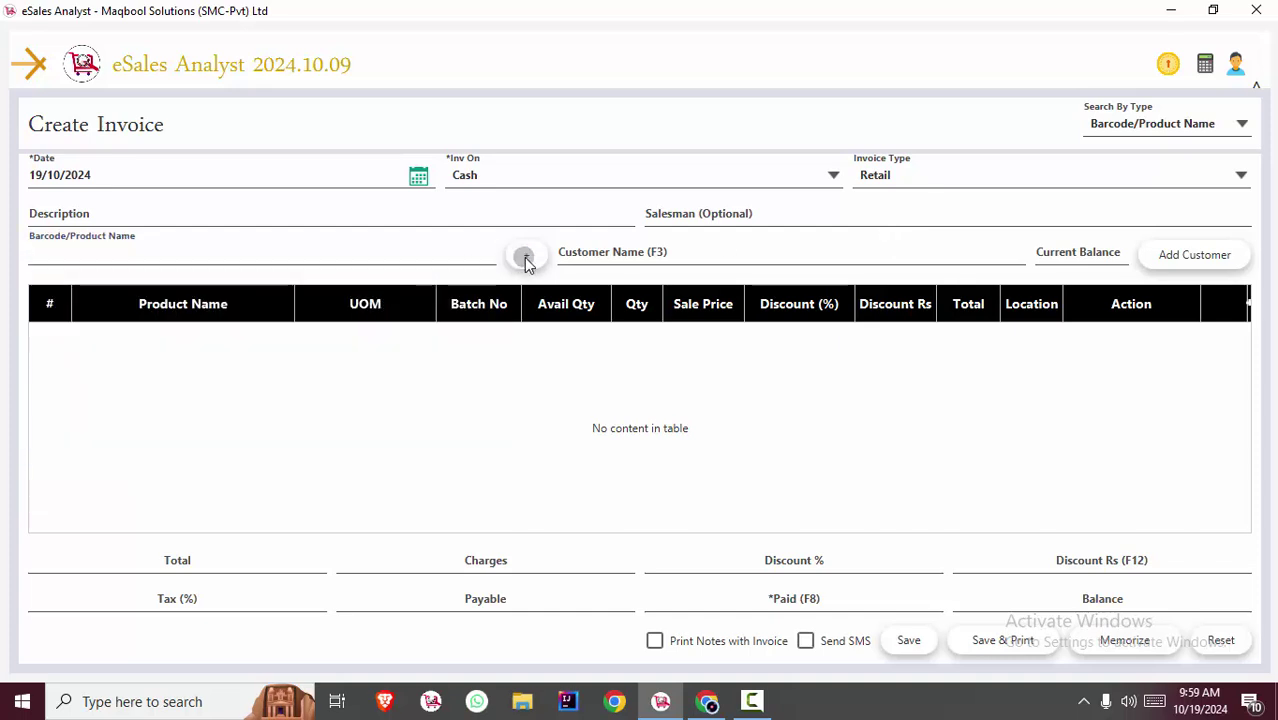
{"action": "type", "text": "PANADOL T"}
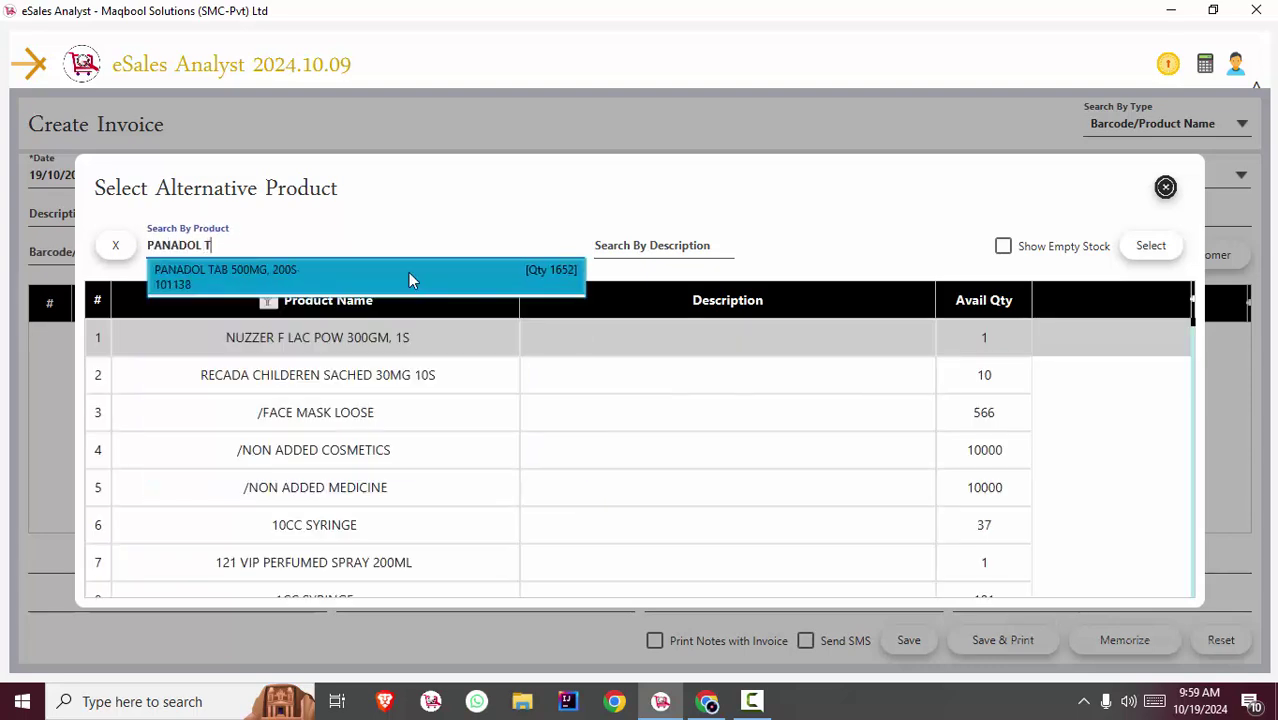
{"action": "key", "text": "Return"}
{"action": "left_click", "coordinate": [270, 249]}
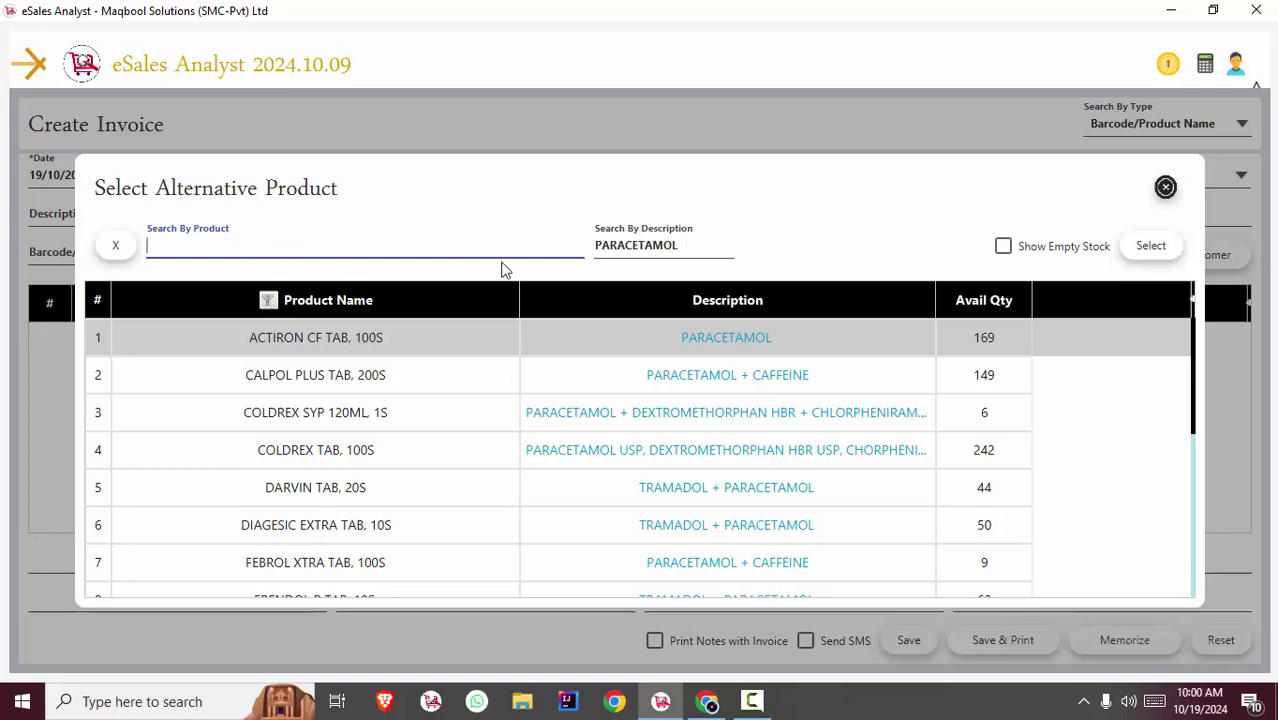
{"action": "left_click", "coordinate": [600, 247]}
{"action": "double_click", "coordinate": [606, 246]}
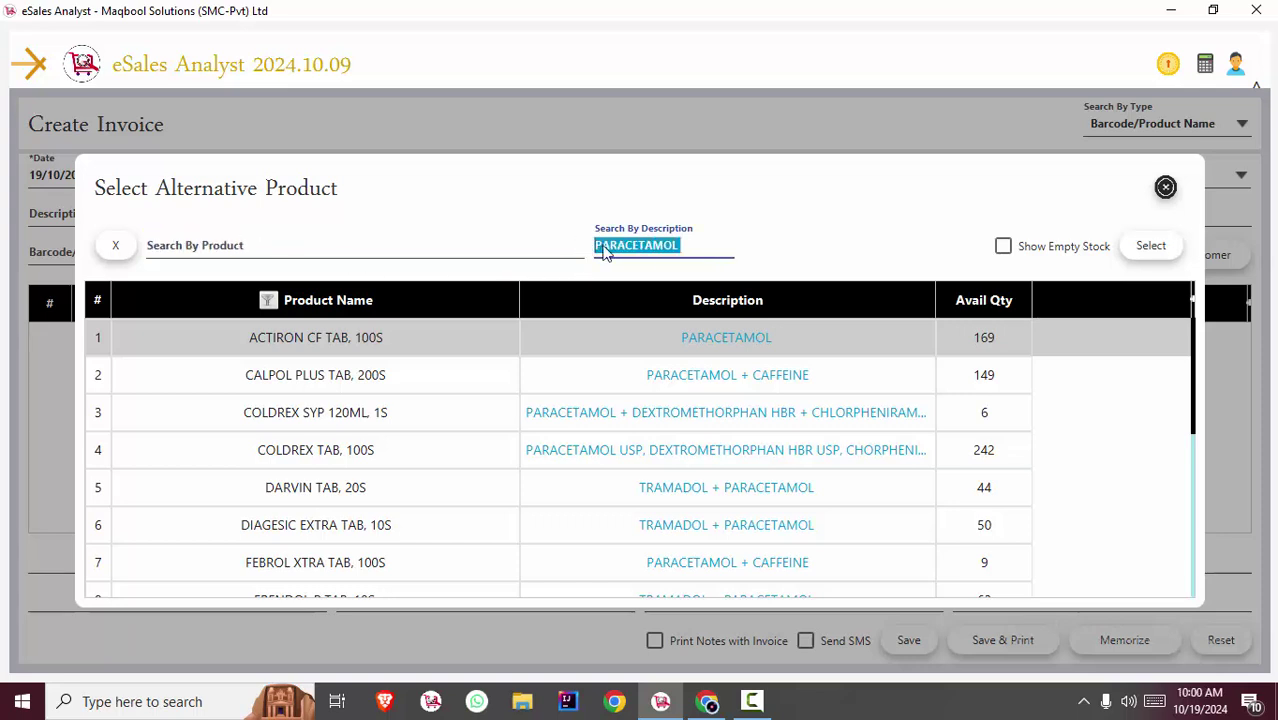
Step: Look through the paracetamol alternatives, sorting them by description, and compare their formulas and available quantities
{"action": "left_click", "coordinate": [412, 335]}
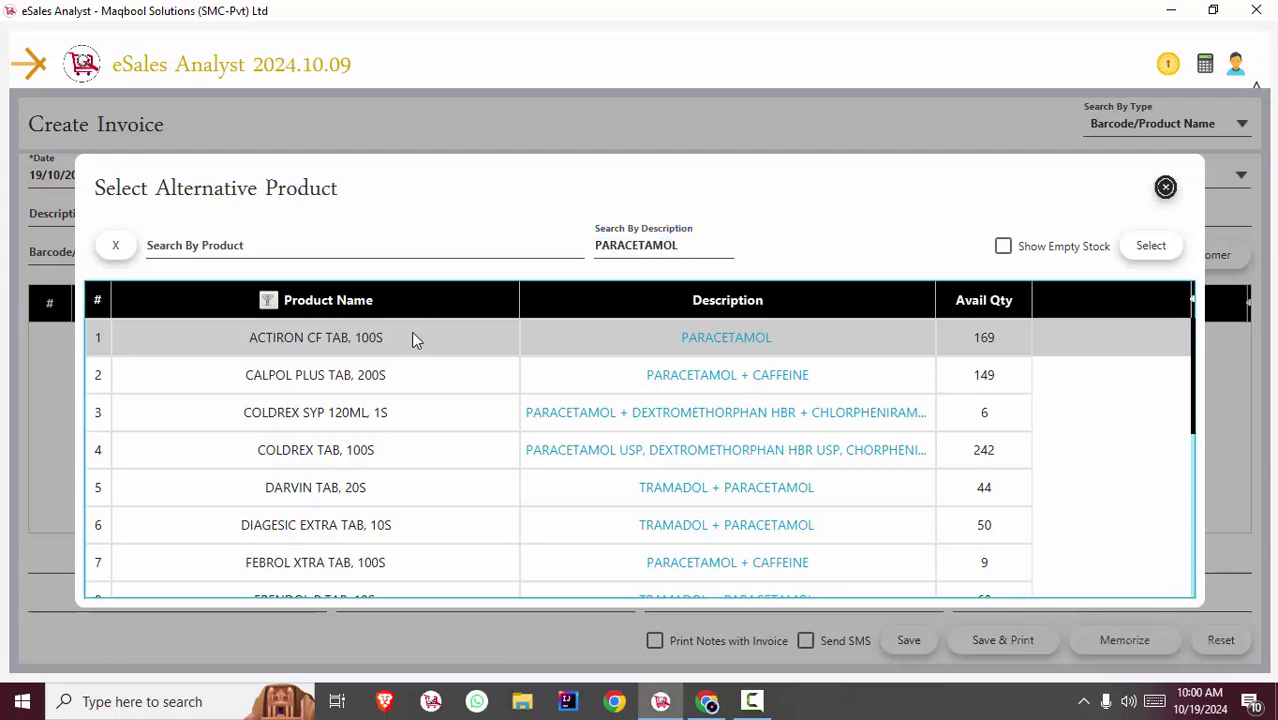
{"action": "key", "text": "Down"}
{"action": "key", "text": "Down"}
{"action": "key", "text": "Down"}
{"action": "key", "text": "Down"}
{"action": "key", "text": "Down"}
{"action": "key", "text": "Down"}
{"action": "key", "text": "Down"}
{"action": "key", "text": "Down"}
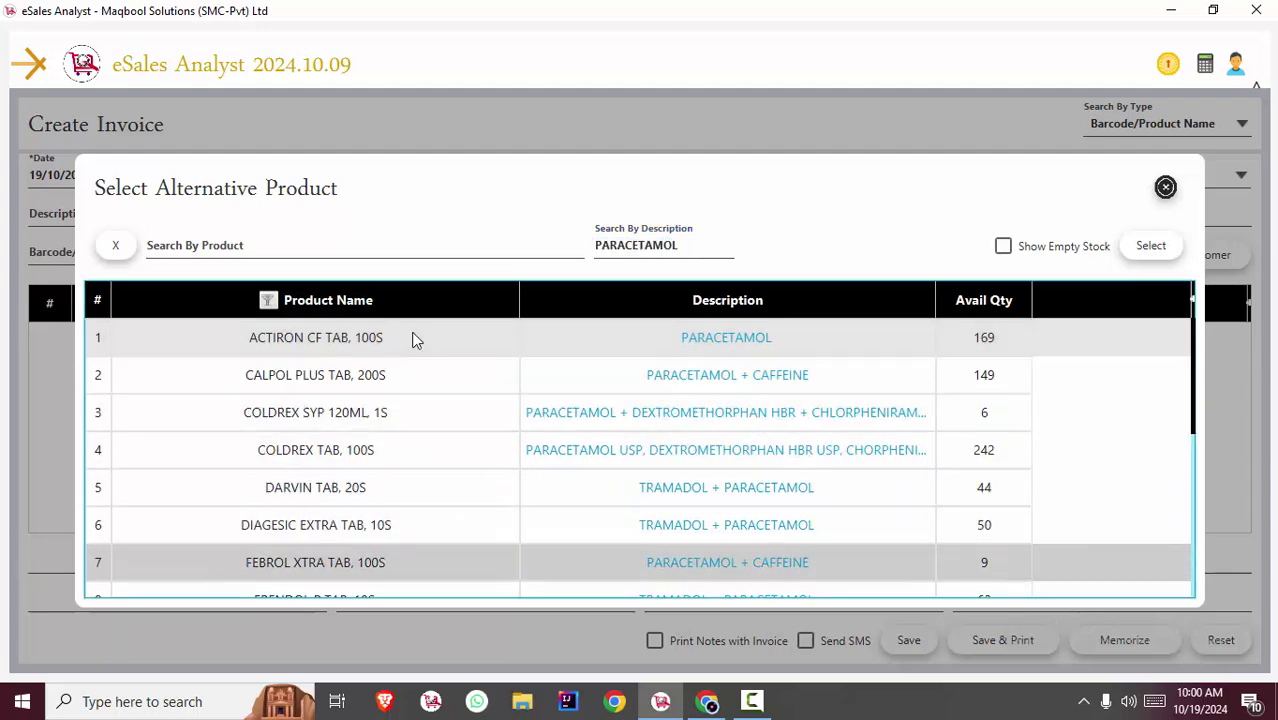
{"action": "key", "text": "Up"}
{"action": "key", "text": "Up"}
{"action": "key", "text": "Up"}
{"action": "key", "text": "Down"}
{"action": "key", "text": "Down"}
{"action": "key", "text": "Down"}
{"action": "key", "text": "Down"}
{"action": "key", "text": "Down"}
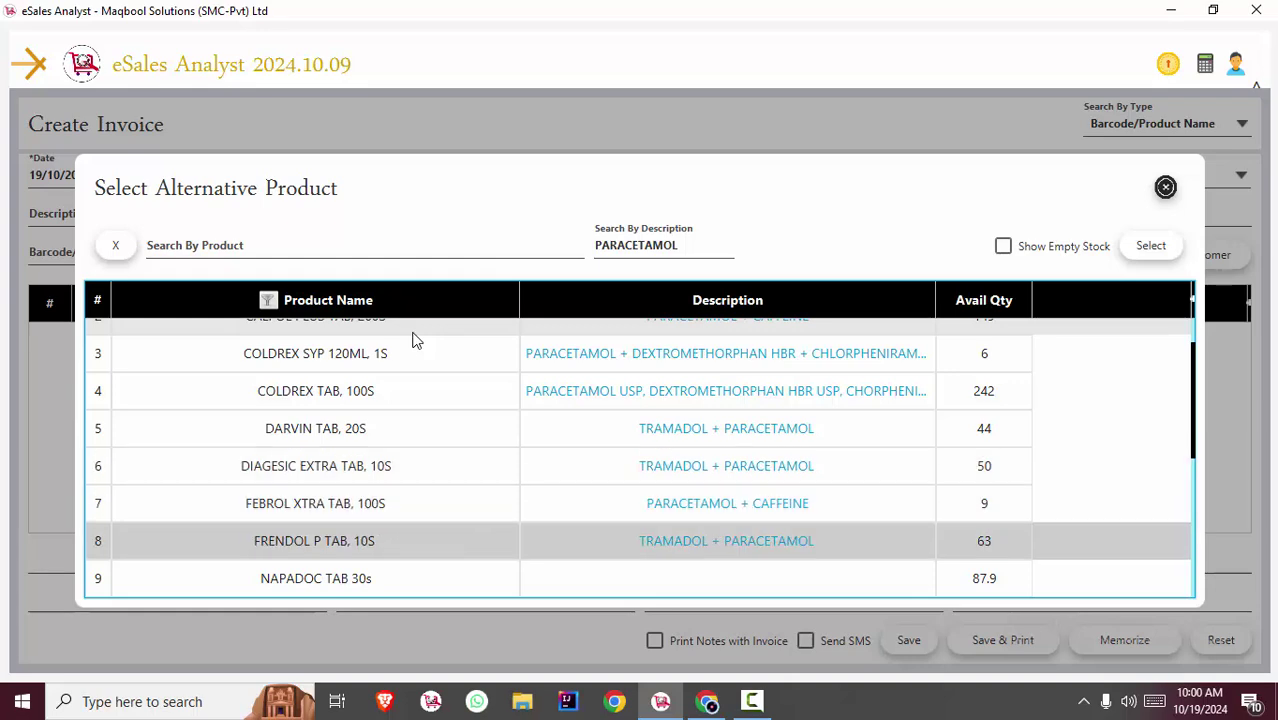
{"action": "key", "text": "Down"}
{"action": "key", "text": "Down"}
{"action": "key", "text": "Down"}
{"action": "key", "text": "Down"}
{"action": "key", "text": "Down"}
{"action": "key", "text": "Down"}
{"action": "key", "text": "Down"}
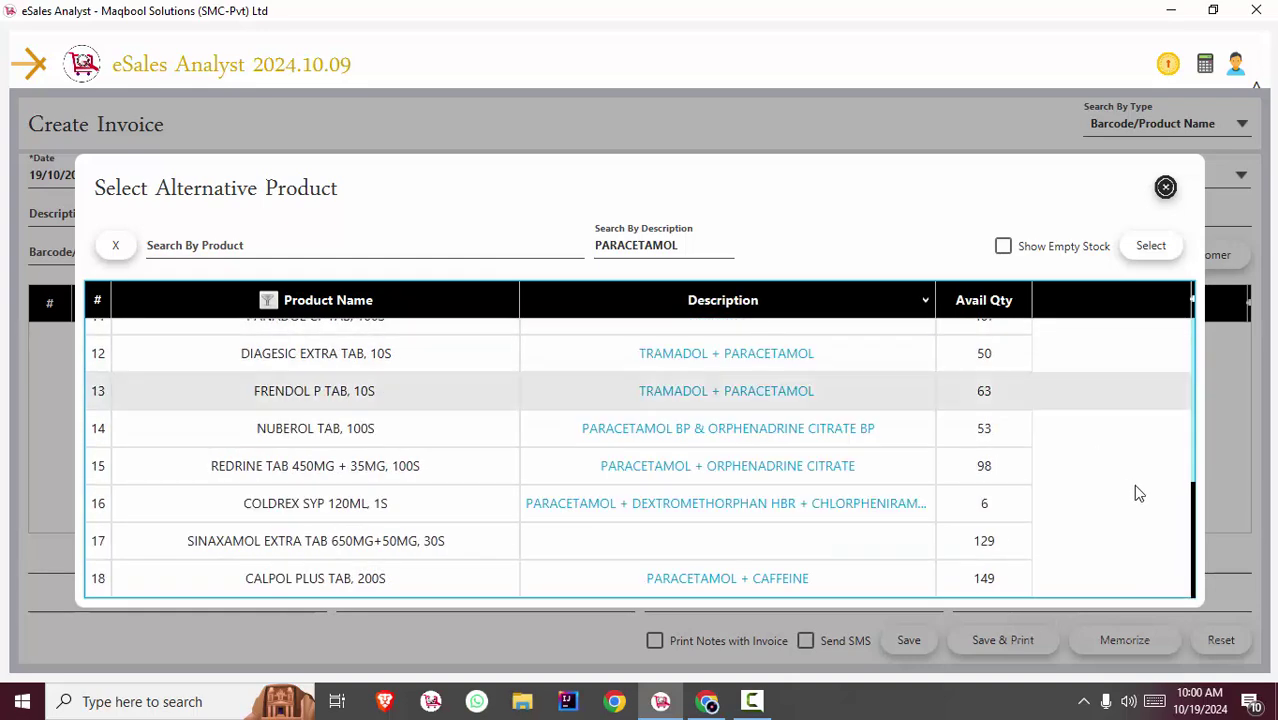
{"action": "scroll", "coordinate": [1190, 452], "scroll_direction": "up", "scroll_amount": 5}
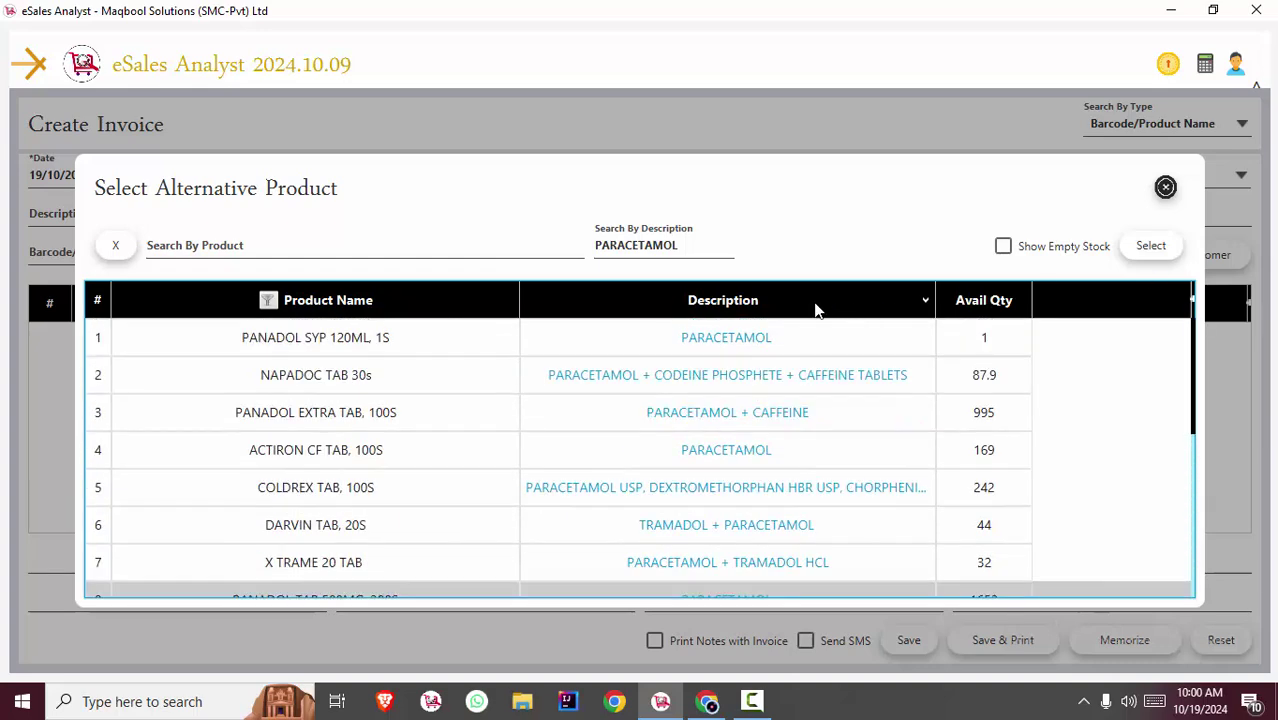
Step: Replace the description filter with DOMPERIDONE to search for alternative products by generic formula
{"action": "left_click_drag", "start_coordinate": [699, 245], "coordinate": [545, 244]}
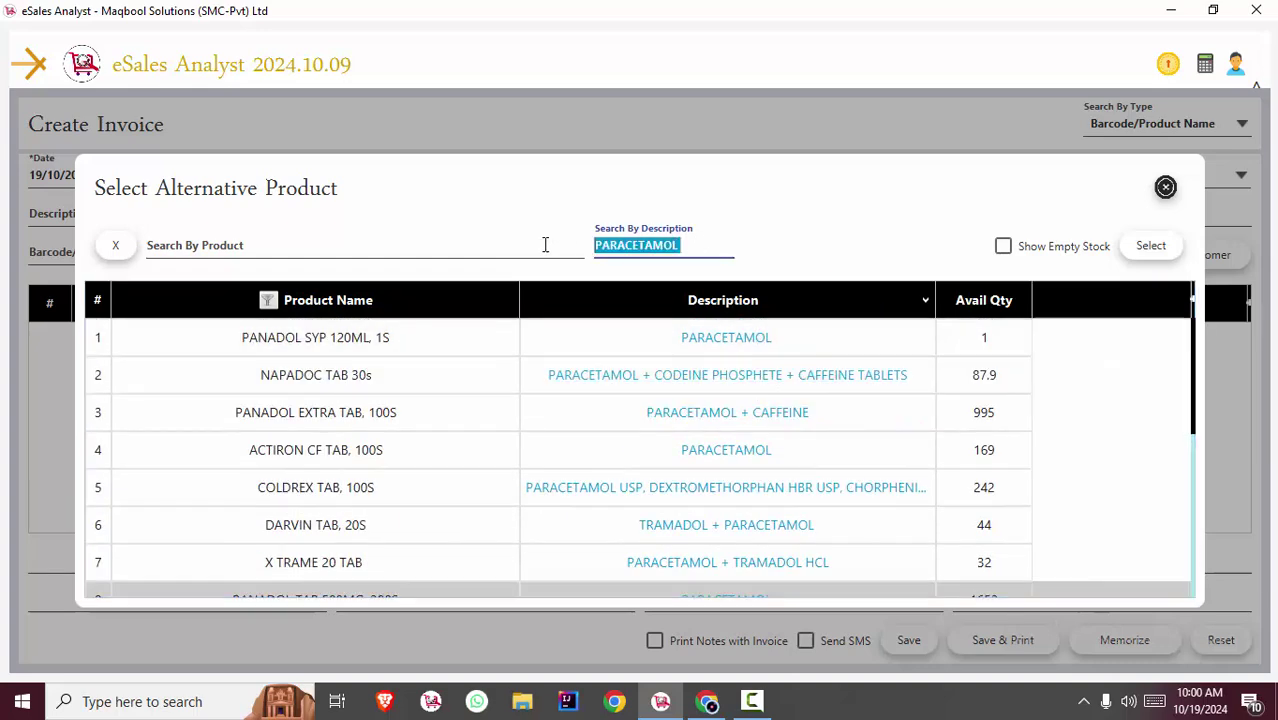
{"action": "key", "text": "BackSpace"}
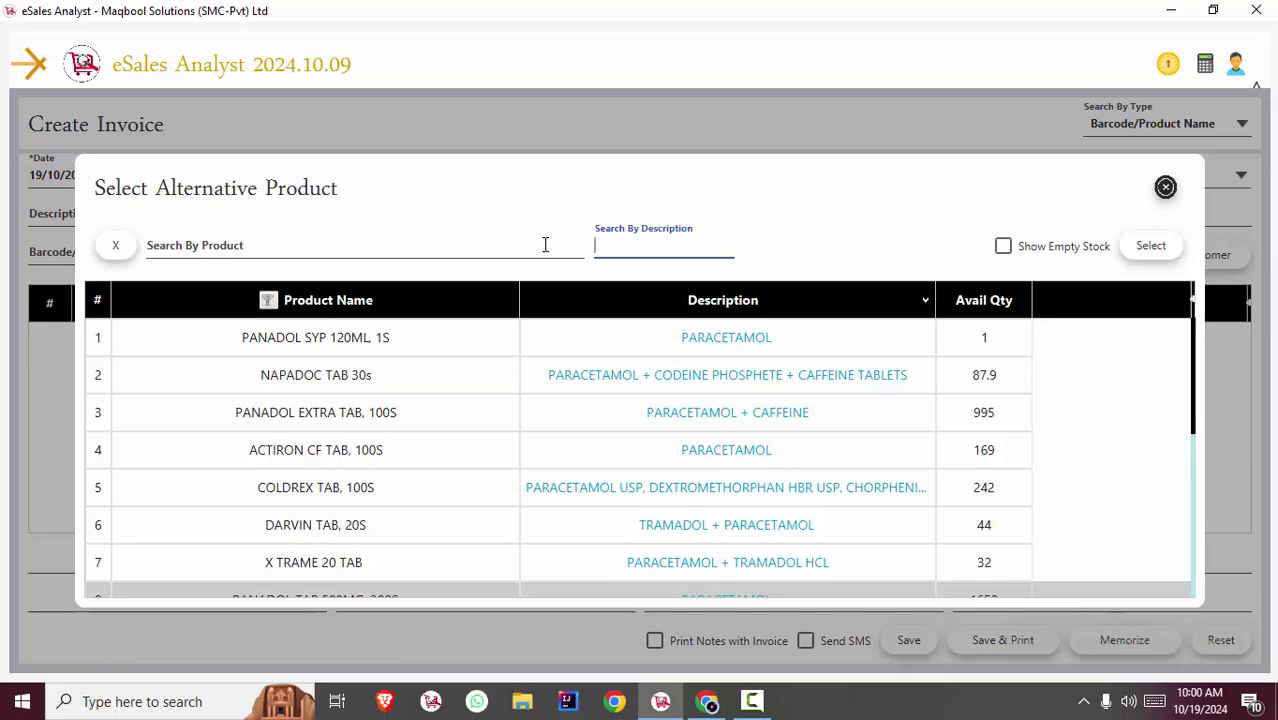
{"action": "type", "text": "DOM"}
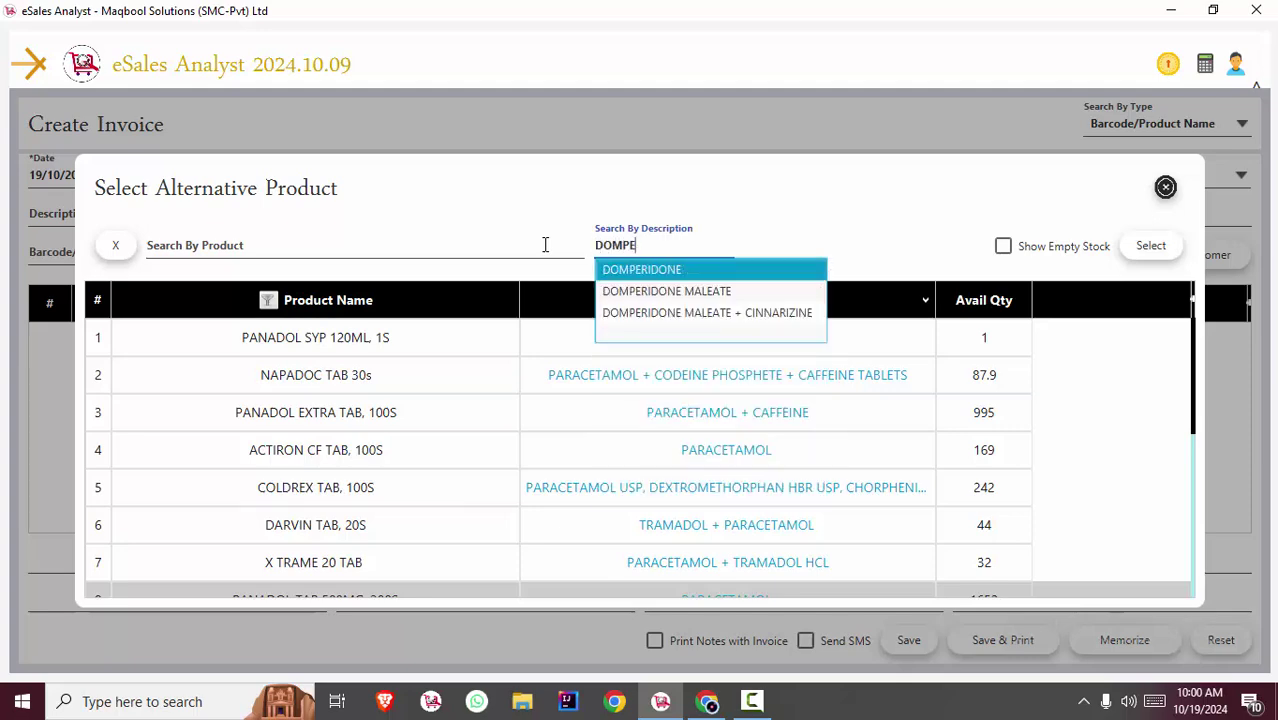
{"action": "type", "text": "PE"}
{"action": "key", "text": "Return"}
Step: Look through the DOMPERIDONE alternatives and examine their descriptions and available quantities
{"action": "left_click", "coordinate": [805, 385]}
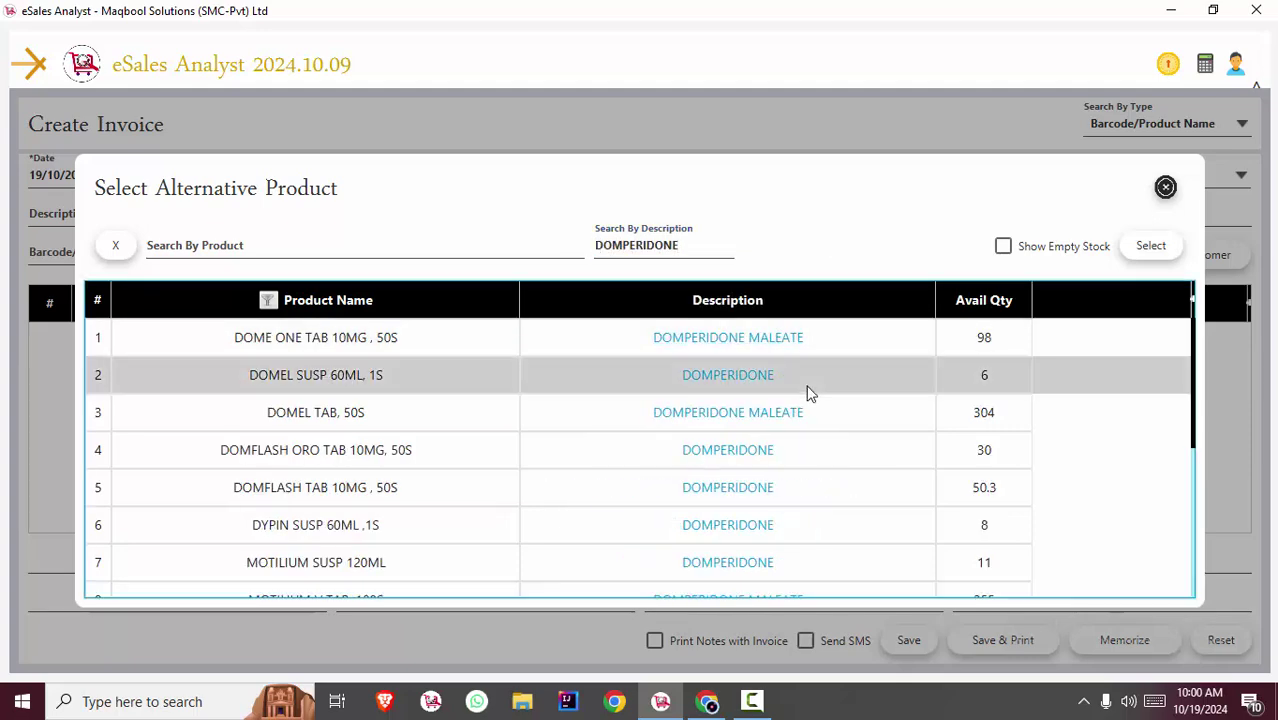
{"action": "key", "text": "Down"}
{"action": "key", "text": "Down"}
{"action": "key", "text": "Down"}
{"action": "key", "text": "Down"}
{"action": "key", "text": "Down"}
{"action": "key", "text": "Down"}
{"action": "key", "text": "Down"}
{"action": "key", "text": "Down"}
{"action": "key", "text": "Down"}
{"action": "key", "text": "Down"}
{"action": "key", "text": "Down"}
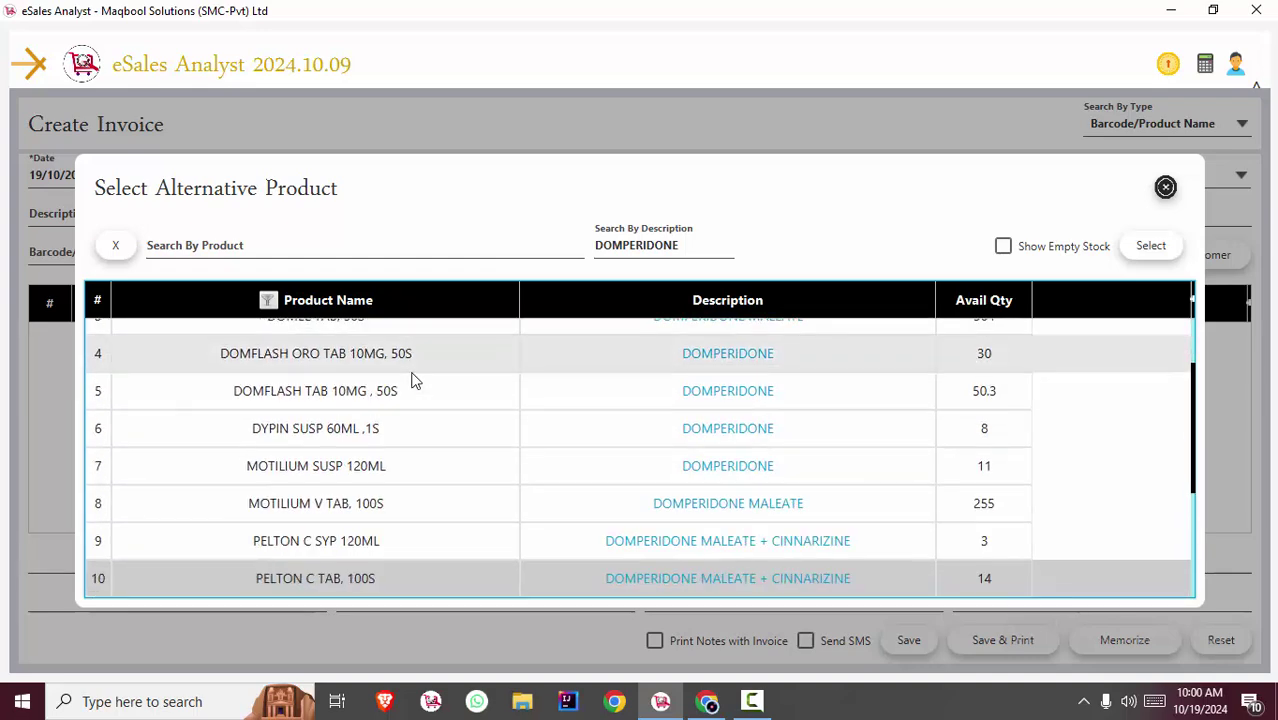
{"action": "key", "text": "Down"}
{"action": "key", "text": "Down"}
{"action": "key", "text": "Down"}
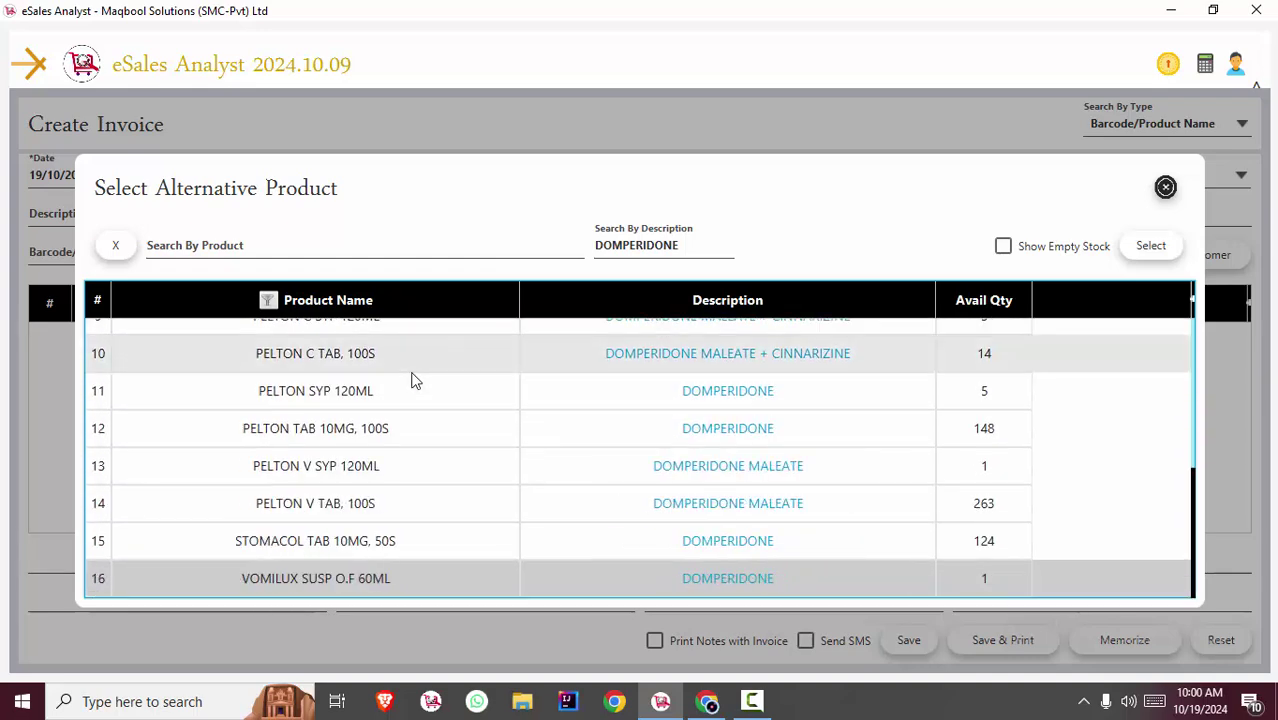
Step: Include empty-stock products in the DOMPERIDONE alternatives and look through the extended list
{"action": "left_click", "coordinate": [1004, 246]}
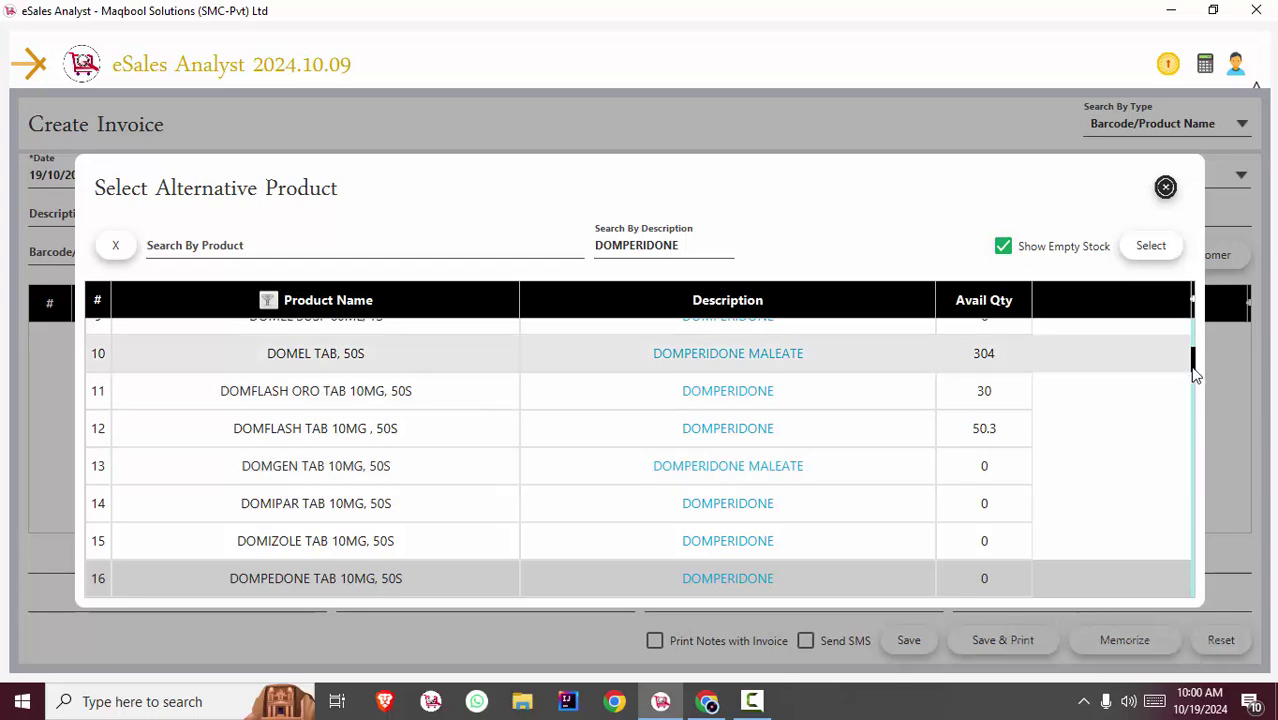
{"action": "left_click_drag", "start_coordinate": [1197, 365], "coordinate": [1018, 240]}
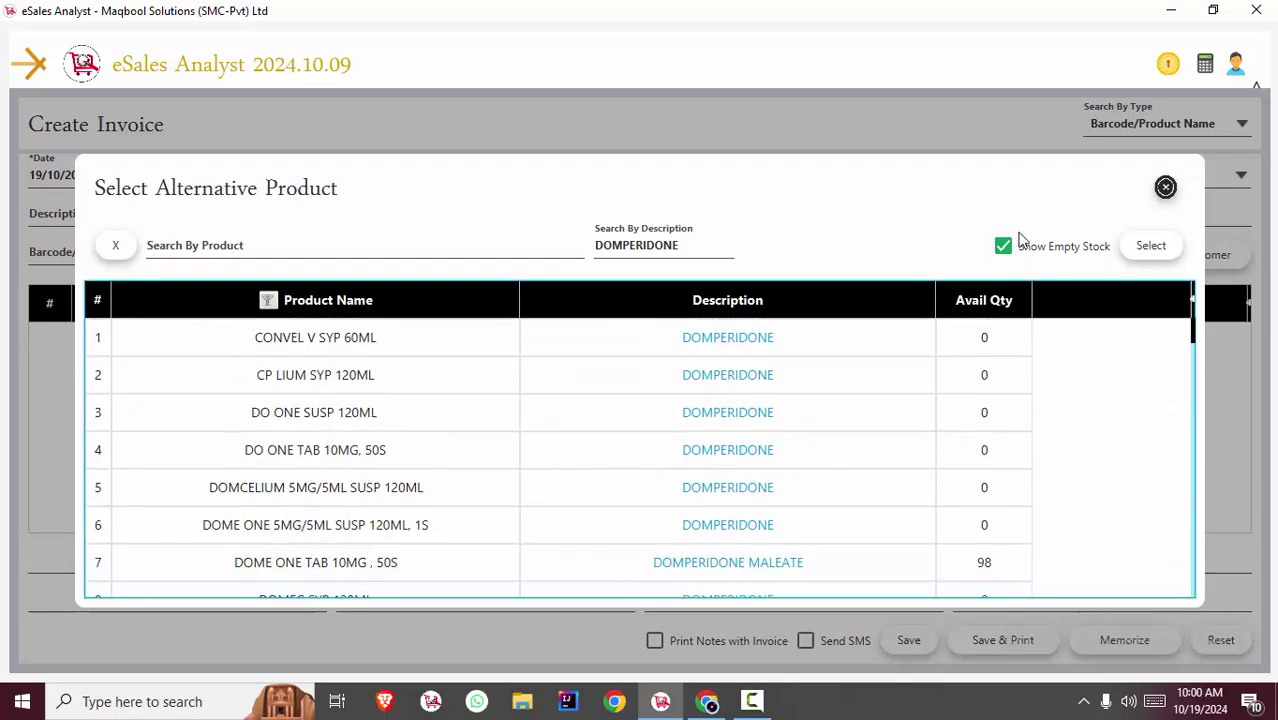
Step: Exclude empty-stock products from the DOMPERIDONE alternatives and add DOMEL TAB, 50S to the invoice
{"action": "left_click", "coordinate": [1004, 246]}
{"action": "left_click", "coordinate": [636, 418]}
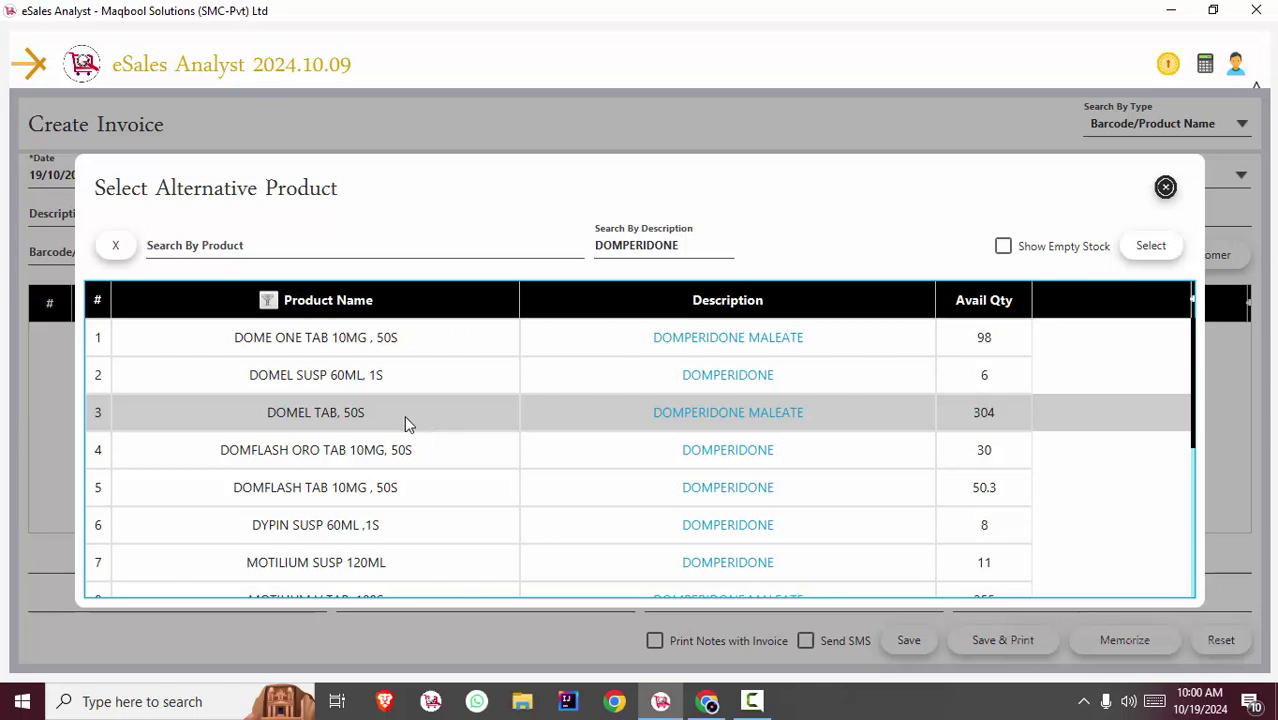
{"action": "double_click", "coordinate": [247, 413]}
Step: Search the alternative products by the product name PANADOL T
{"action": "left_click", "coordinate": [530, 255]}
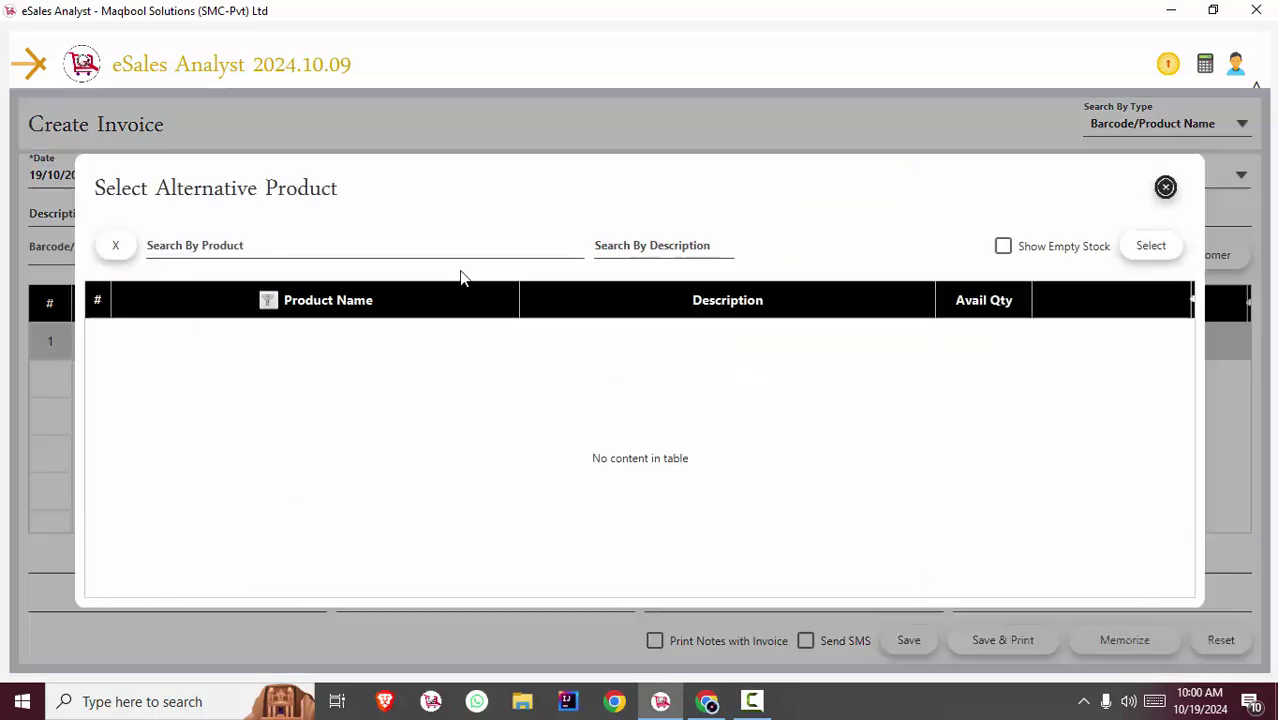
{"action": "type", "text": "PARACETAMOL"}
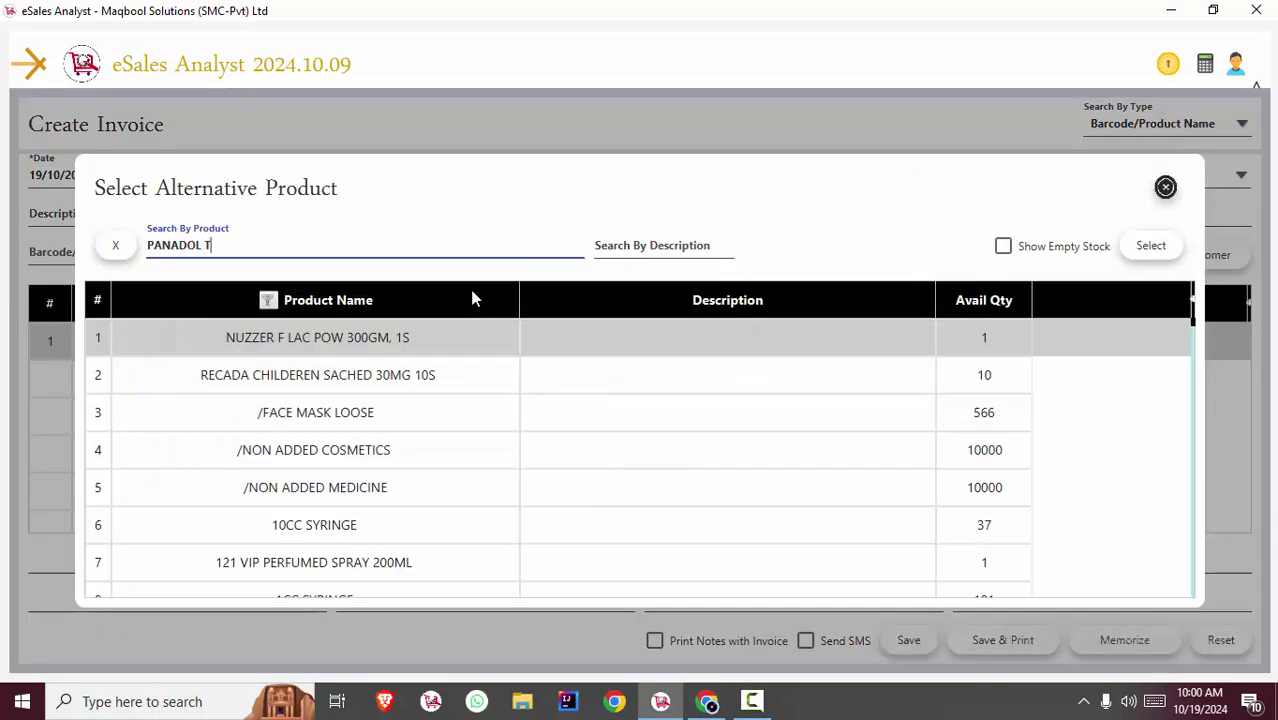
{"action": "key", "text": "Return"}
{"action": "key", "text": "Return"}
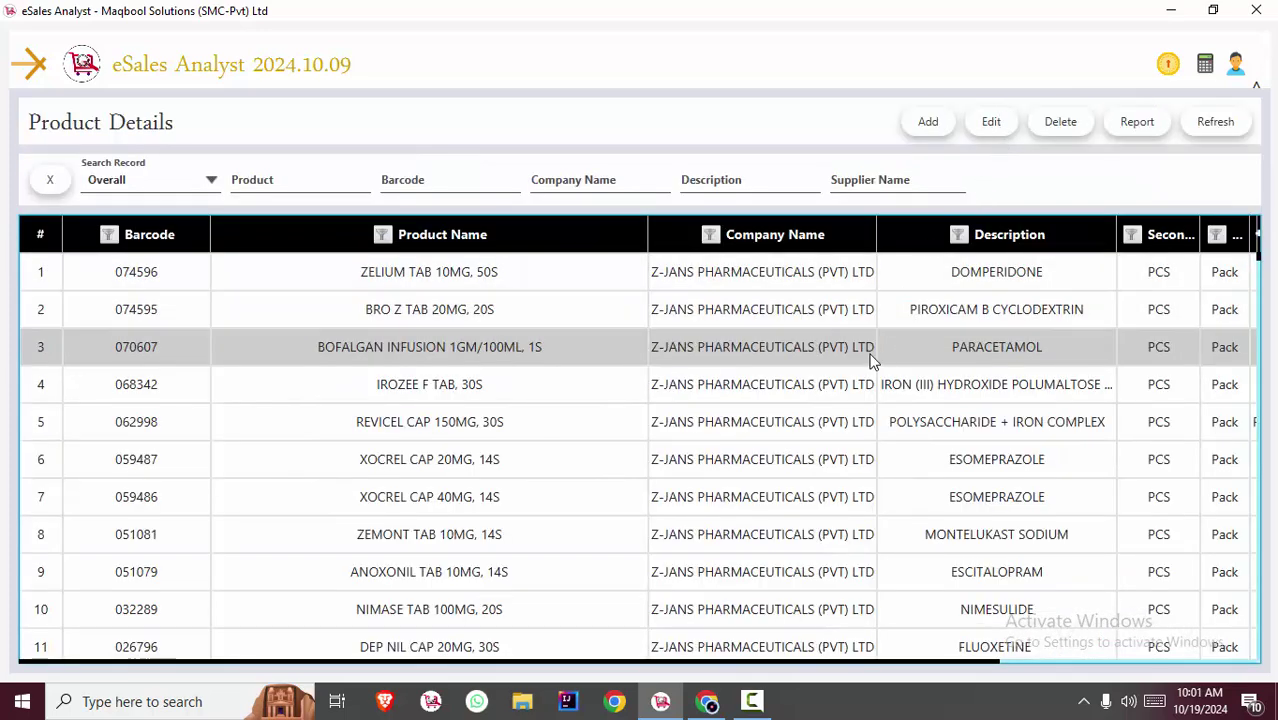
Step: Open the BOFALGAN INFUSION 1GM/100ML, 1S product record for editing and examine the generic formula in its description
{"action": "left_click", "coordinate": [990, 125]}
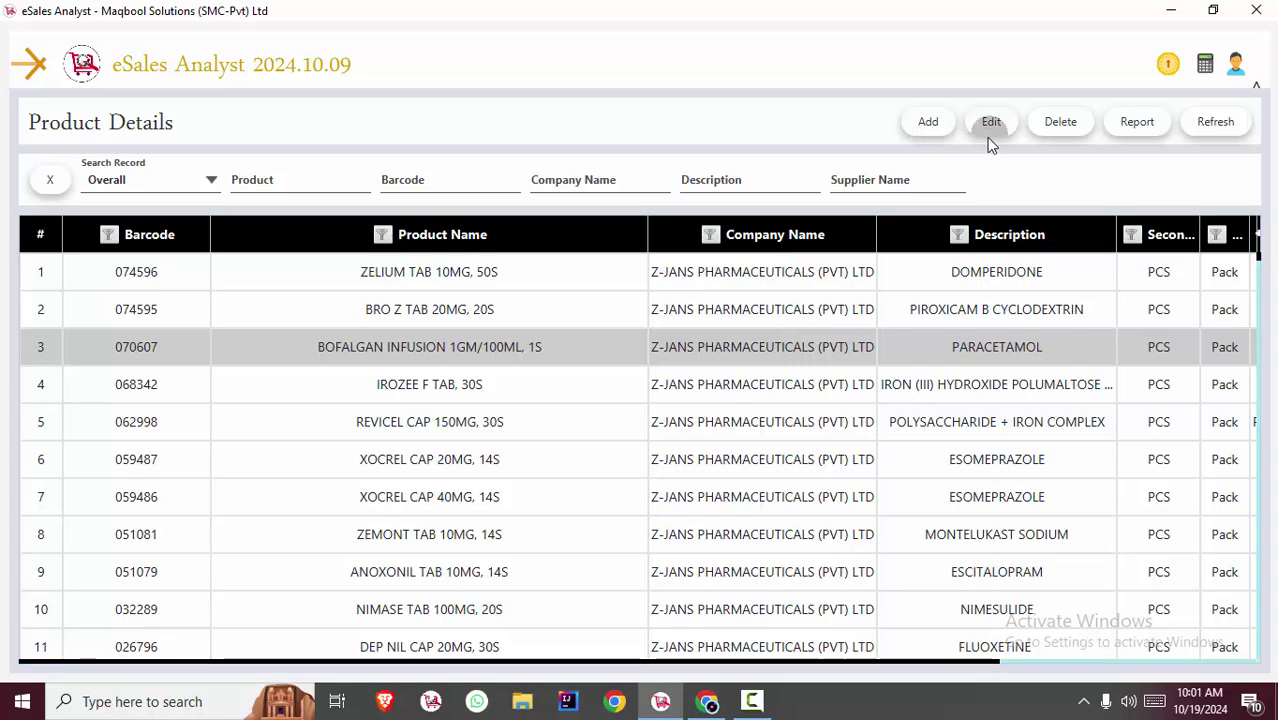
{"action": "left_click", "coordinate": [633, 246]}
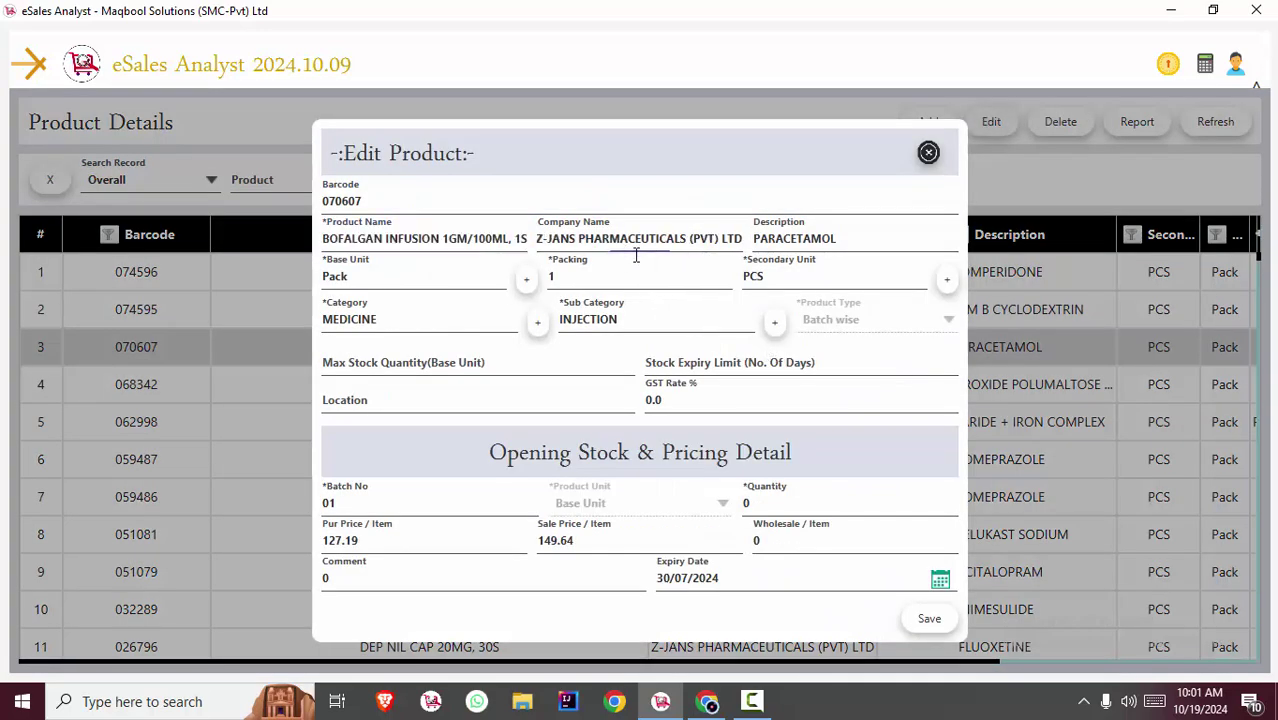
{"action": "left_click_drag", "start_coordinate": [870, 240], "coordinate": [745, 238]}
{"action": "left_click", "coordinate": [850, 240]}
{"action": "left_click_drag", "start_coordinate": [856, 240], "coordinate": [749, 238]}
{"action": "left_click_drag", "start_coordinate": [843, 242], "coordinate": [725, 242]}
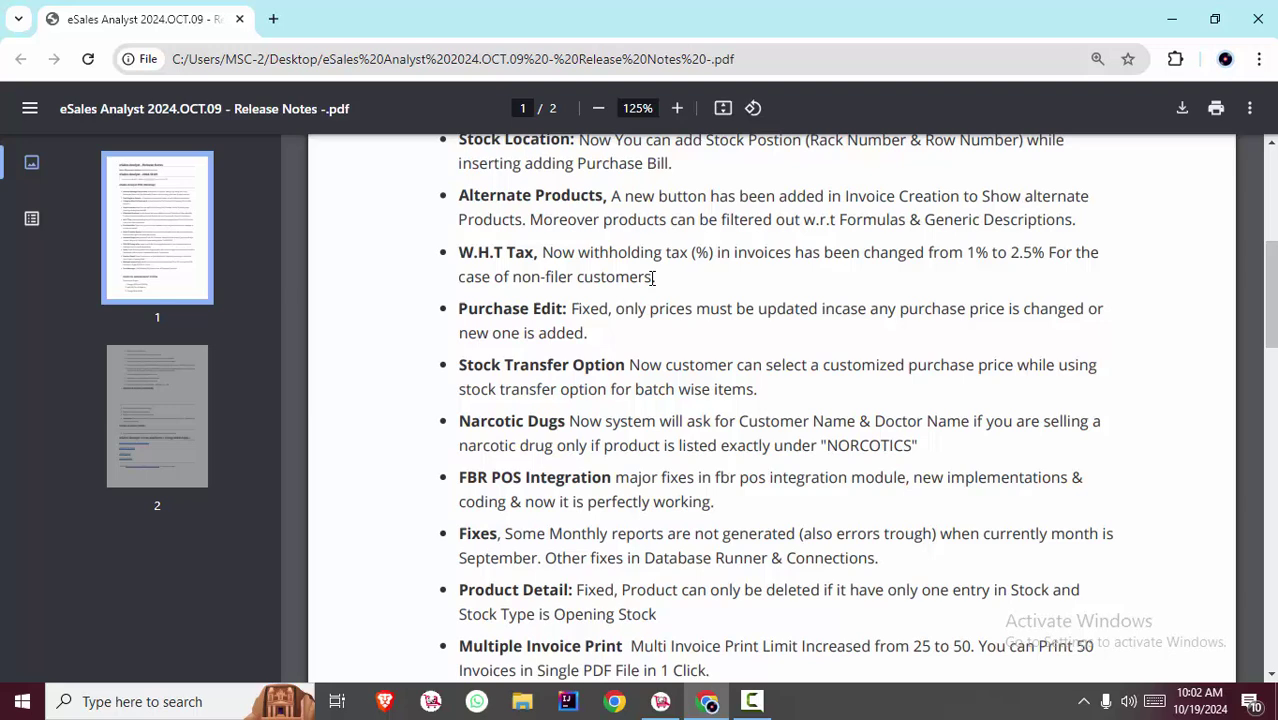
Step: Highlight the W.H.T Tax entry in the release notes PDF and return to eSales Analyst
{"action": "left_click_drag", "start_coordinate": [655, 278], "coordinate": [545, 252]}
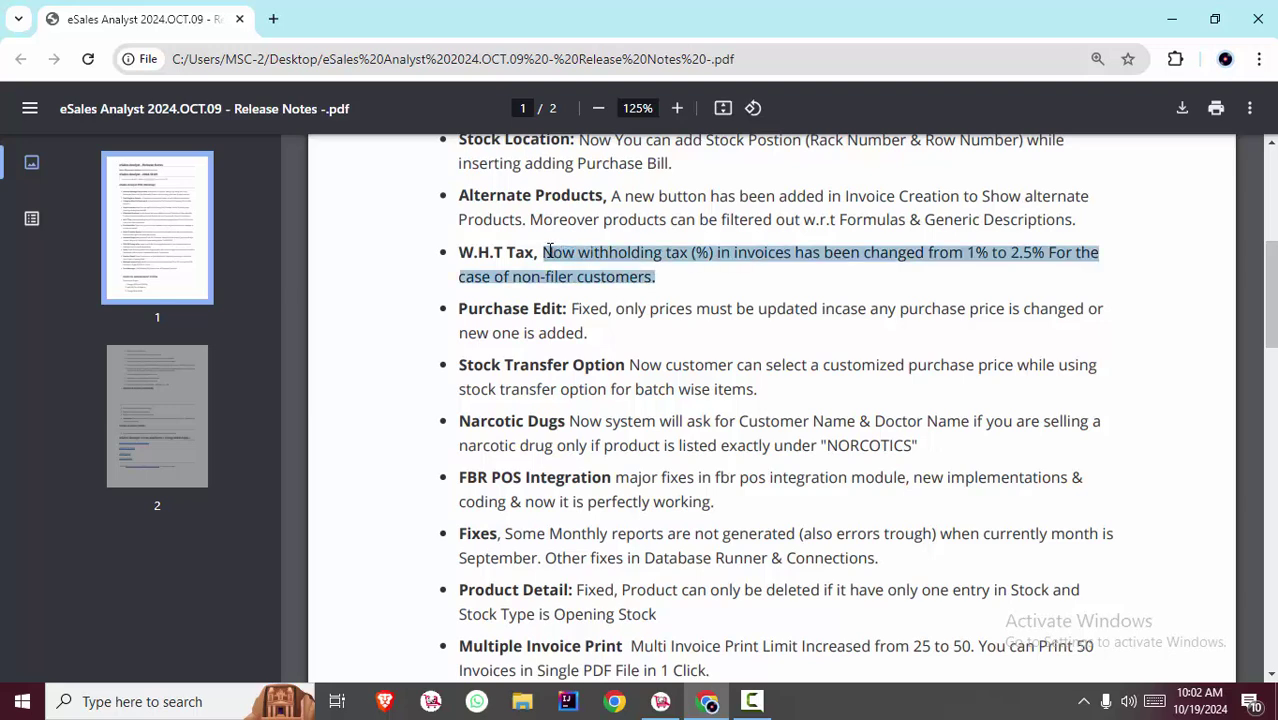
{"action": "left_click", "coordinate": [548, 252]}
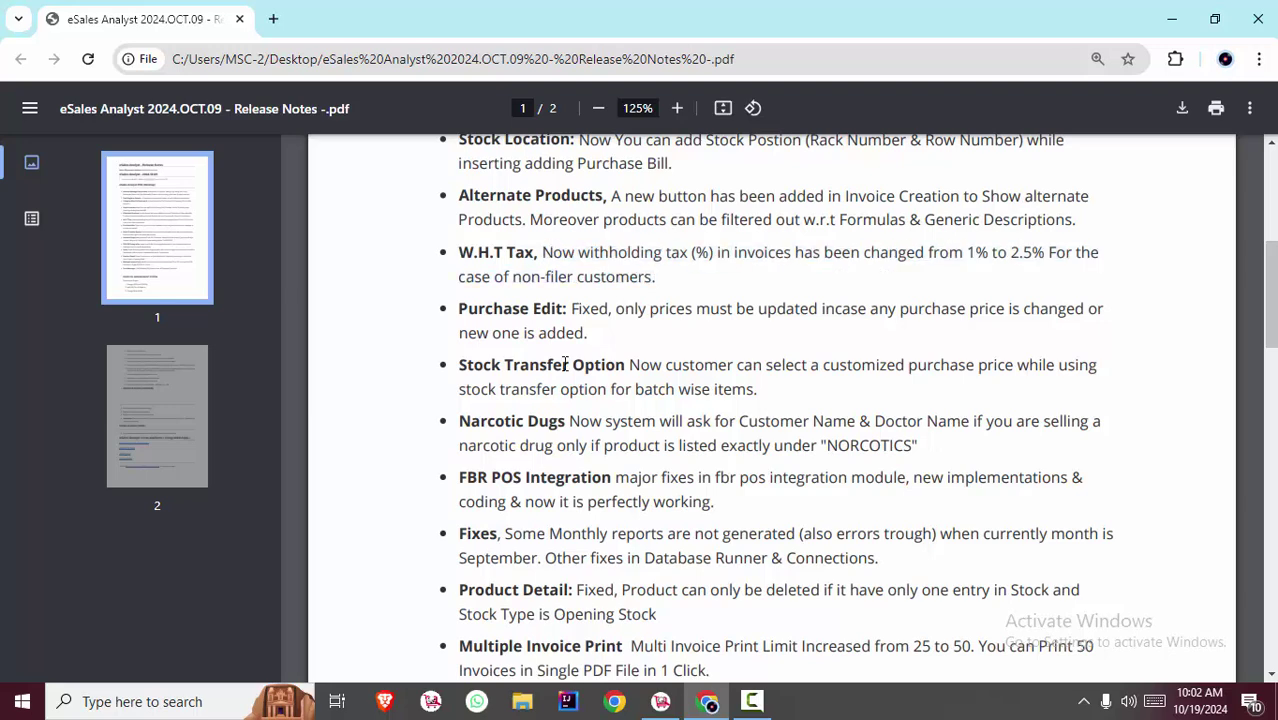
{"action": "left_click", "coordinate": [660, 701]}
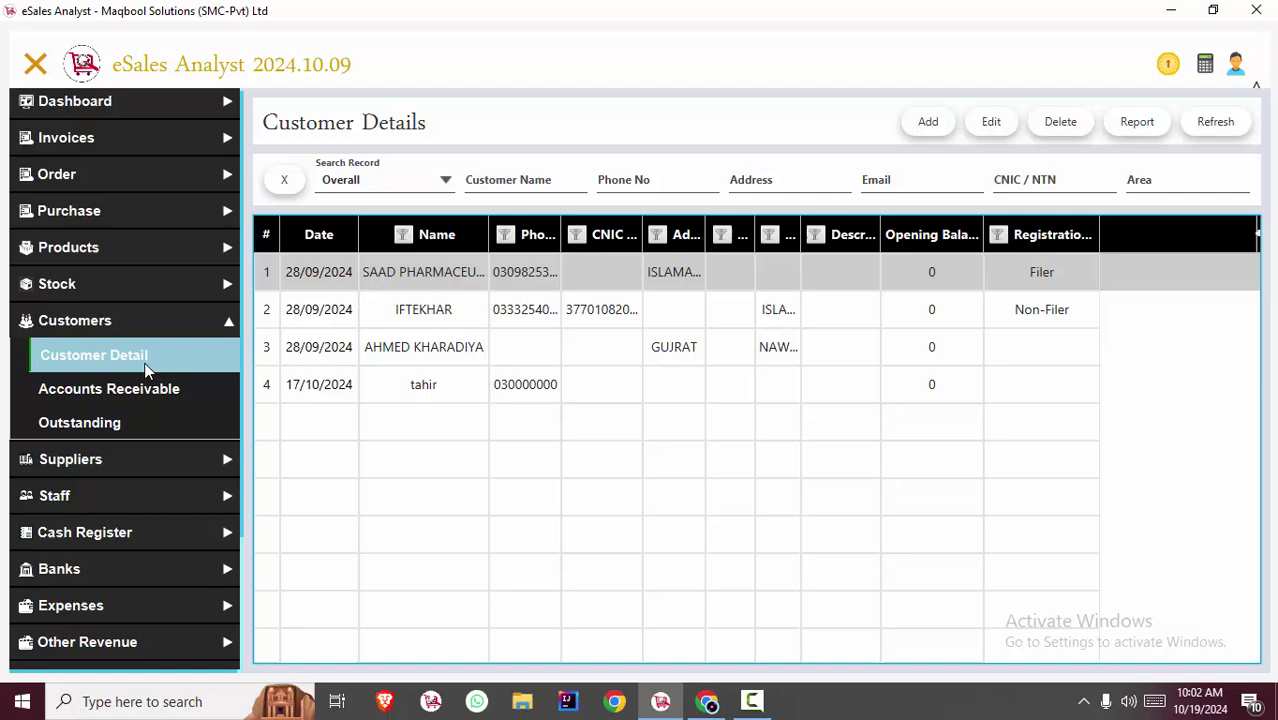
Step: Open the first customer's record for editing, examine the registration status options and close it without changes
{"action": "left_click", "coordinate": [994, 121]}
{"action": "left_click", "coordinate": [900, 466]}
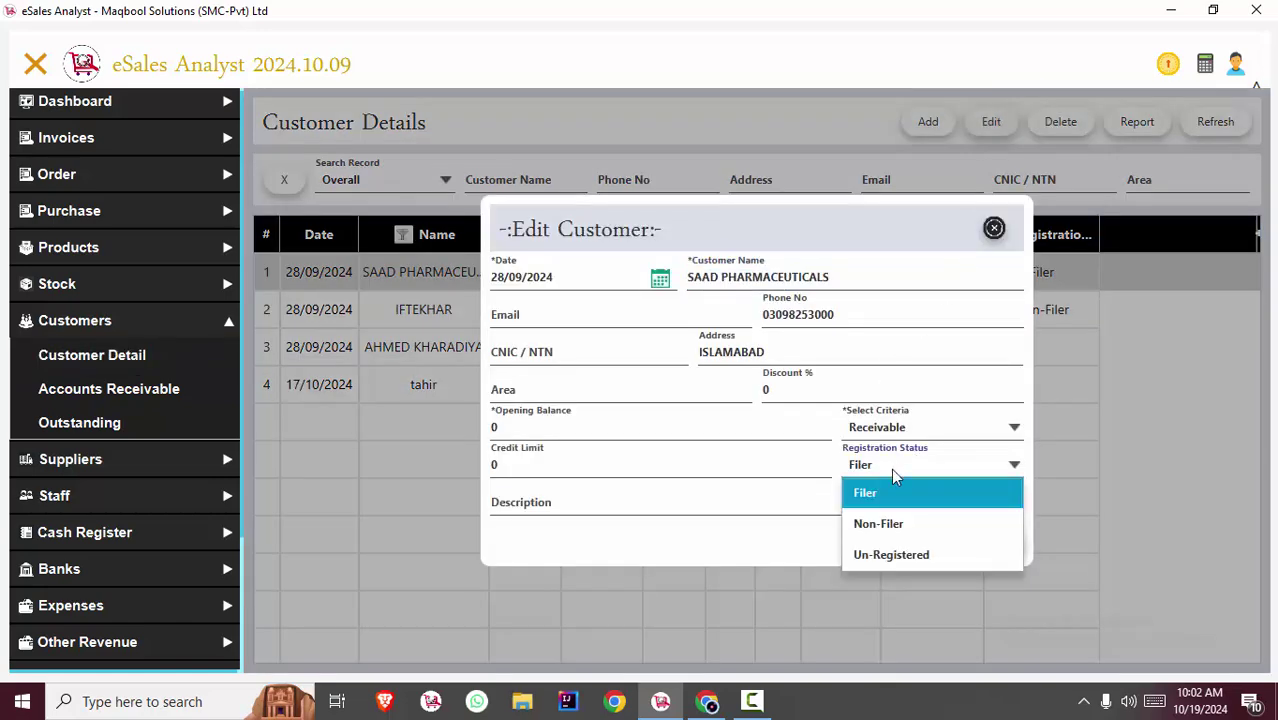
{"action": "left_click", "coordinate": [994, 228]}
{"action": "left_click", "coordinate": [994, 228]}
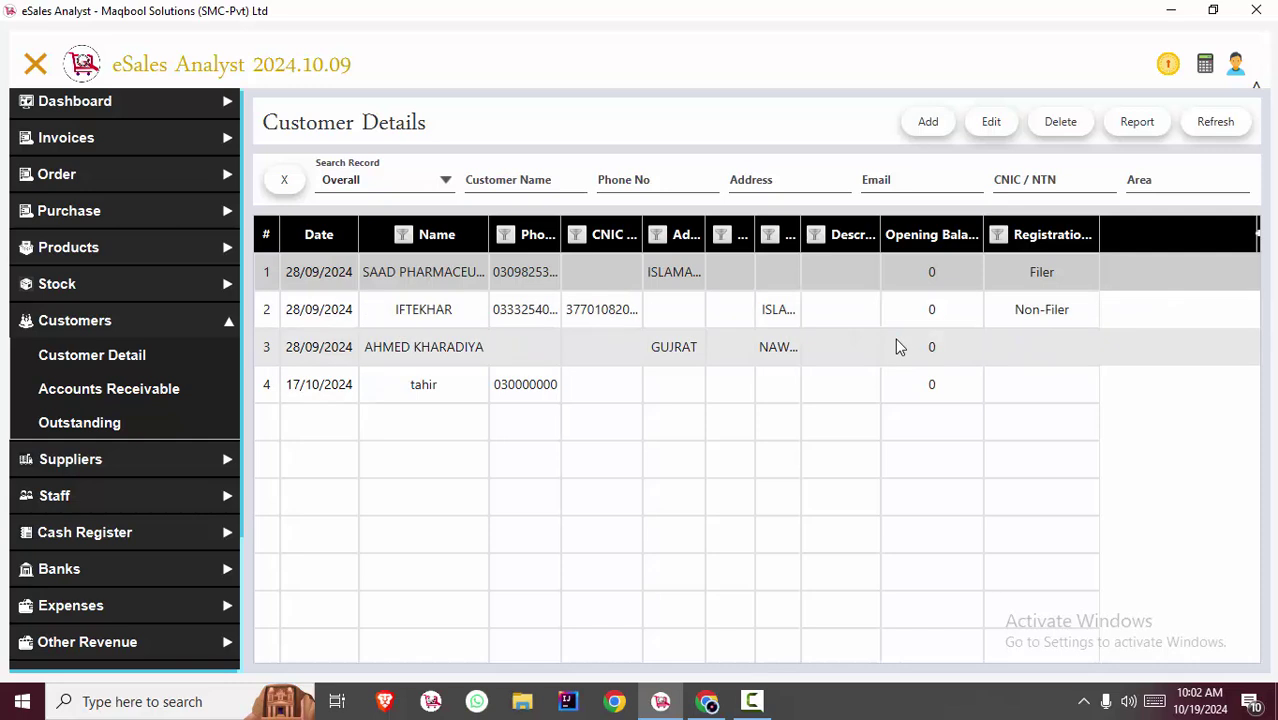
Step: Start an invoice for the filer customer SAAD PHARMACEUTICALS and check the applied tax percentage
{"action": "key", "text": "F1"}
{"action": "key", "text": "Down"}
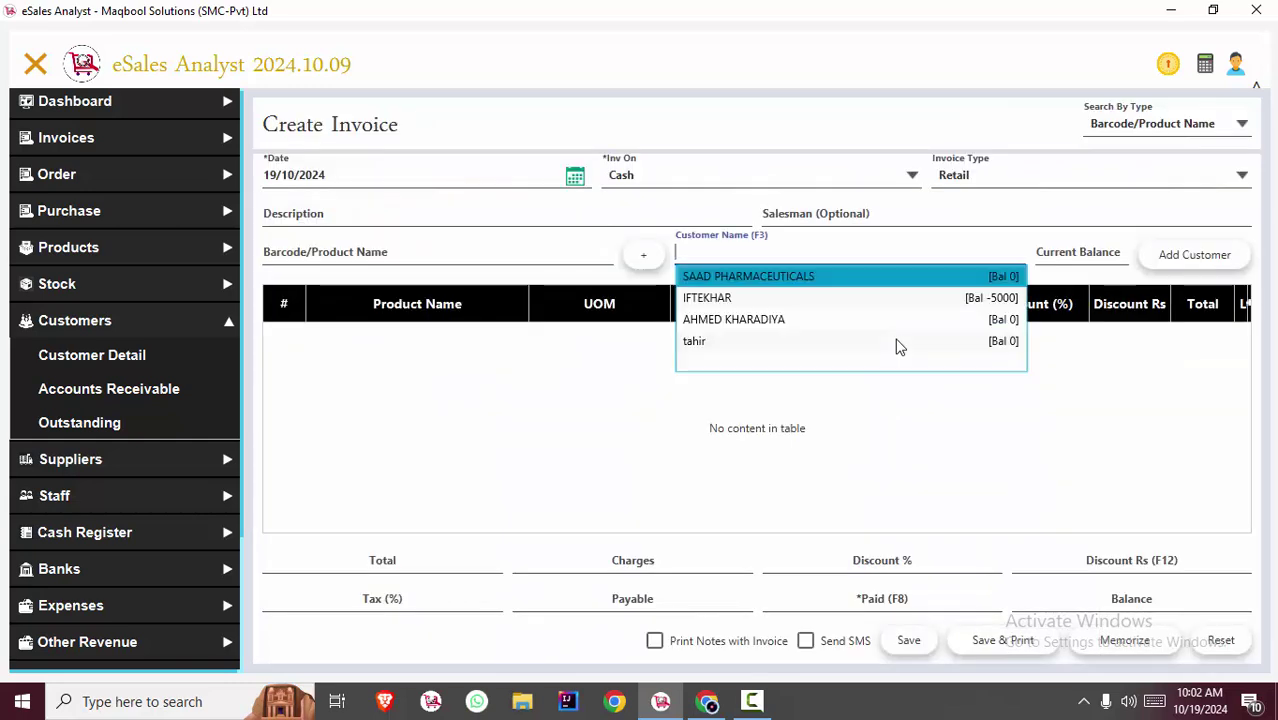
{"action": "key", "text": "Return"}
{"action": "left_click", "coordinate": [380, 598]}
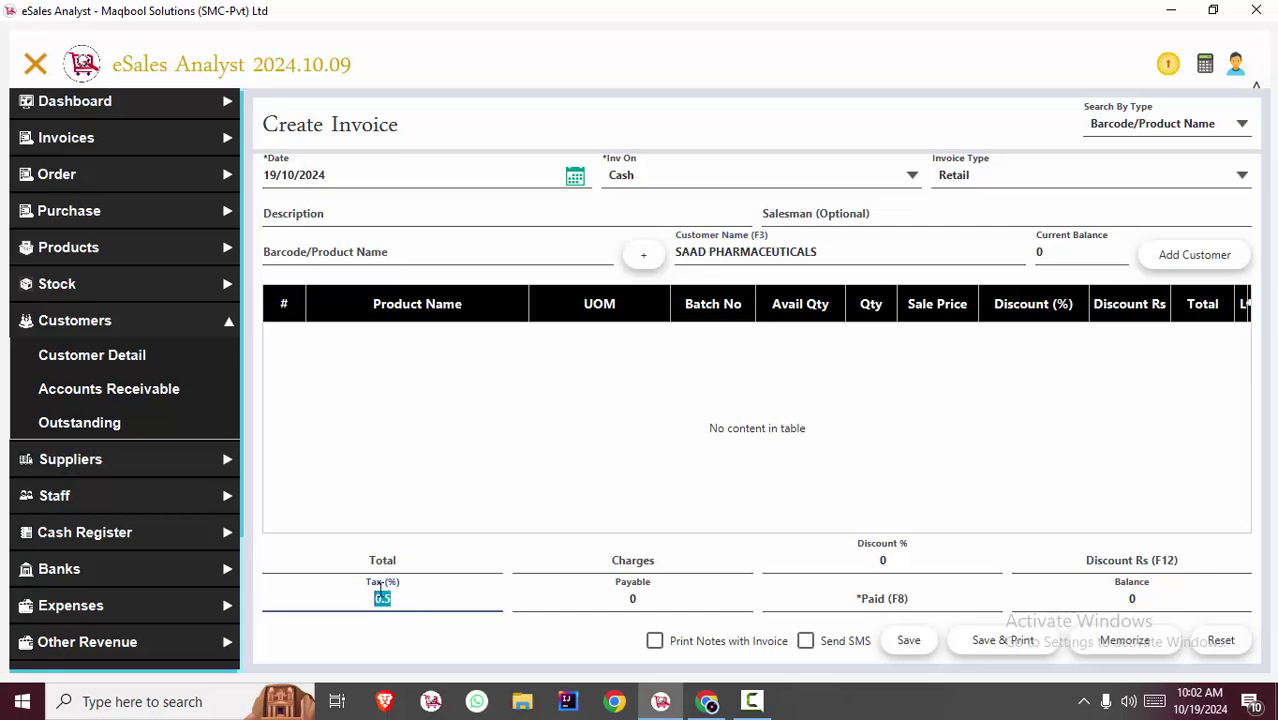
Step: Change the invoice customer to the second listed, non-filer customer and check the applied tax percentage
{"action": "left_click", "coordinate": [866, 234]}
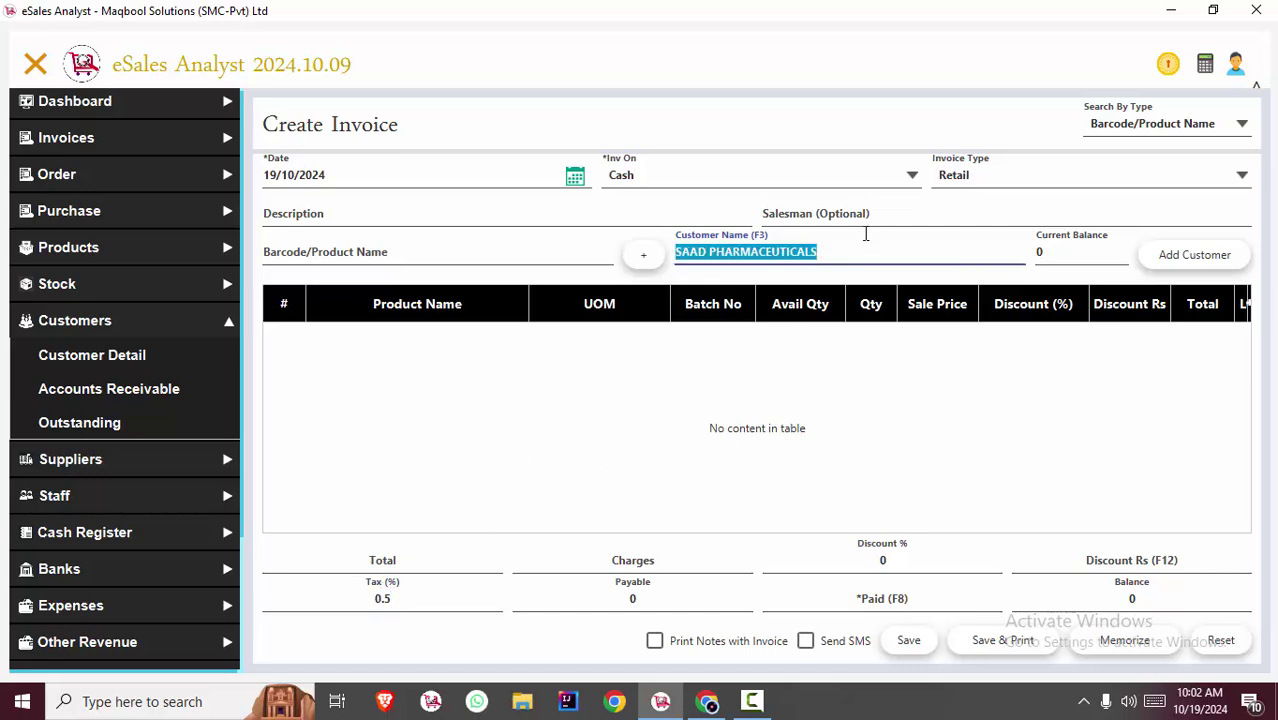
{"action": "key", "text": "Down"}
{"action": "key", "text": "Down"}
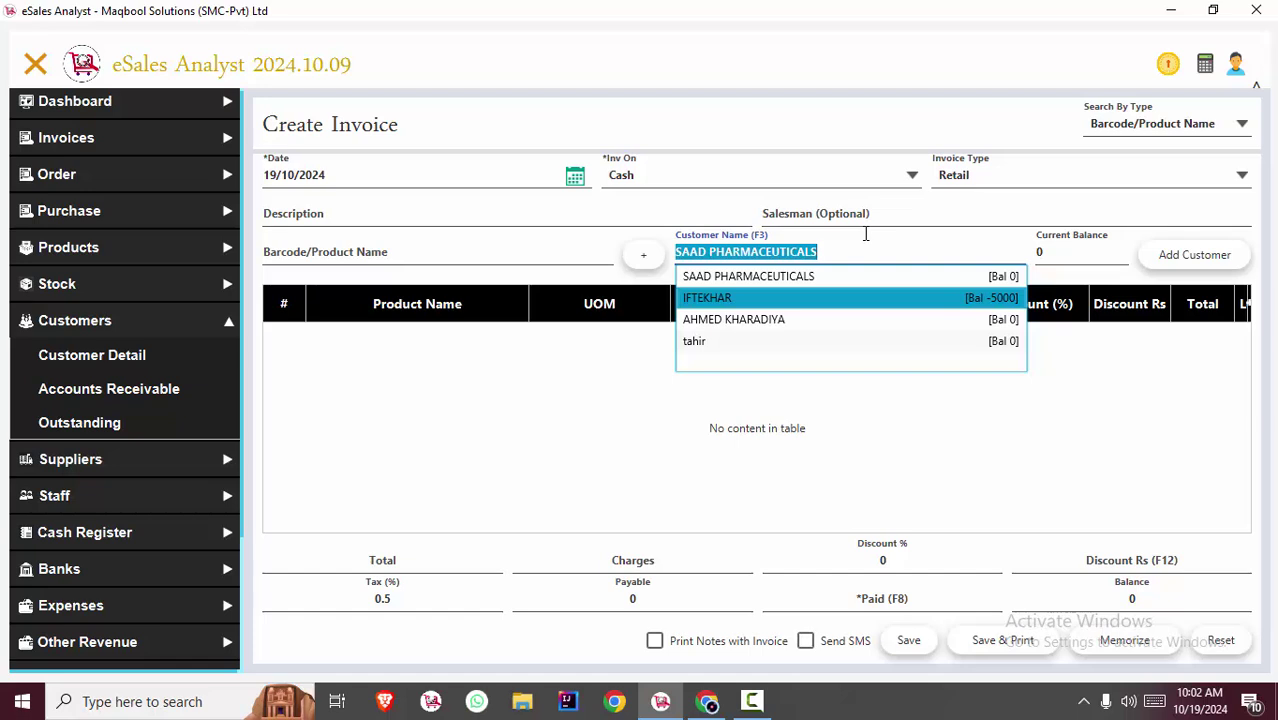
{"action": "key", "text": "Return"}
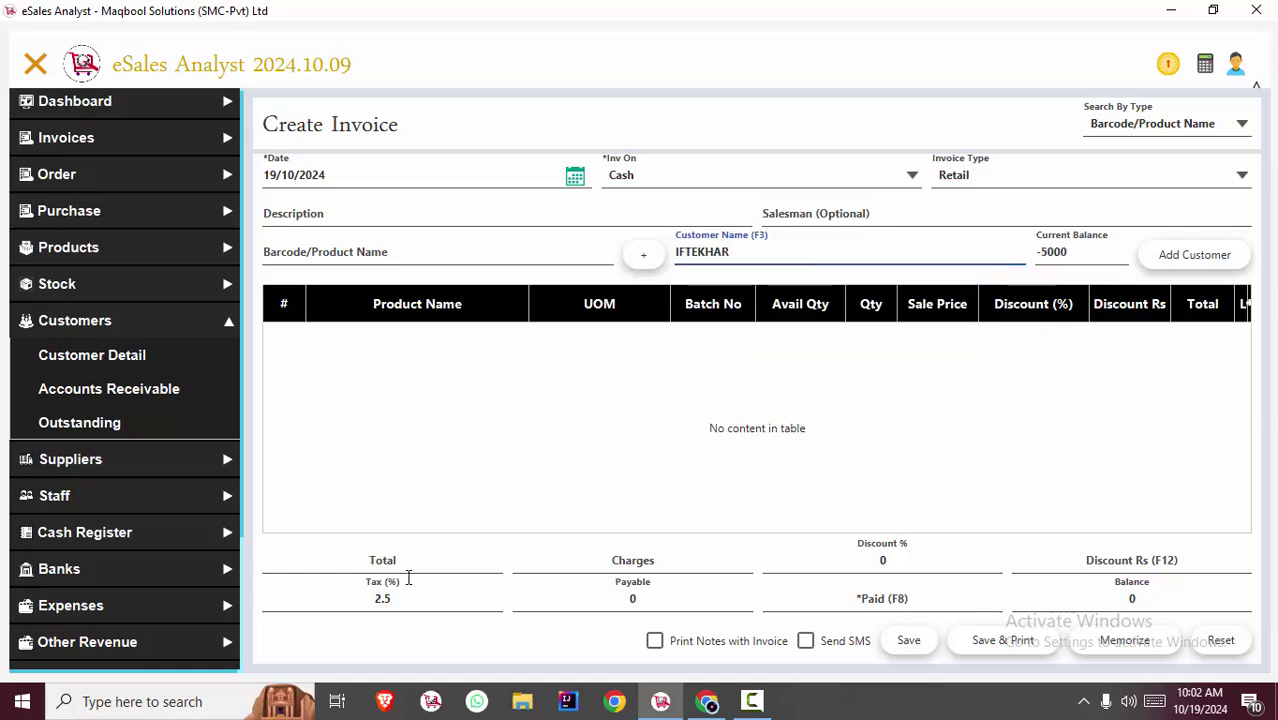
{"action": "left_click", "coordinate": [339, 593]}
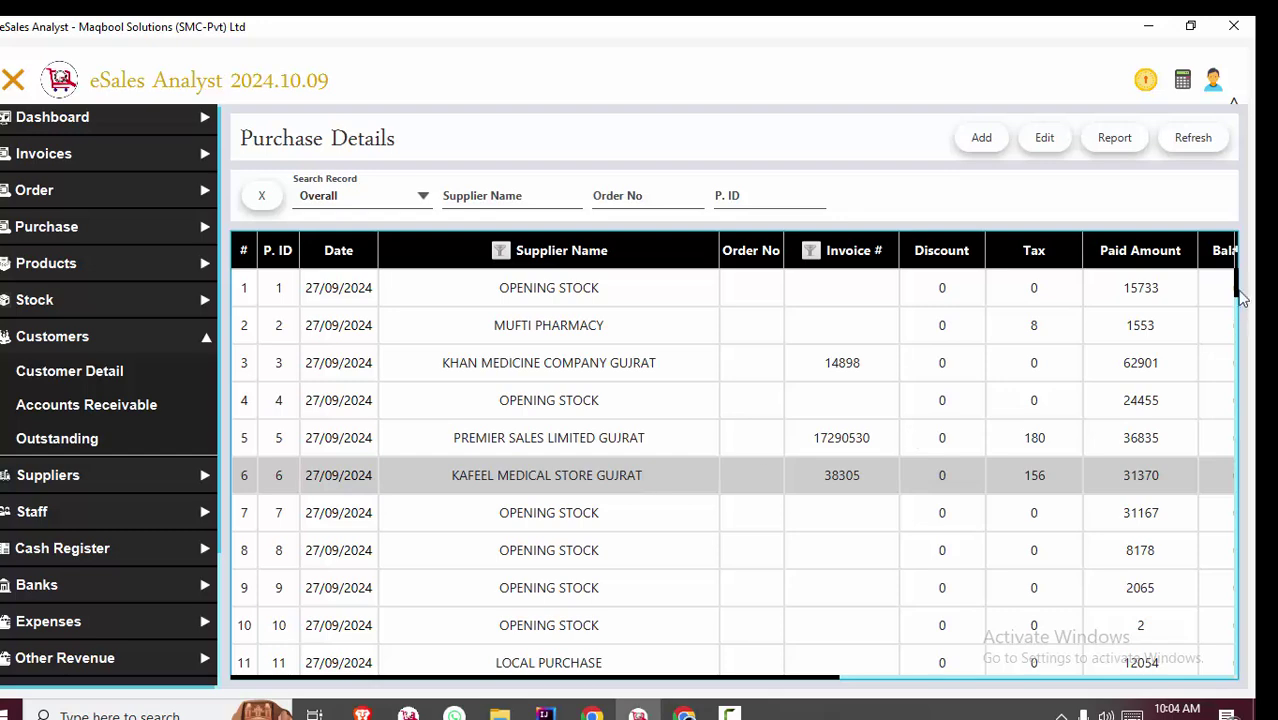
Step: Edit the KAFEEL MEDICAL STORE GUJRAT purchase with P. ID 98, set METHYCOBAL TAB 500MG, 100S purchase price to 2560 and save
{"action": "left_click_drag", "start_coordinate": [1236, 290], "coordinate": [1232, 532]}
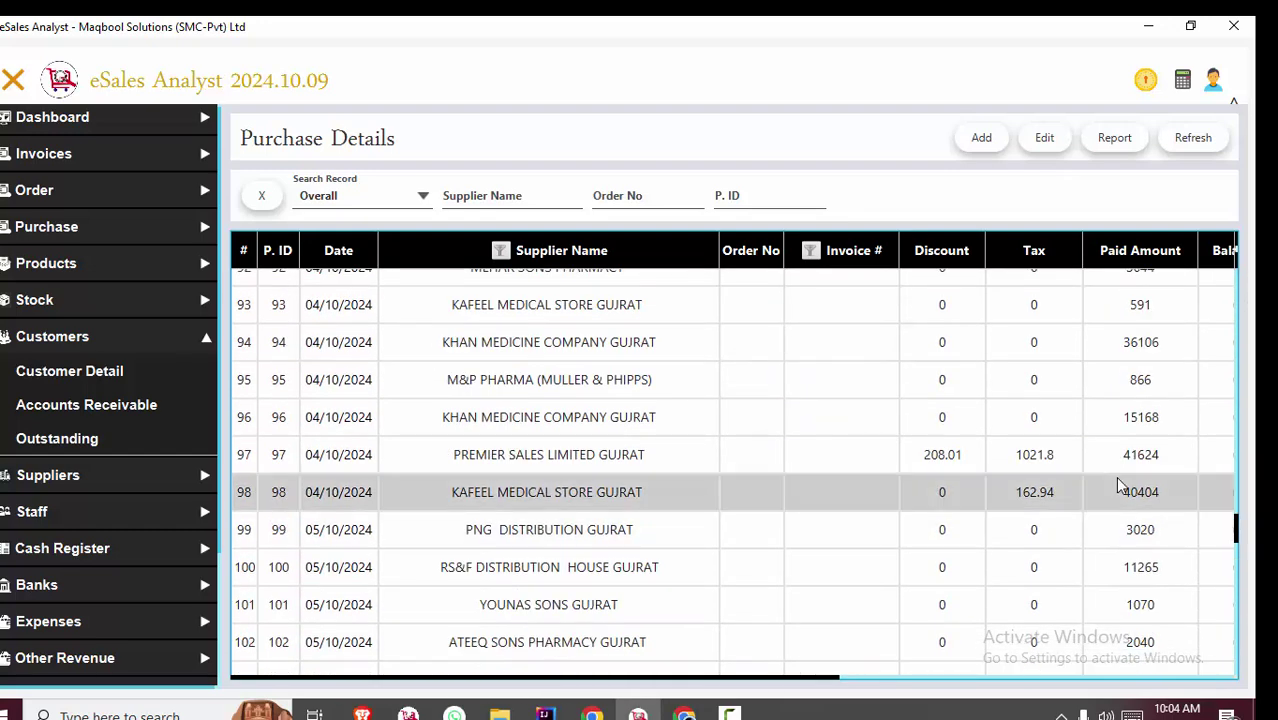
{"action": "left_click", "coordinate": [1044, 138]}
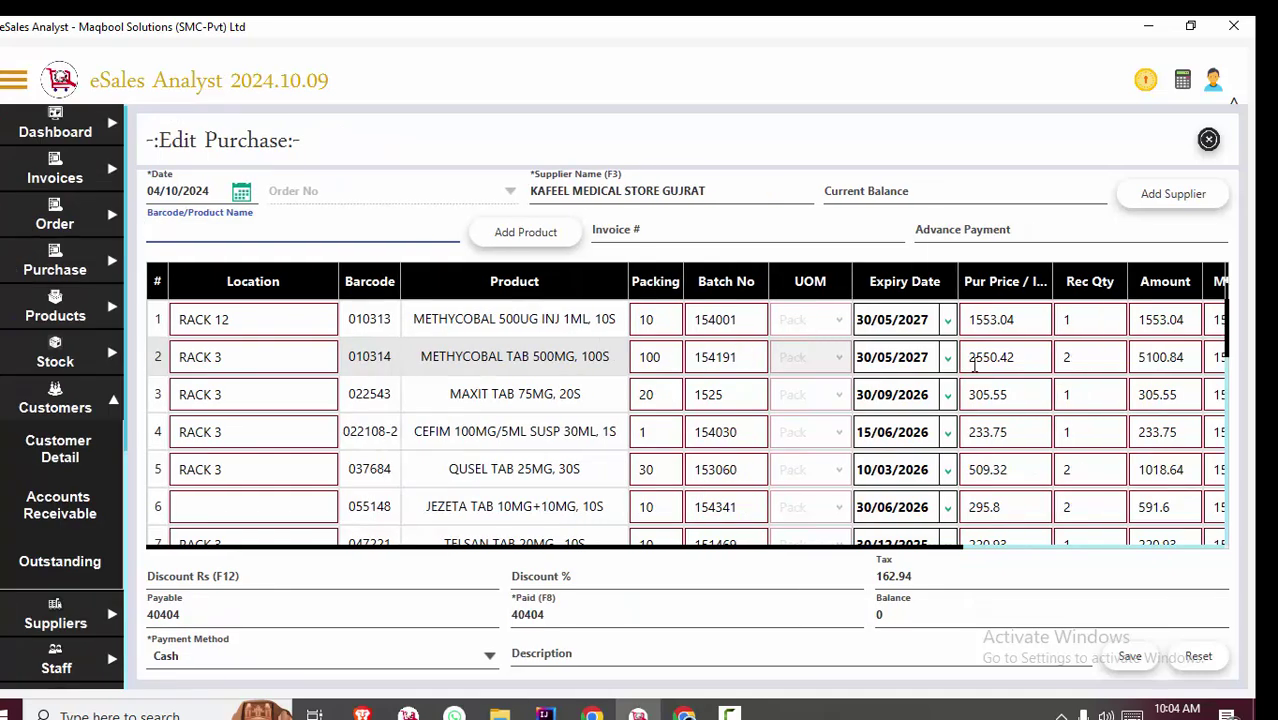
{"action": "left_click", "coordinate": [966, 357]}
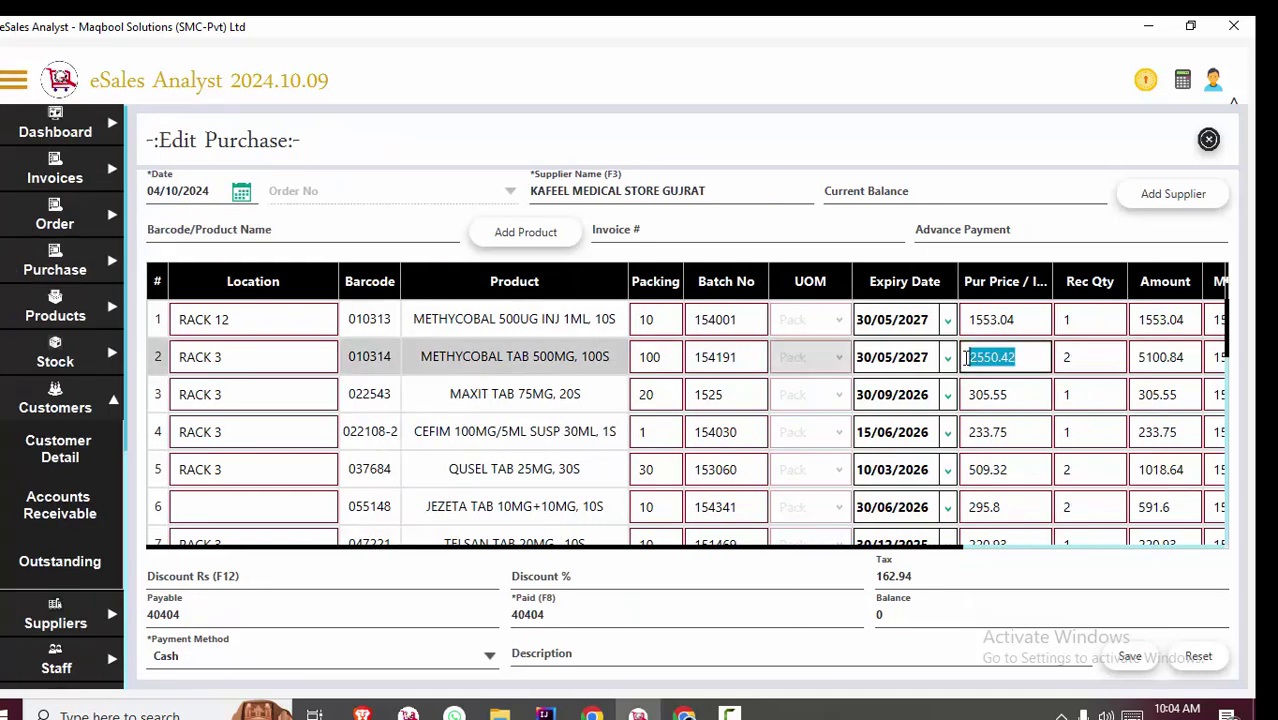
{"action": "type", "text": "2560"}
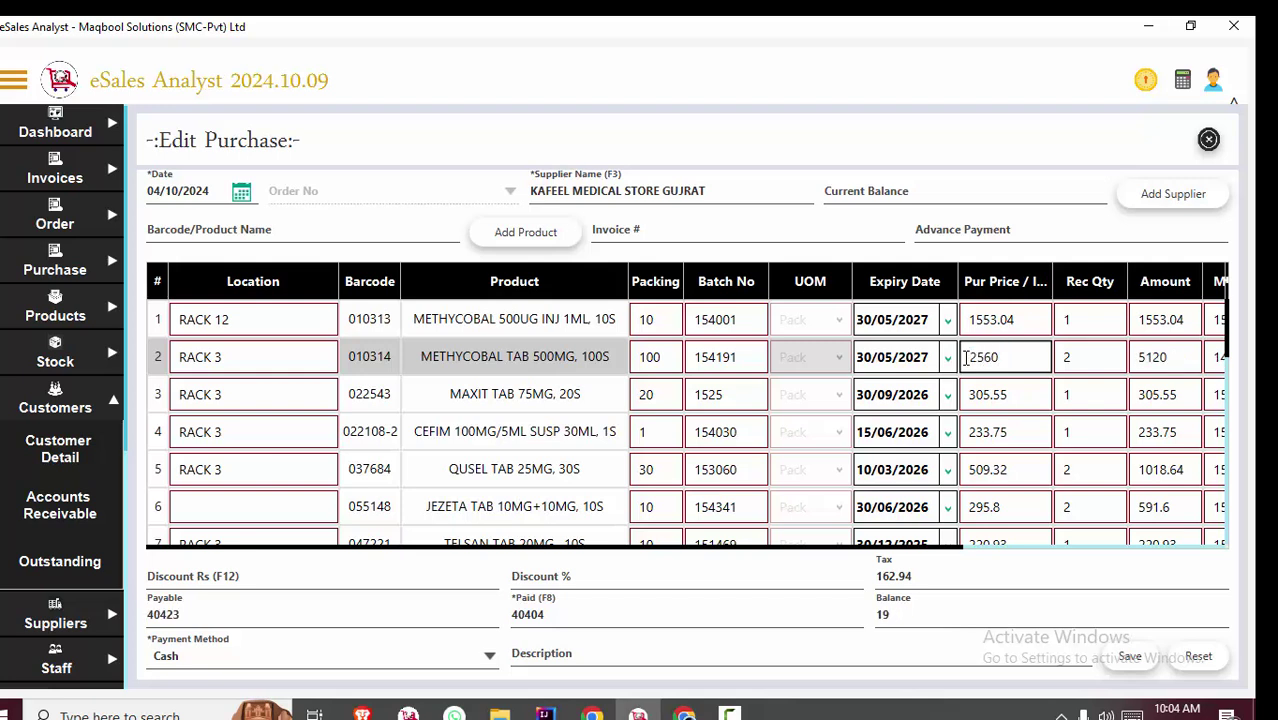
{"action": "left_click", "coordinate": [963, 393]}
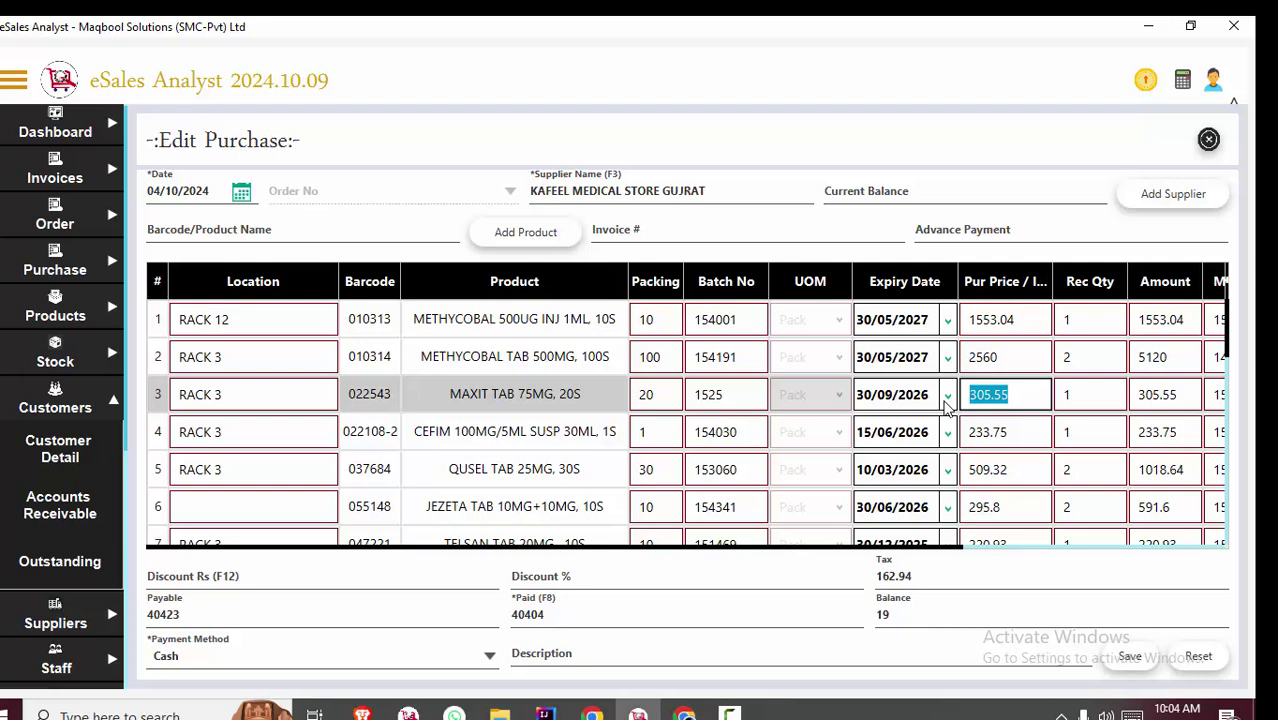
{"action": "key", "text": "ctrl+s"}
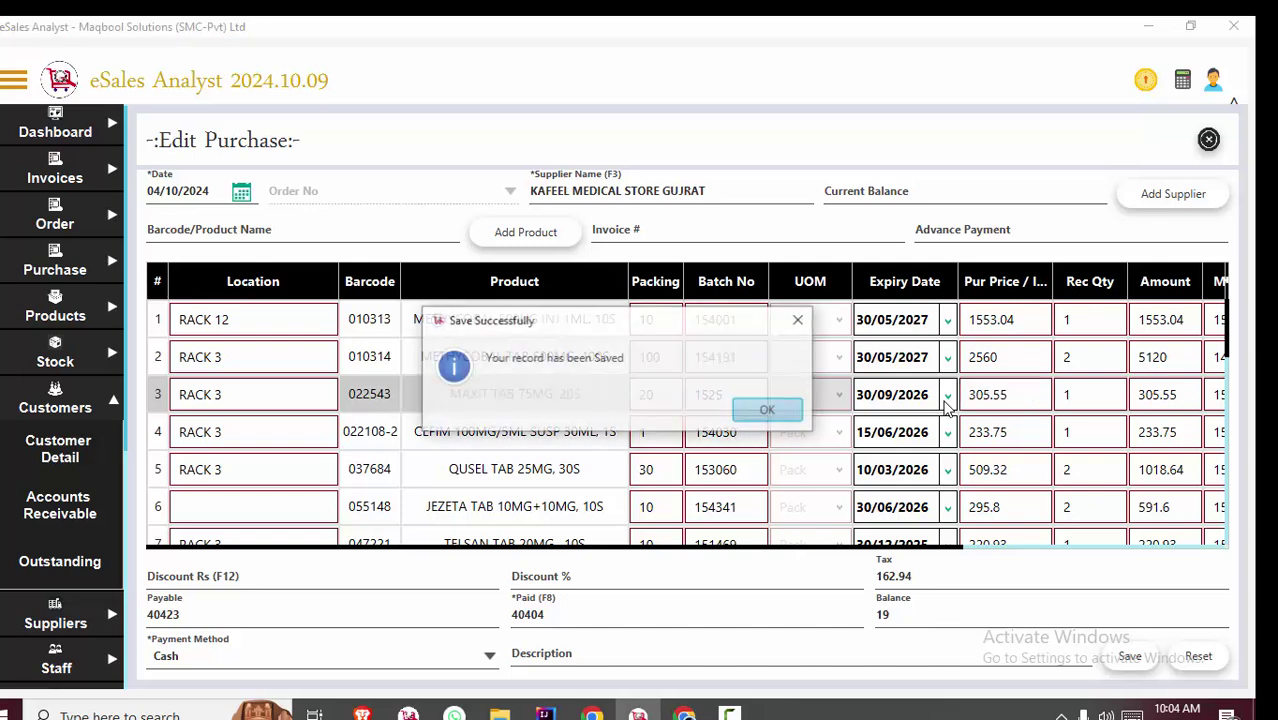
{"action": "key", "text": "Return"}
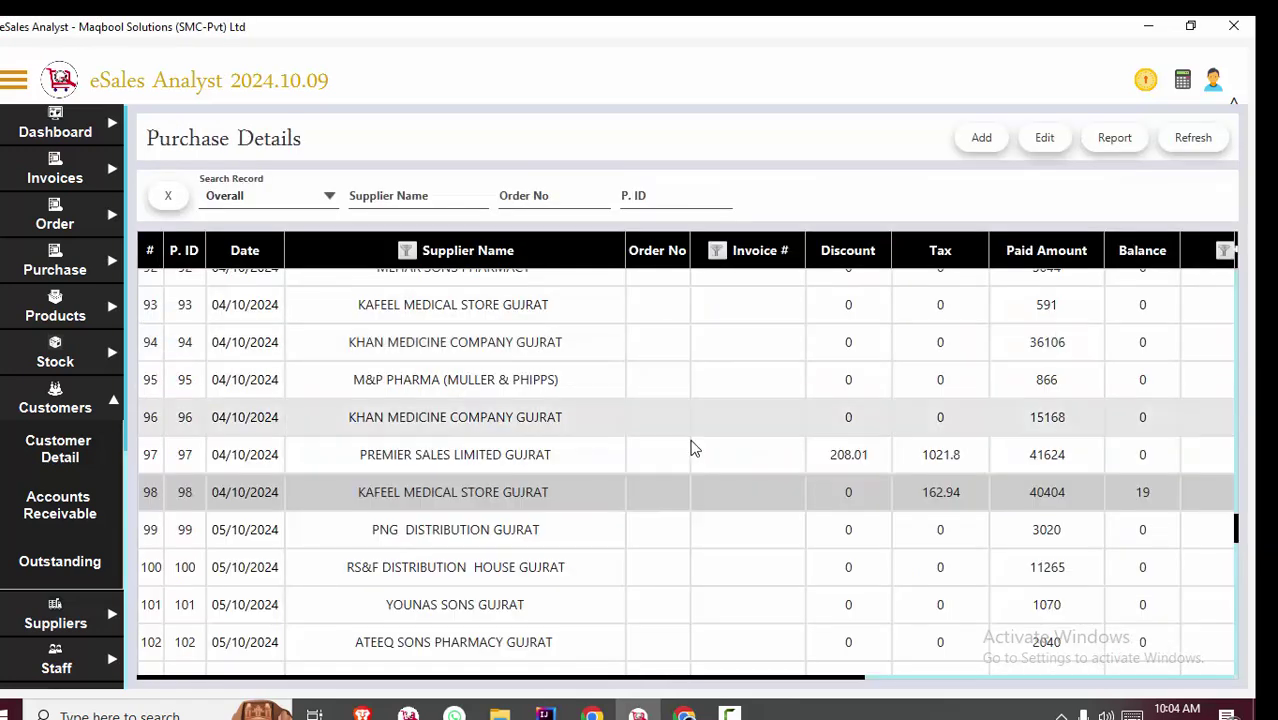
Step: Edit the PREMIER SALES LIMITED GUJRAT purchase with P. ID 97, set DISPRIN TAB, 100S purchase price to 231 and save
{"action": "left_click", "coordinate": [693, 450]}
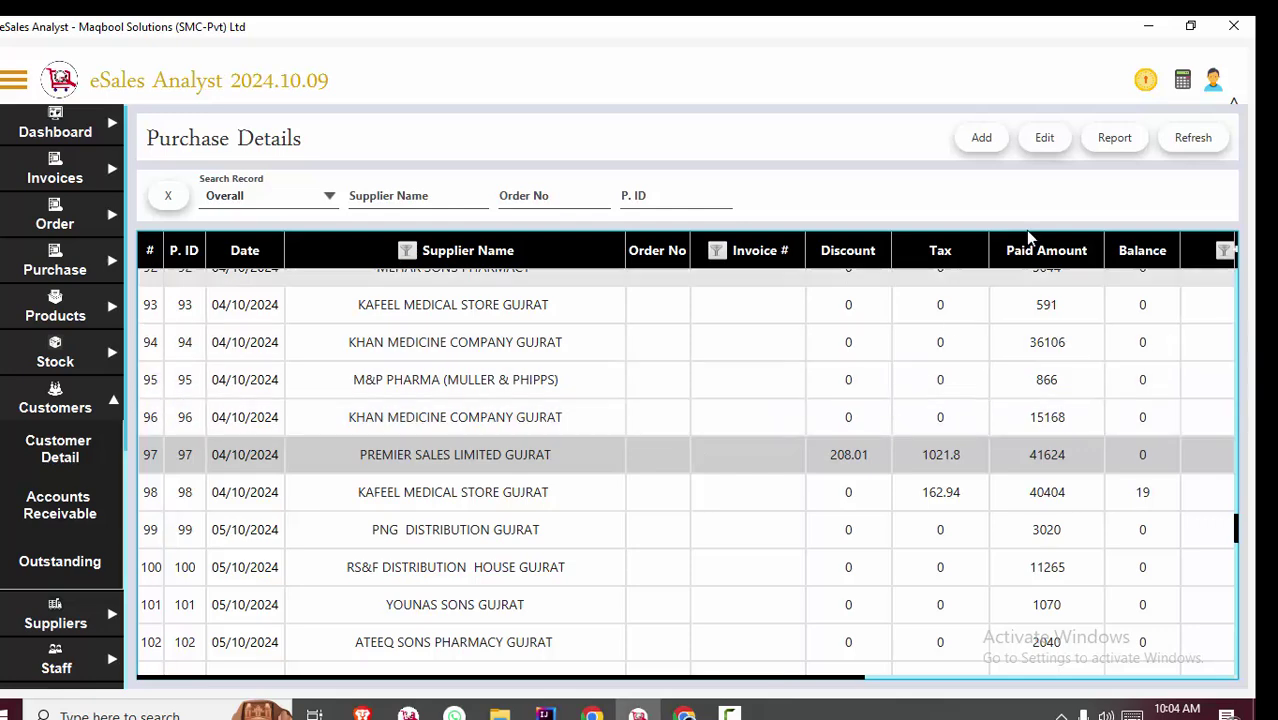
{"action": "left_click", "coordinate": [1036, 146]}
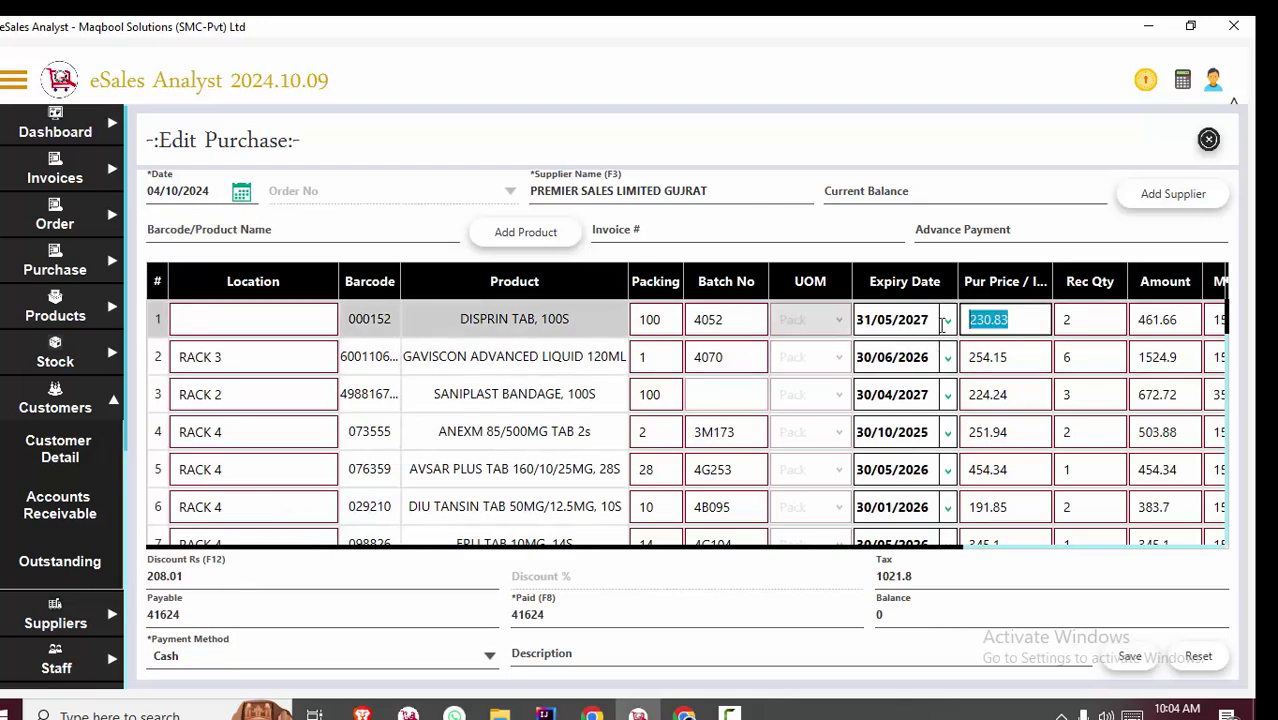
{"action": "type", "text": "231"}
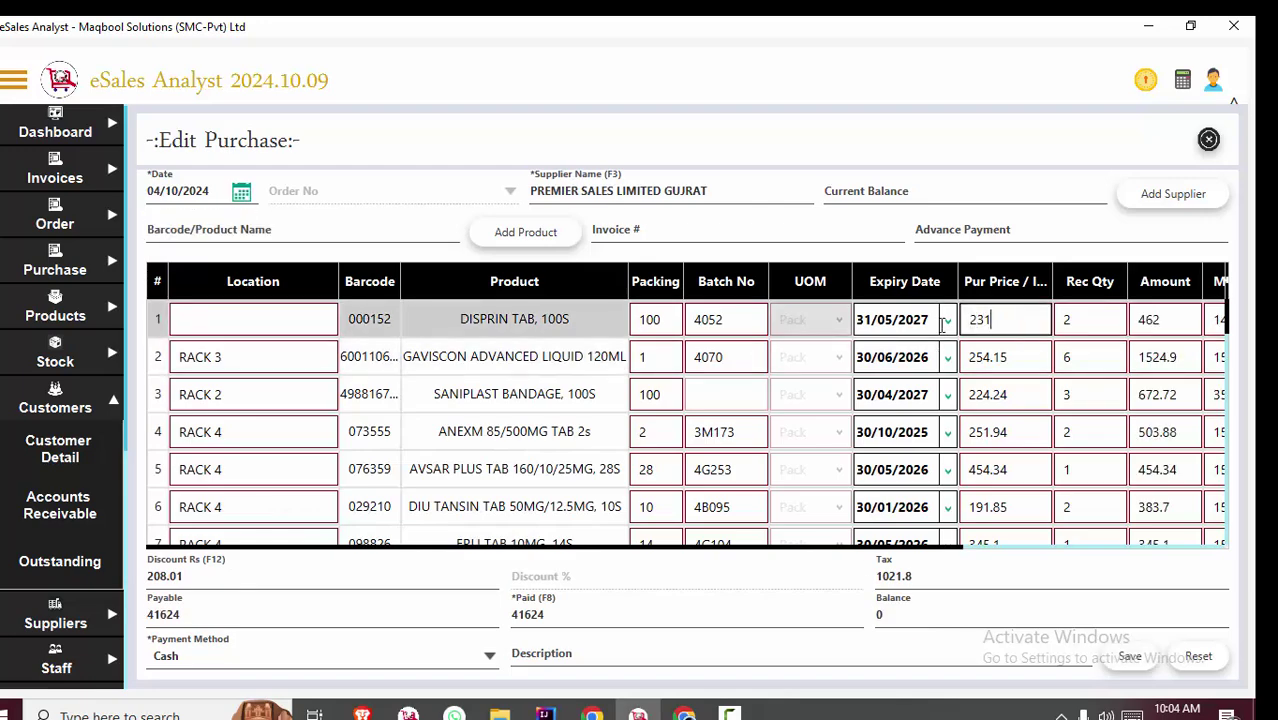
{"action": "key", "text": "ctrl+s"}
{"action": "key", "text": "Return"}
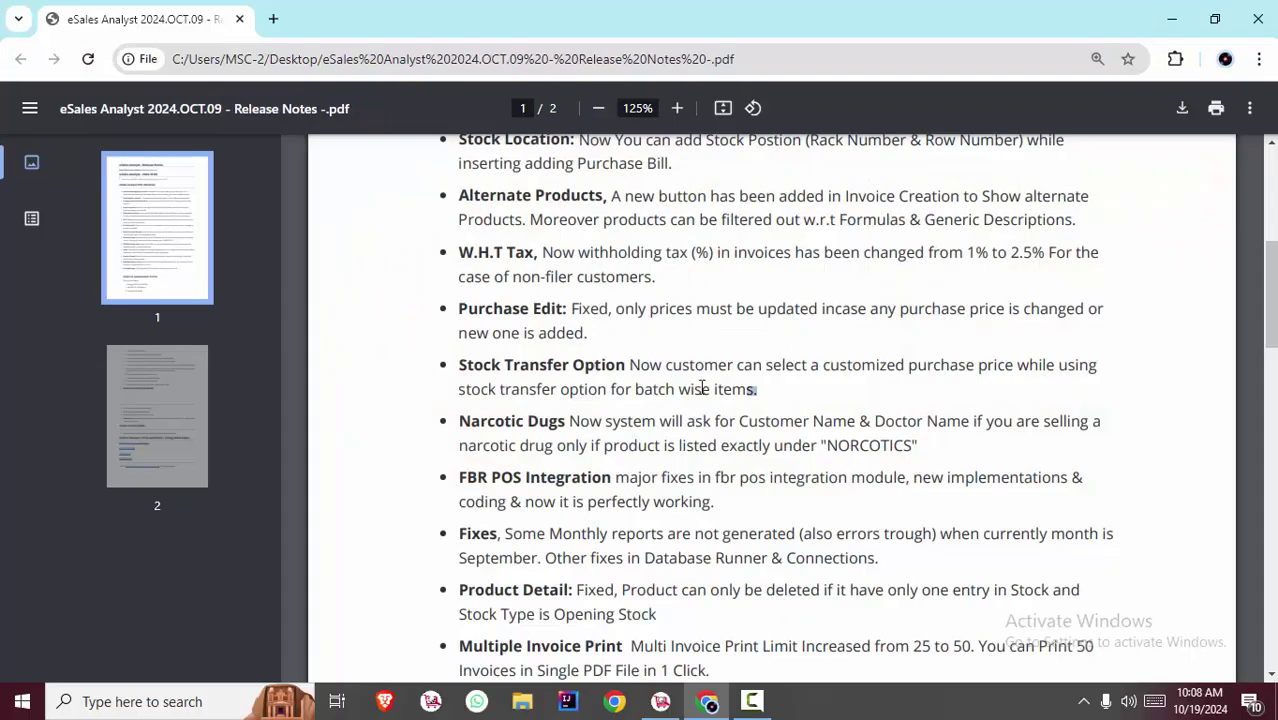
Step: Highlight the Stock Transfer Option release note and start a new stock entry for PANADOL DROP 30ML, 1S in eSales Analyst
{"action": "left_click_drag", "start_coordinate": [757, 390], "coordinate": [632, 364]}
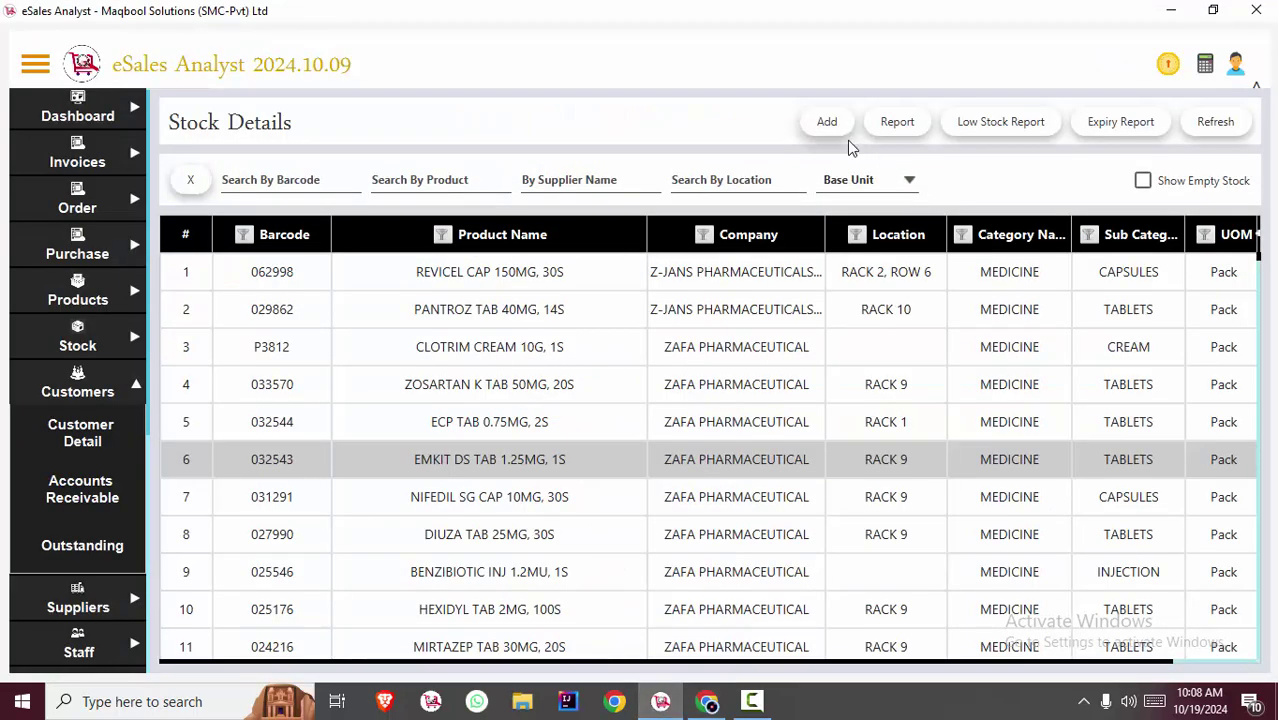
{"action": "left_click", "coordinate": [827, 121]}
{"action": "type", "text": "PANADOL D"}
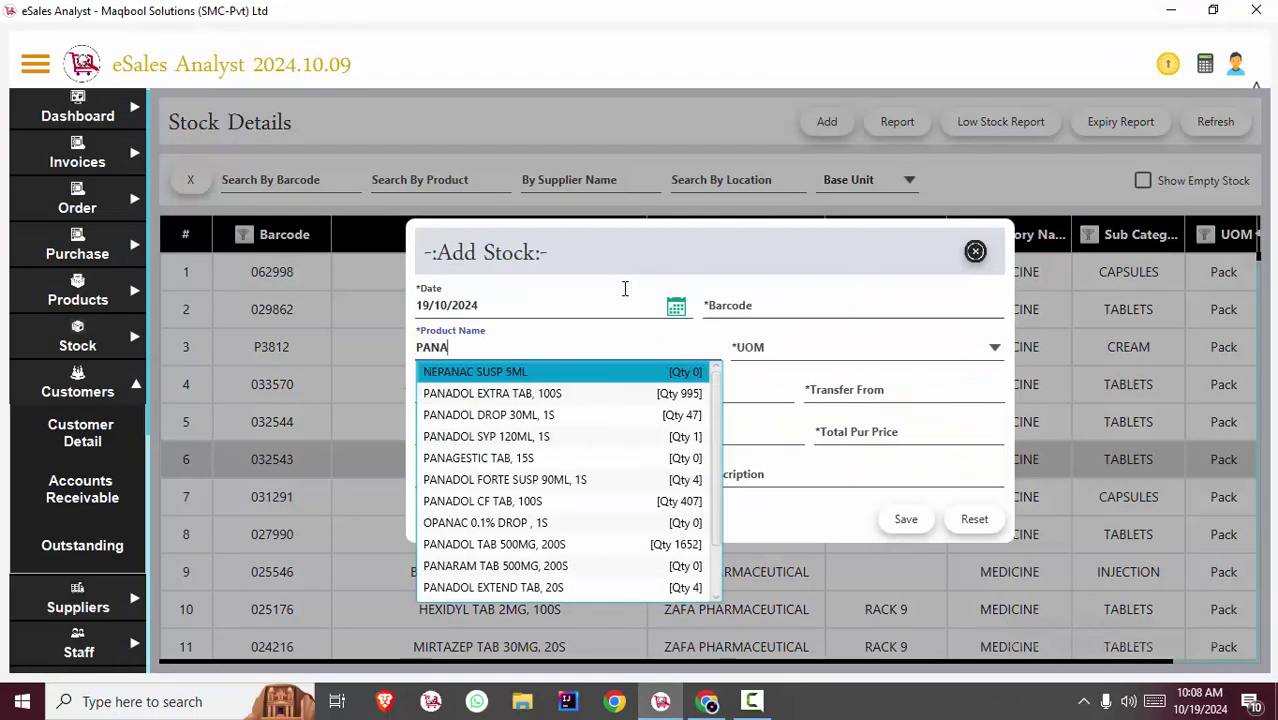
{"action": "key", "text": "Return"}
Step: Select PANADOL DROP 30ML, 1S, set the stock type to Stock Transfer and choose F24X as the batch to transfer from
{"action": "key", "text": "Down"}
{"action": "key", "text": "Down"}
{"action": "key", "text": "Down"}
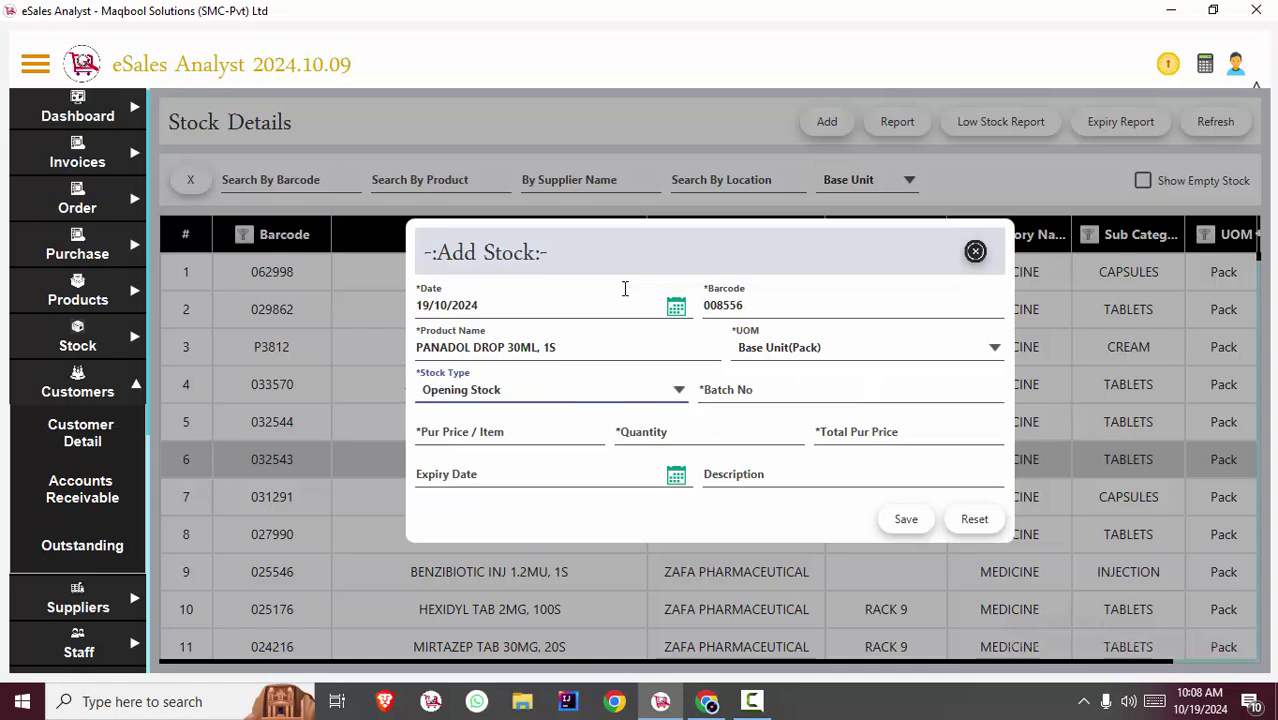
{"action": "key", "text": "Tab"}
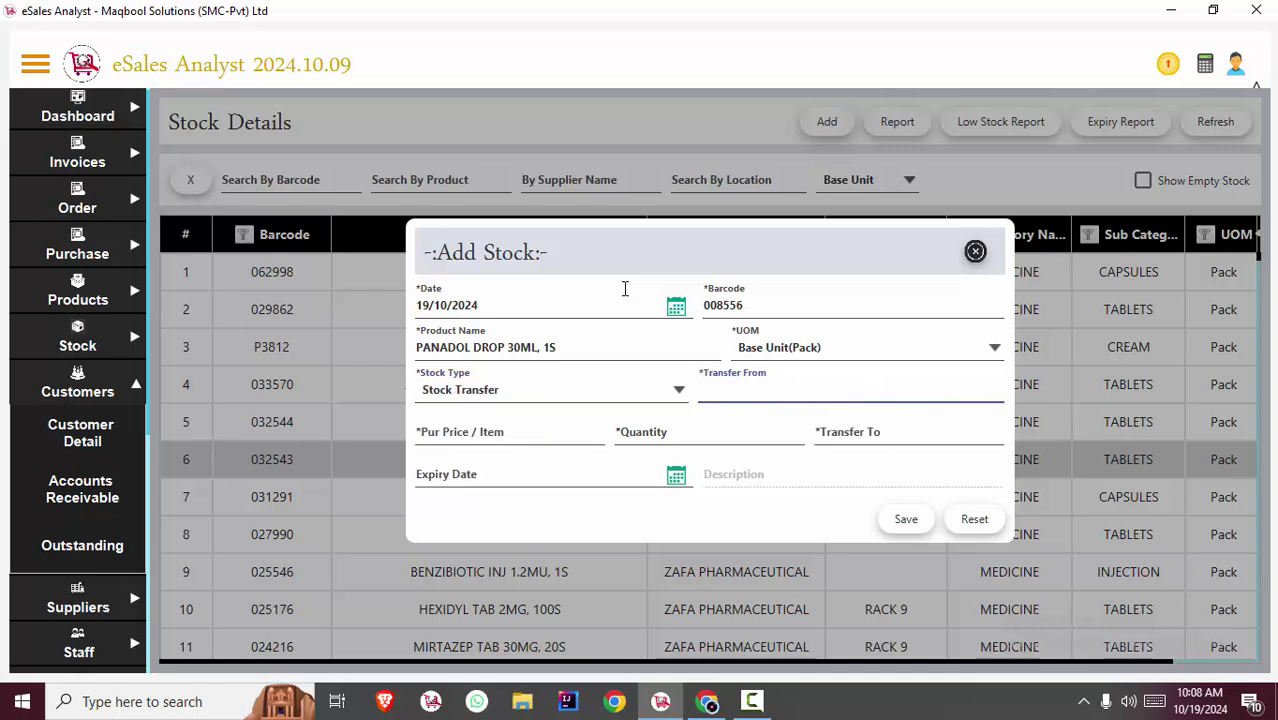
{"action": "key", "text": "Down"}
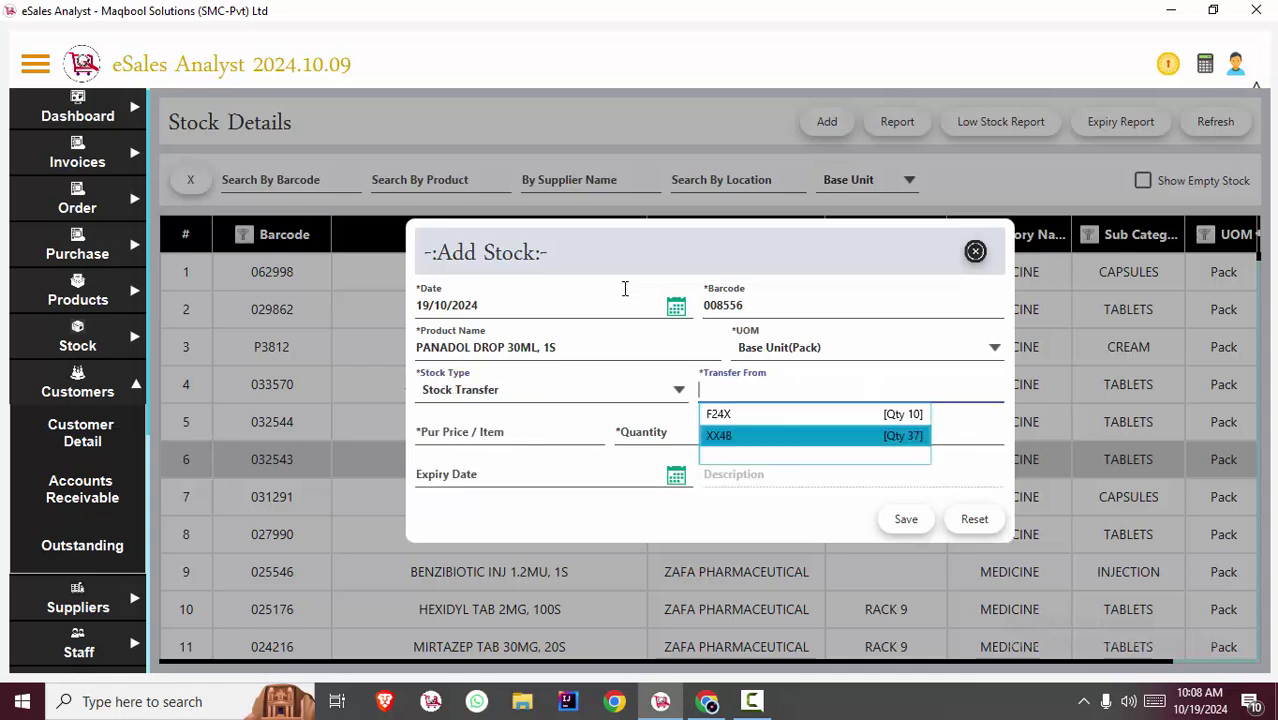
{"action": "key", "text": "Up"}
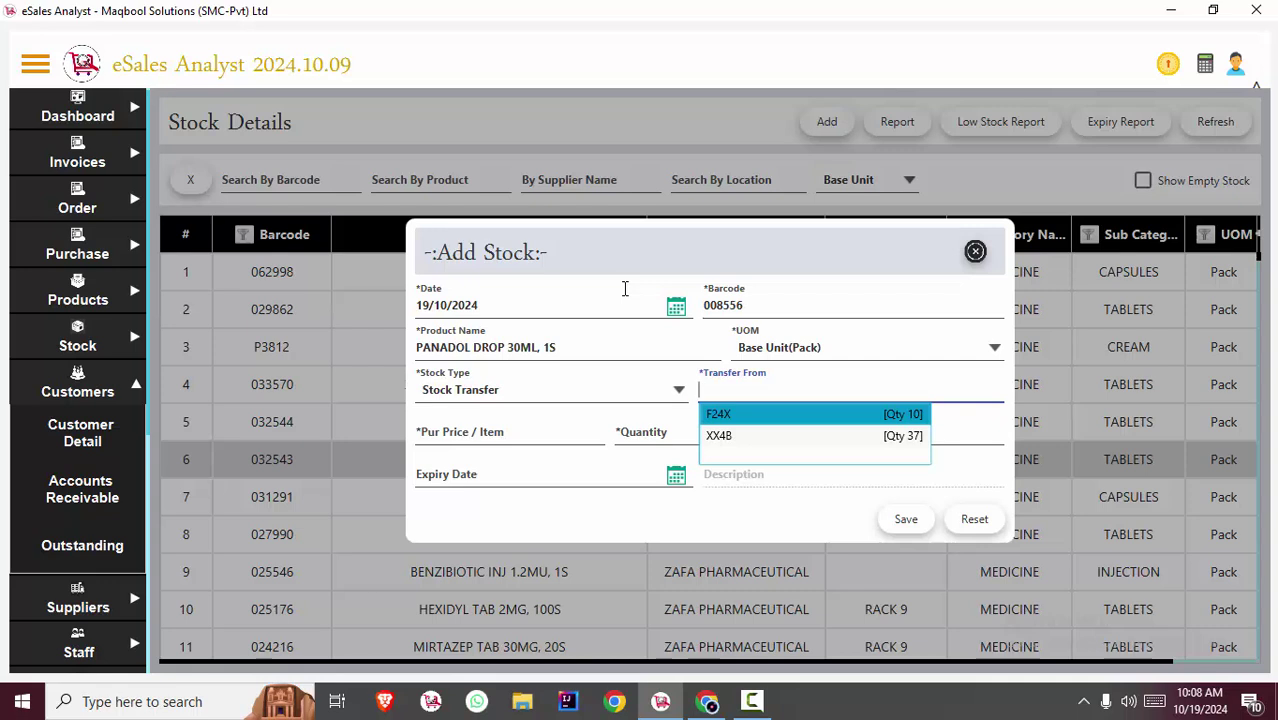
{"action": "key", "text": "Return"}
{"action": "key", "text": "Tab"}
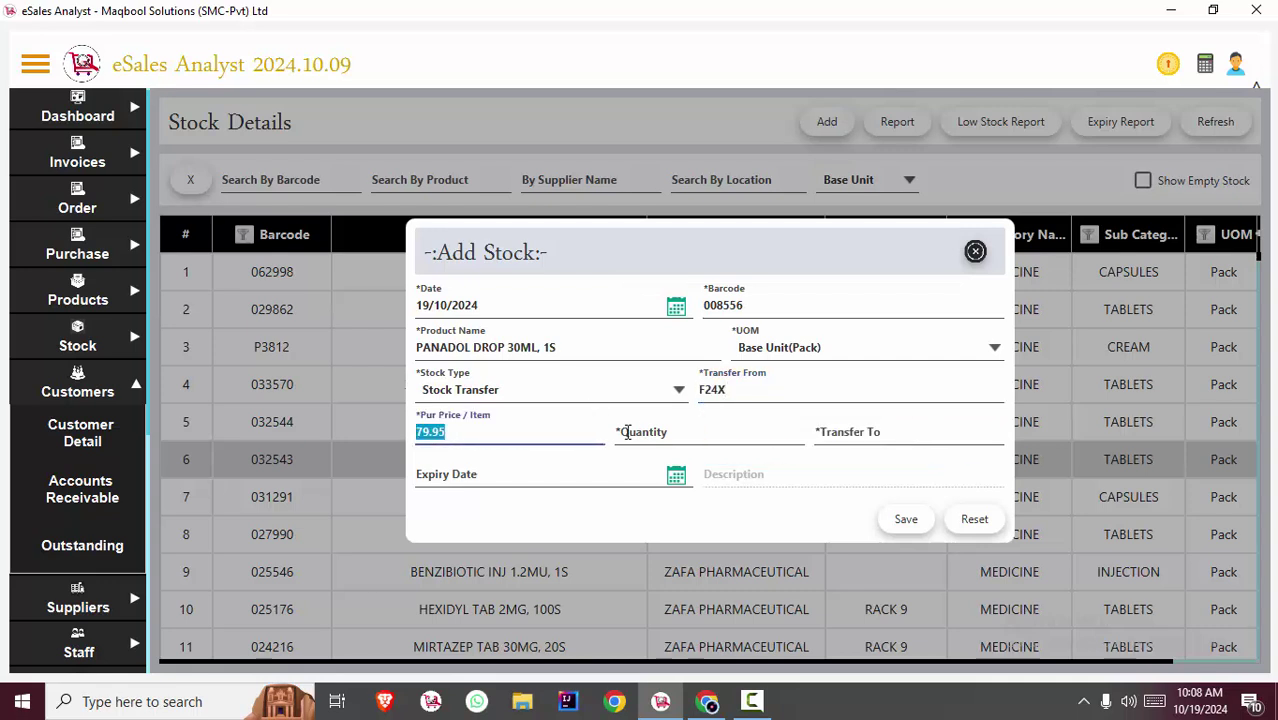
Step: Set the transfer quantity to 1 and choose XX4B as the batch to transfer to
{"action": "left_click", "coordinate": [626, 432]}
{"action": "type", "text": "1"}
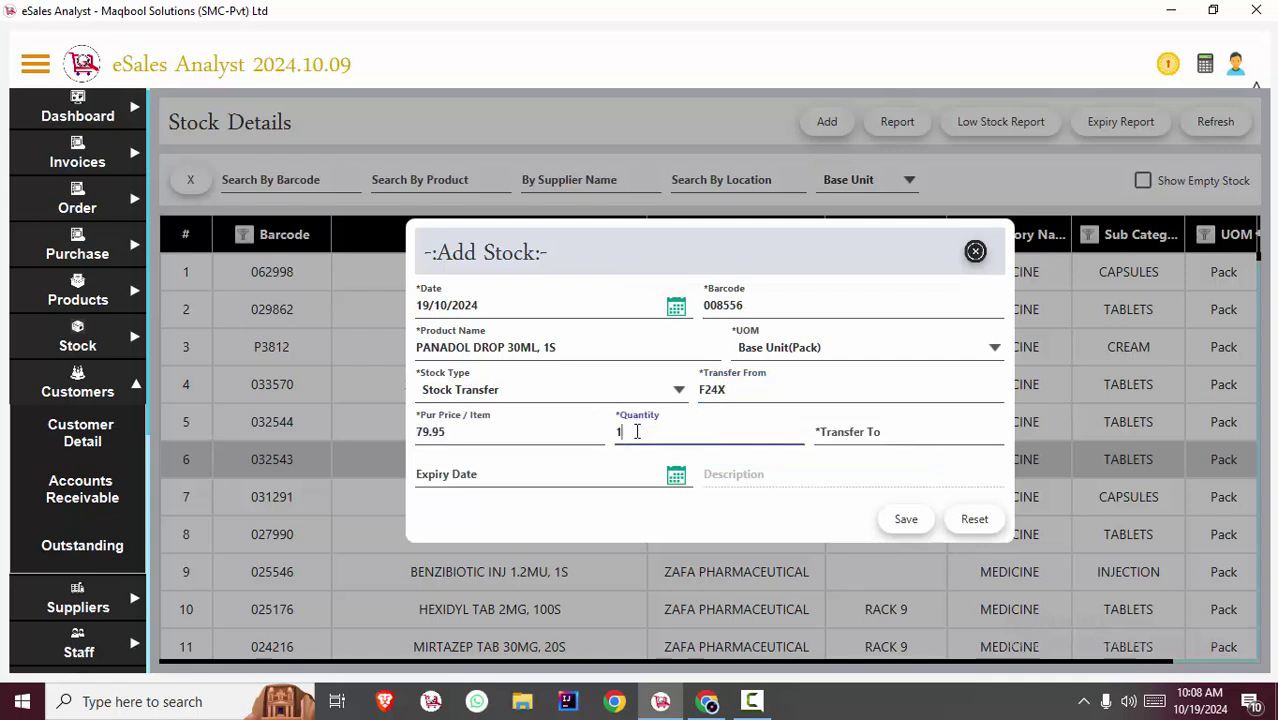
{"action": "left_click", "coordinate": [854, 443]}
{"action": "key", "text": "Down"}
{"action": "key", "text": "Return"}
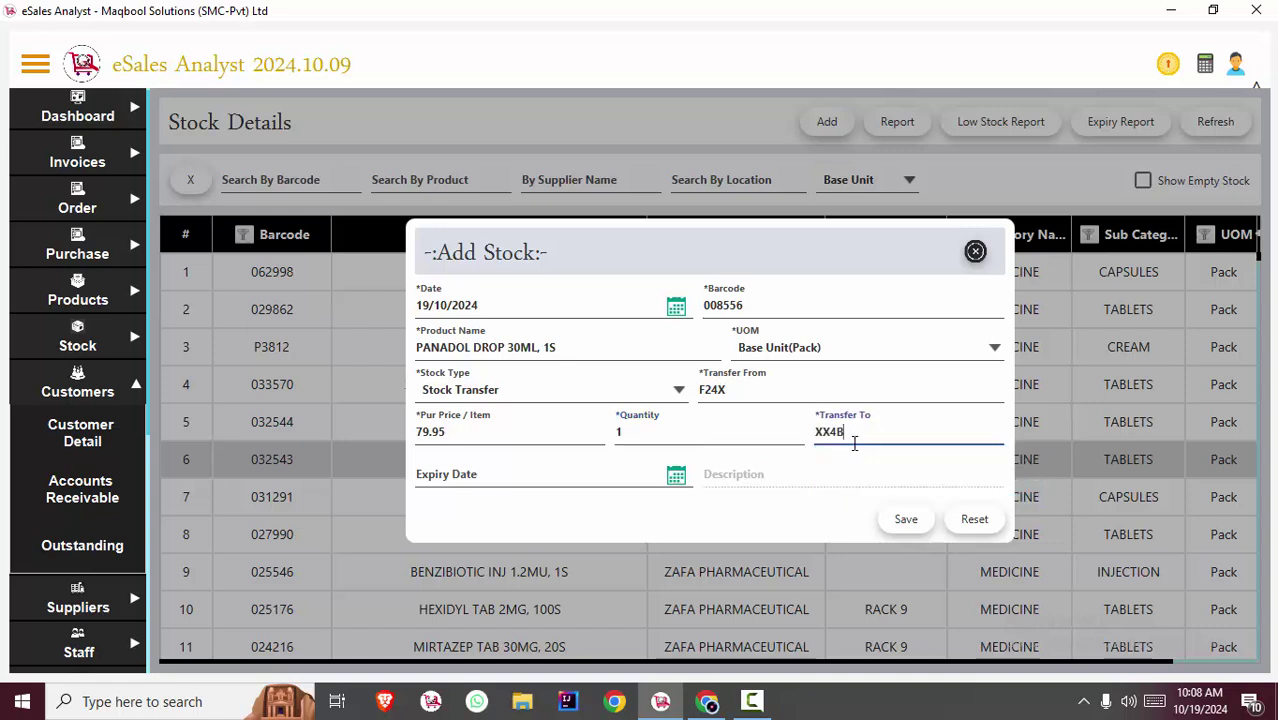
{"action": "double_click", "coordinate": [834, 433]}
{"action": "left_click", "coordinate": [837, 425]}
{"action": "left_click_drag", "start_coordinate": [858, 430], "coordinate": [789, 431]}
Step: Set a customized purchase price of 88 per item for the stock transfer
{"action": "left_click", "coordinate": [525, 431]}
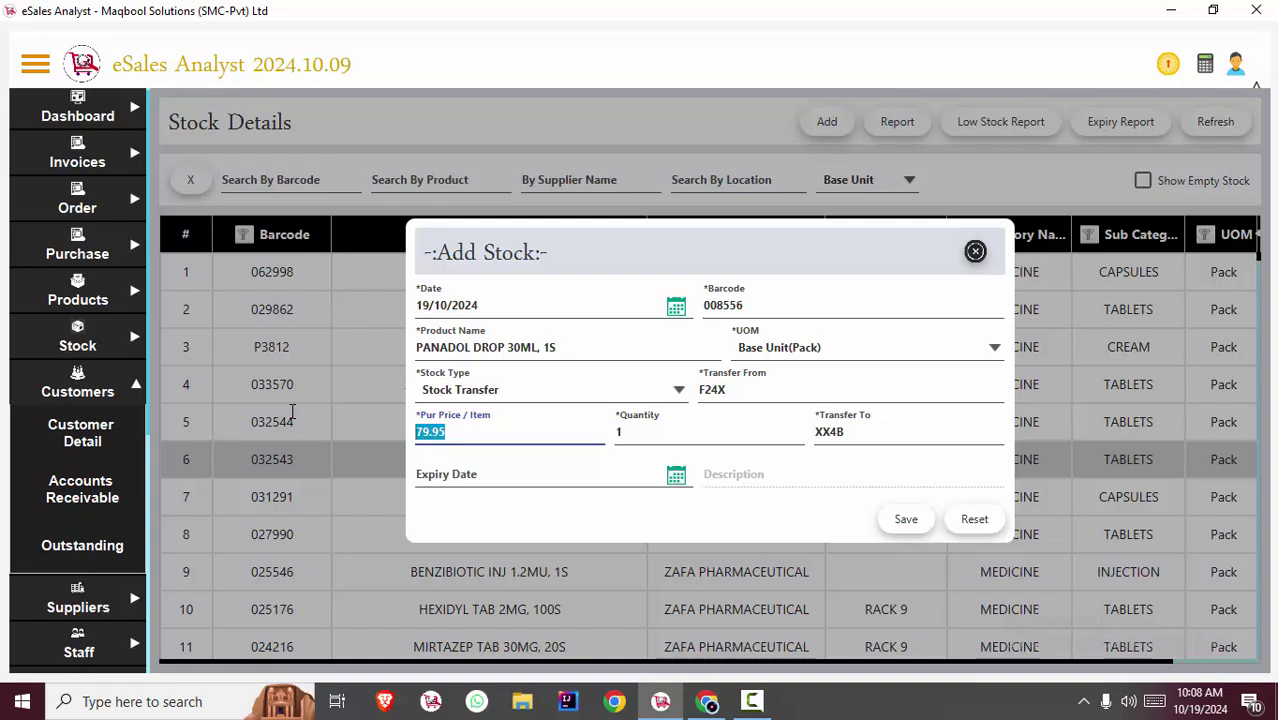
{"action": "type", "text": "84"}
{"action": "key", "text": "ctrl+a"}
{"action": "type", "text": "88"}
{"action": "key", "text": "Tab"}
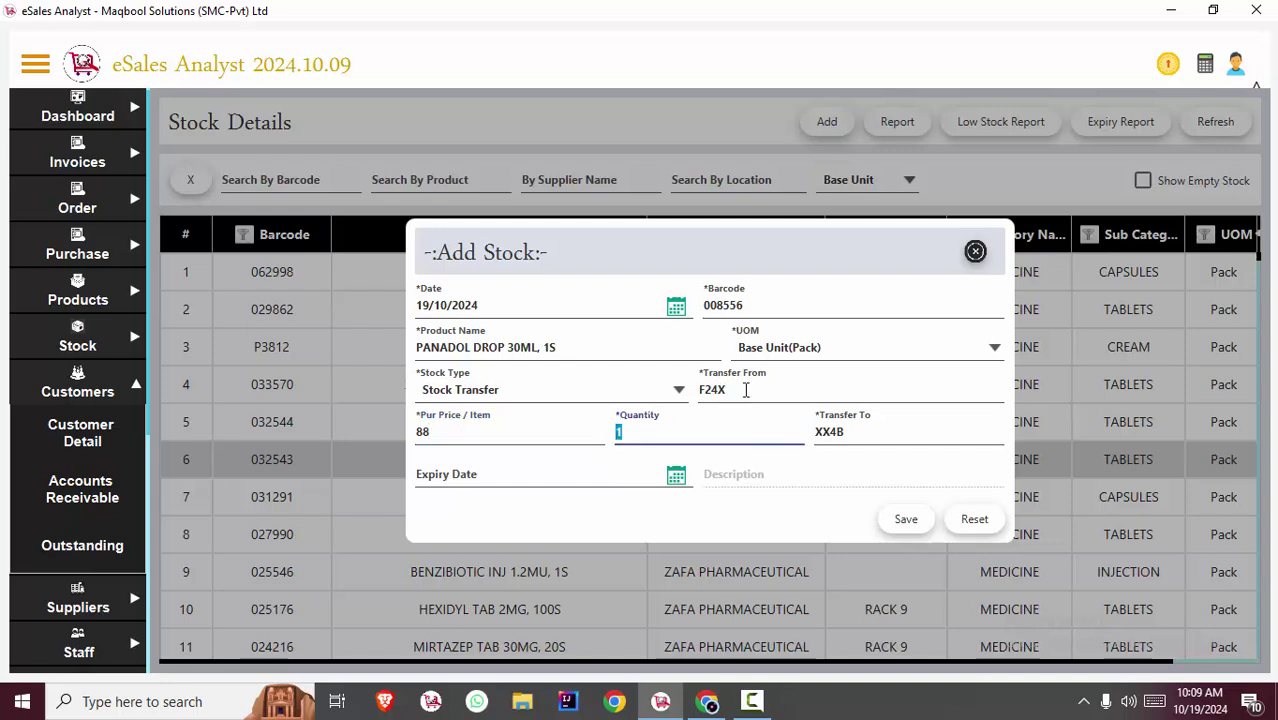
{"action": "double_click", "coordinate": [875, 431]}
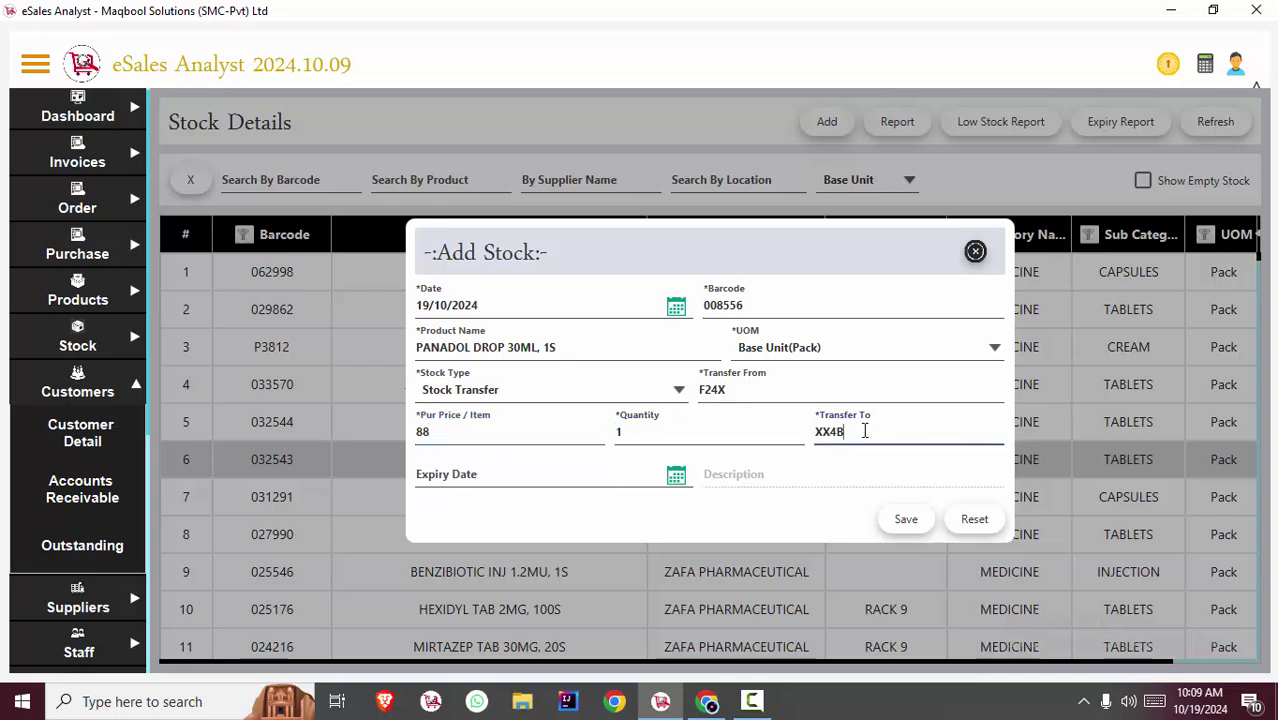
{"action": "double_click", "coordinate": [425, 431]}
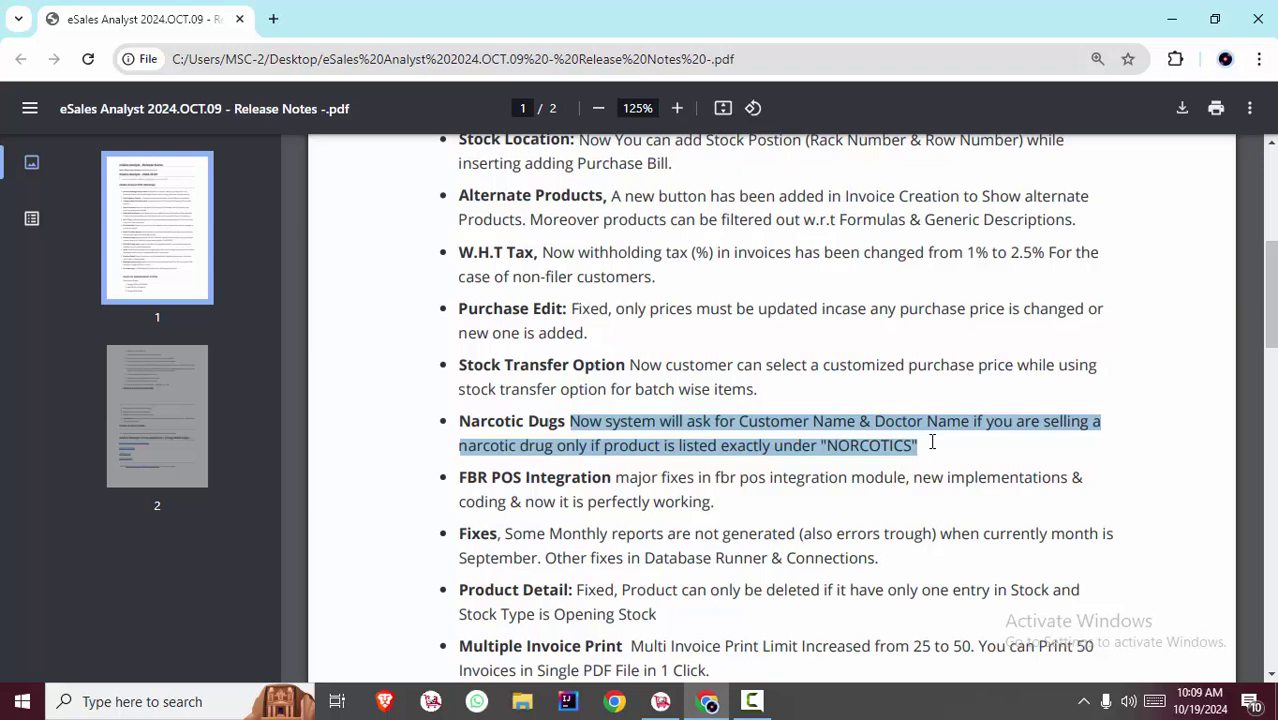
Step: Highlight the Narcotic Dugs description in the release notes and switch back to eSales Analyst
{"action": "left_click", "coordinate": [912, 445]}
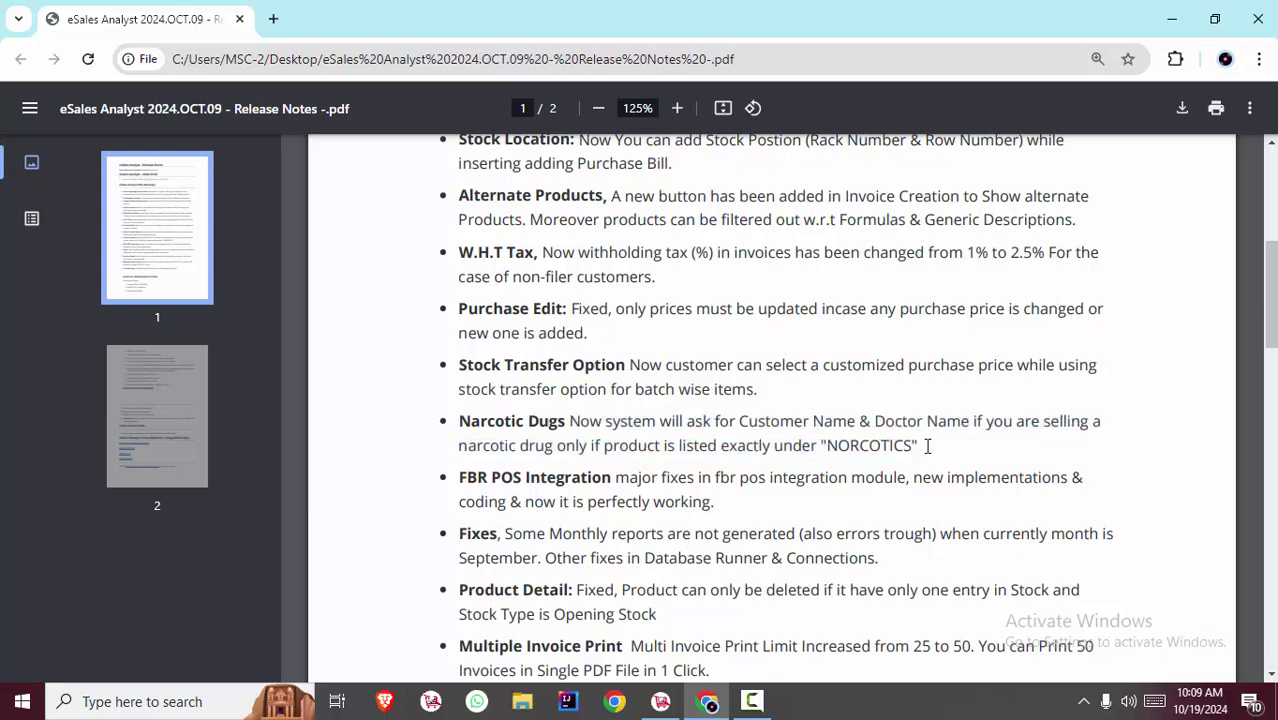
{"action": "left_click_drag", "start_coordinate": [925, 444], "coordinate": [570, 421]}
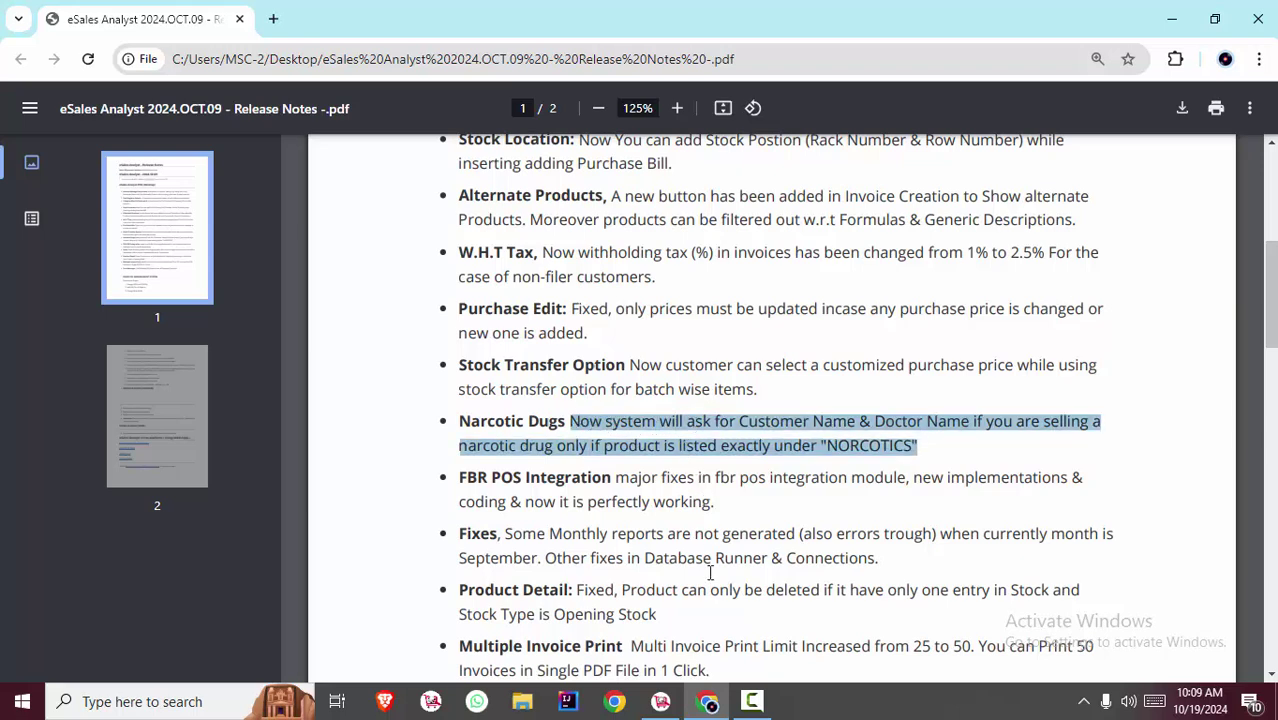
{"action": "left_click", "coordinate": [662, 701]}
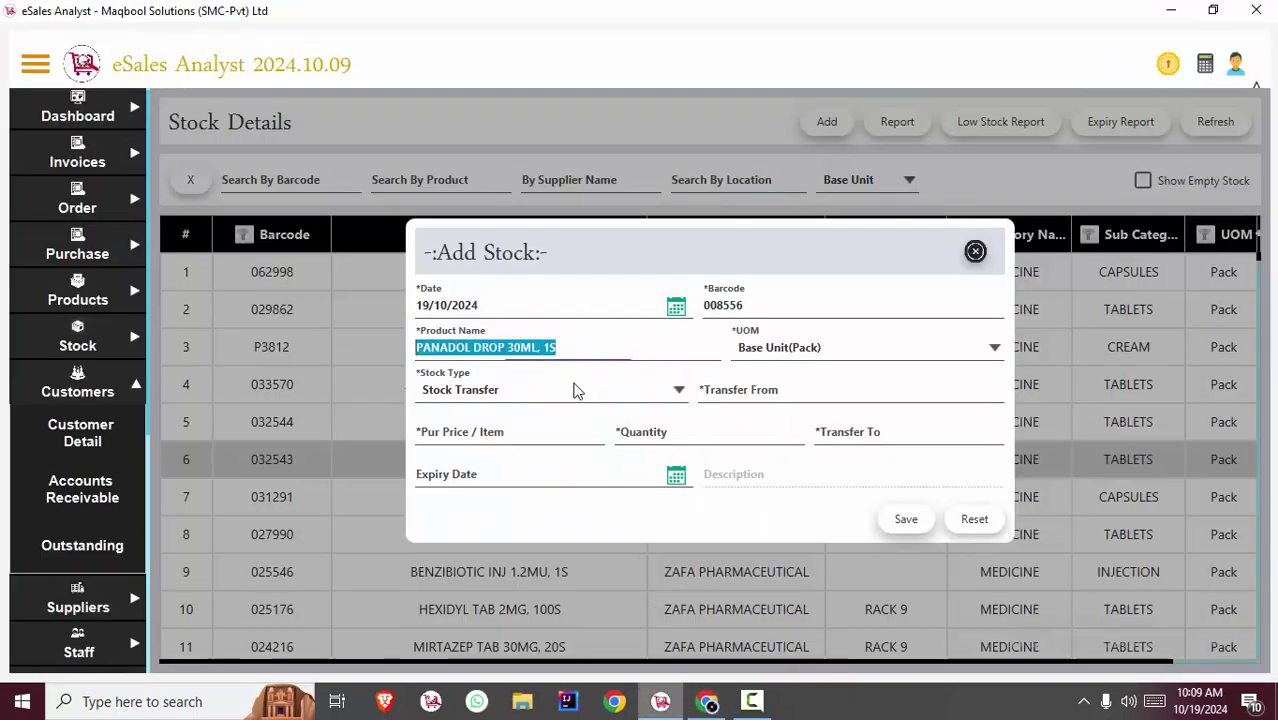
Step: Find ALP TAB 0.25MG, 30S in the product details and open it for editing
{"action": "left_click", "coordinate": [90, 298]}
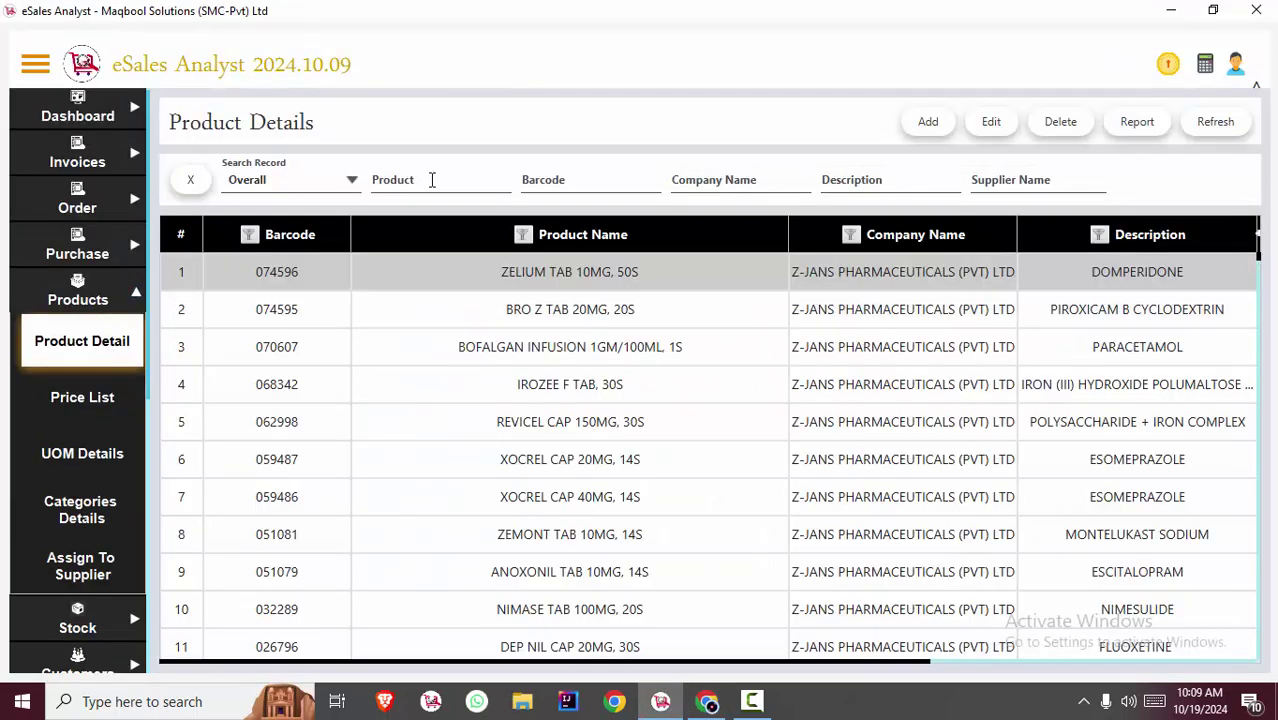
{"action": "left_click", "coordinate": [430, 180]}
{"action": "type", "text": "ALP"}
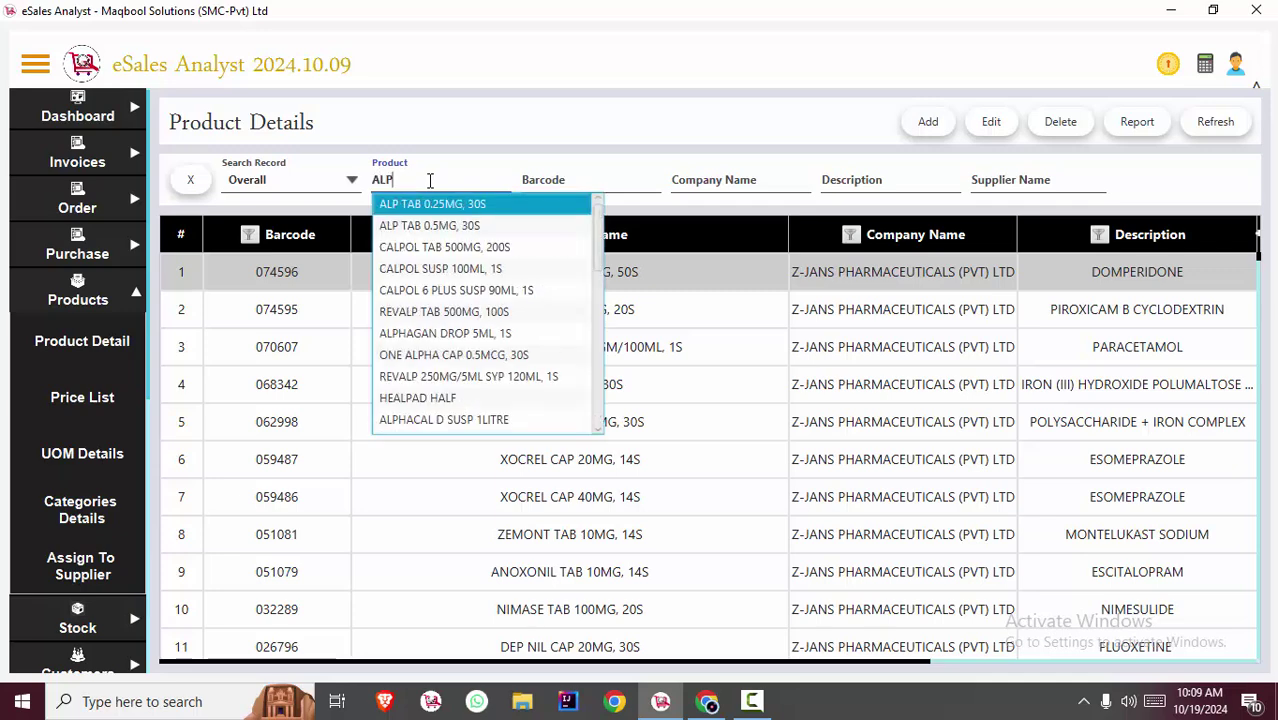
{"action": "key", "text": "Return"}
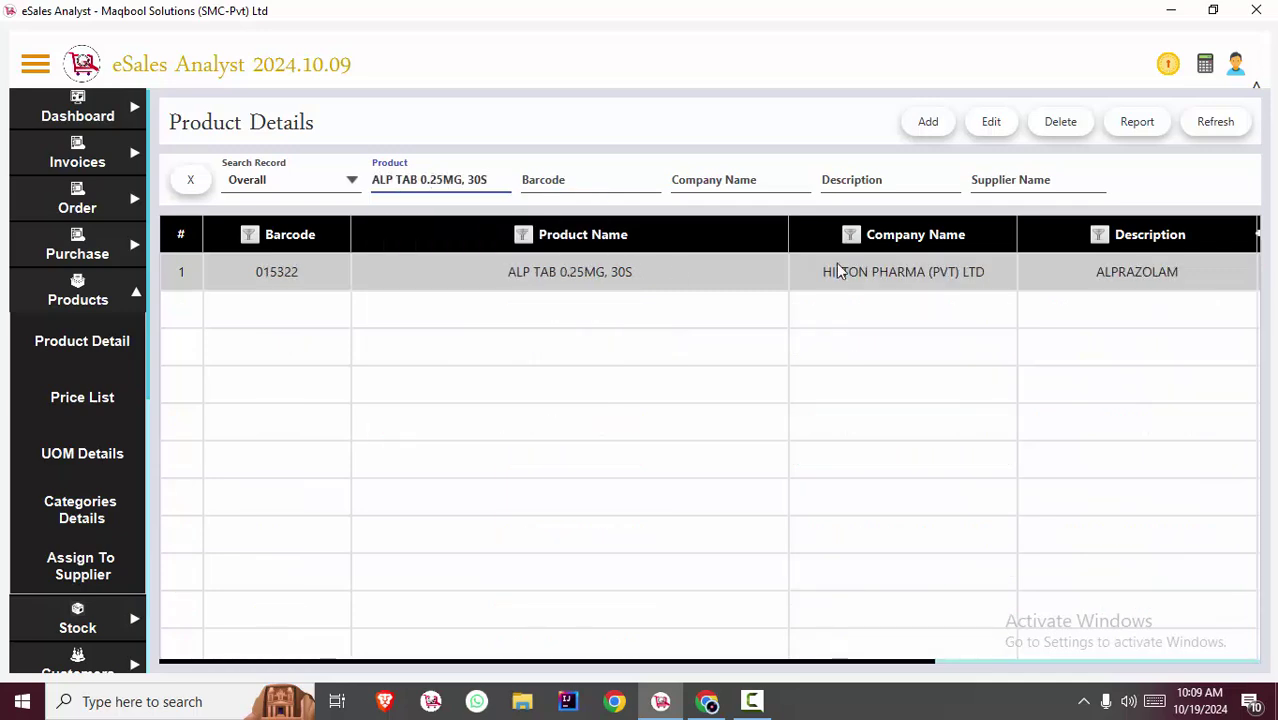
{"action": "left_click", "coordinate": [975, 128]}
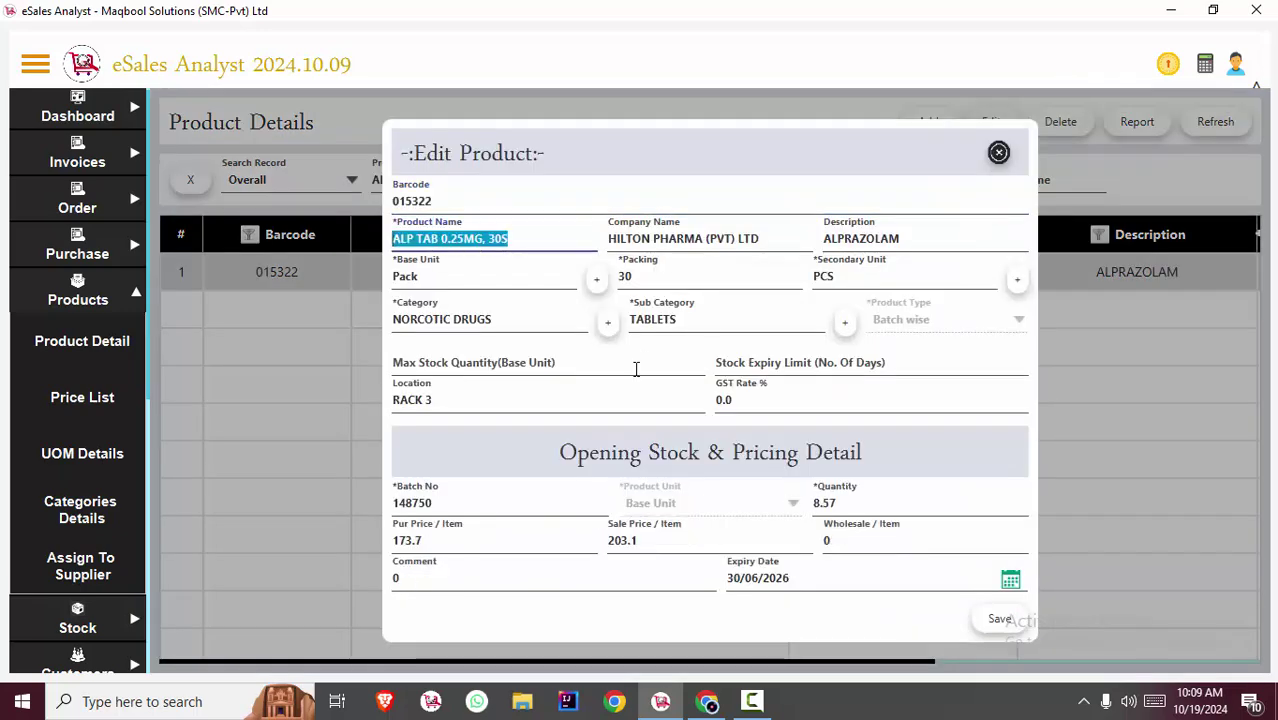
Step: Create a new product category named NORCOTICS from the product's category field and save it
{"action": "left_click", "coordinate": [517, 322]}
{"action": "key", "text": "ctrl+a"}
{"action": "type", "text": "NORC"}
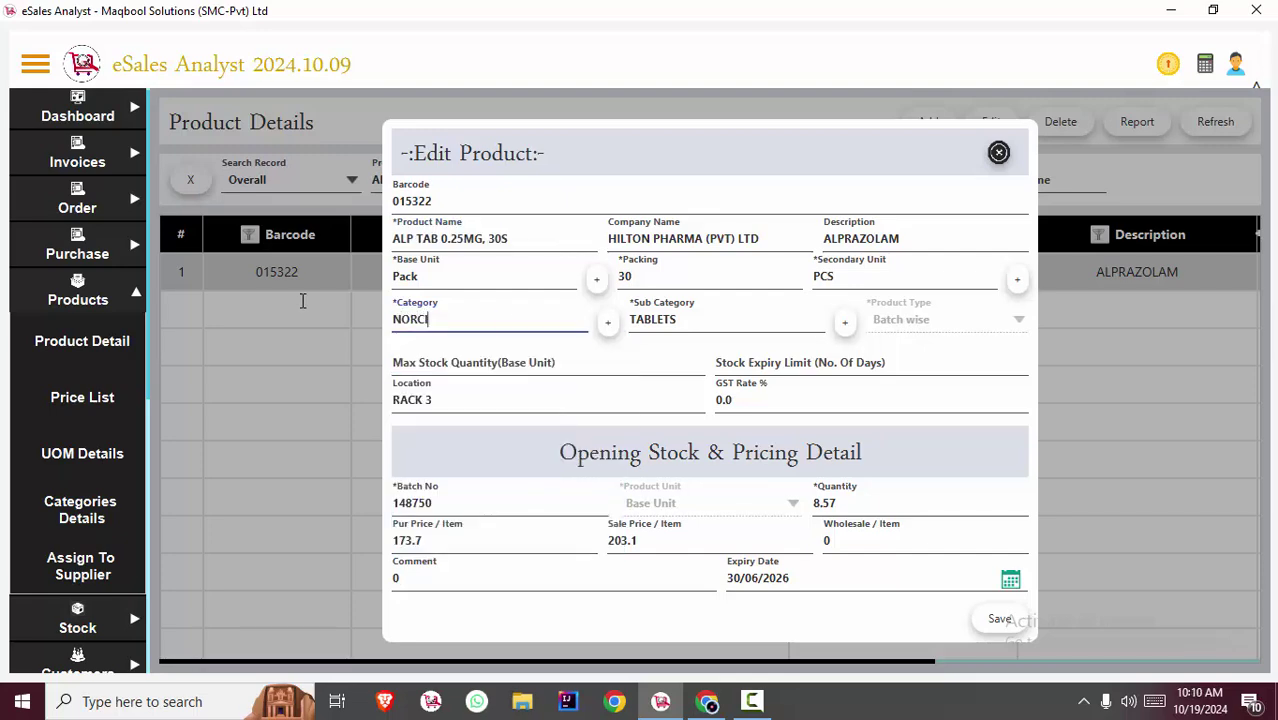
{"action": "left_click", "coordinate": [608, 323]}
{"action": "type", "text": "NORCOTICS"}
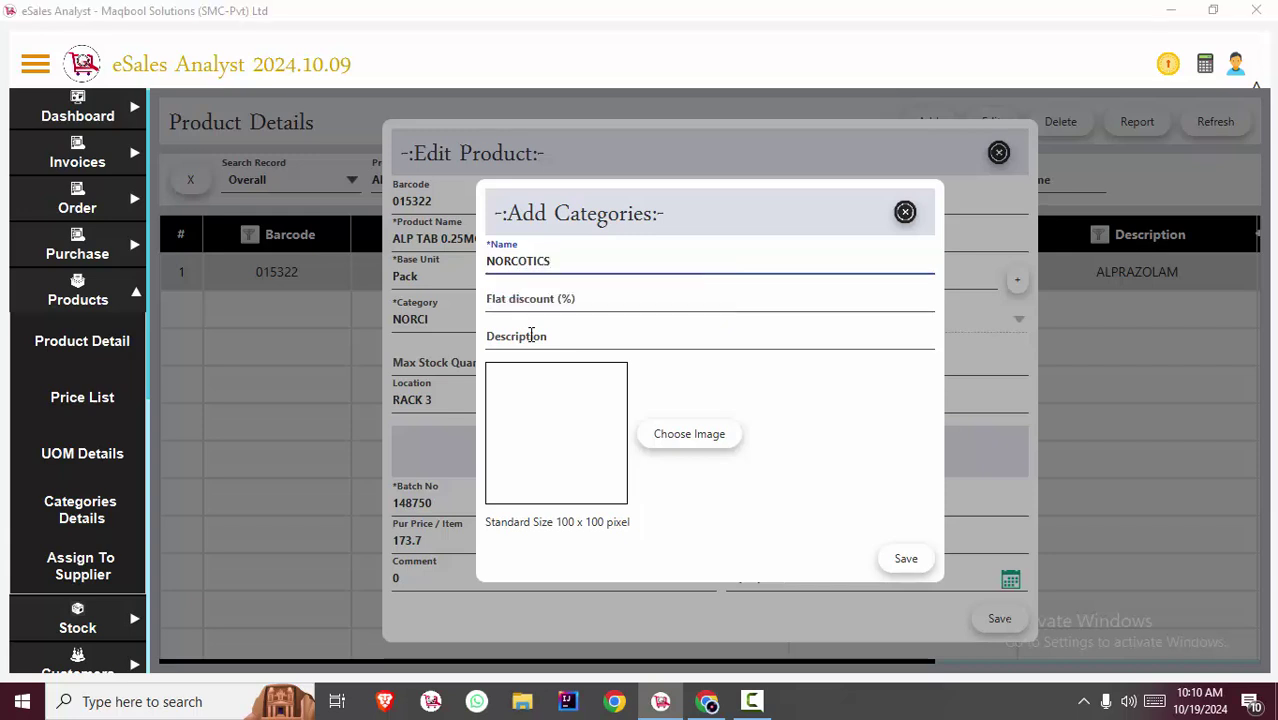
{"action": "key", "text": "Return"}
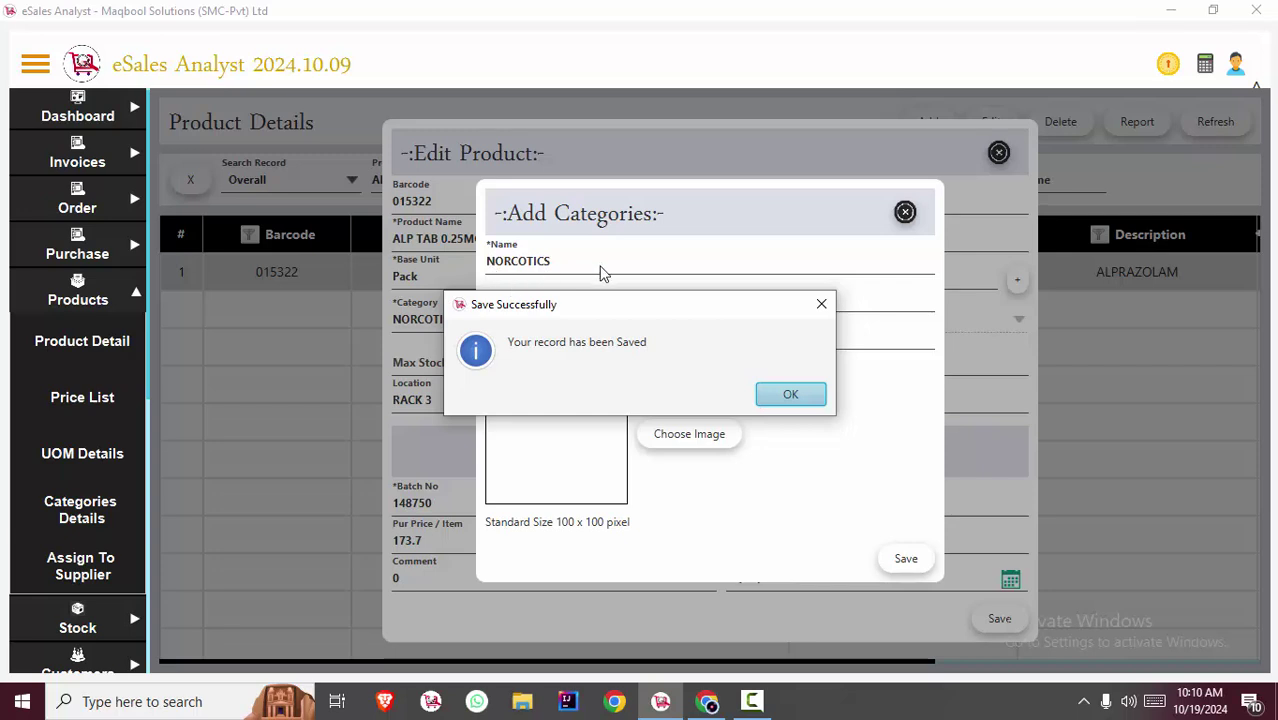
{"action": "left_click", "coordinate": [785, 395]}
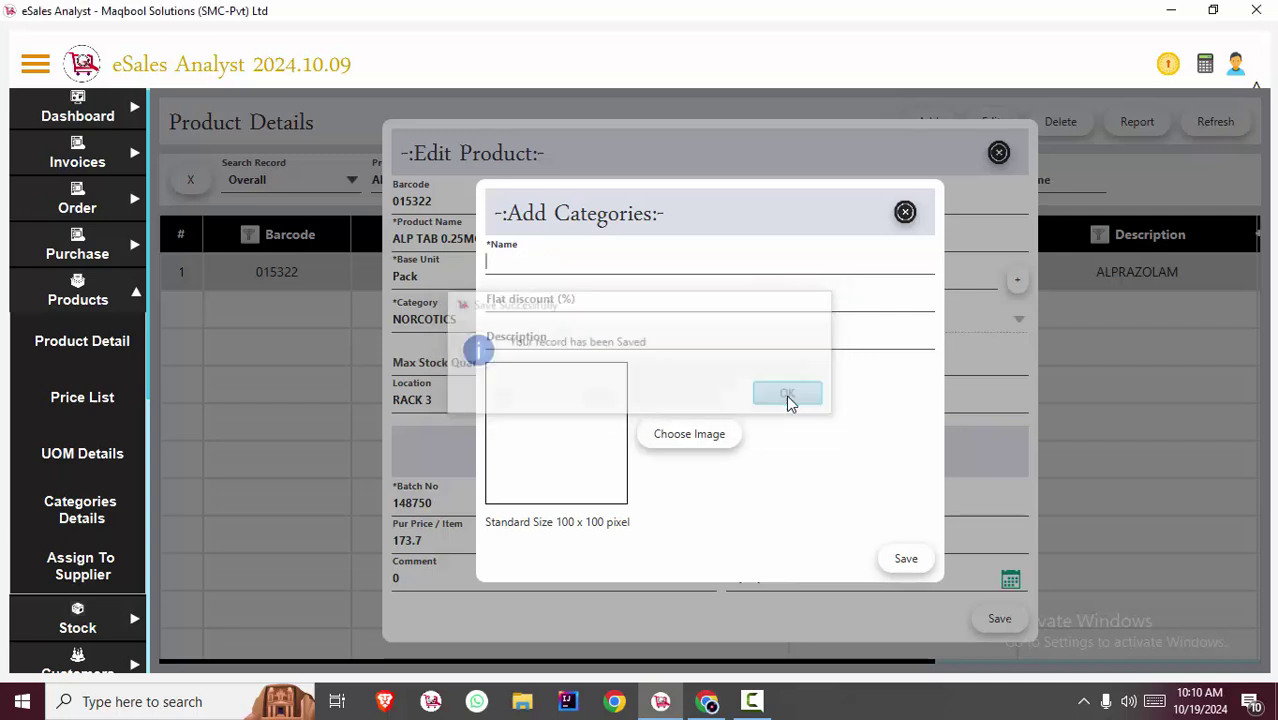
{"action": "left_click", "coordinate": [905, 213]}
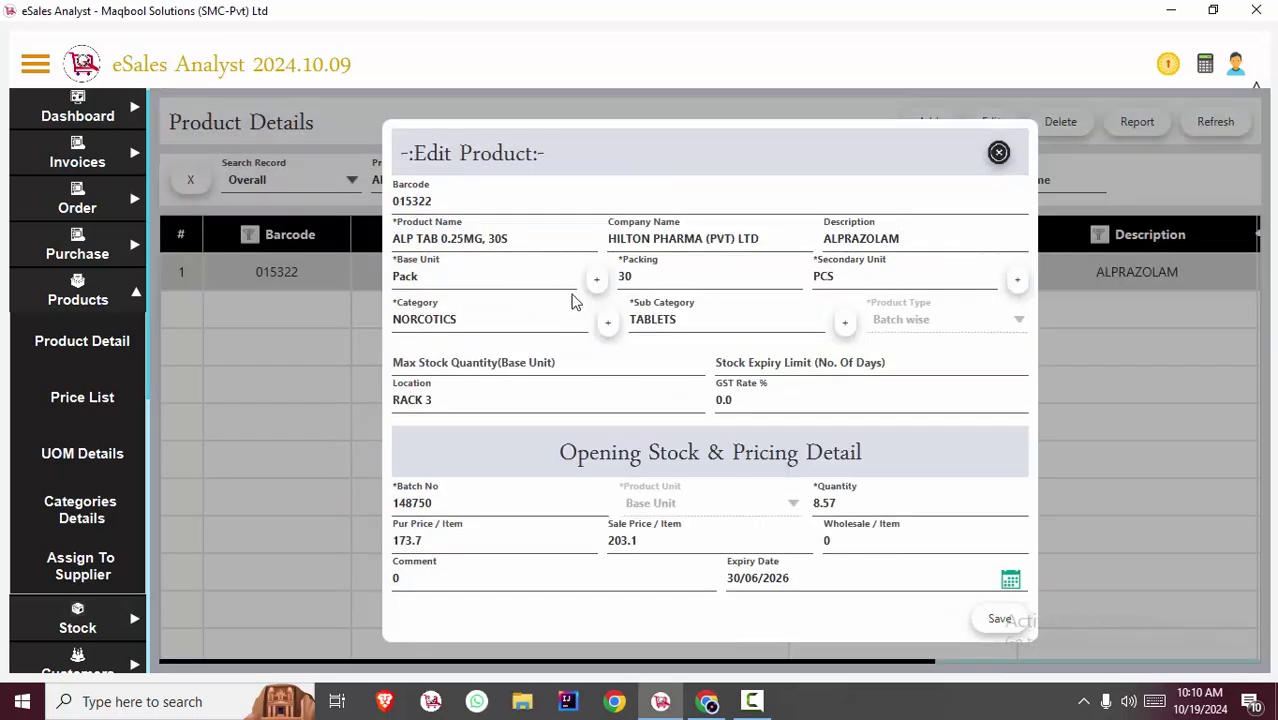
Step: Save ALP TAB 0.25MG, 30S under the NORCOTICS category
{"action": "left_click", "coordinate": [471, 318]}
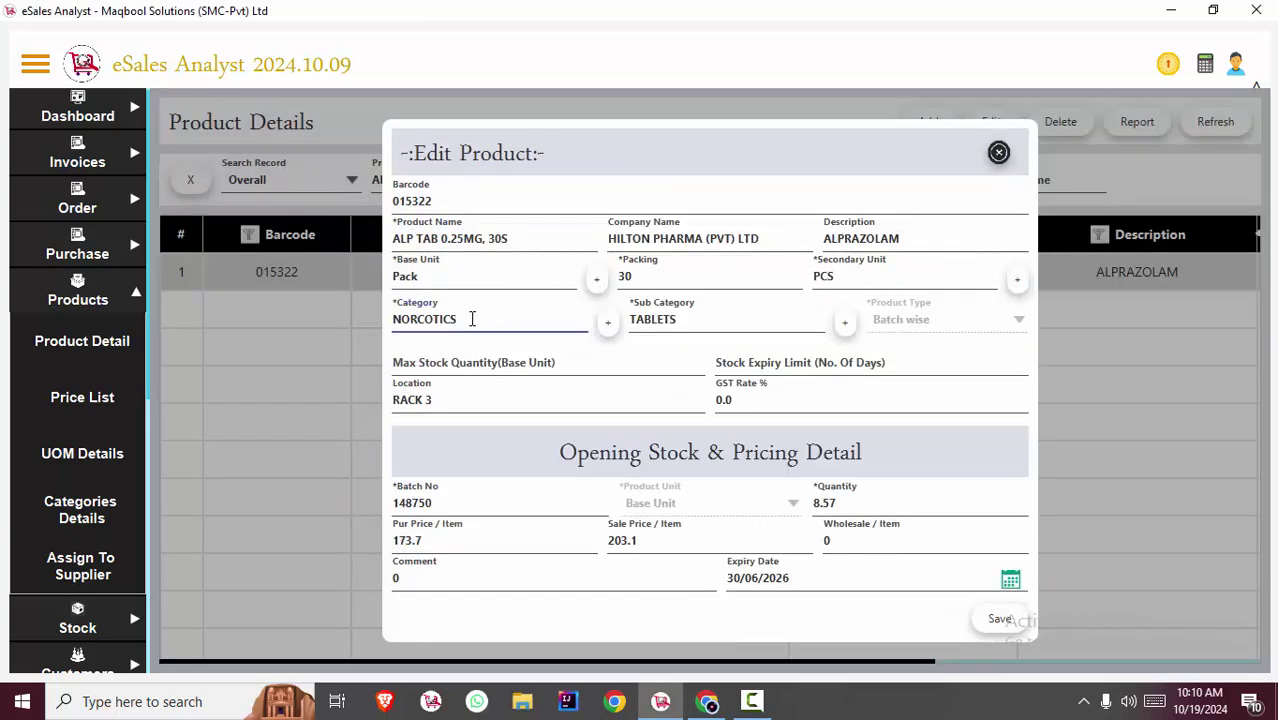
{"action": "left_click_drag", "start_coordinate": [472, 319], "coordinate": [371, 303]}
{"action": "key", "text": "Return"}
{"action": "key", "text": "Return"}
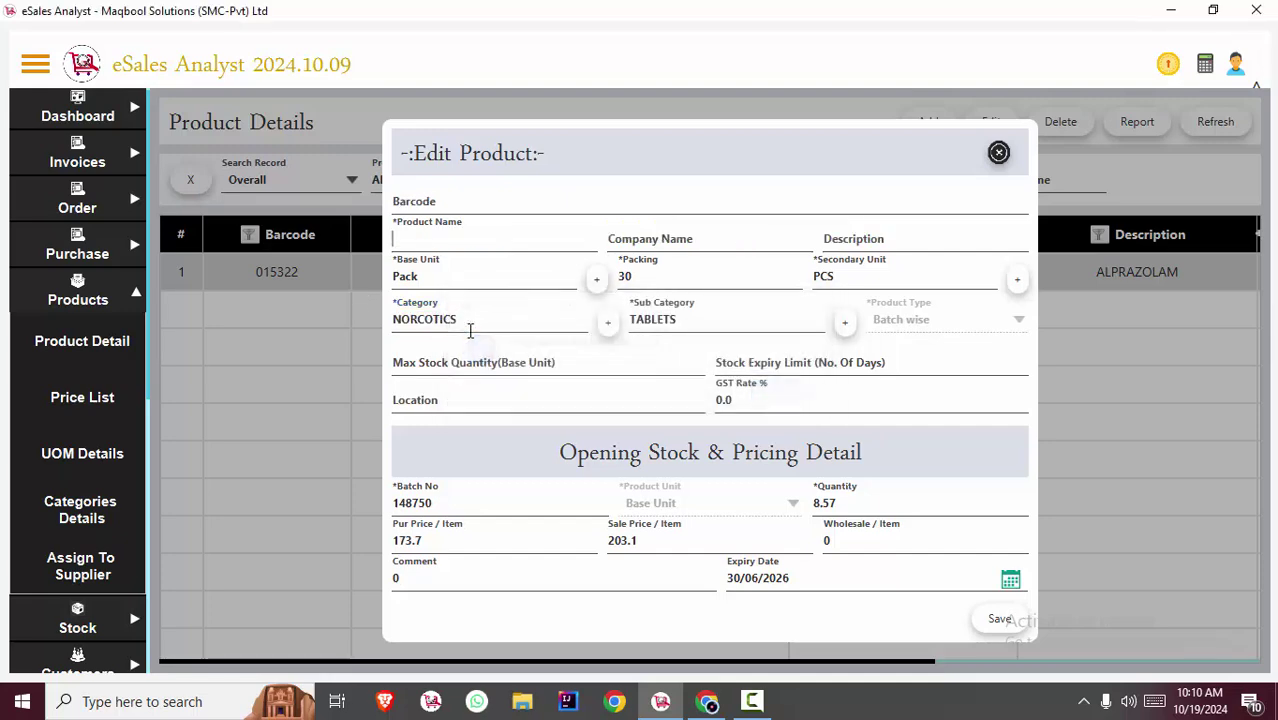
Step: Find the product NEUXAM TAB 0.25MG, 30S and open its category for editing
{"action": "left_click", "coordinate": [414, 179]}
{"action": "type", "text": "NEUXAM"}
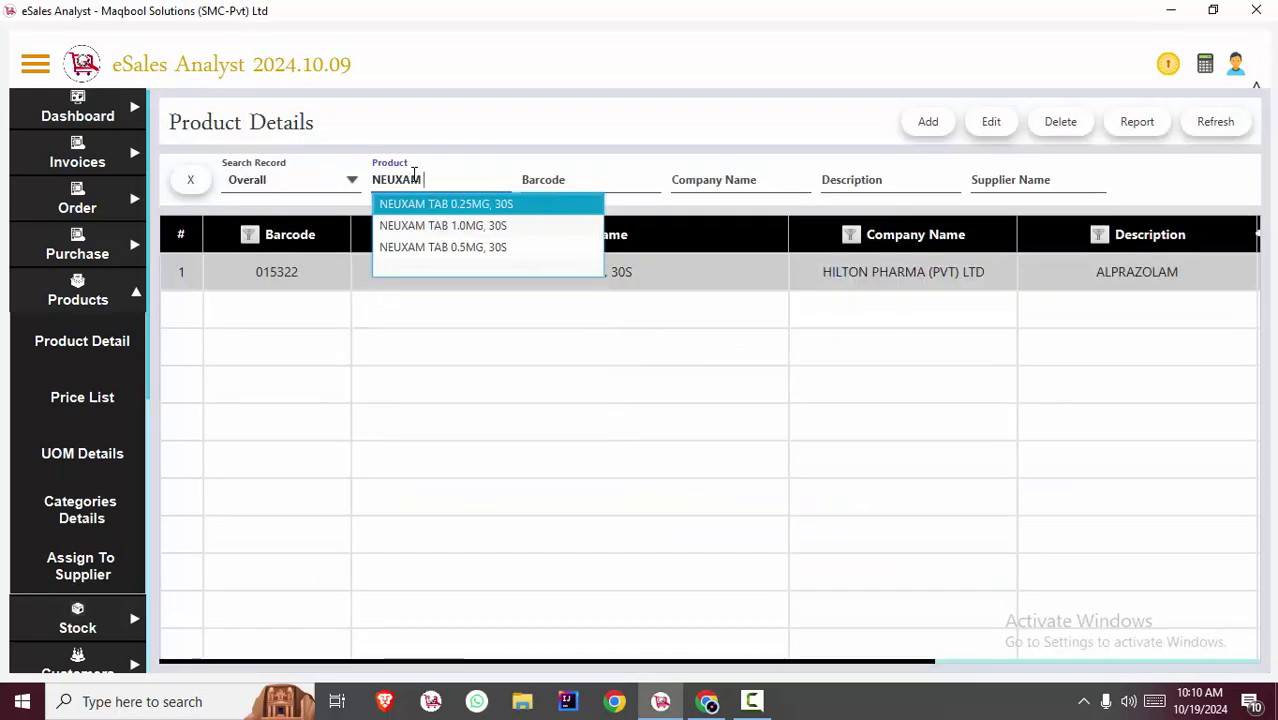
{"action": "key", "text": "Return"}
{"action": "left_click", "coordinate": [991, 121]}
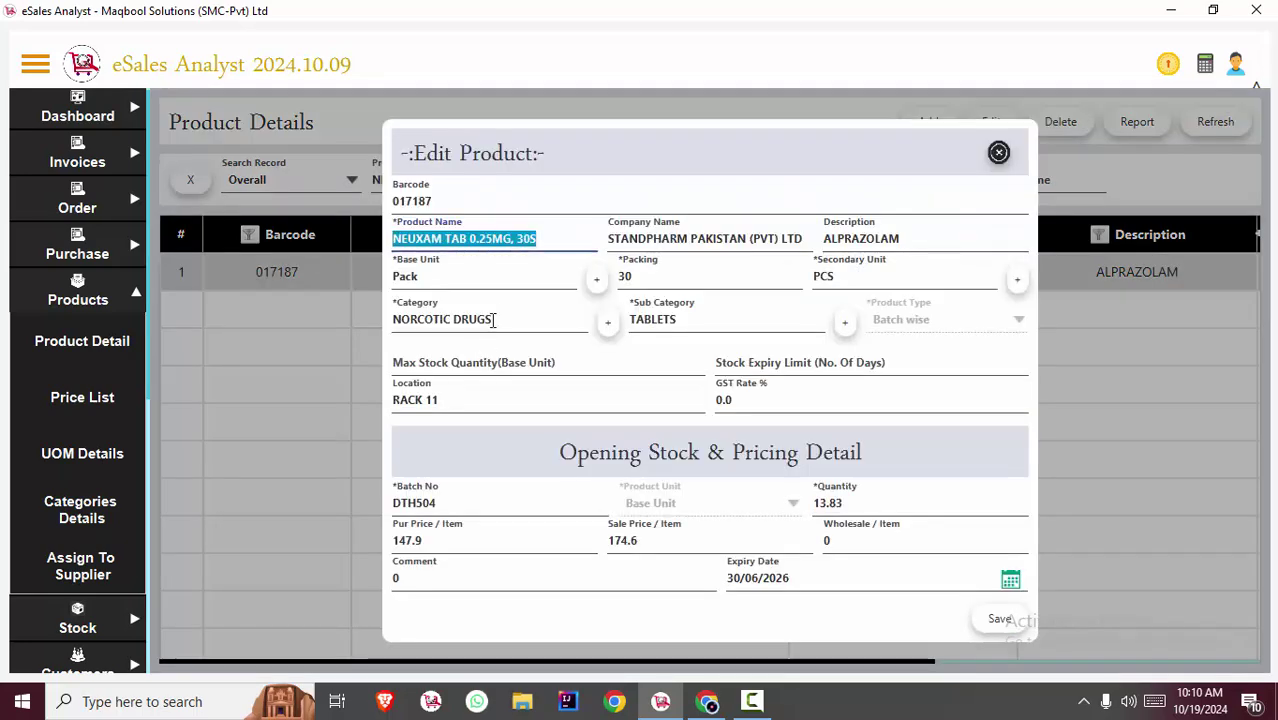
{"action": "left_click_drag", "start_coordinate": [490, 319], "coordinate": [358, 322]}
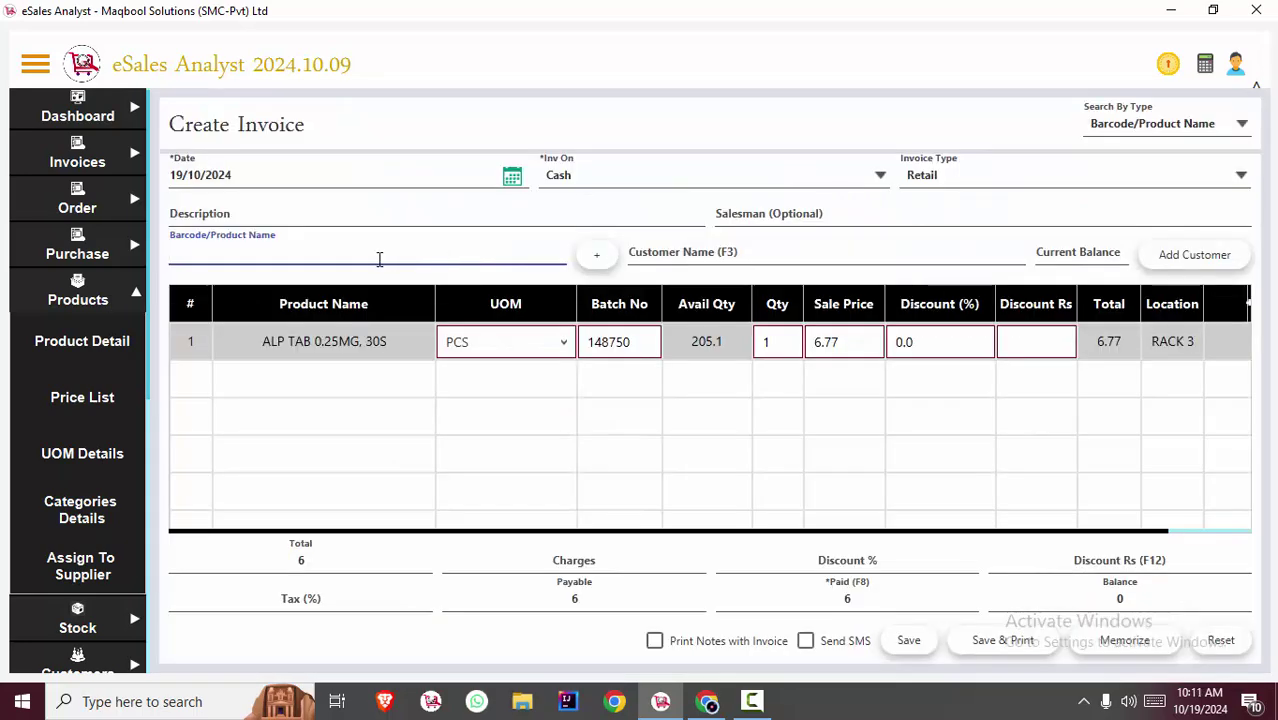
Step: Try to save the ALP TAB 0.25MG, 30S invoice without a description or customer name, and go to the description field
{"action": "key", "text": "ctrl+s"}
{"action": "left_click_drag", "start_coordinate": [517, 274], "coordinate": [386, 363]}
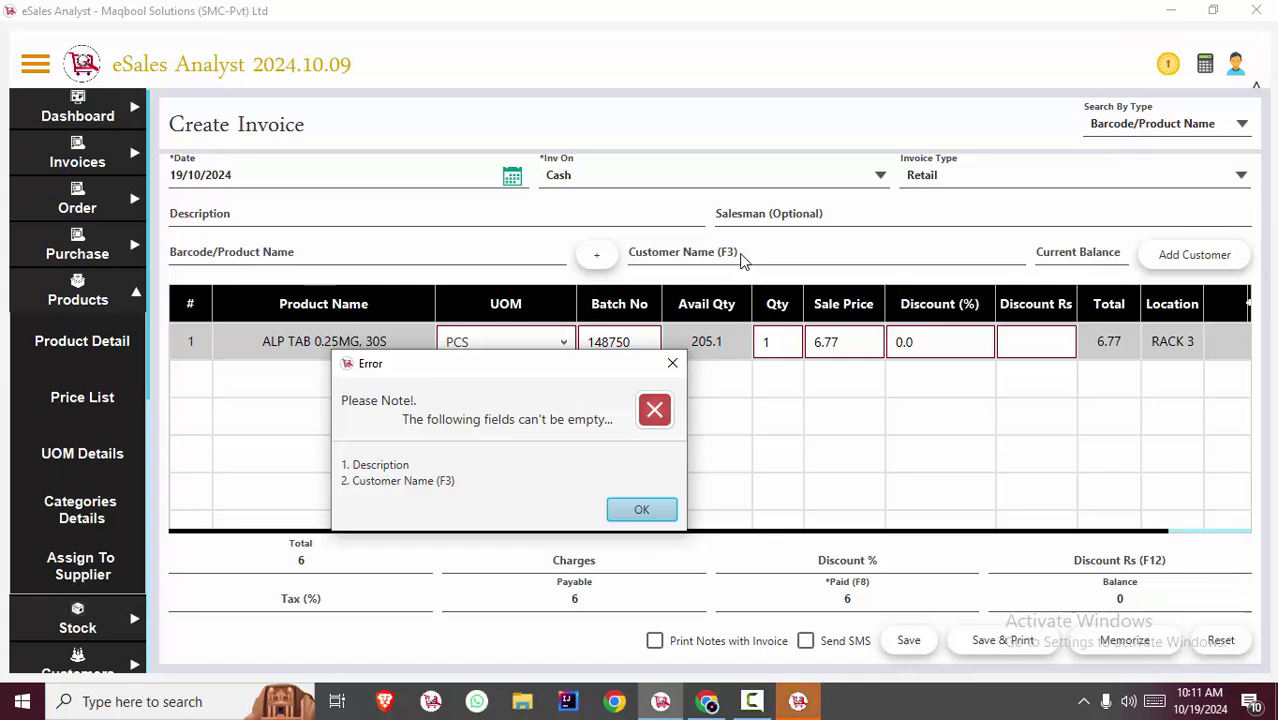
{"action": "left_click", "coordinate": [672, 363]}
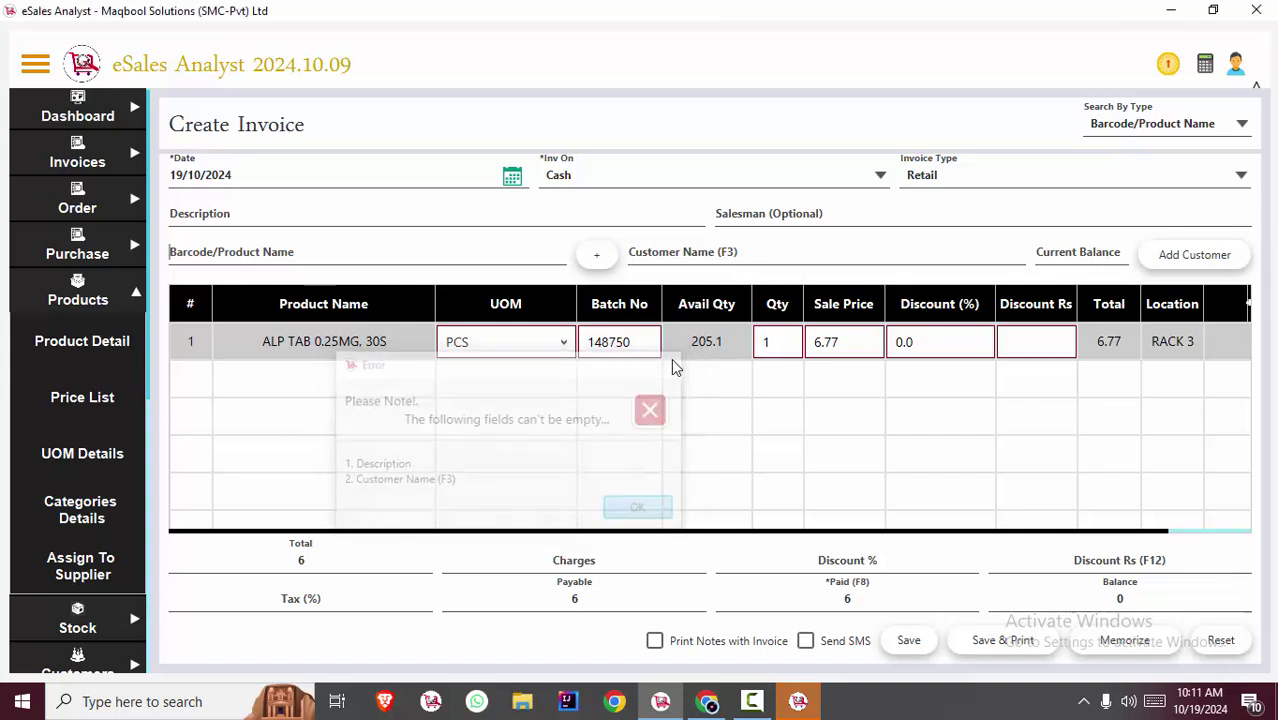
{"action": "left_click", "coordinate": [388, 222]}
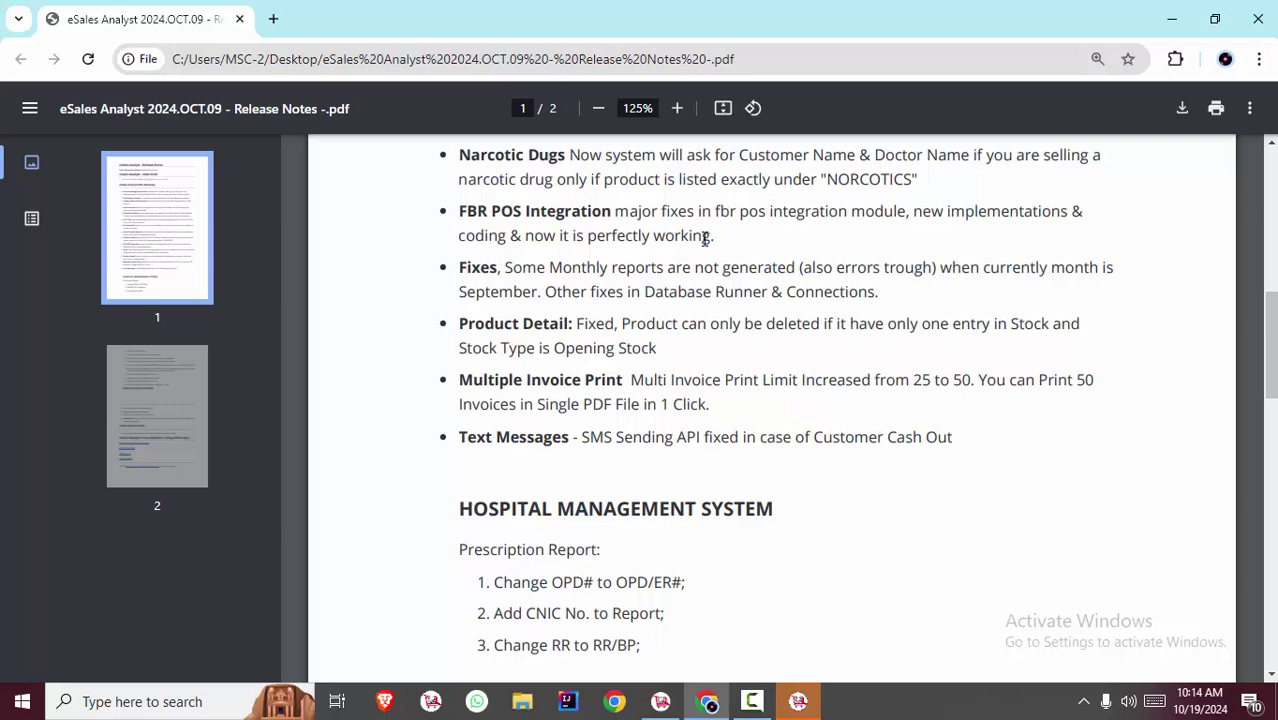
Step: Highlight the FBR POS Integration note in the release notes, and look through the product suggestions on the eSales Analyst invoice form
{"action": "left_click_drag", "start_coordinate": [712, 238], "coordinate": [618, 213]}
{"action": "left_click", "coordinate": [668, 699]}
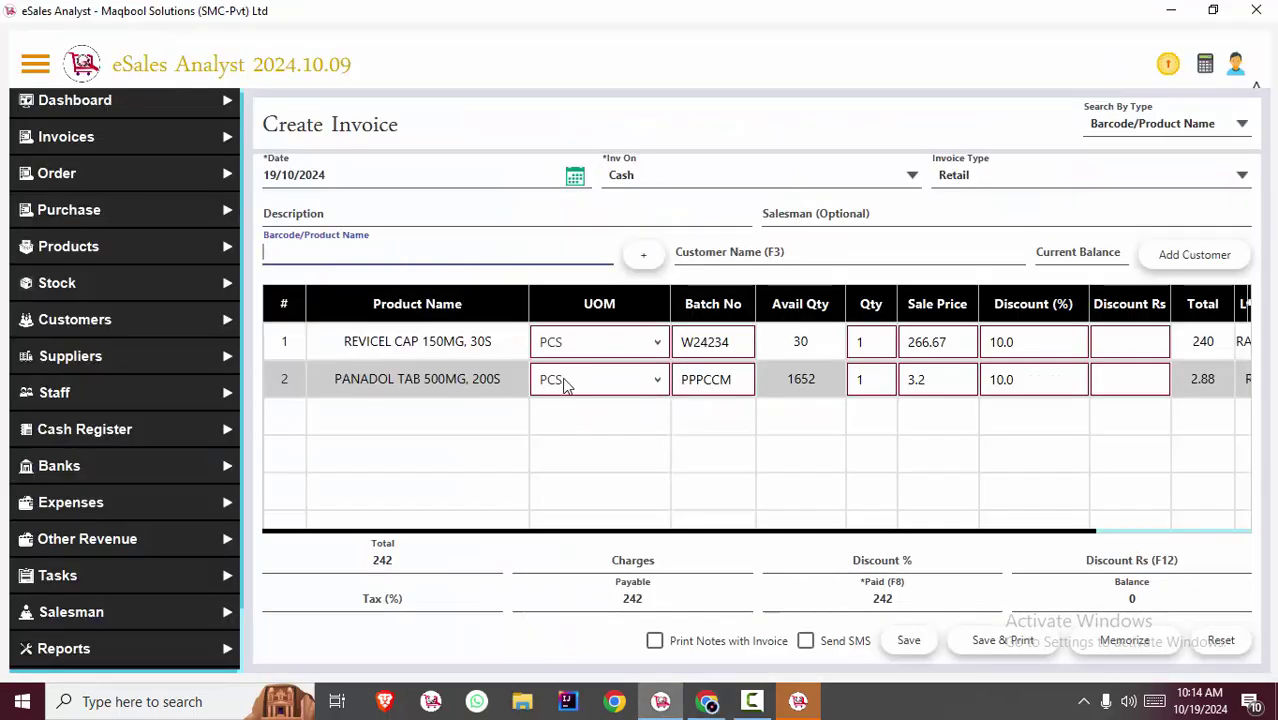
{"action": "key", "text": "Down"}
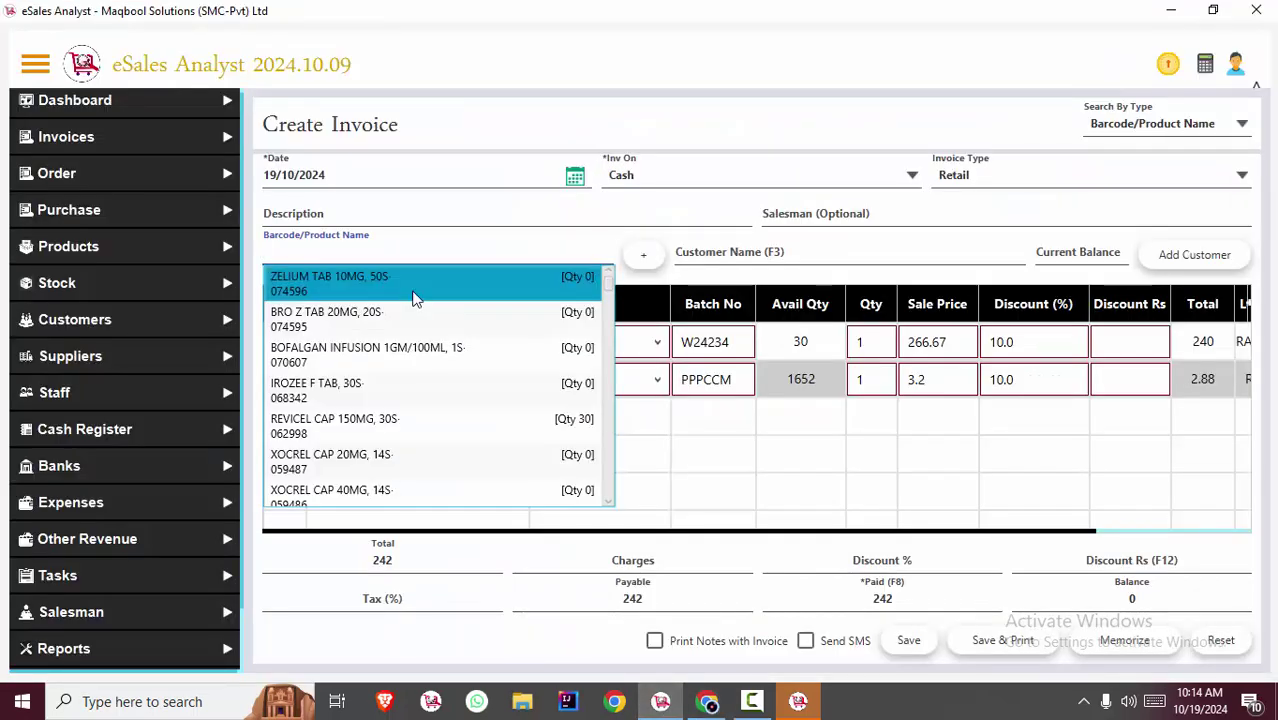
{"action": "key", "text": "Down"}
{"action": "key", "text": "Down"}
{"action": "key", "text": "Down"}
{"action": "key", "text": "Down"}
{"action": "key", "text": "Escape"}
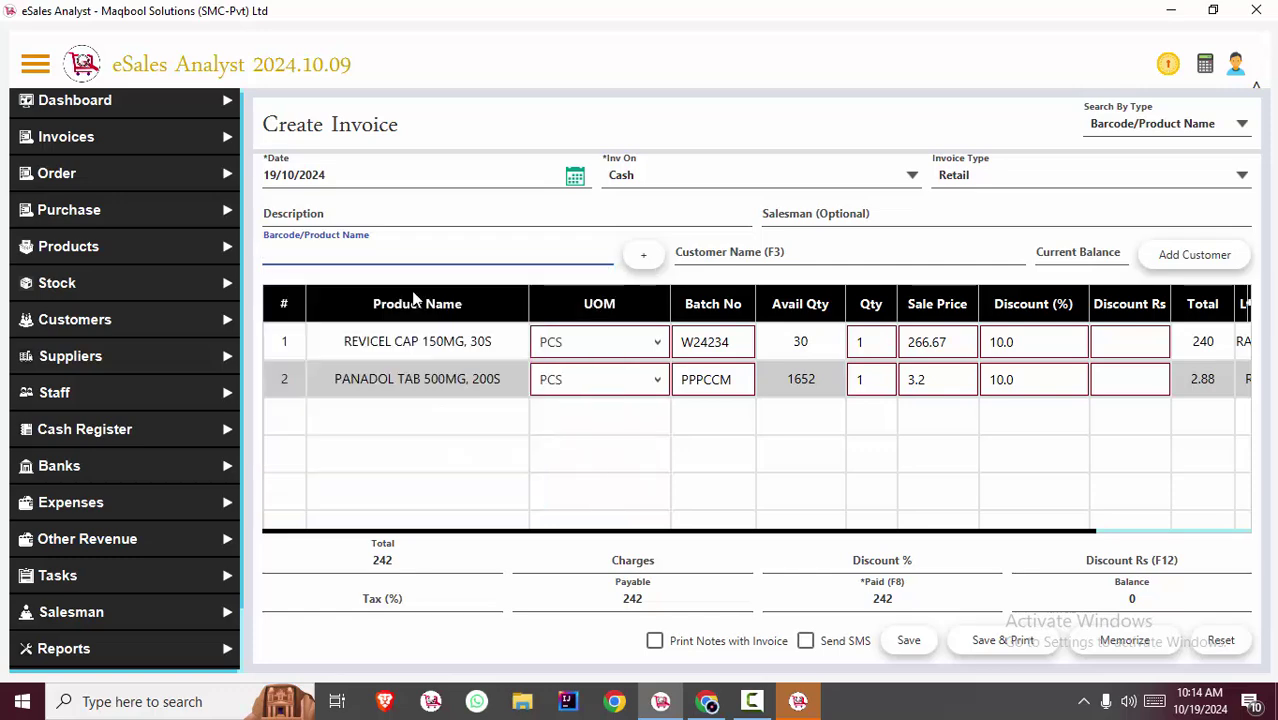
Step: Search for PANADOL and add PANADOL EXTRA TAB, 100S to the invoice with quantity 1
{"action": "type", "text": "PANADOL T"}
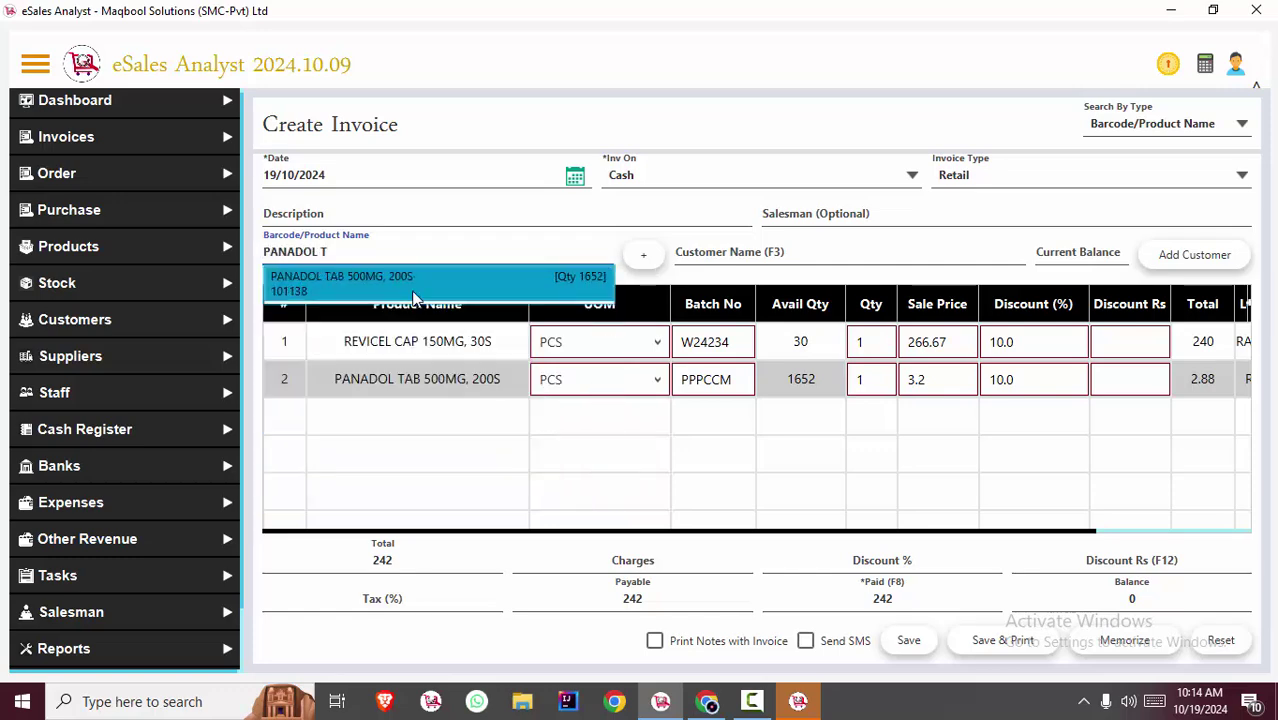
{"action": "key", "text": "BackSpace"}
{"action": "key", "text": "BackSpace"}
{"action": "key", "text": "Return"}
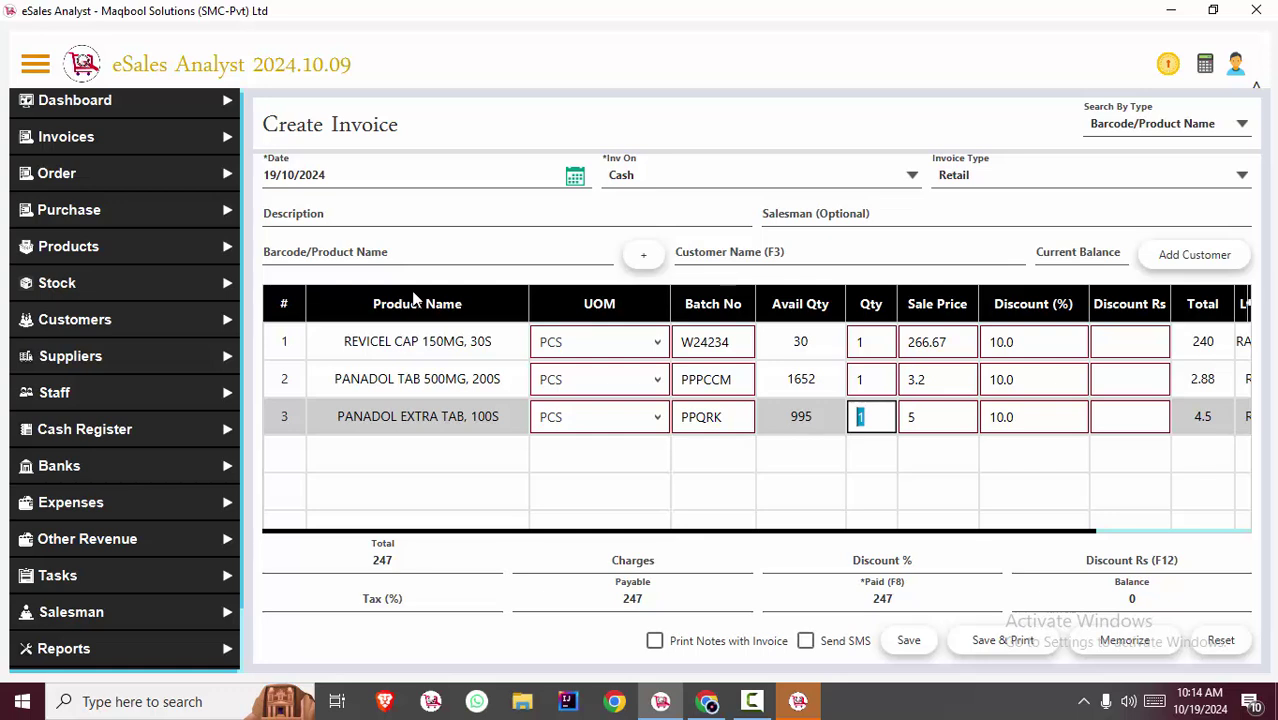
{"action": "key", "text": "Return"}
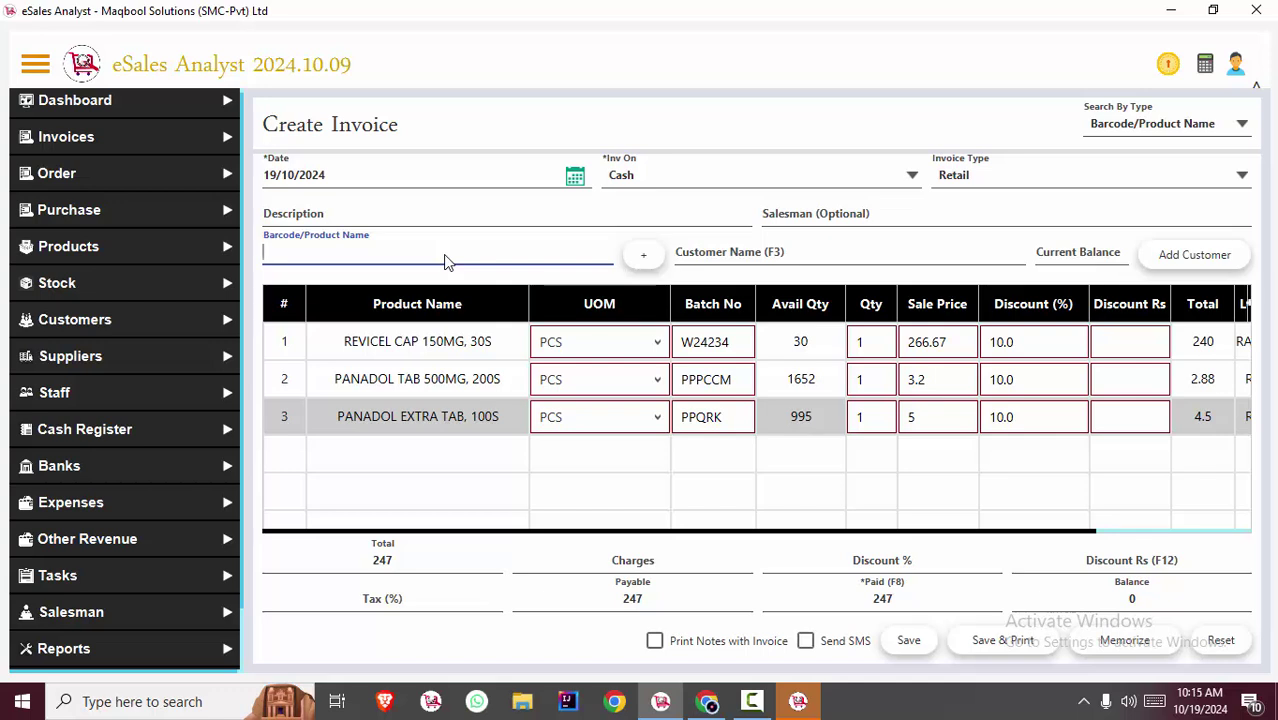
Step: Switch to the release notes PDF and highlight the Fixes note about monthly reports, Database Runner and Connections
{"action": "key", "text": "alt+Tab"}
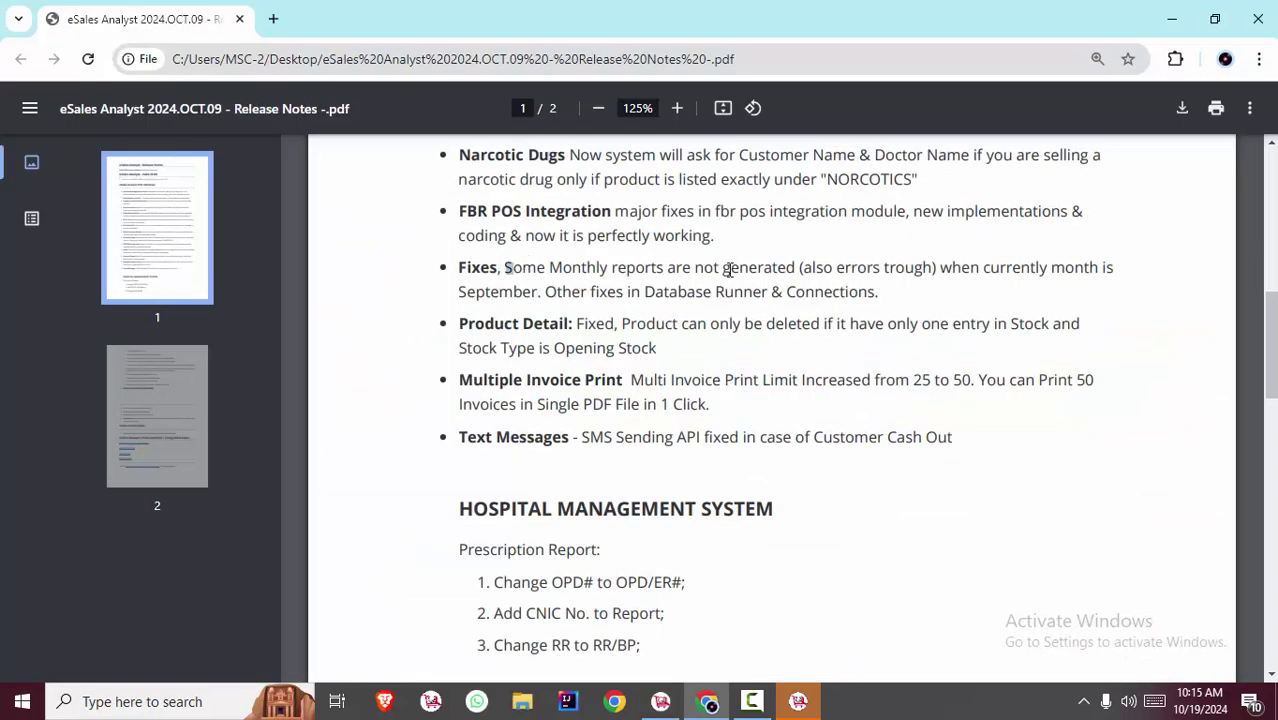
{"action": "left_click_drag", "start_coordinate": [729, 269], "coordinate": [879, 291]}
{"action": "key", "text": "alt+Tab"}
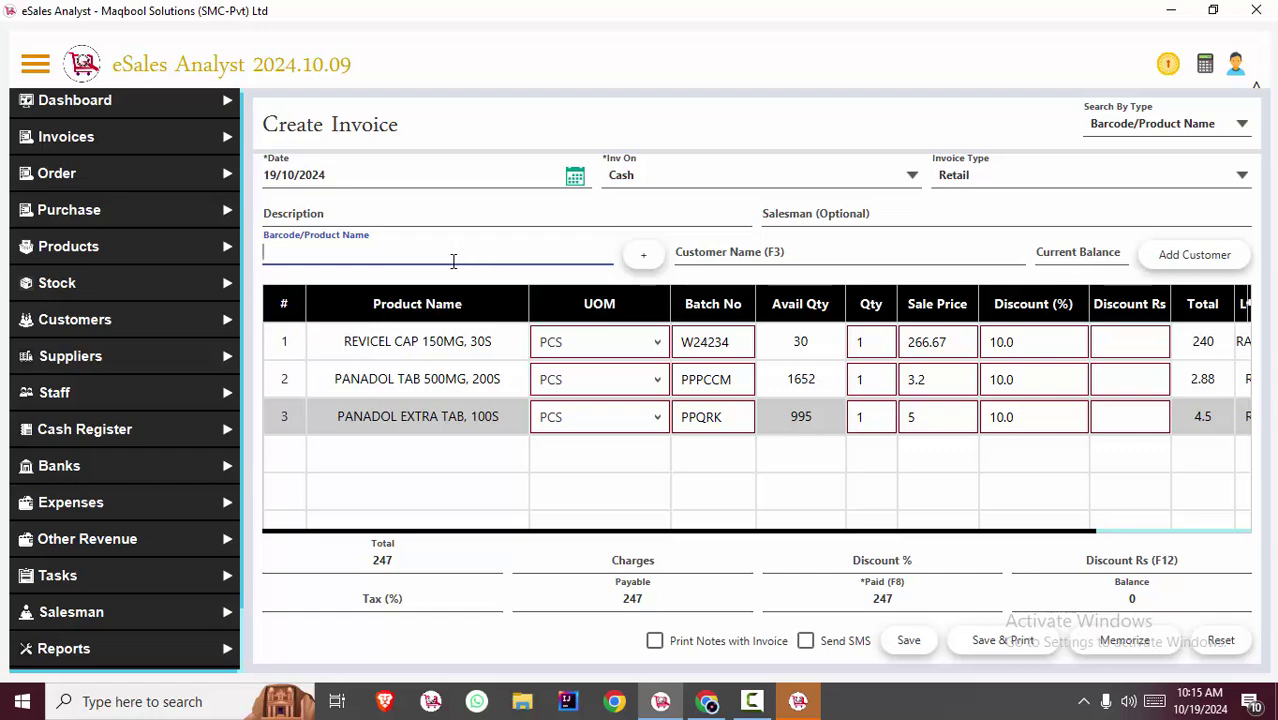
{"action": "key", "text": "alt+Tab"}
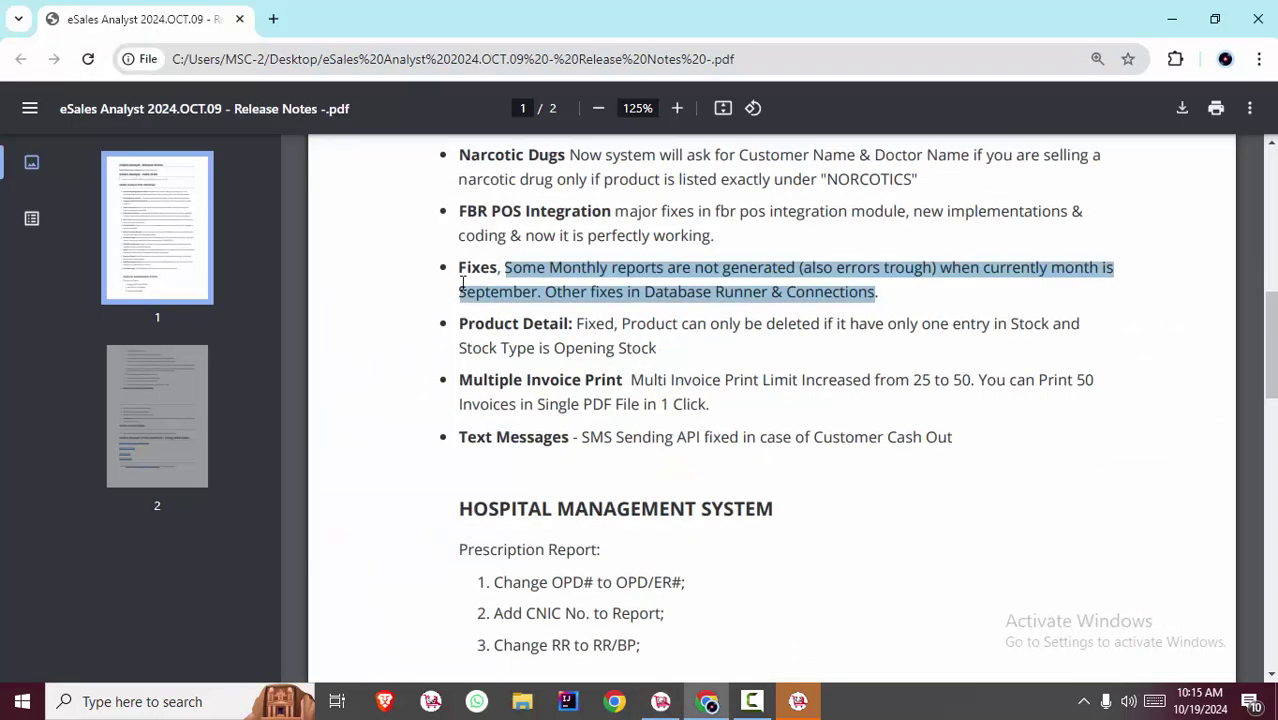
{"action": "left_click", "coordinate": [462, 282]}
Step: Highlight the Product Detail note about when a product can be deleted
{"action": "triple_click", "coordinate": [580, 326]}
{"action": "left_click", "coordinate": [474, 322]}
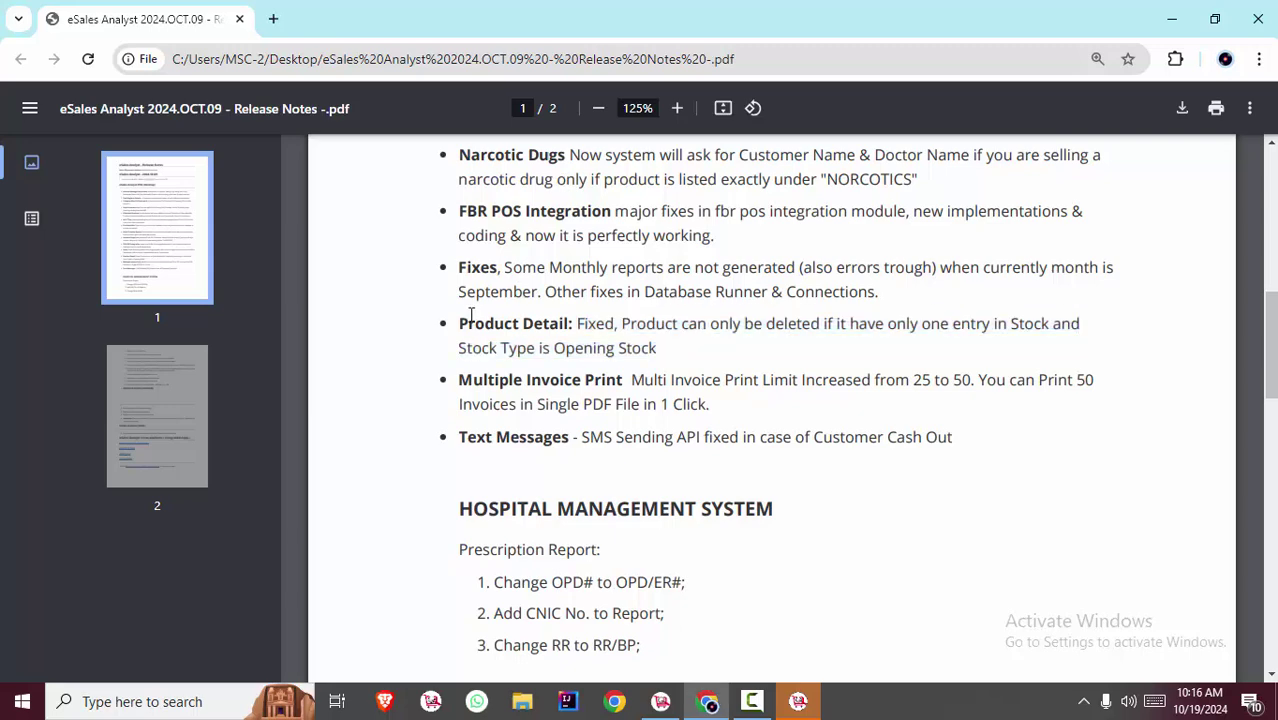
{"action": "left_click_drag", "start_coordinate": [660, 348], "coordinate": [567, 323]}
Step: Switch to eSales Analyst, select IROZEE F TAB, 30S in the product details, and open the stock details
{"action": "key", "text": "alt+Tab"}
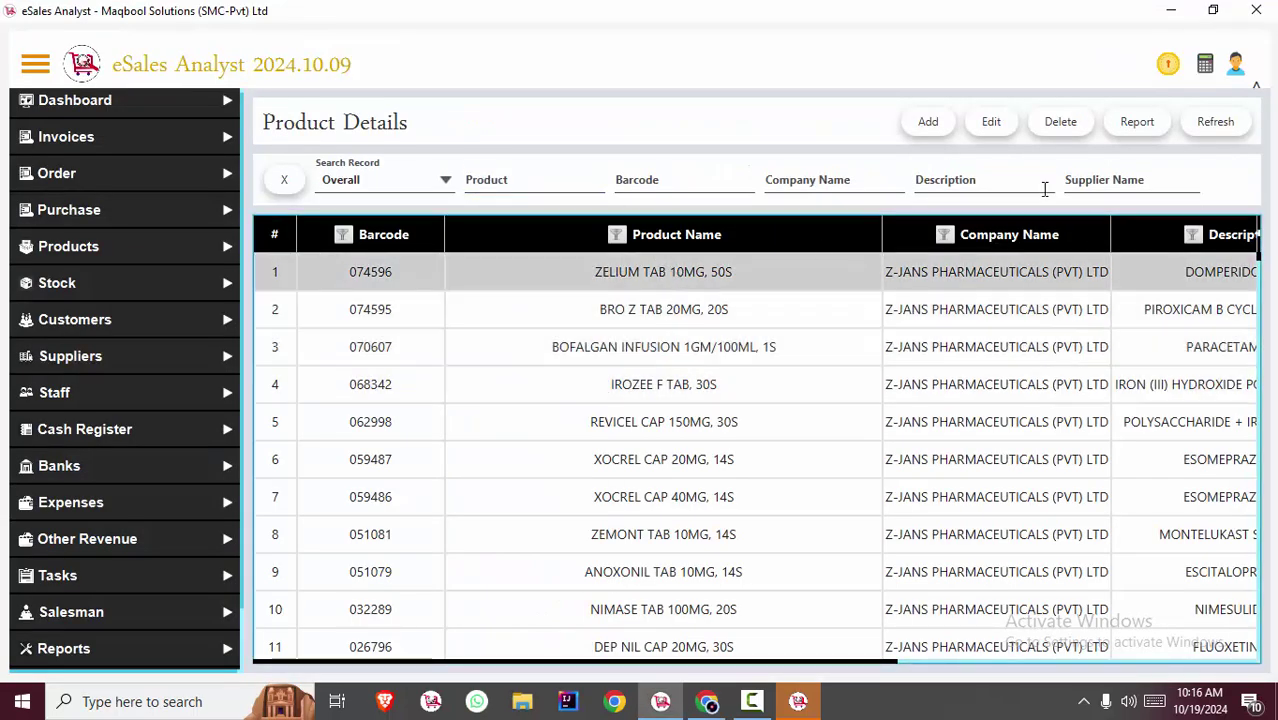
{"action": "left_click", "coordinate": [843, 381]}
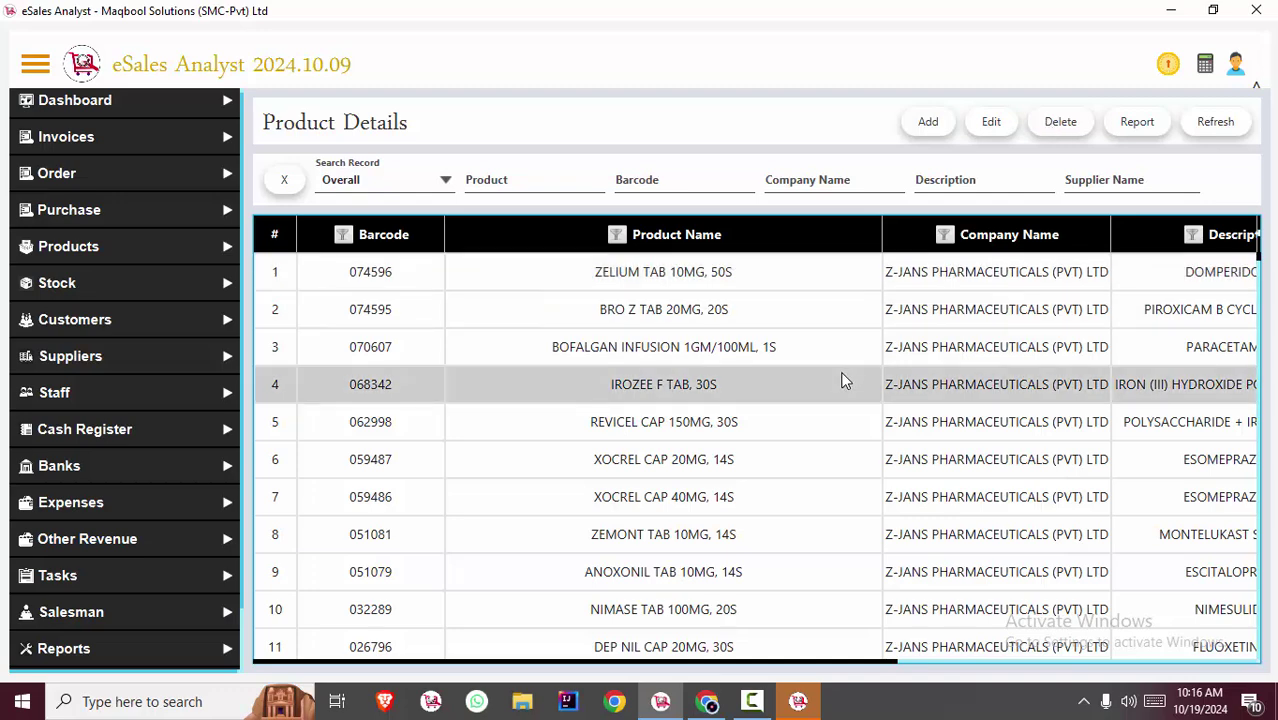
{"action": "key", "text": "ctrl+s"}
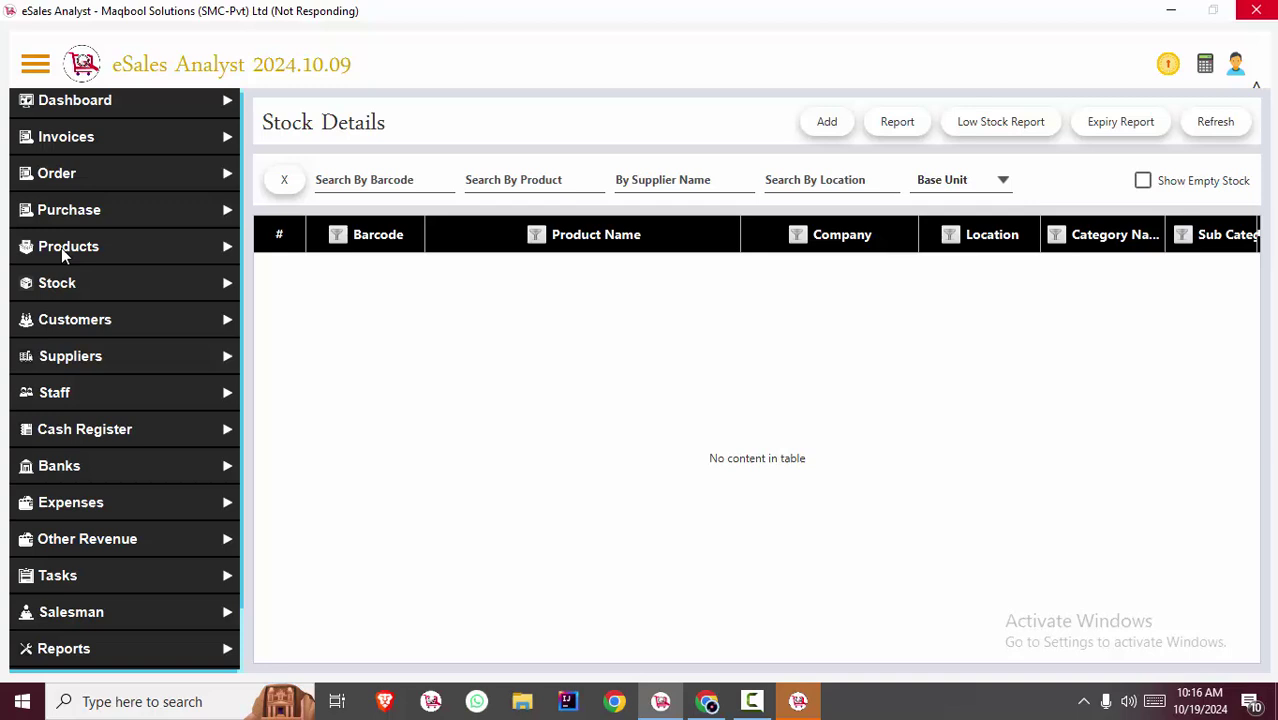
Step: Open the product details and try to delete BRO Z TAB 20MG, 20S
{"action": "left_click", "coordinate": [61, 248]}
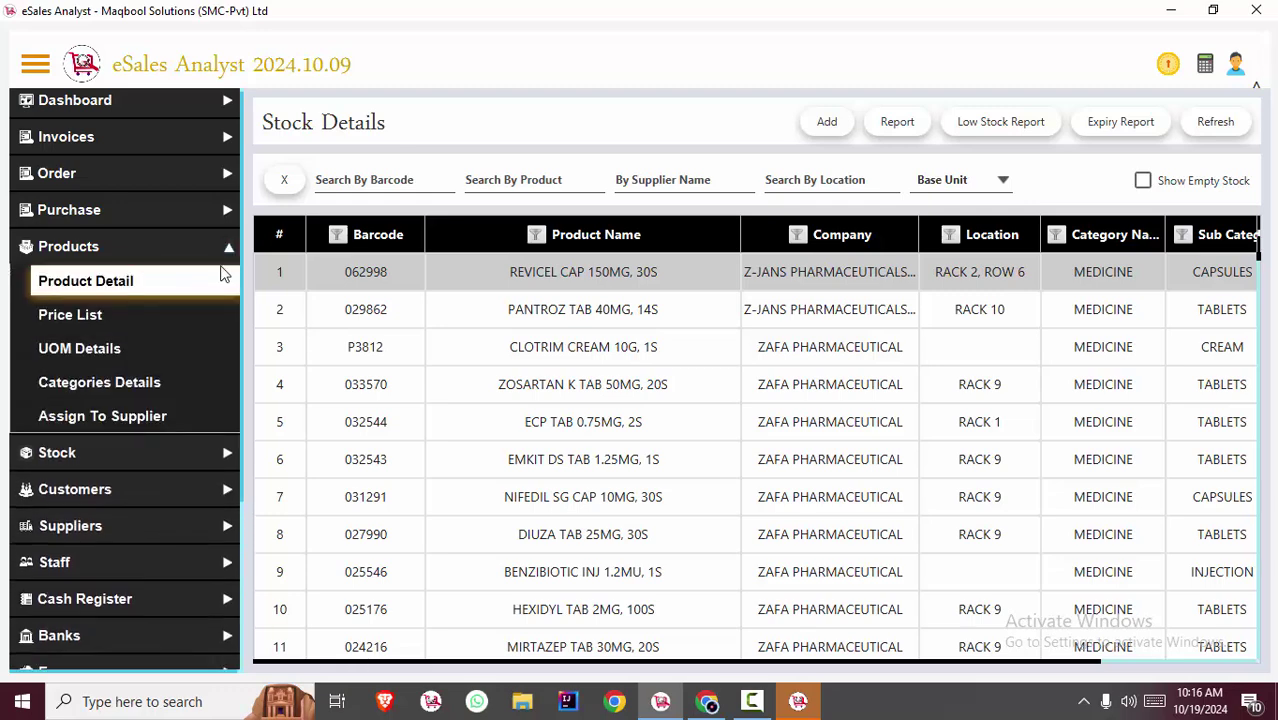
{"action": "left_click", "coordinate": [680, 300]}
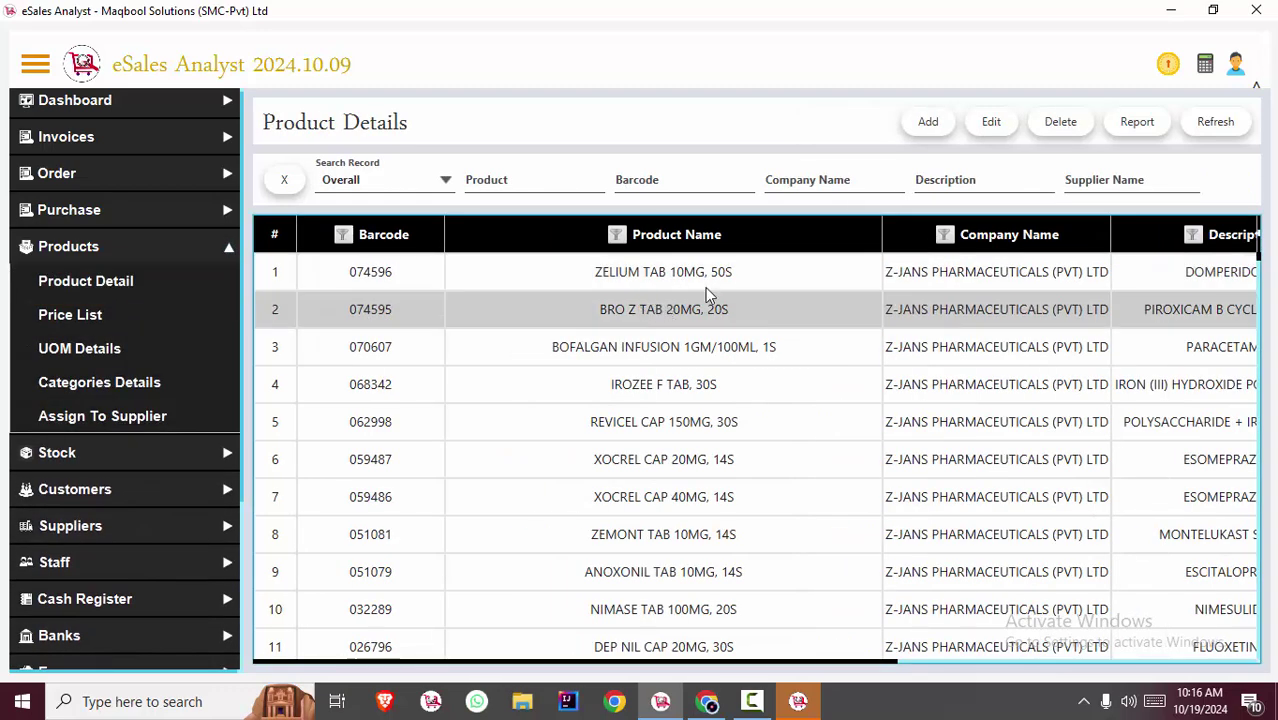
{"action": "left_click", "coordinate": [1045, 125]}
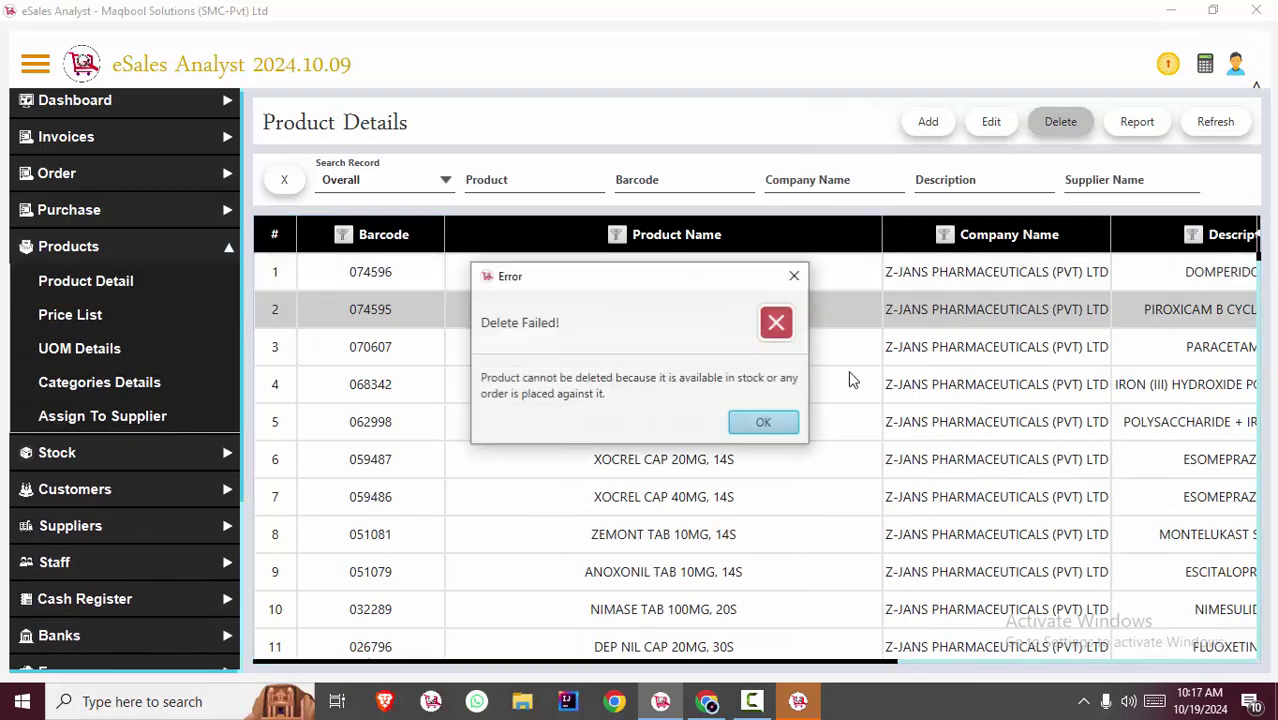
{"action": "left_click", "coordinate": [794, 276]}
{"action": "left_click_drag", "start_coordinate": [1260, 262], "coordinate": [1258, 318]}
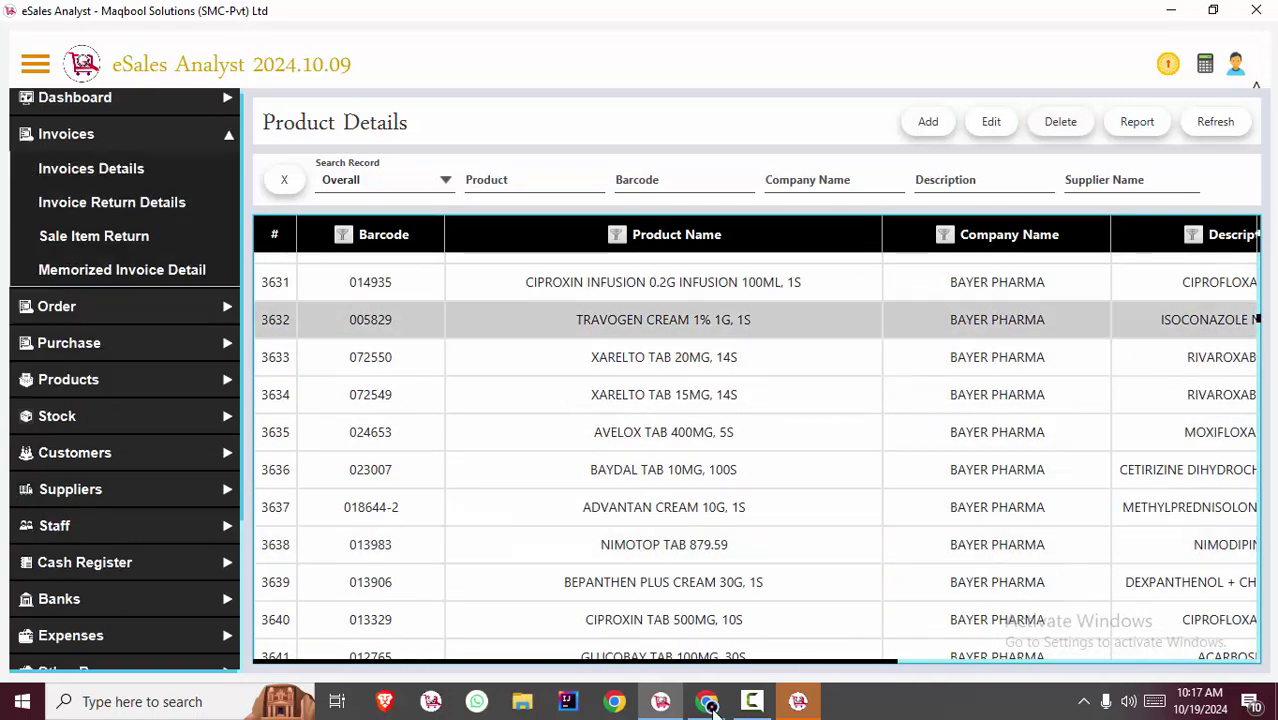
Step: Switch to the release notes PDF and highlight the Multiple Invoice Print note
{"action": "left_click", "coordinate": [707, 701]}
{"action": "left_click", "coordinate": [684, 386]}
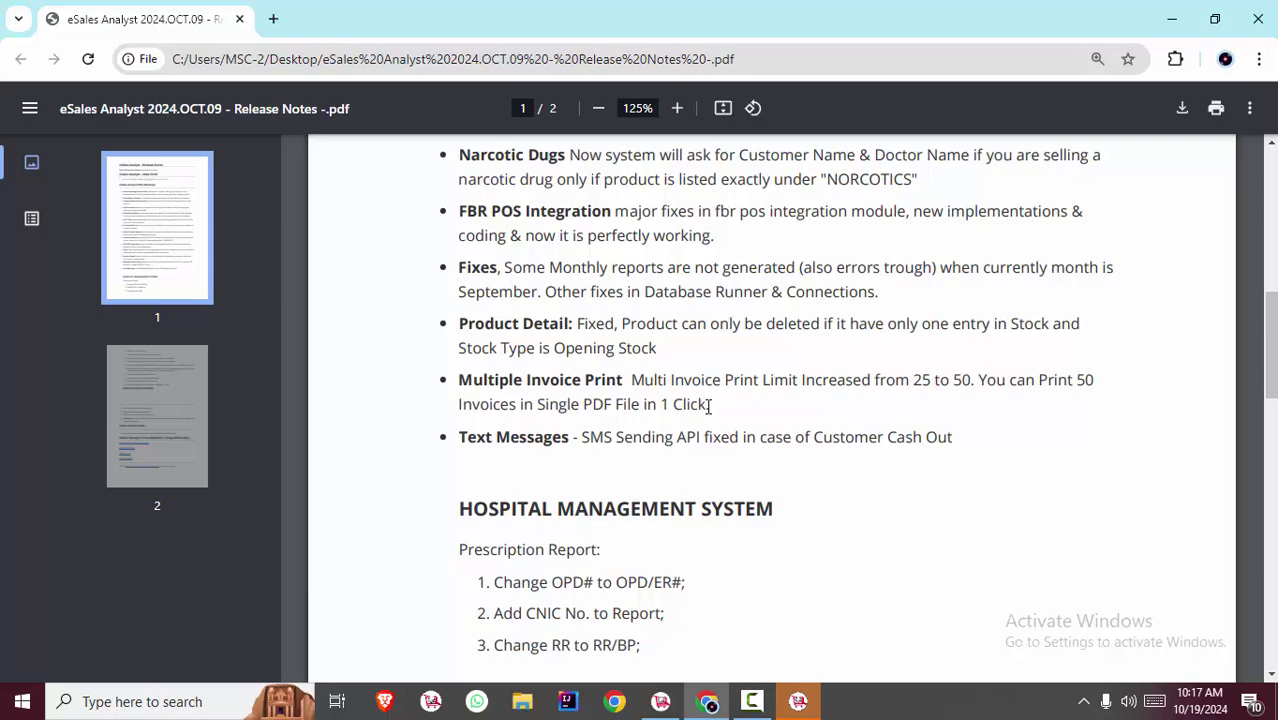
{"action": "left_click_drag", "start_coordinate": [707, 404], "coordinate": [626, 380]}
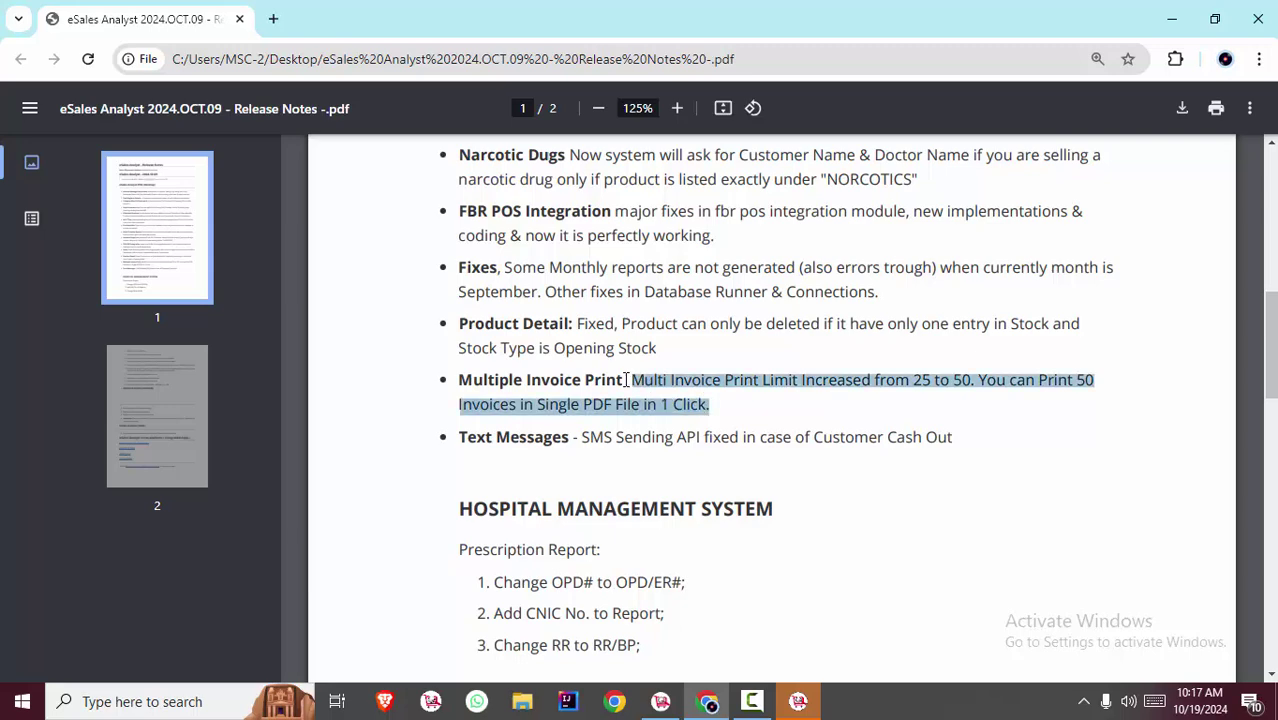
{"action": "left_click", "coordinate": [722, 467]}
Step: Switch to eSales Analyst, open the invoices details, and filter the records to Monthly
{"action": "left_click", "coordinate": [661, 701]}
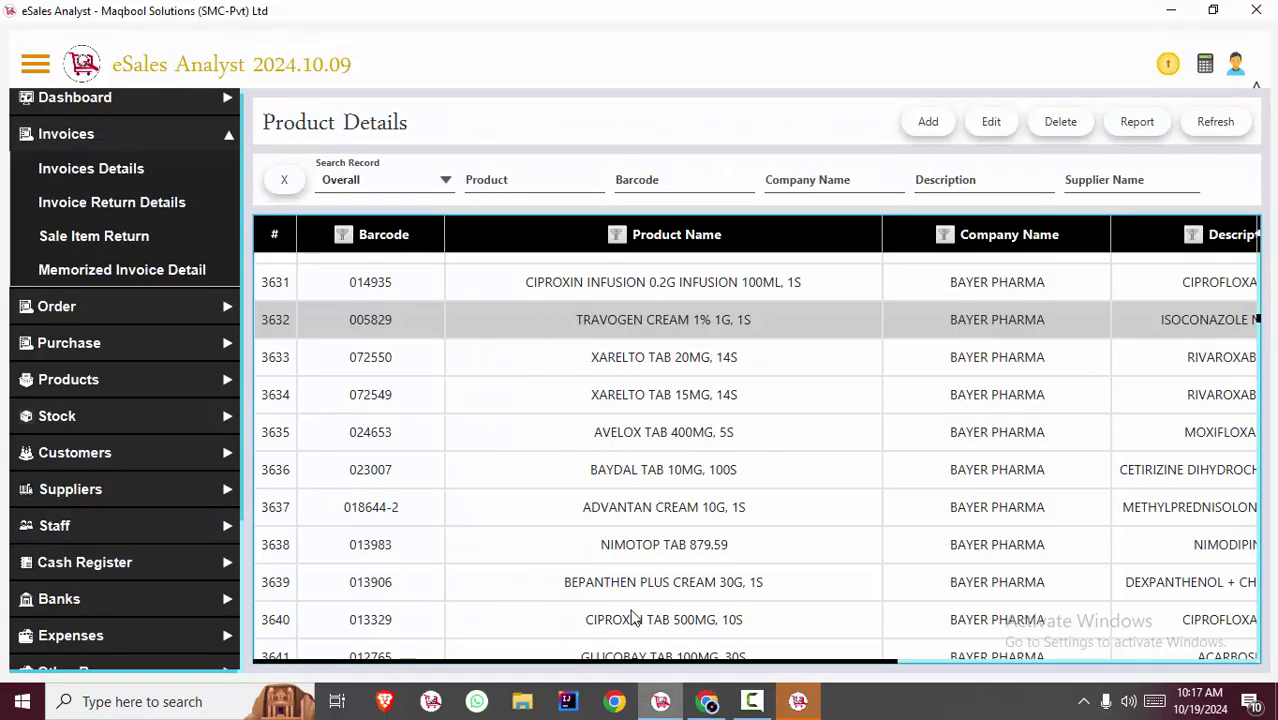
{"action": "left_click", "coordinate": [191, 175]}
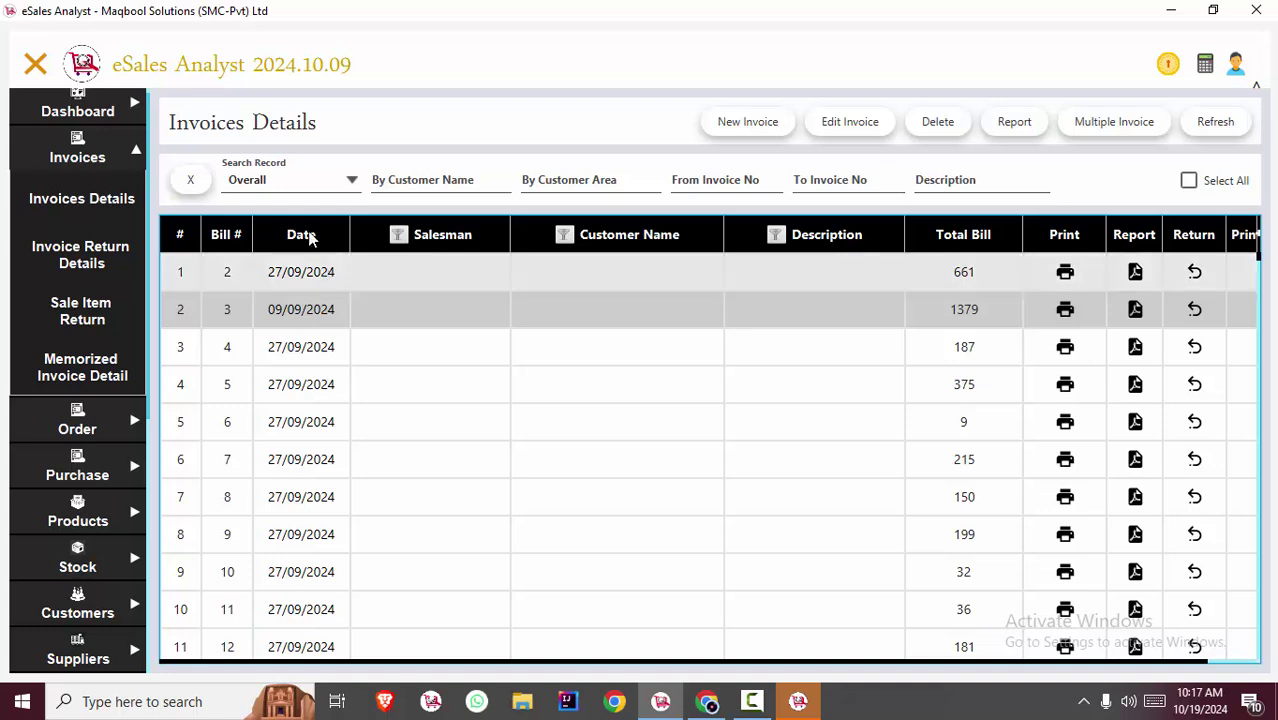
{"action": "left_click", "coordinate": [290, 180]}
{"action": "left_click", "coordinate": [294, 244]}
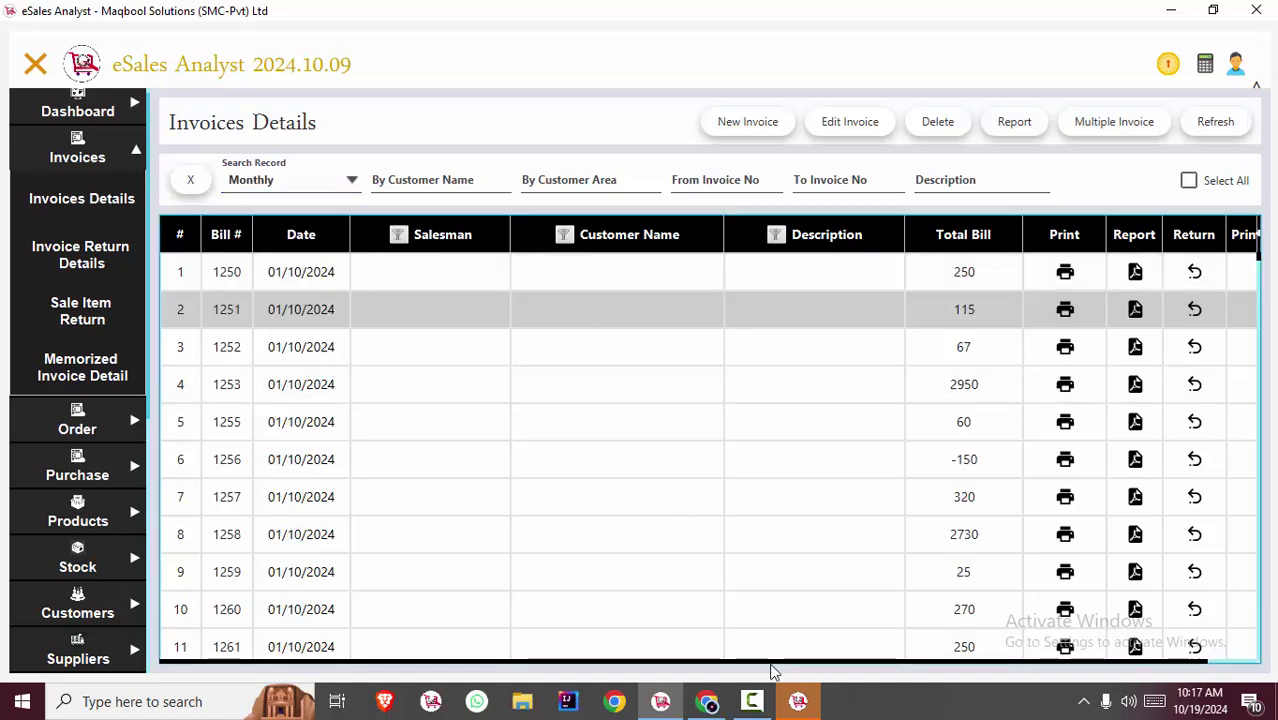
Step: Select the first ten monthly invoices, bills 1250 through 1260, in the Print Status column
{"action": "left_click_drag", "start_coordinate": [779, 665], "coordinate": [900, 663]}
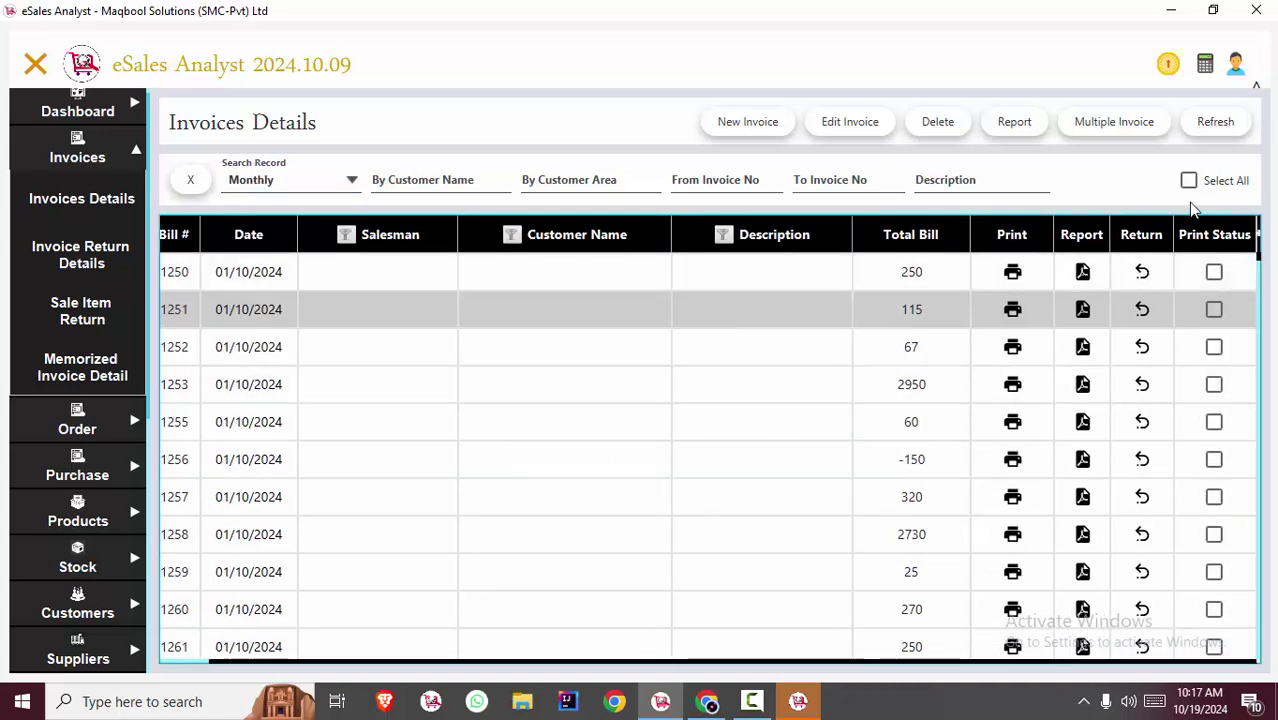
{"action": "left_click", "coordinate": [1213, 271]}
{"action": "left_click", "coordinate": [1213, 309]}
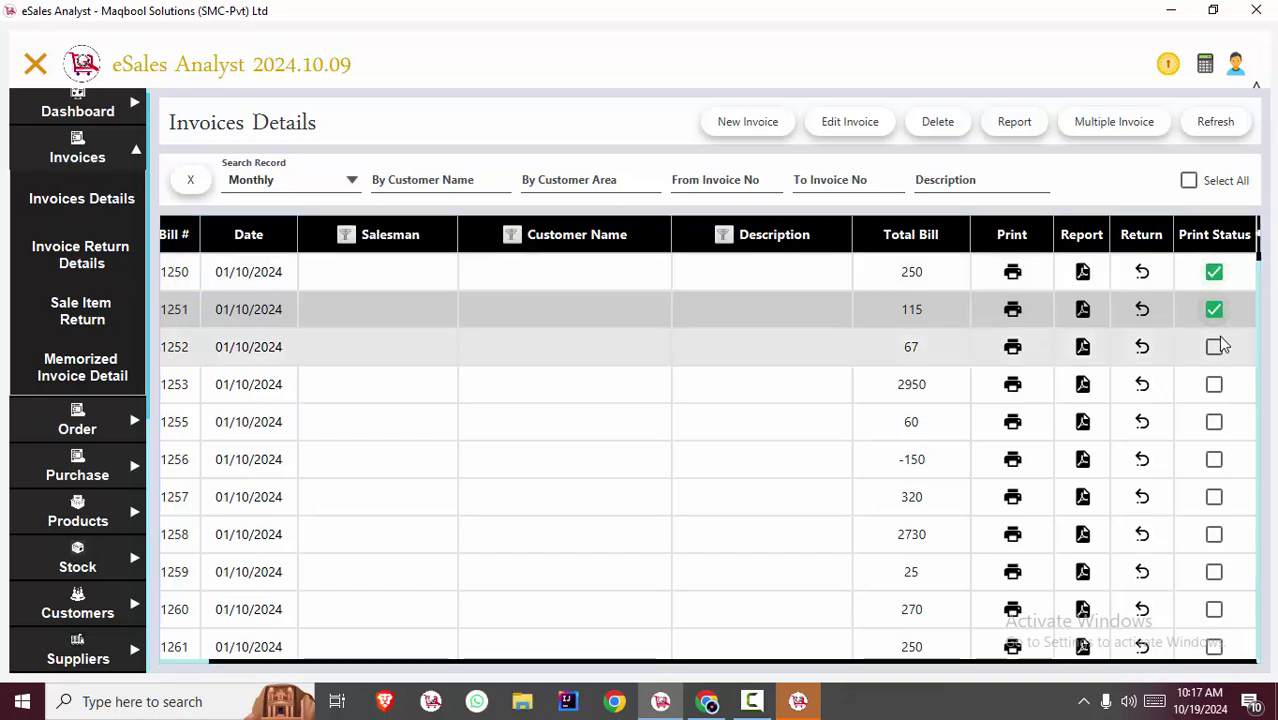
{"action": "left_click", "coordinate": [1213, 346]}
{"action": "left_click", "coordinate": [1213, 384]}
{"action": "left_click", "coordinate": [1213, 421]}
{"action": "left_click", "coordinate": [1213, 459]}
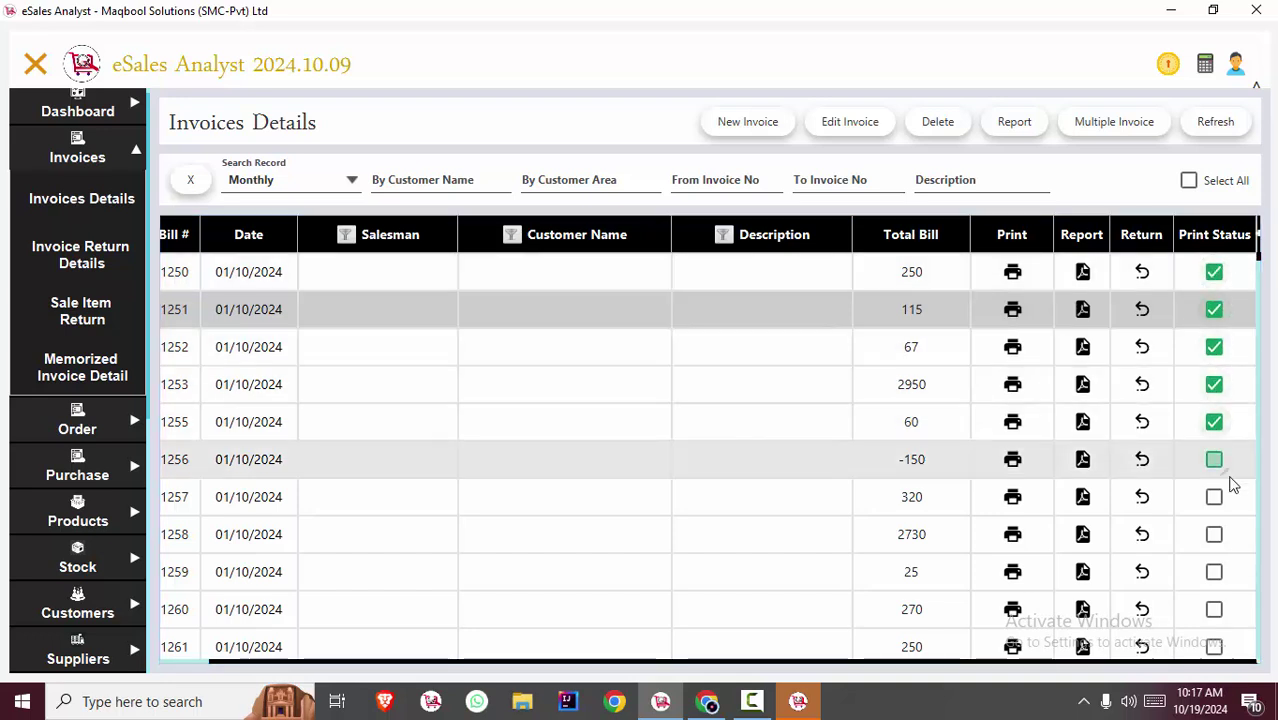
{"action": "left_click", "coordinate": [1213, 534]}
{"action": "left_click", "coordinate": [1213, 571]}
{"action": "left_click", "coordinate": [1213, 496]}
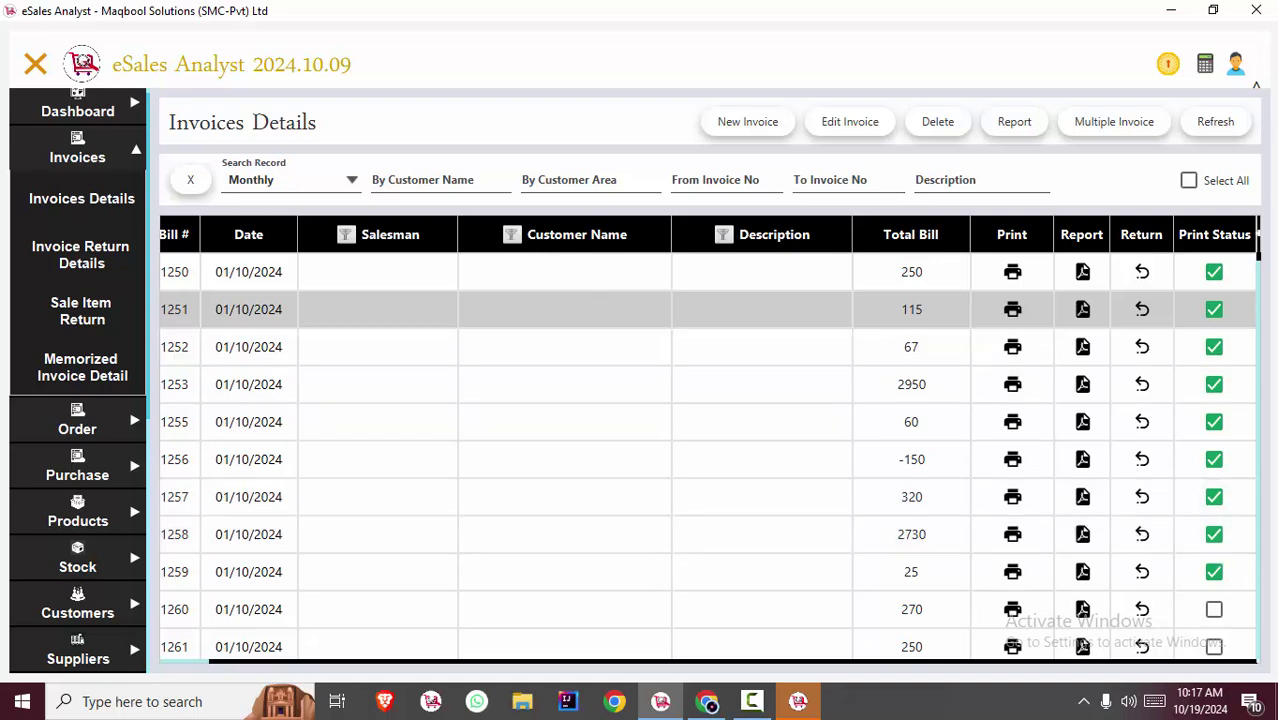
{"action": "left_click", "coordinate": [1215, 611]}
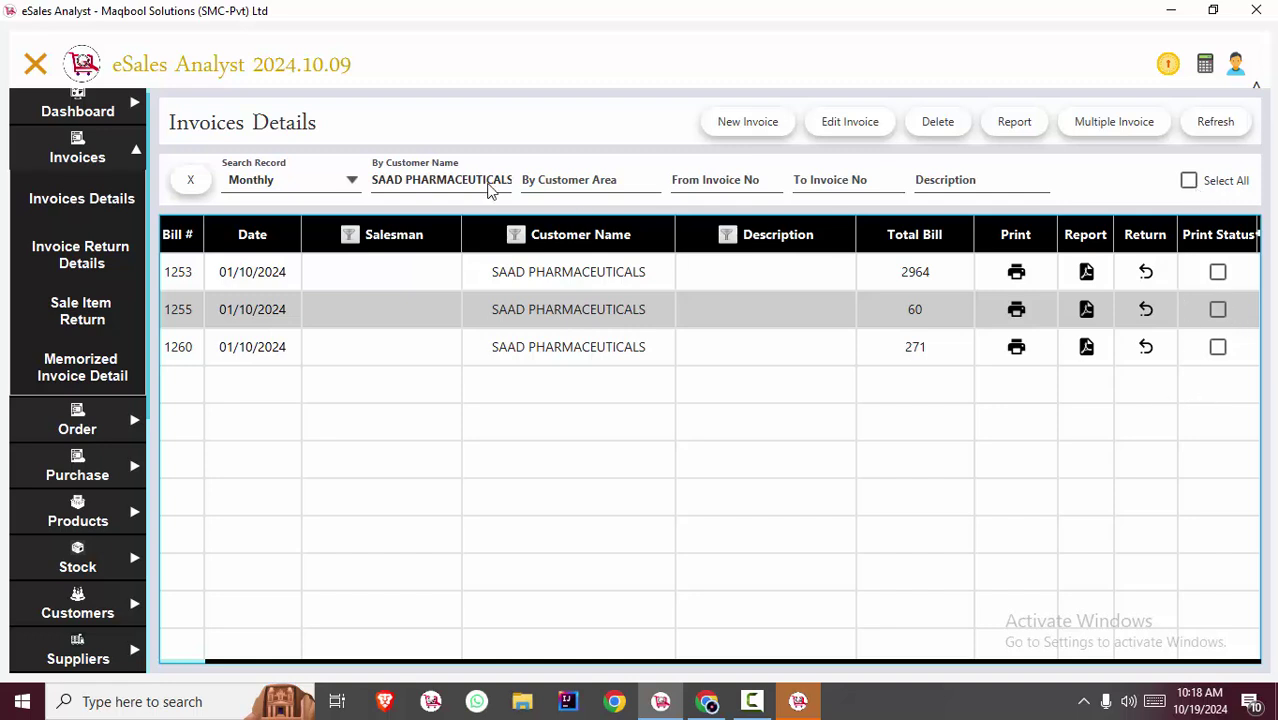
Step: Clear the customer filter to list all Monthly invoices, and select the first bills, starting with 1250, for printing
{"action": "left_click", "coordinate": [326, 358]}
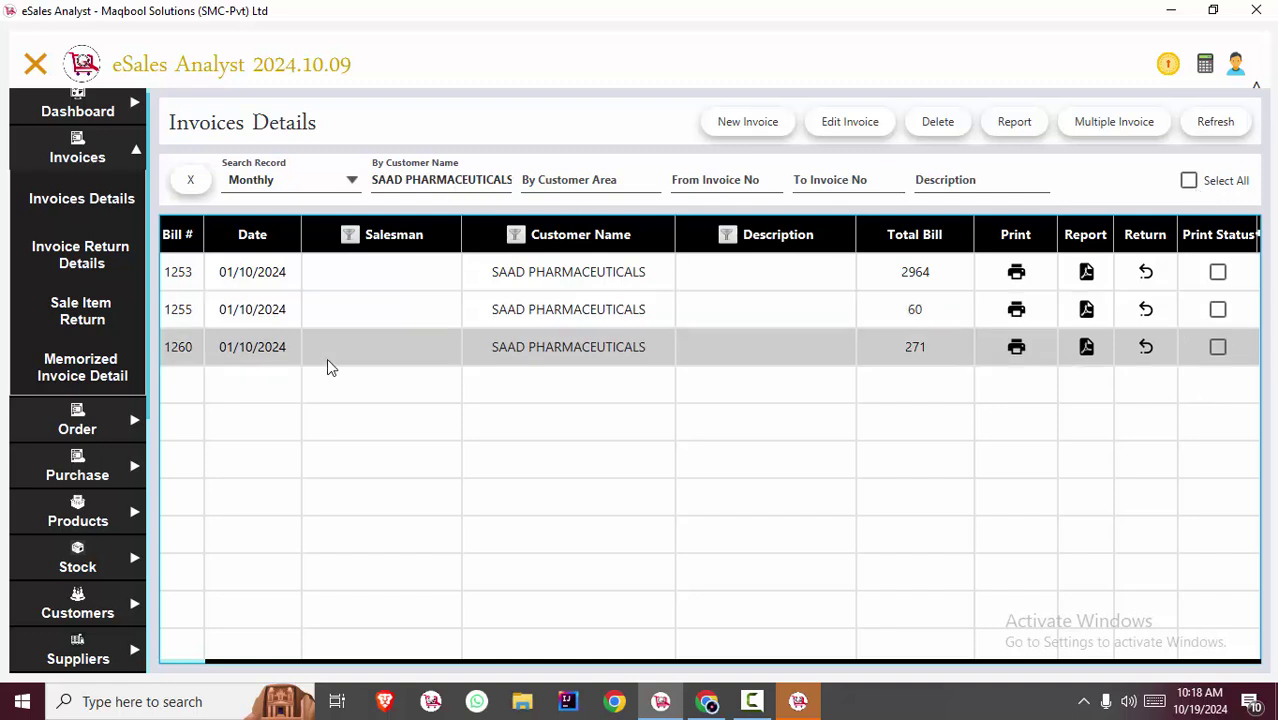
{"action": "left_click", "coordinate": [190, 179]}
{"action": "left_click", "coordinate": [290, 180]}
{"action": "left_click", "coordinate": [319, 240]}
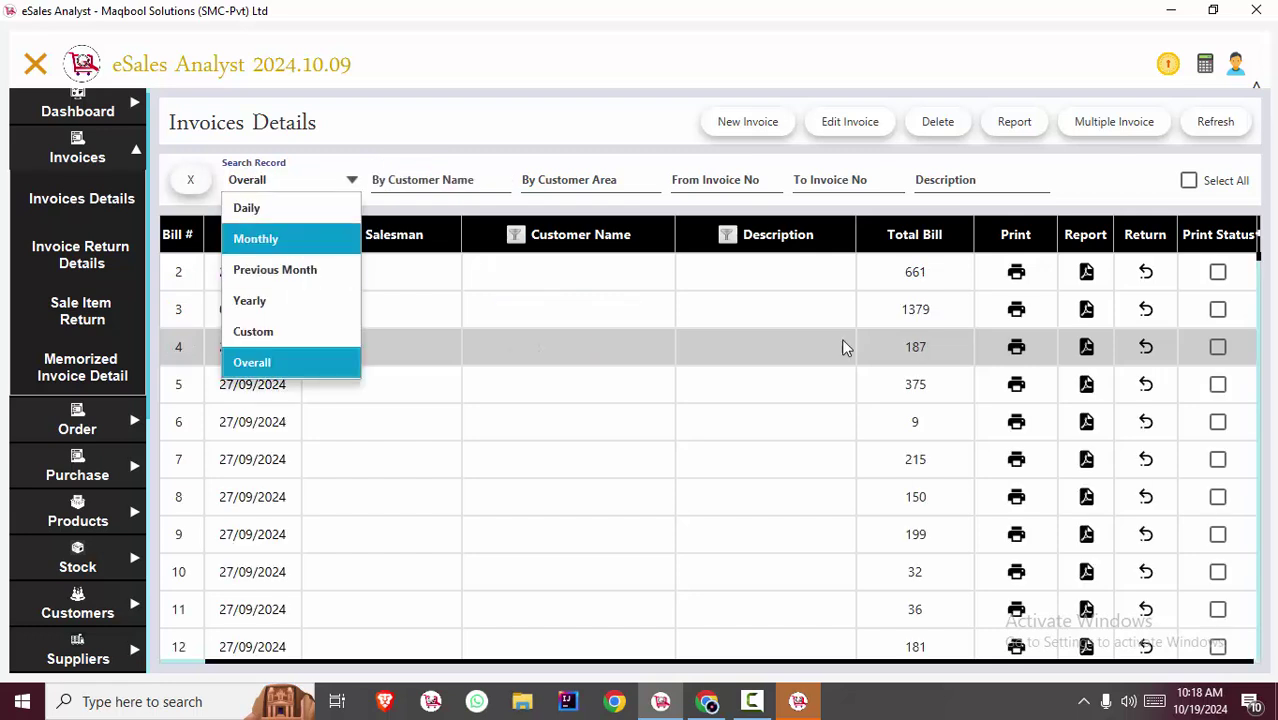
{"action": "left_click", "coordinate": [1218, 272]}
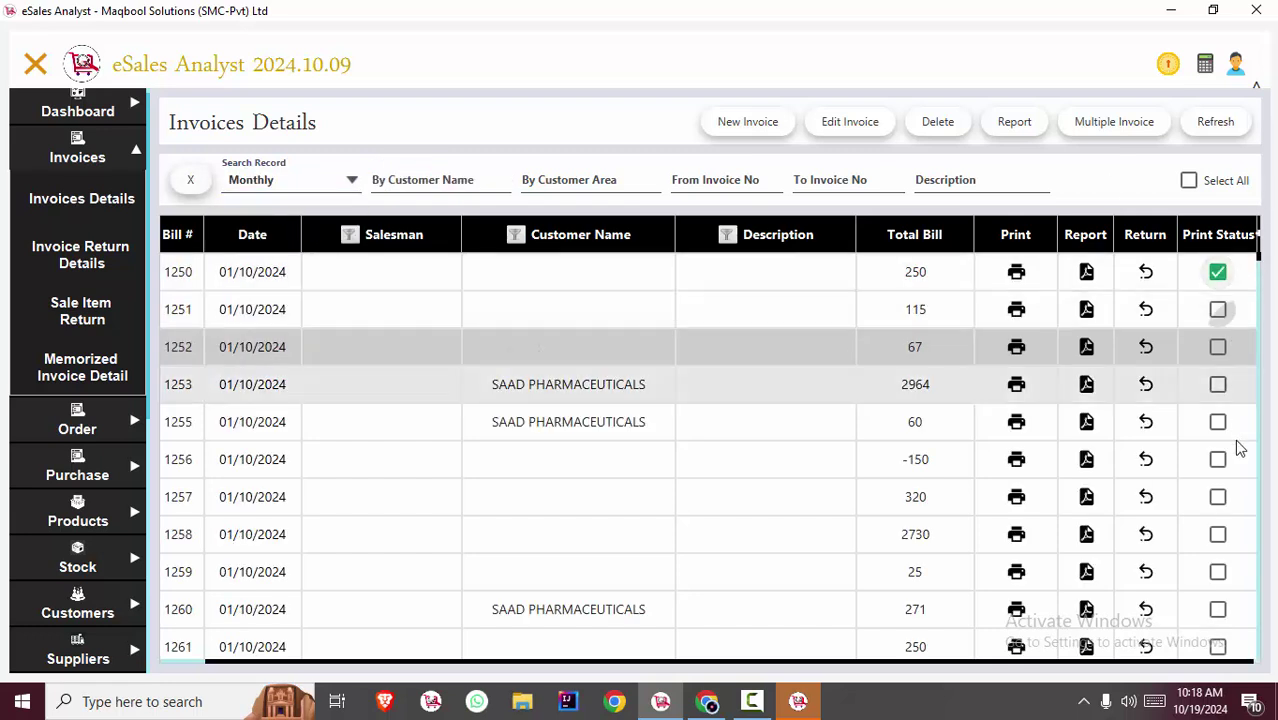
{"action": "left_click", "coordinate": [1233, 545]}
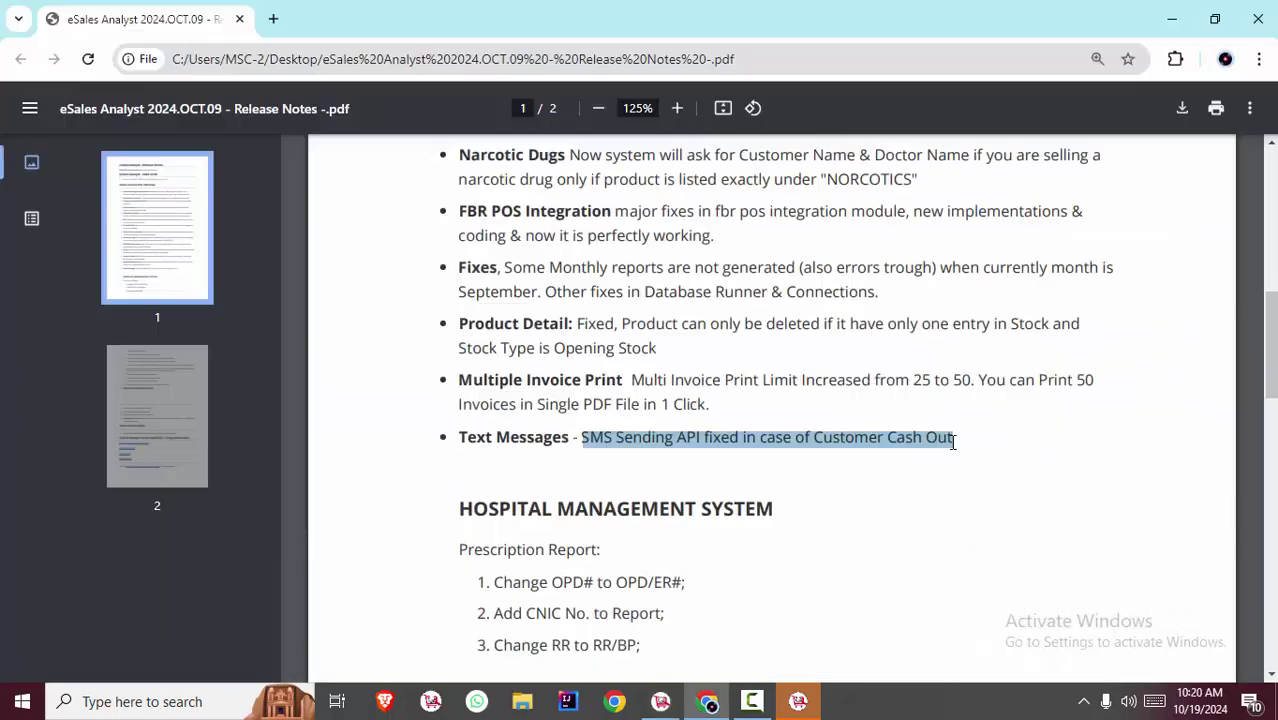
Step: Highlight the Text Messages note about the SMS Sending API in the release notes PDF
{"action": "left_click", "coordinate": [952, 441]}
{"action": "left_click_drag", "start_coordinate": [952, 441], "coordinate": [653, 486]}
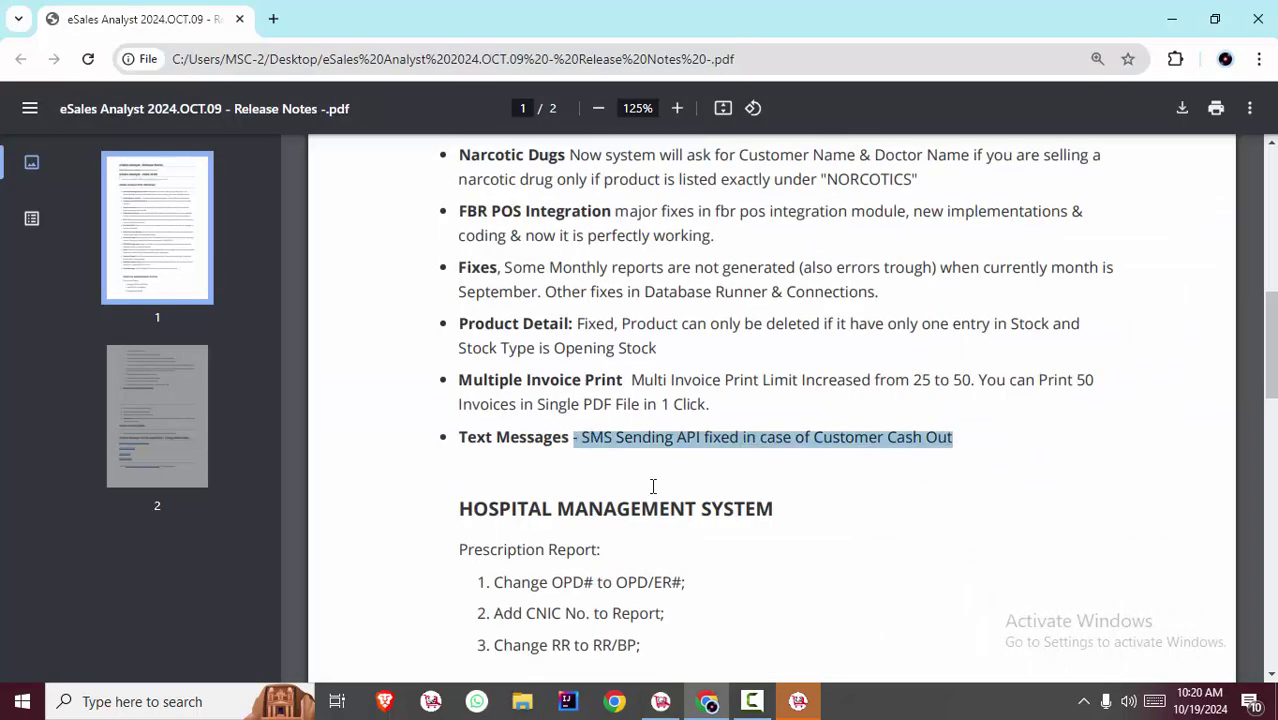
Step: Switch to eSales Analyst, start a new Accounts Receivable adjustment, and choose the second listed customer
{"action": "left_click", "coordinate": [660, 701]}
{"action": "left_click", "coordinate": [847, 125]}
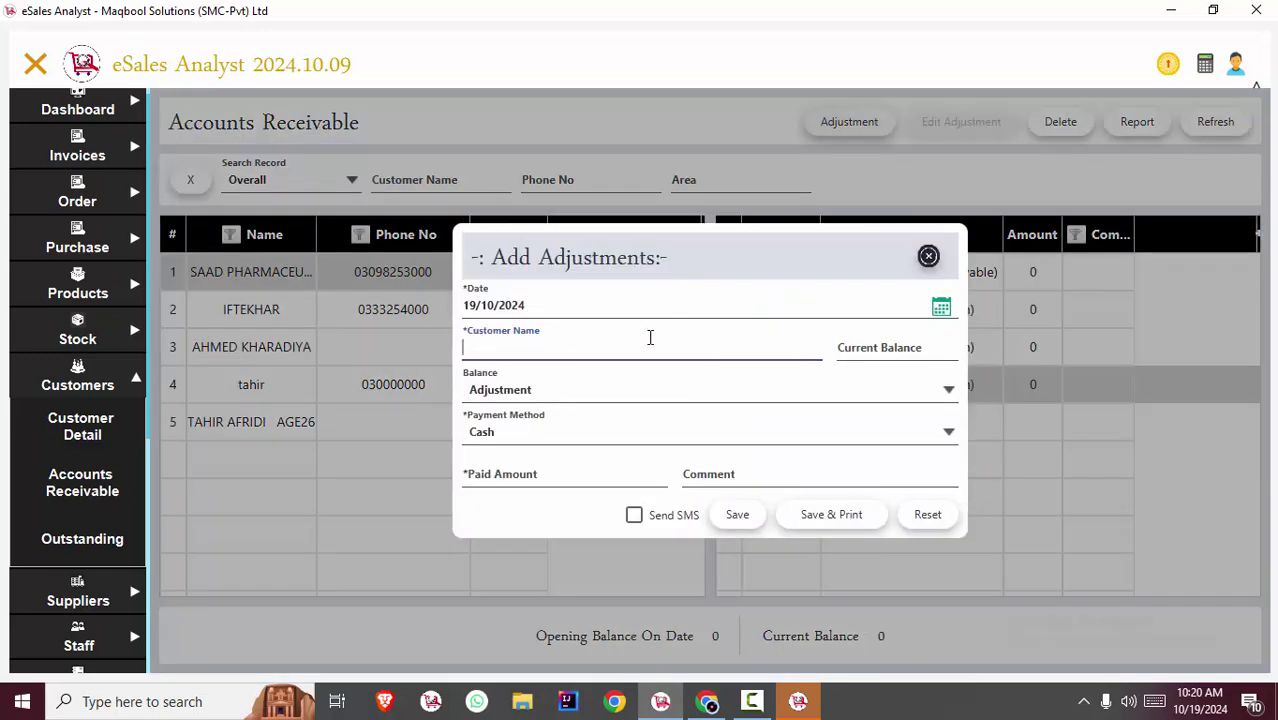
{"action": "left_click", "coordinate": [641, 343]}
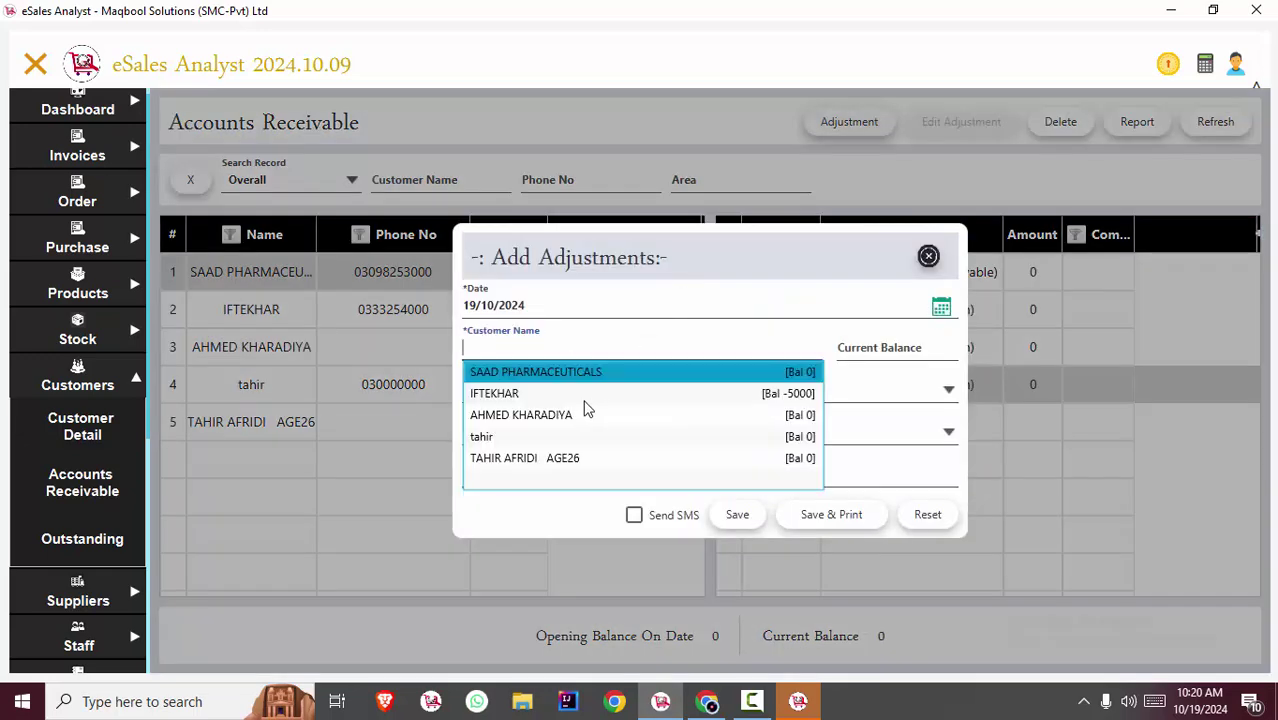
{"action": "left_click", "coordinate": [590, 396]}
{"action": "left_click", "coordinate": [590, 400]}
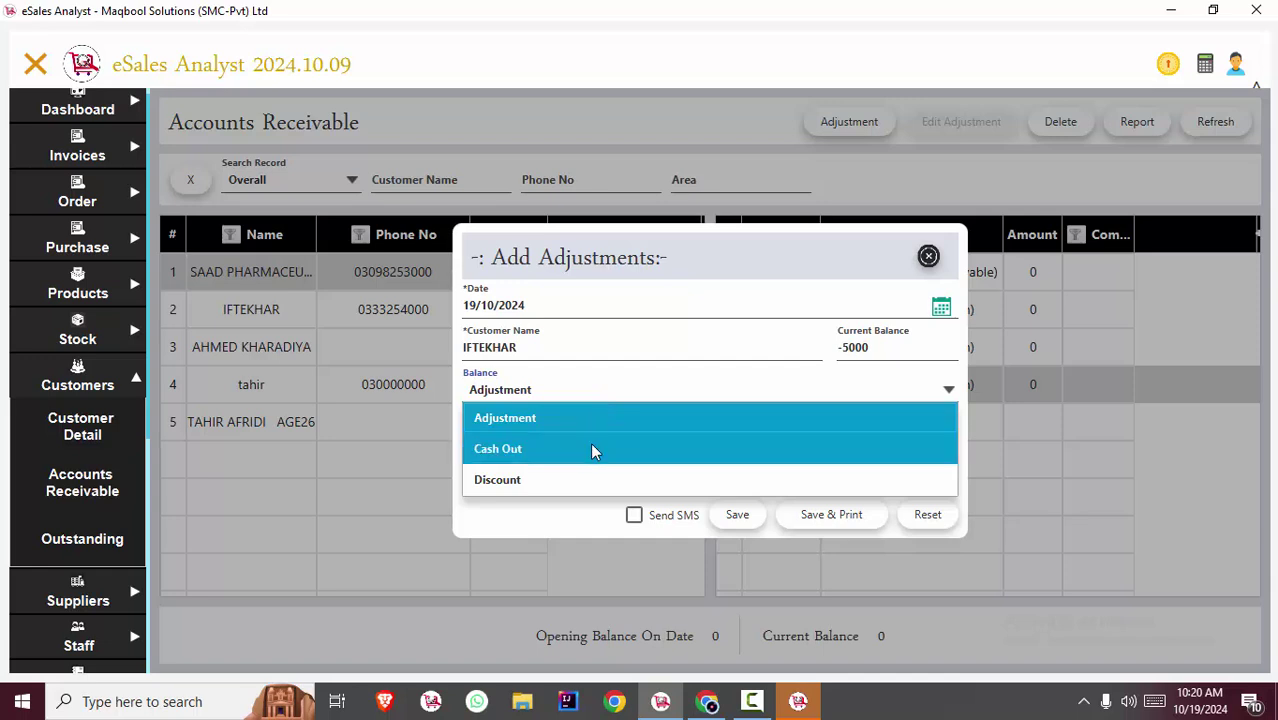
Step: Set the adjustment's balance type to Cash Out with a paid amount of 12000, and enable Send SMS
{"action": "left_click", "coordinate": [590, 446]}
{"action": "left_click", "coordinate": [562, 479]}
{"action": "type", "text": "12000"}
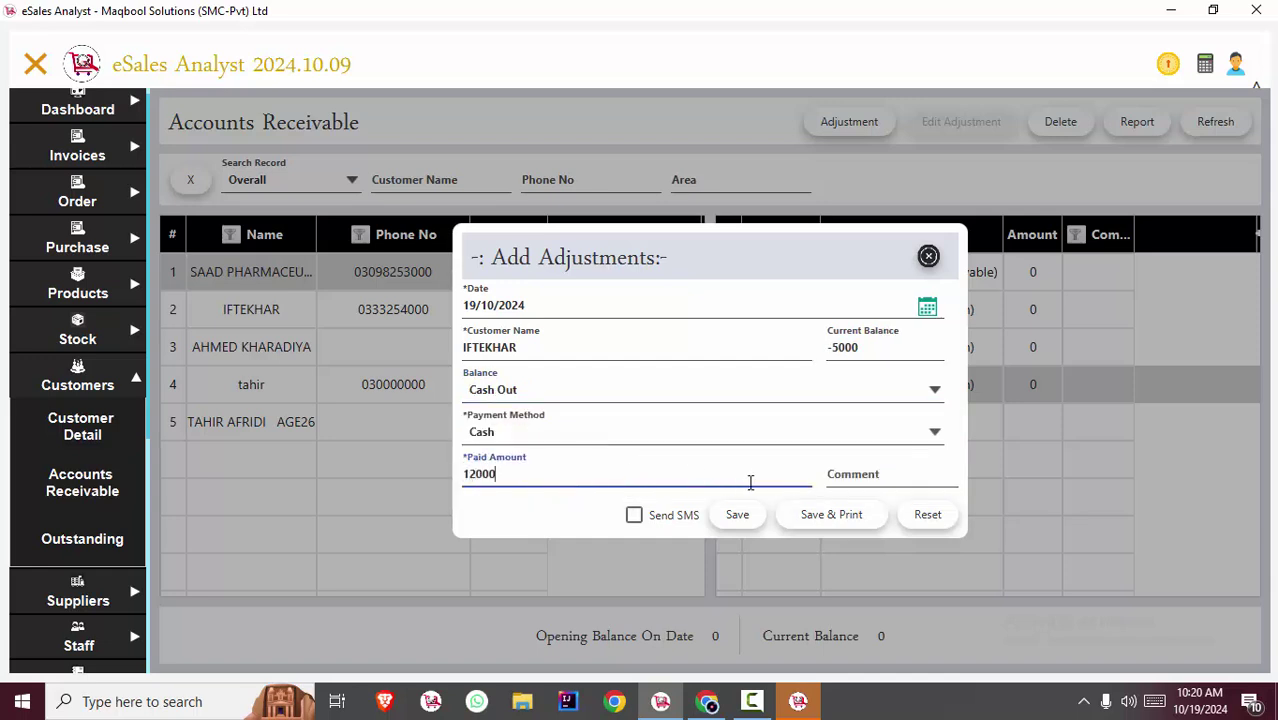
{"action": "left_click", "coordinate": [635, 522]}
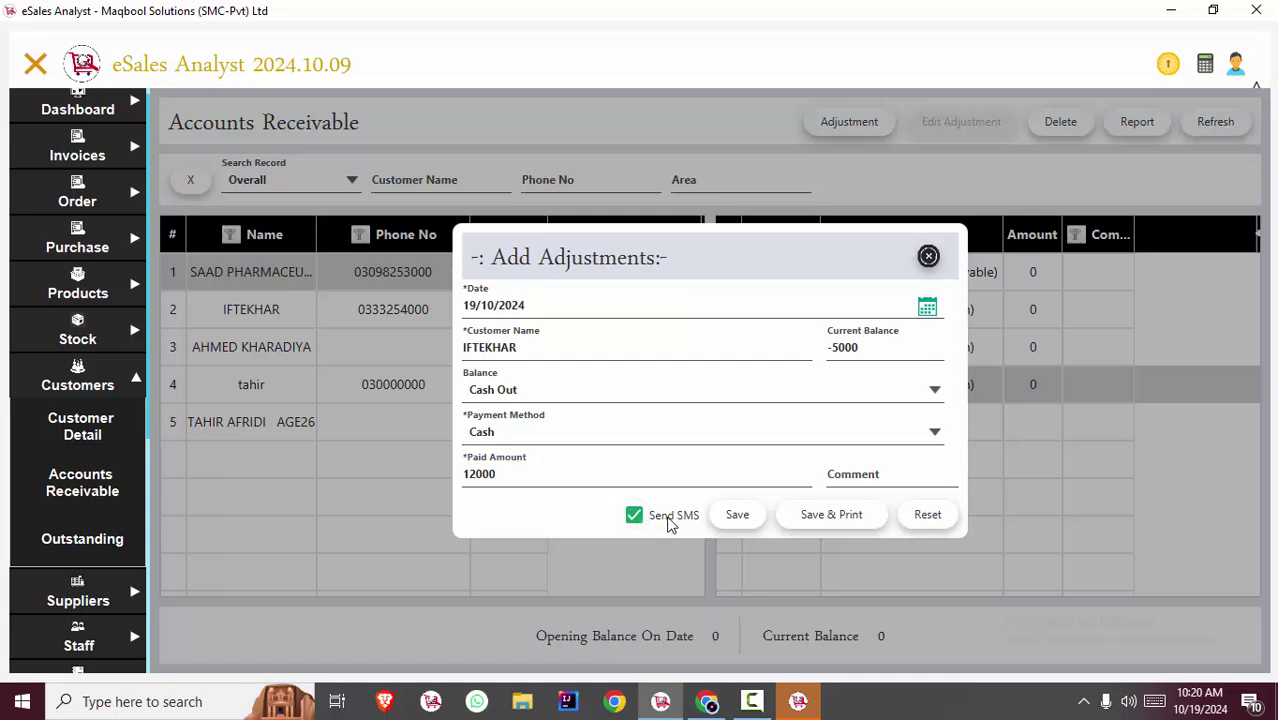
Step: Open the General Settings and examine the SMS Module's service provider choices
{"action": "scroll", "coordinate": [146, 517], "scroll_direction": "down", "scroll_amount": 2}
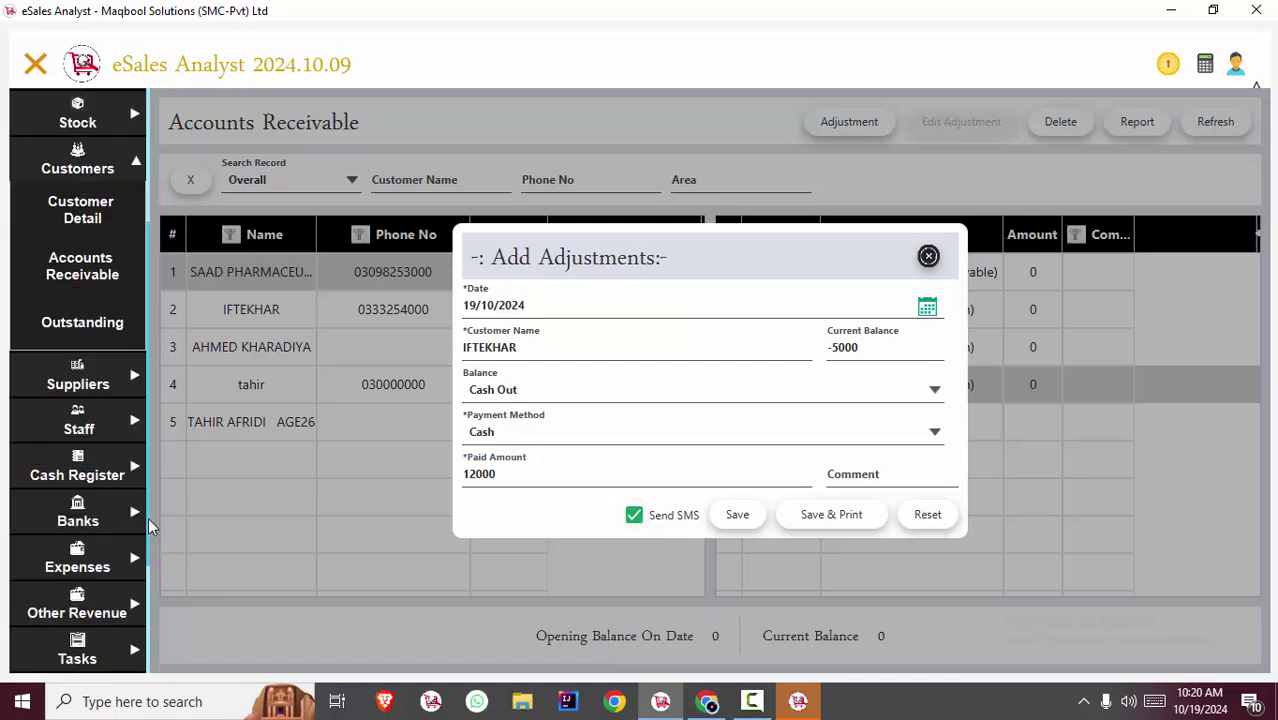
{"action": "scroll", "coordinate": [150, 540], "scroll_direction": "down", "scroll_amount": 2}
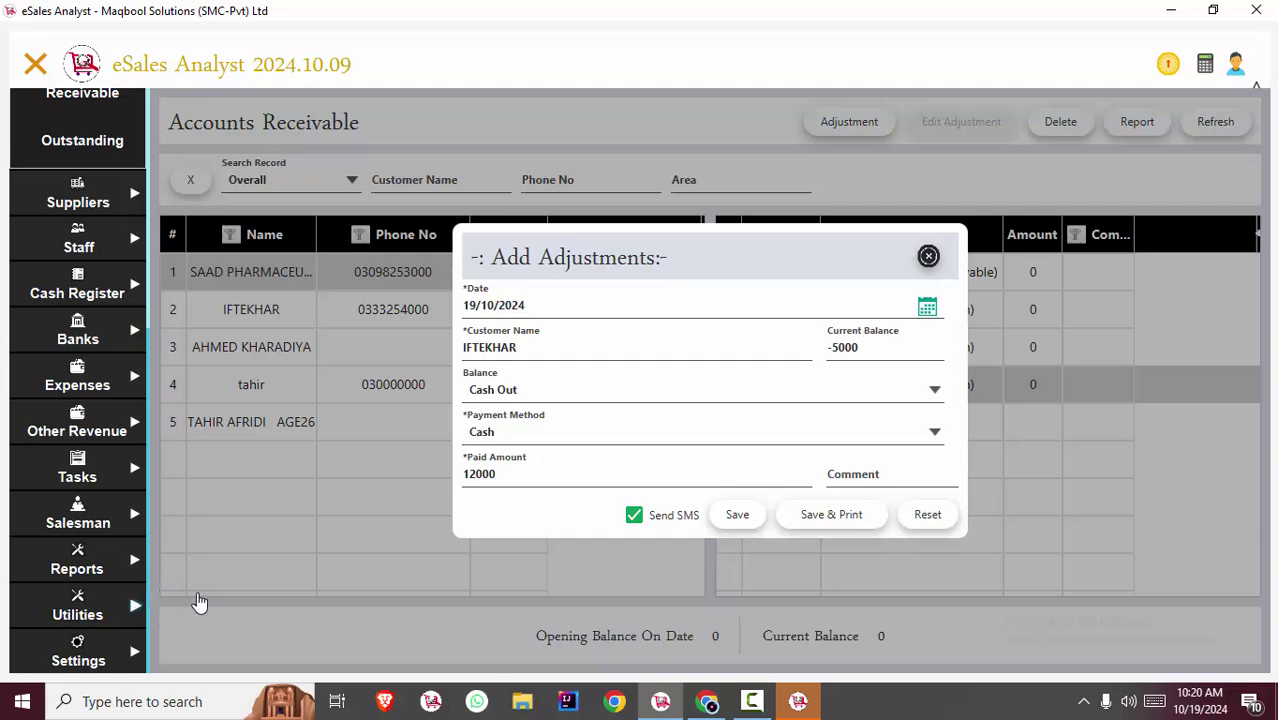
{"action": "left_click", "coordinate": [135, 606]}
{"action": "left_click", "coordinate": [148, 601]}
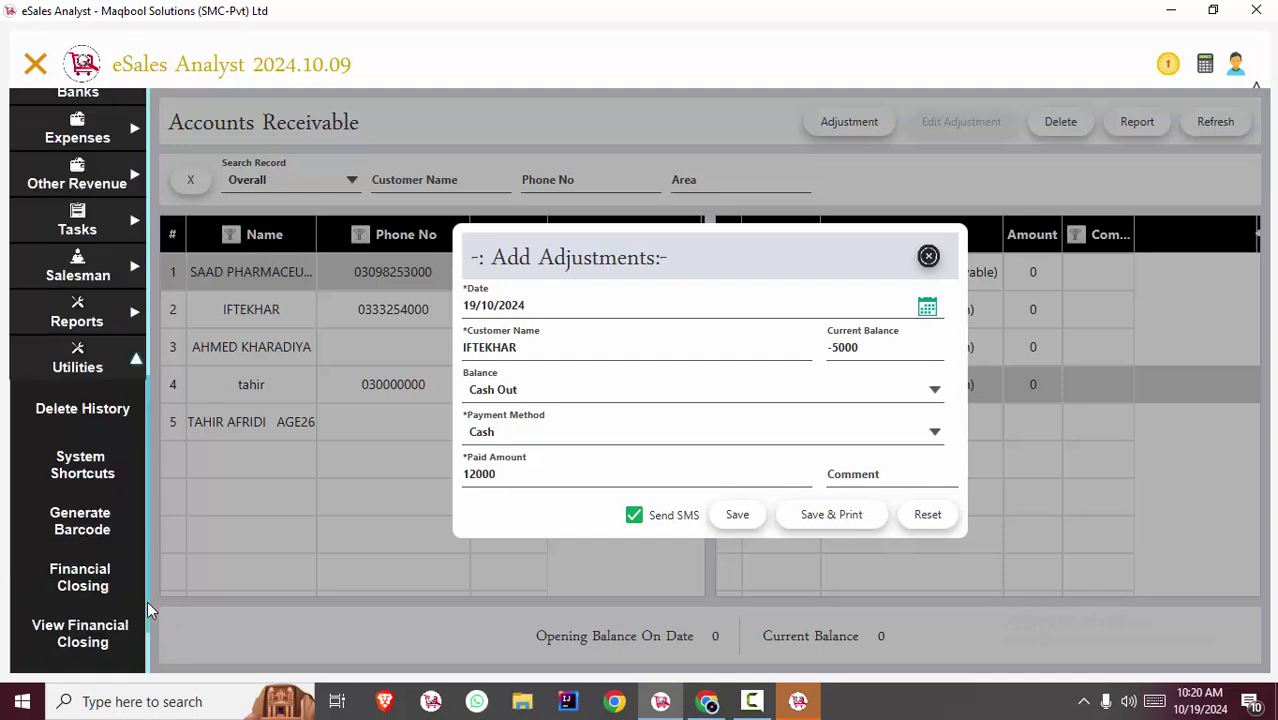
{"action": "left_click", "coordinate": [146, 670]}
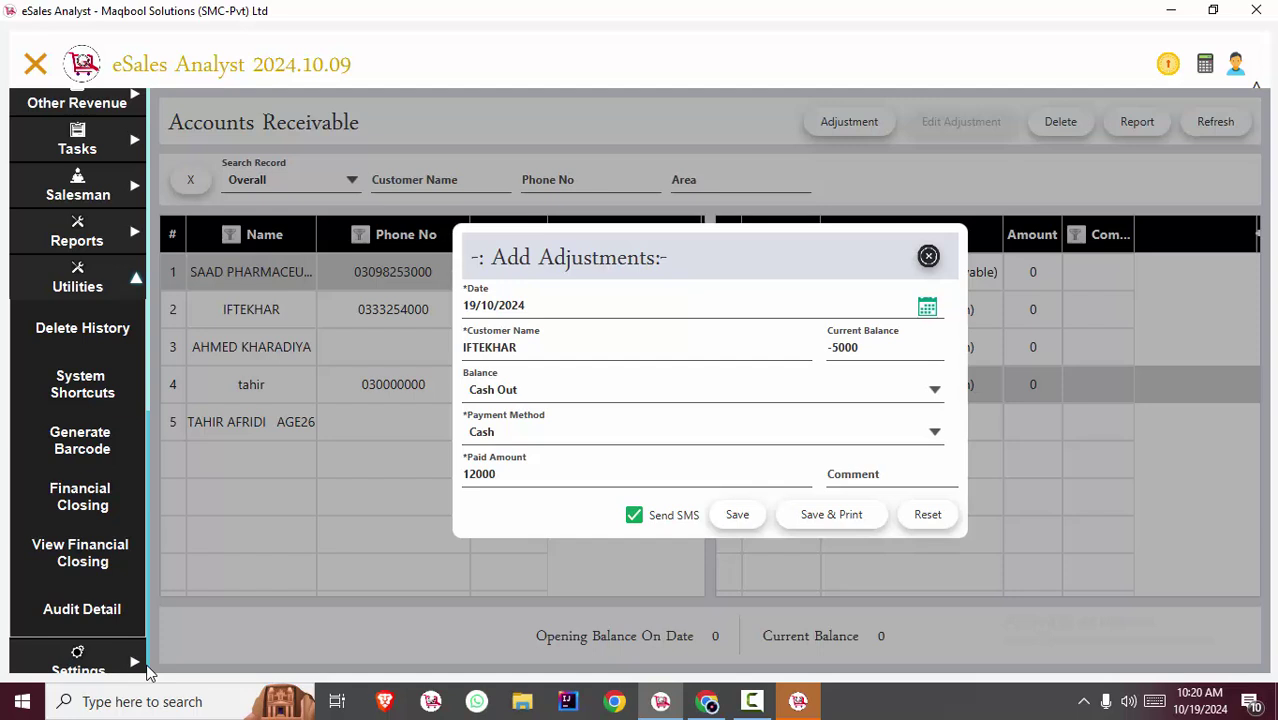
{"action": "left_click", "coordinate": [148, 675]}
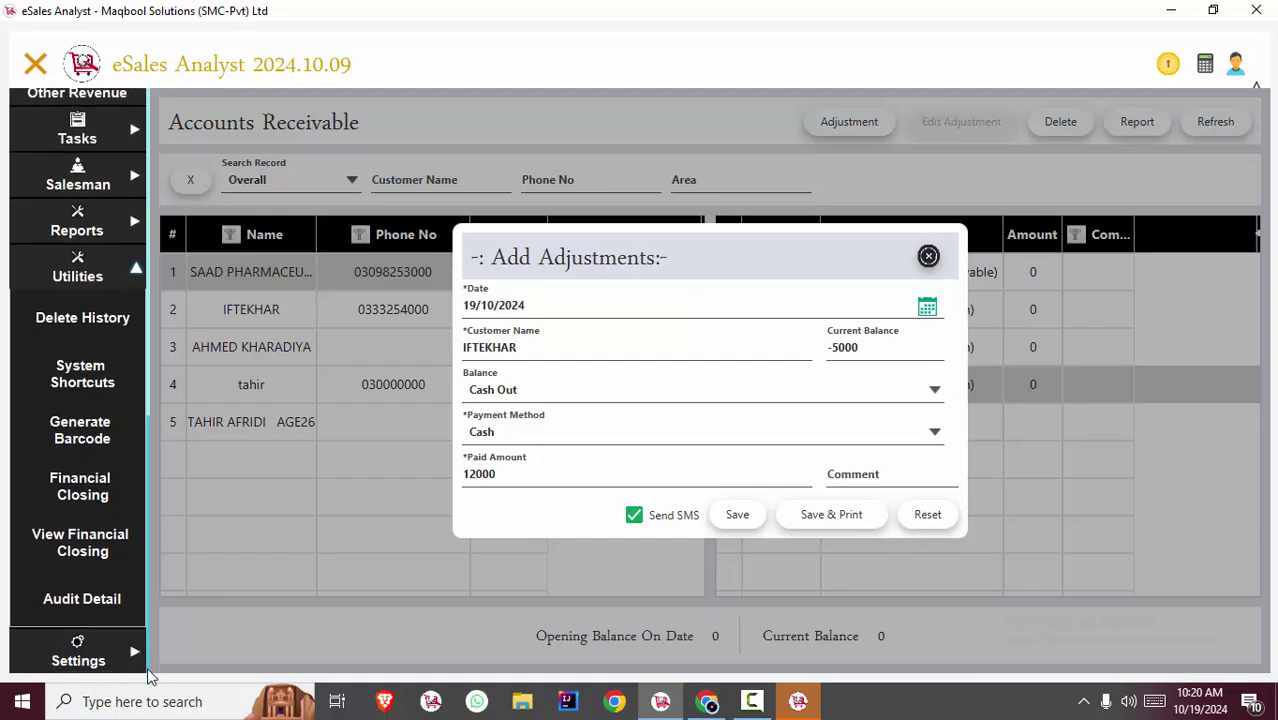
{"action": "left_click", "coordinate": [138, 662]}
{"action": "left_click", "coordinate": [88, 487]}
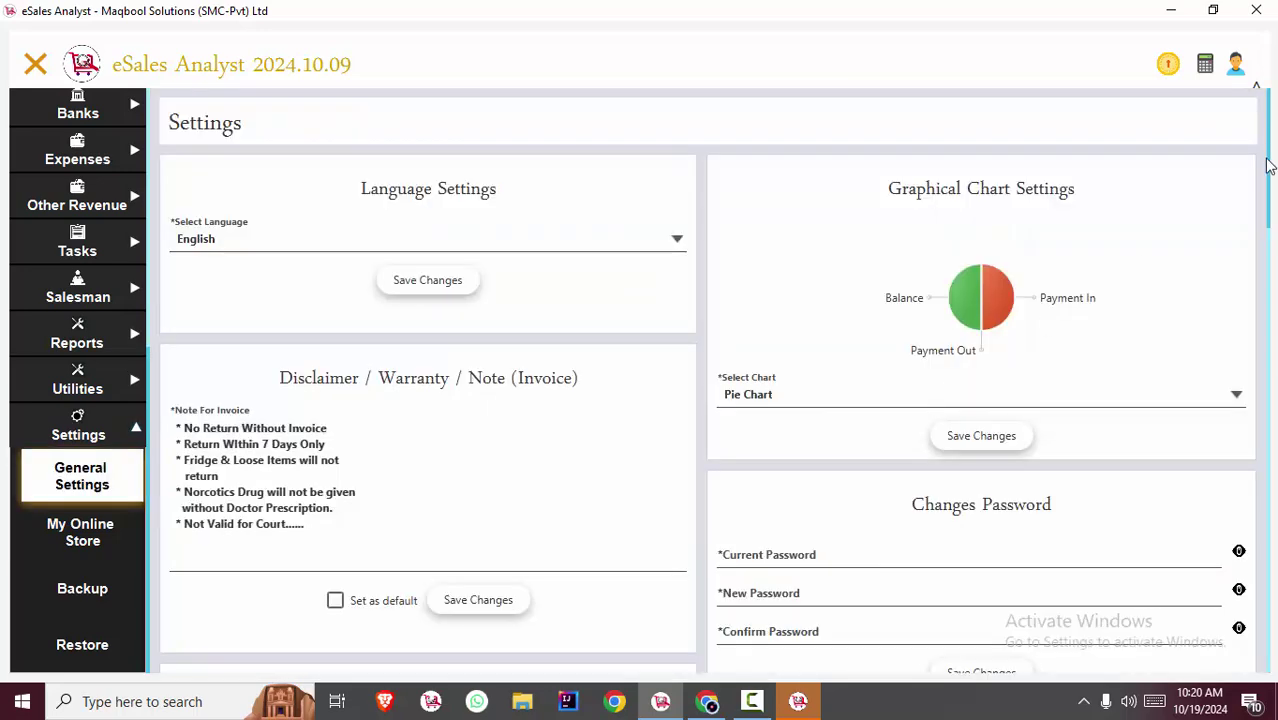
{"action": "left_click_drag", "start_coordinate": [1269, 166], "coordinate": [1271, 625]}
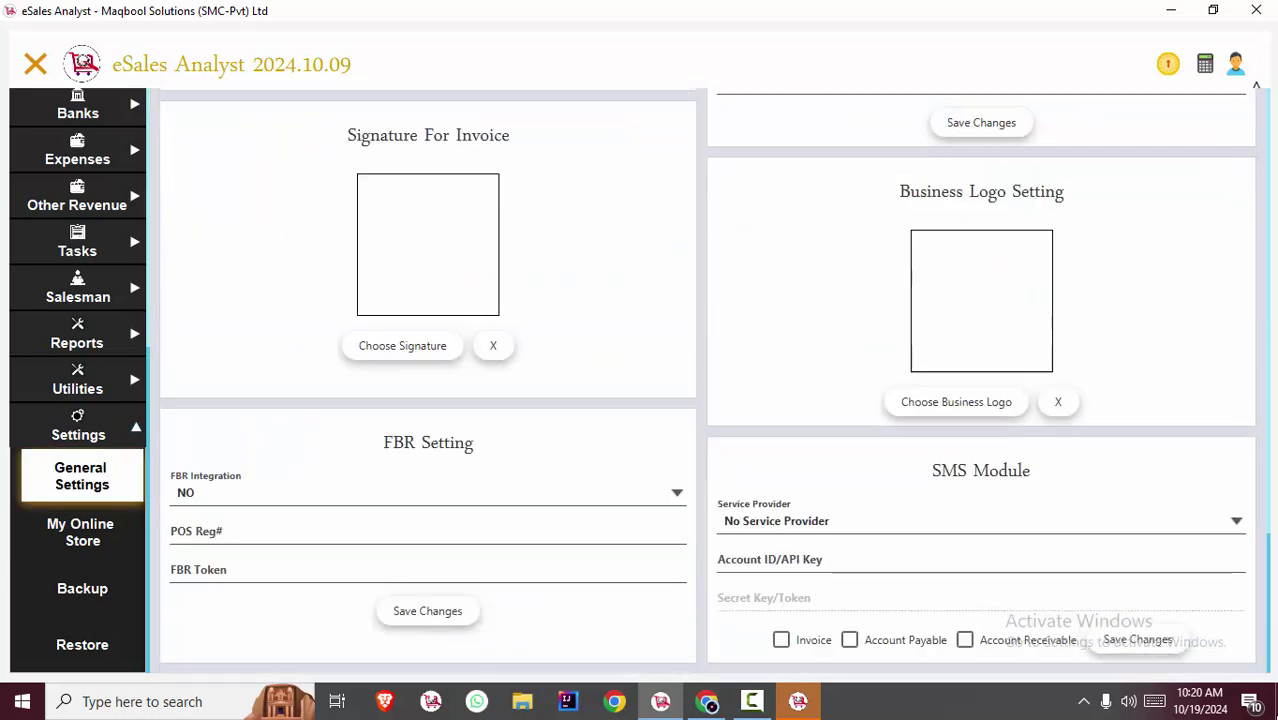
{"action": "left_click", "coordinate": [982, 529]}
{"action": "left_click", "coordinate": [980, 529]}
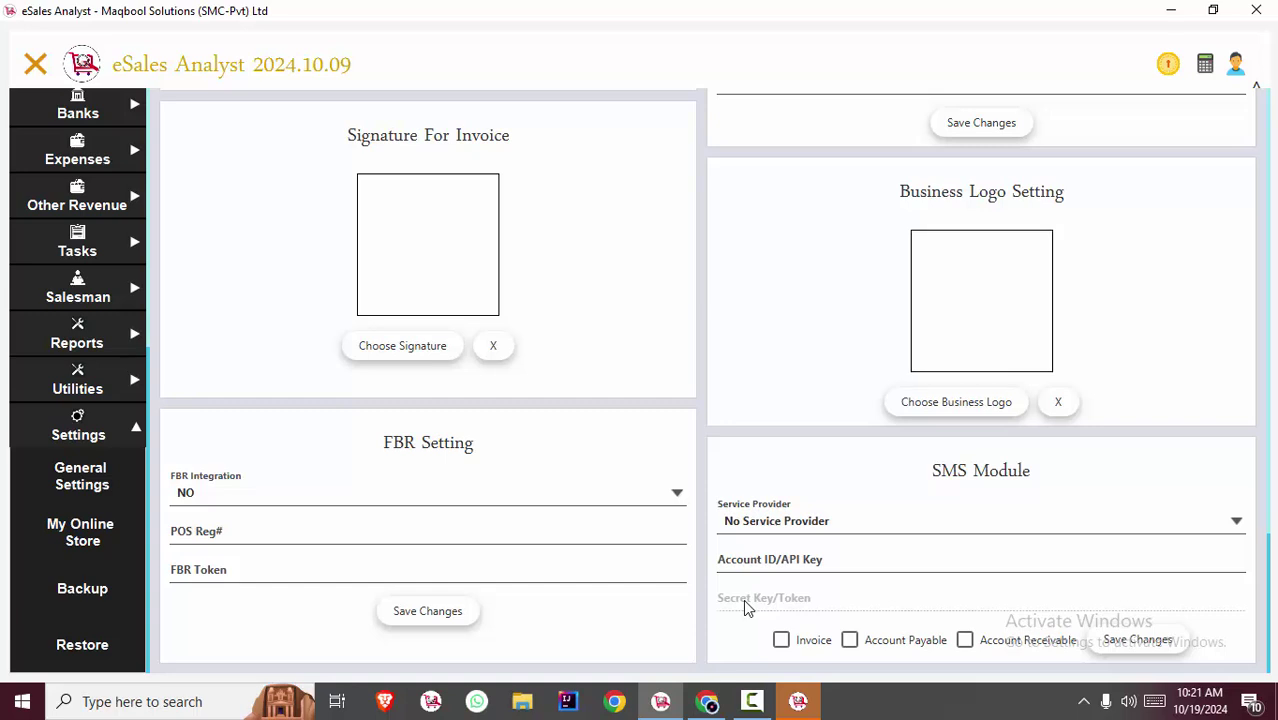
Step: Switch to the release notes PDF and highlight the eSales Analyst (Android) heading and the Android Crash fix beneath it
{"action": "left_click", "coordinate": [707, 701]}
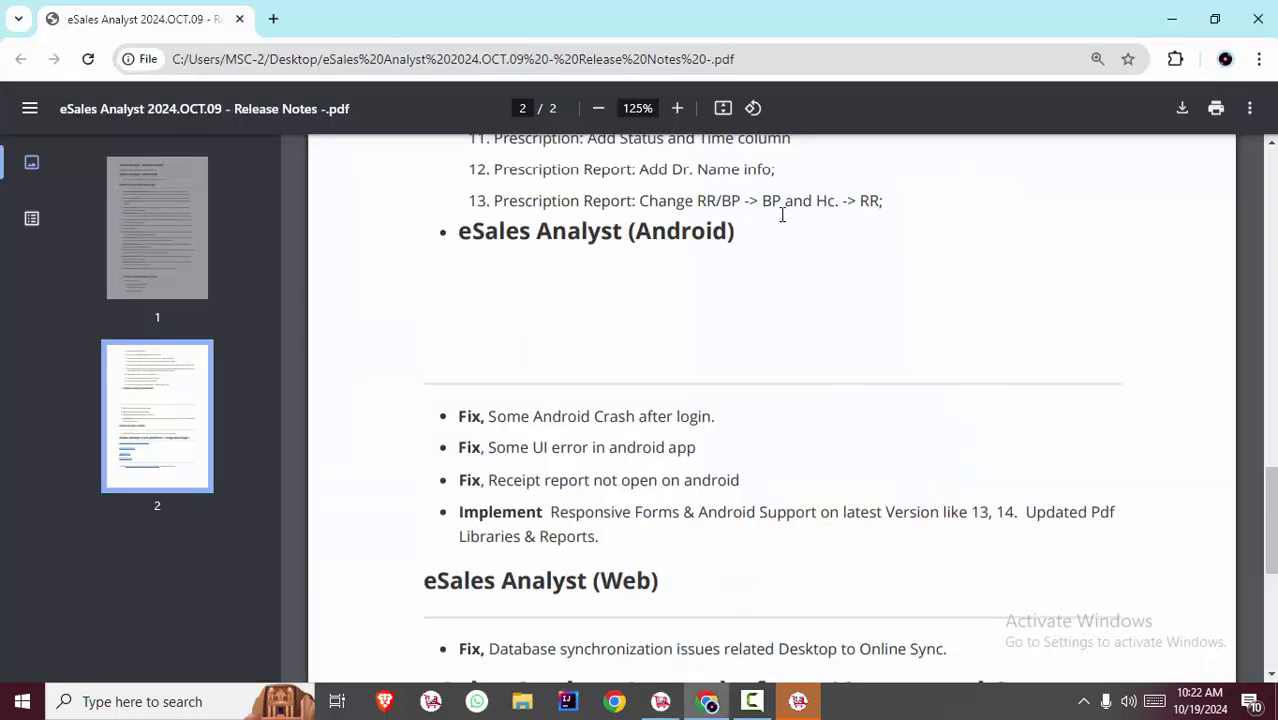
{"action": "left_click_drag", "start_coordinate": [735, 233], "coordinate": [459, 231]}
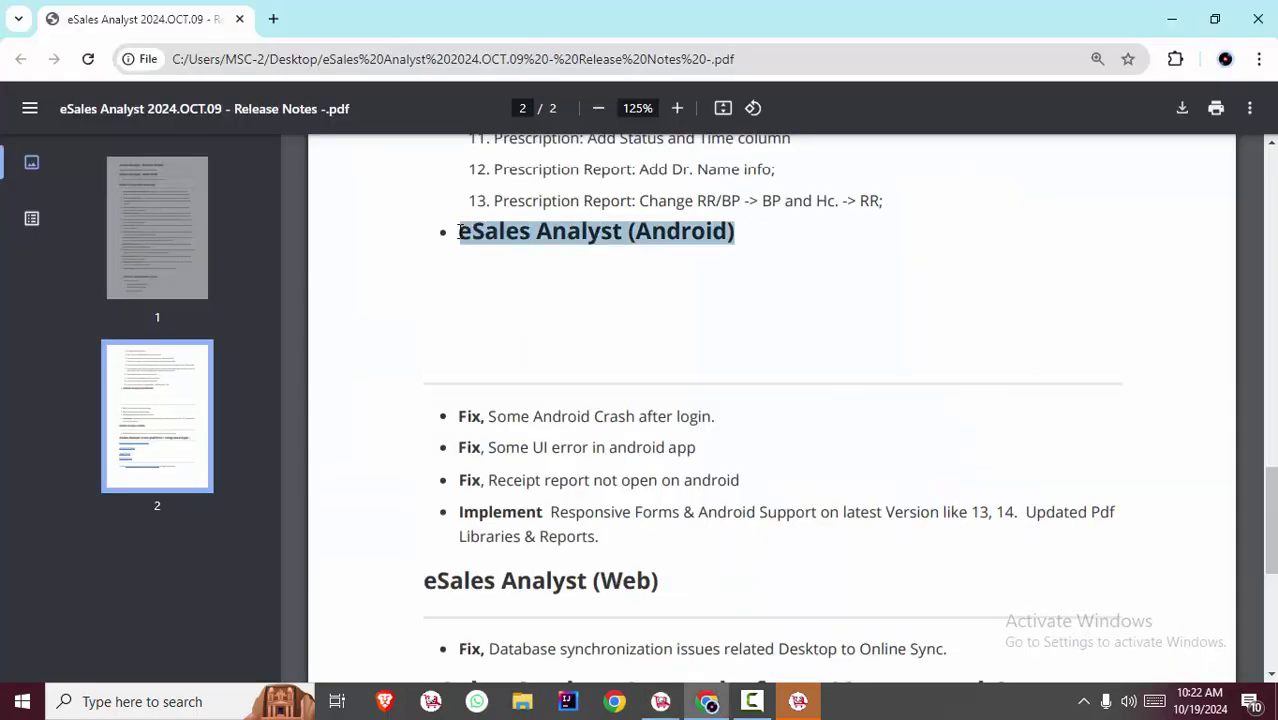
{"action": "left_click", "coordinate": [685, 345]}
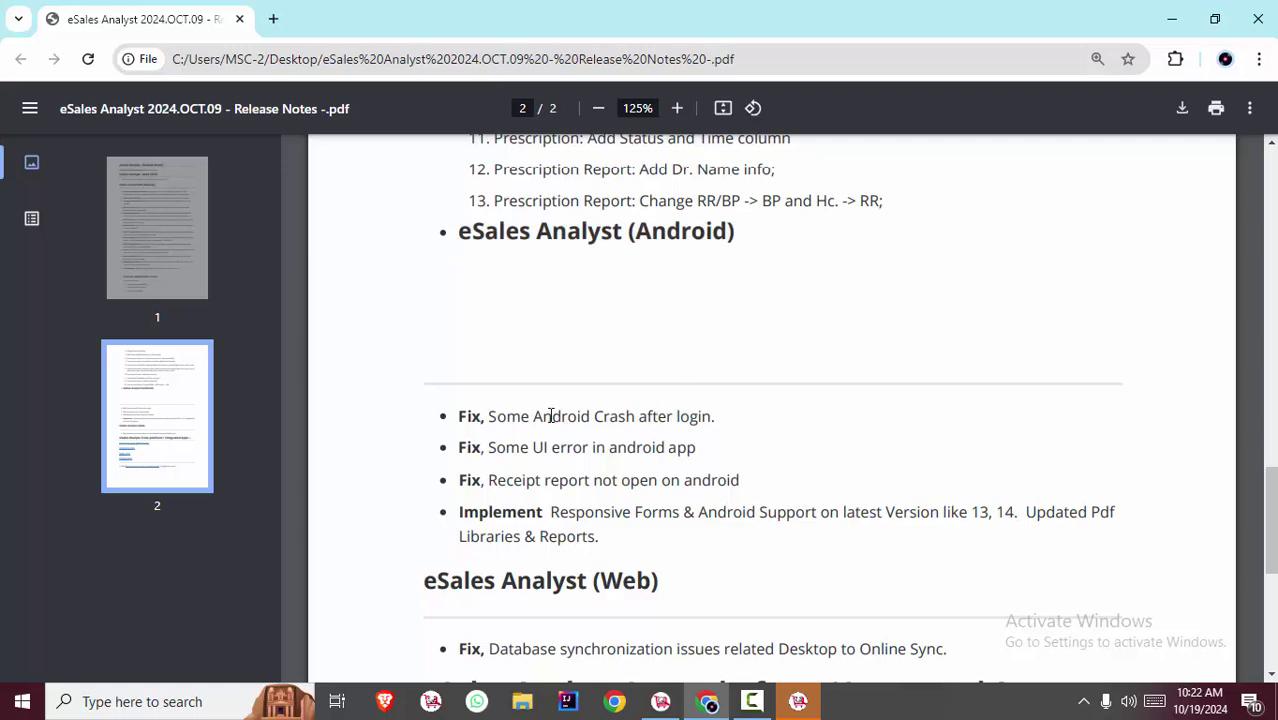
{"action": "left_click_drag", "start_coordinate": [524, 416], "coordinate": [636, 416]}
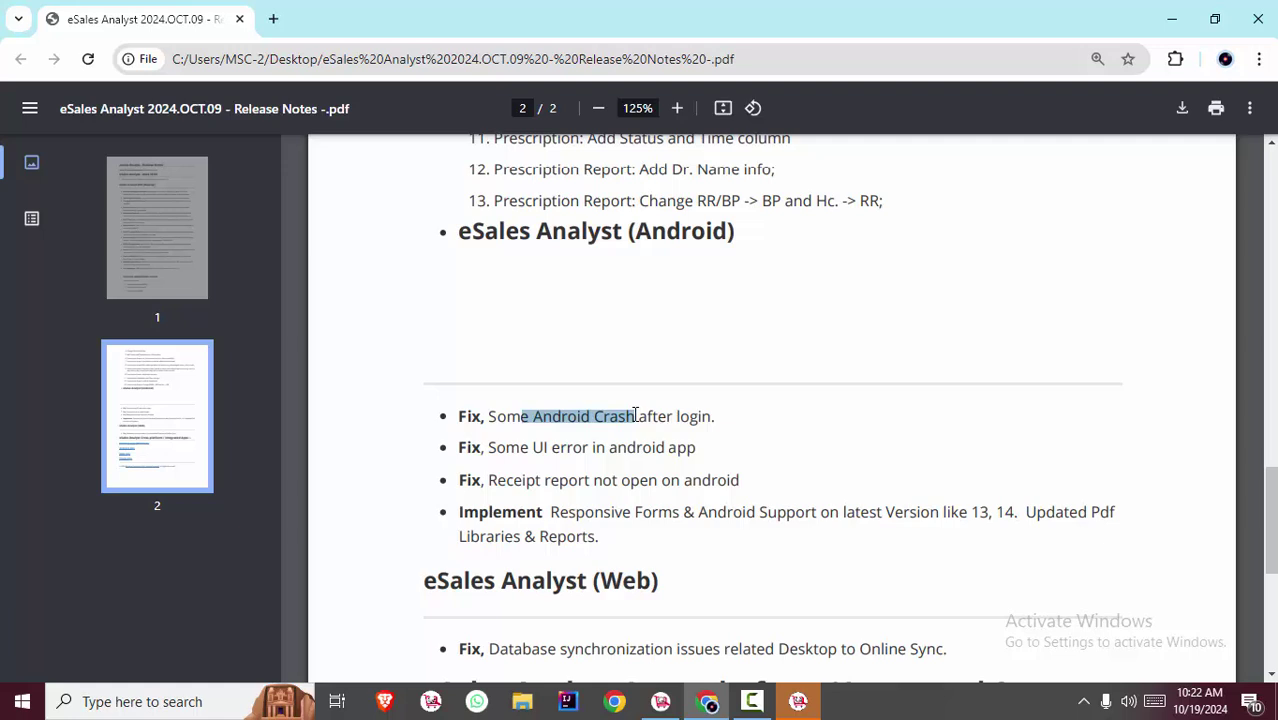
{"action": "left_click", "coordinate": [635, 416]}
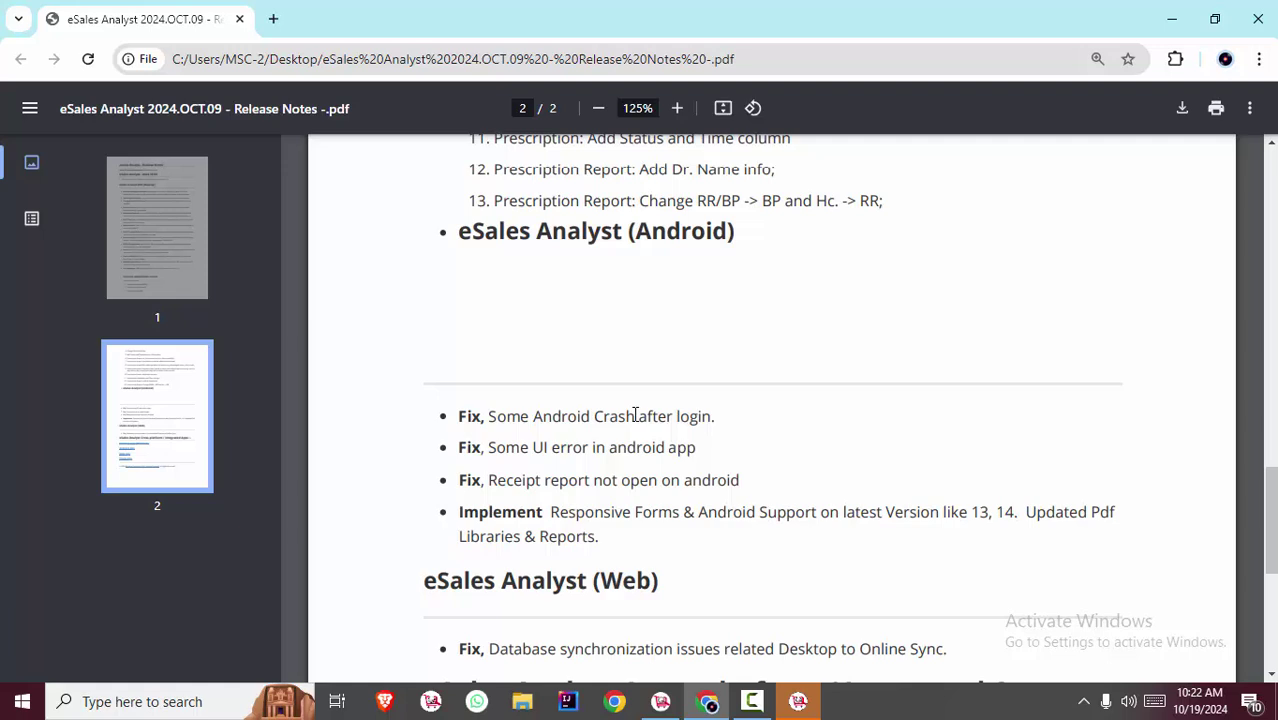
Step: Highlight the UI error fix, then all four Android release notes through the Pdf Libraries & Reports line
{"action": "left_click_drag", "start_coordinate": [560, 448], "coordinate": [539, 450]}
{"action": "left_click", "coordinate": [562, 456]}
{"action": "scroll", "coordinate": [1270, 520], "scroll_direction": "down", "scroll_amount": 1}
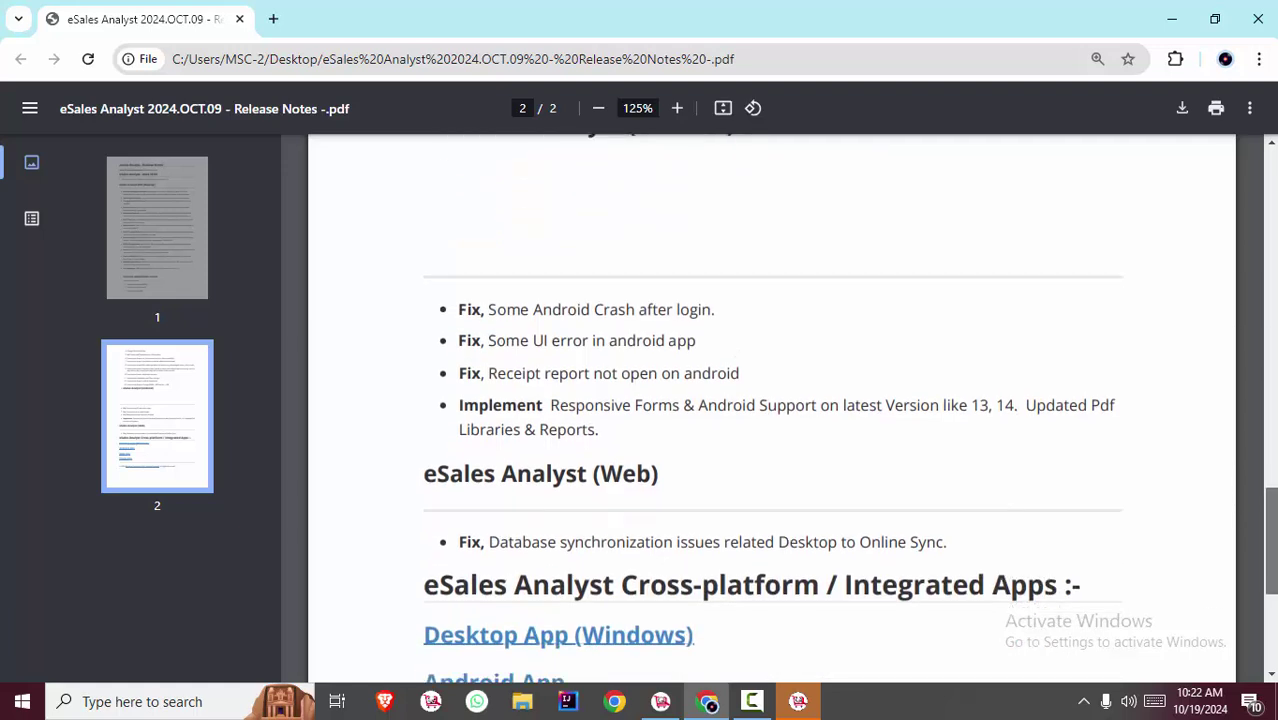
{"action": "scroll", "coordinate": [1270, 540], "scroll_direction": "down", "scroll_amount": 1}
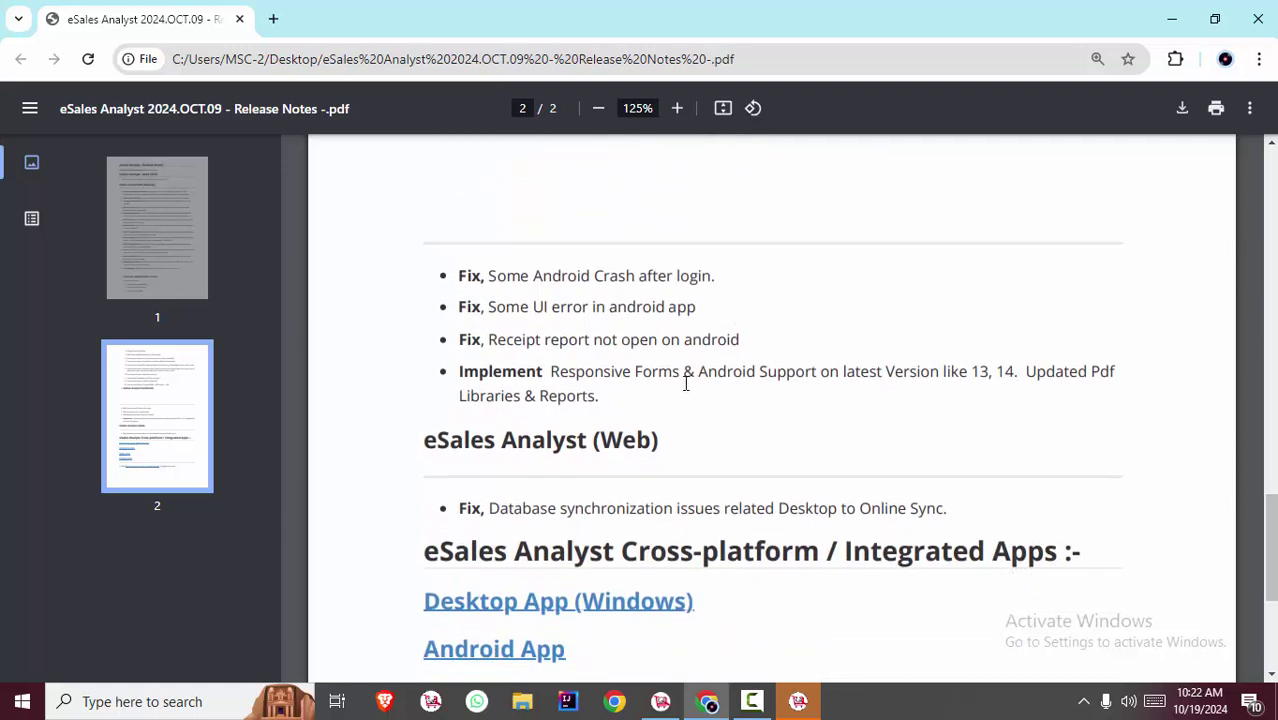
{"action": "left_click_drag", "start_coordinate": [615, 398], "coordinate": [460, 276]}
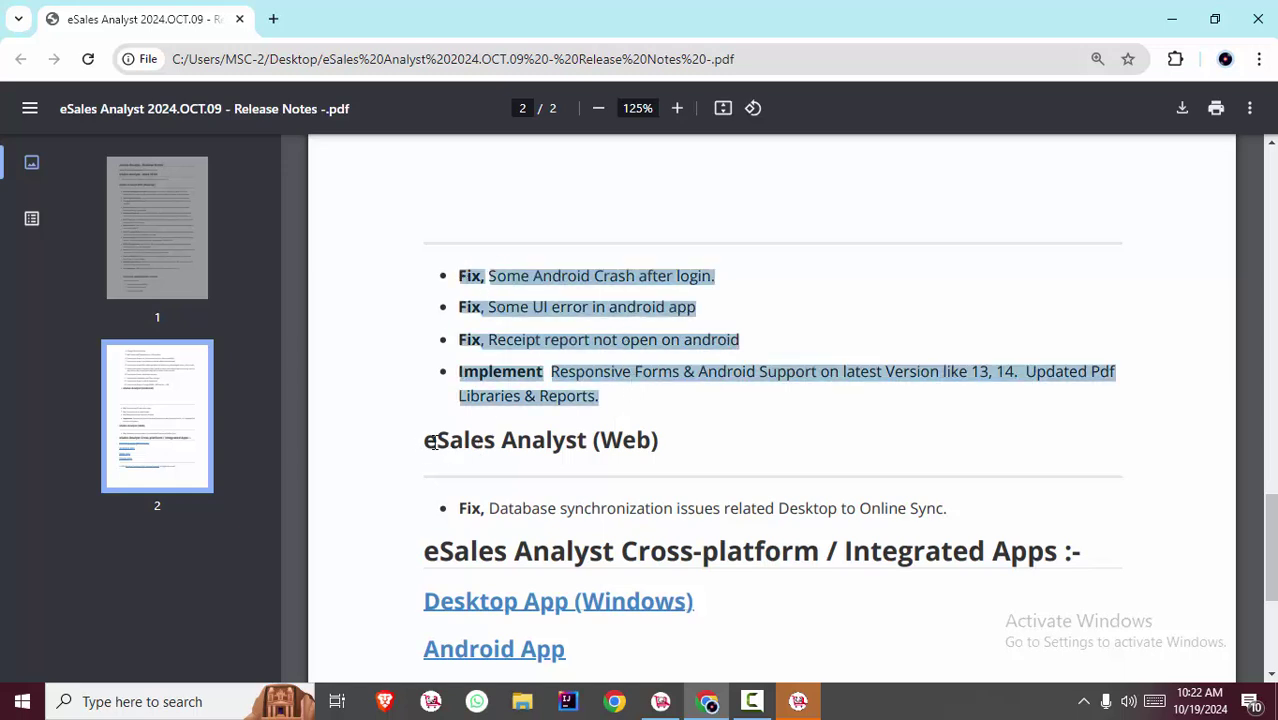
Step: Highlight the eSales Analyst (Web) heading, and review the rest of the release notes
{"action": "left_click_drag", "start_coordinate": [424, 442], "coordinate": [673, 424]}
{"action": "left_click", "coordinate": [669, 435]}
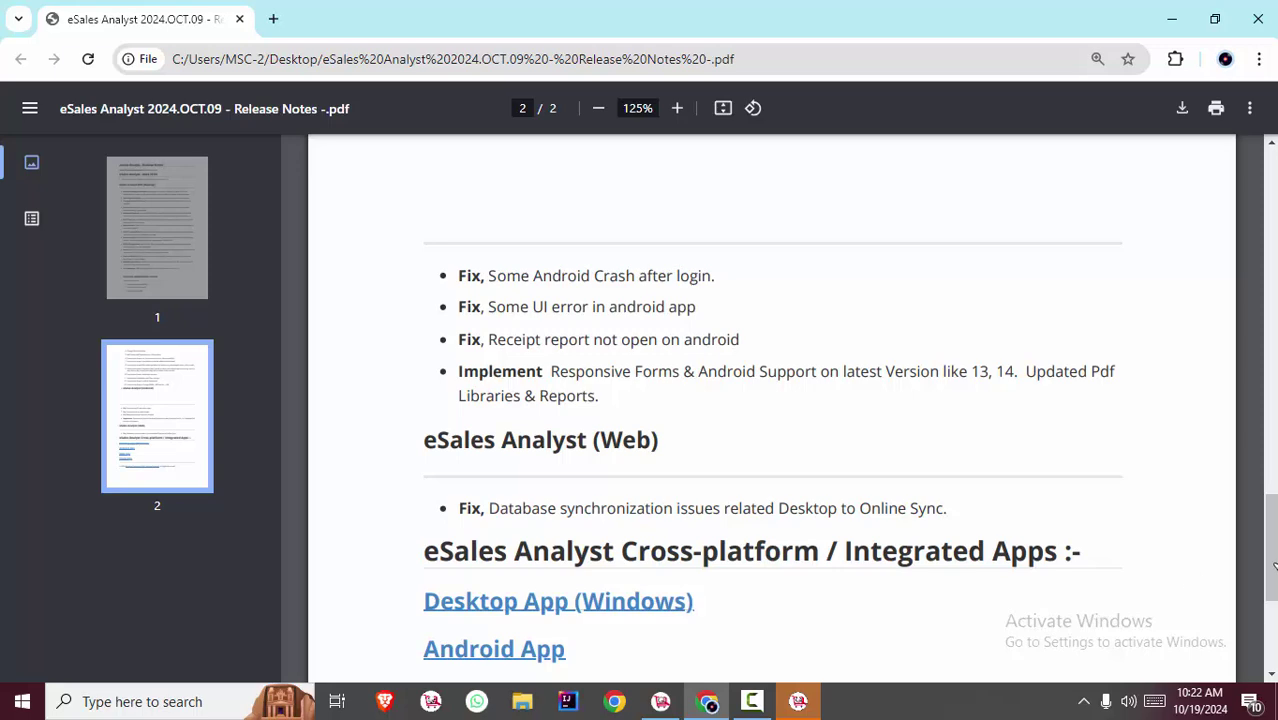
{"action": "left_click_drag", "start_coordinate": [1271, 556], "coordinate": [1273, 610]}
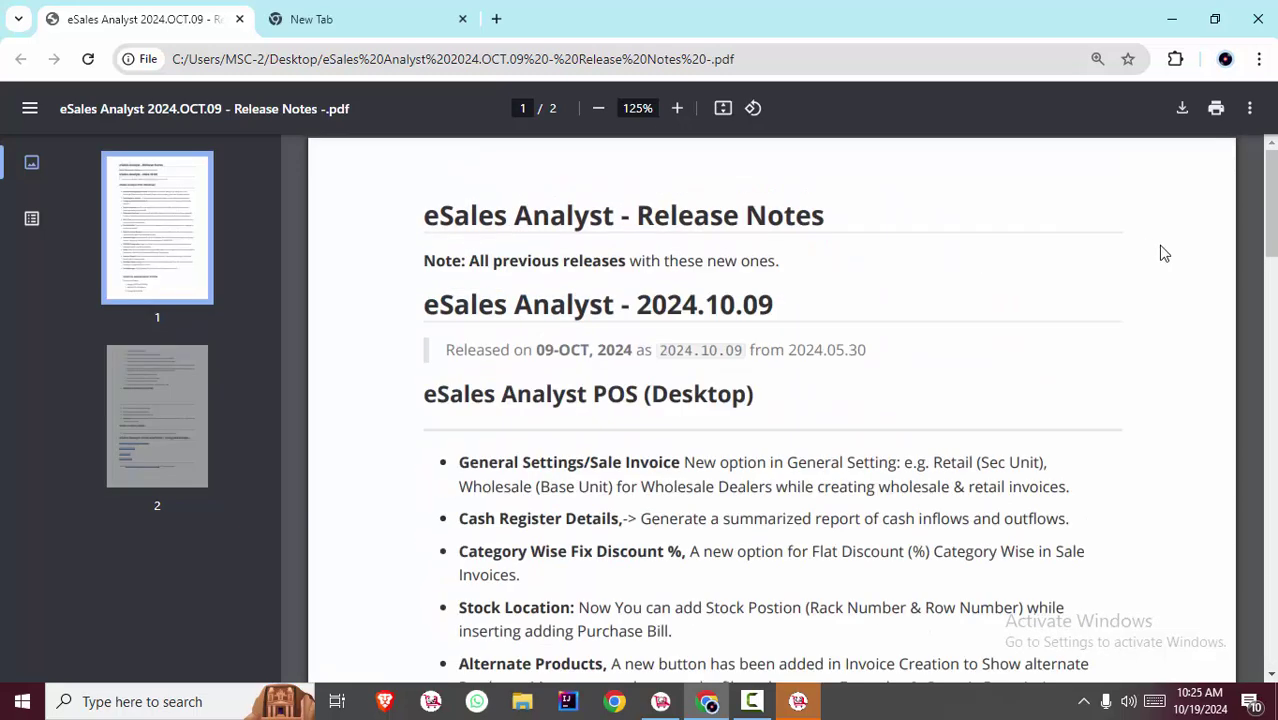
{"action": "mouse_move", "coordinate": [1270, 225]}
{"action": "left_mouse_down"}
{"action": "mouse_move", "coordinate": [1274, 582]}
{"action": "mouse_move", "coordinate": [1260, 220]}
{"action": "left_mouse_up"}
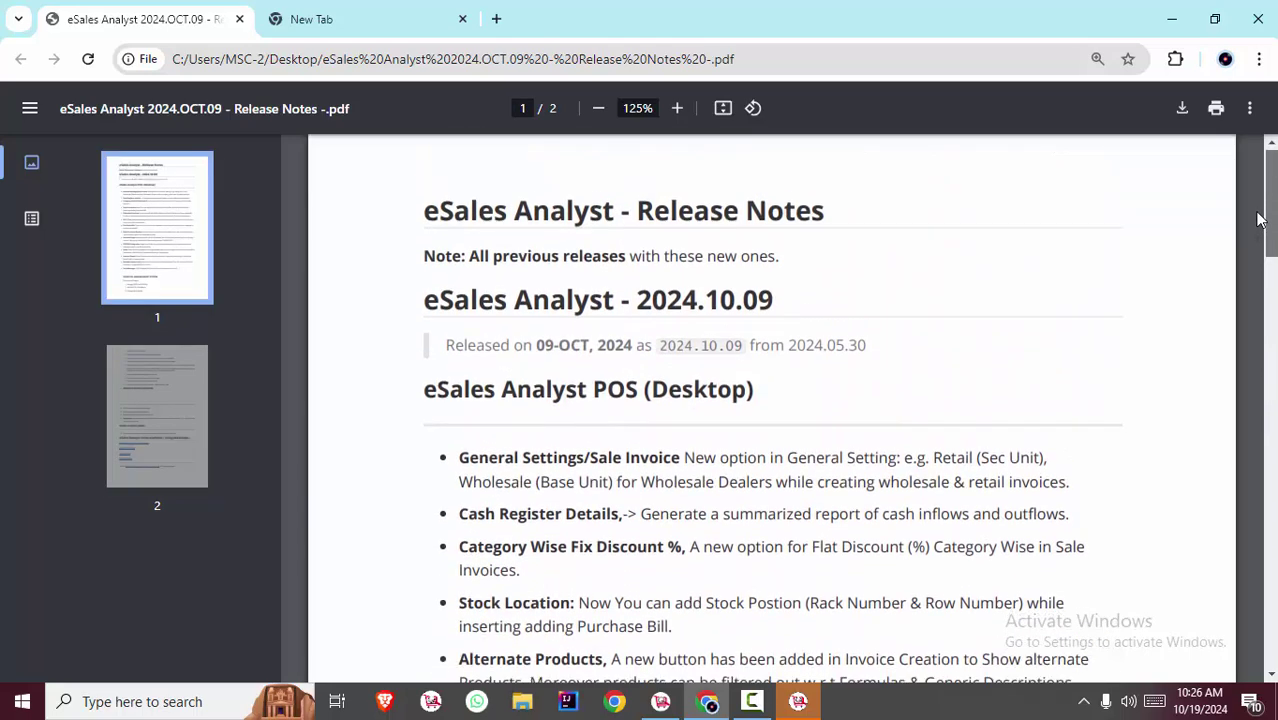